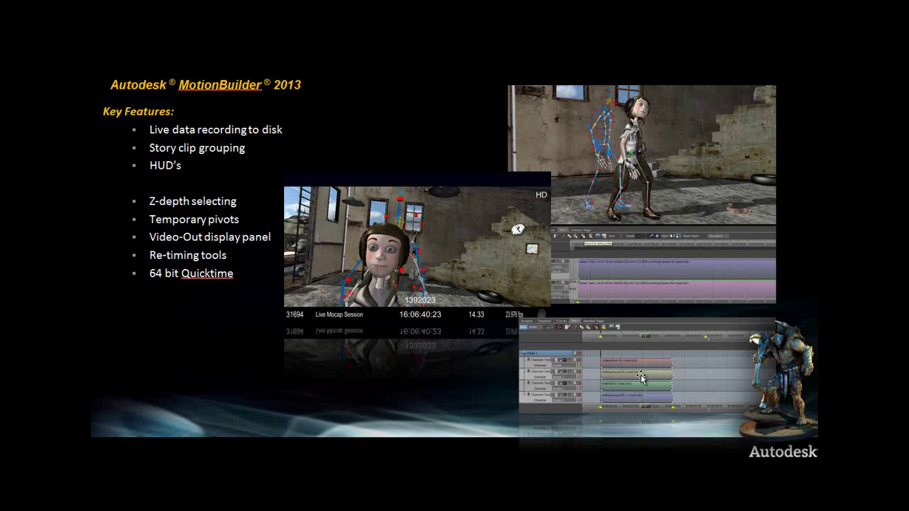
left_click(640, 376)
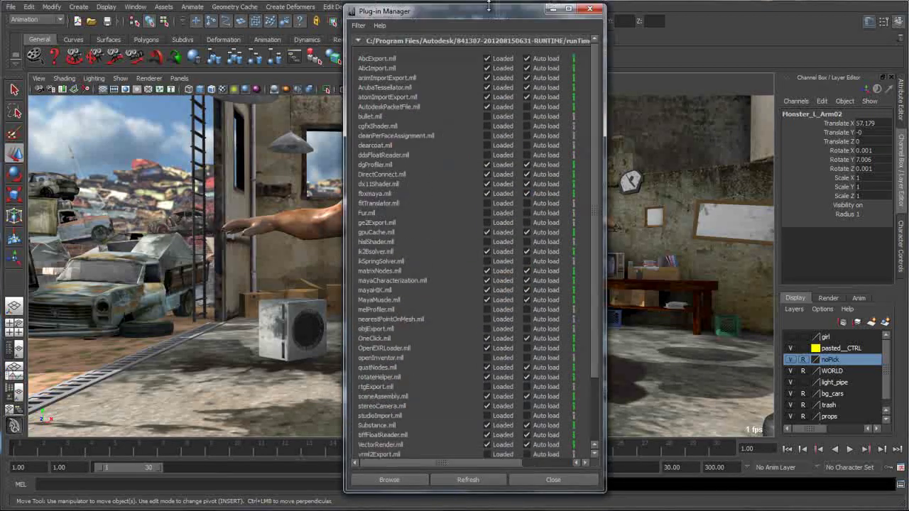
Step: Close the Plug-in Manager and look through the options for sending the scene to 3ds Max and MotionBuilder, including Live Connection
left_click_drag(489, 6, 487, 0)
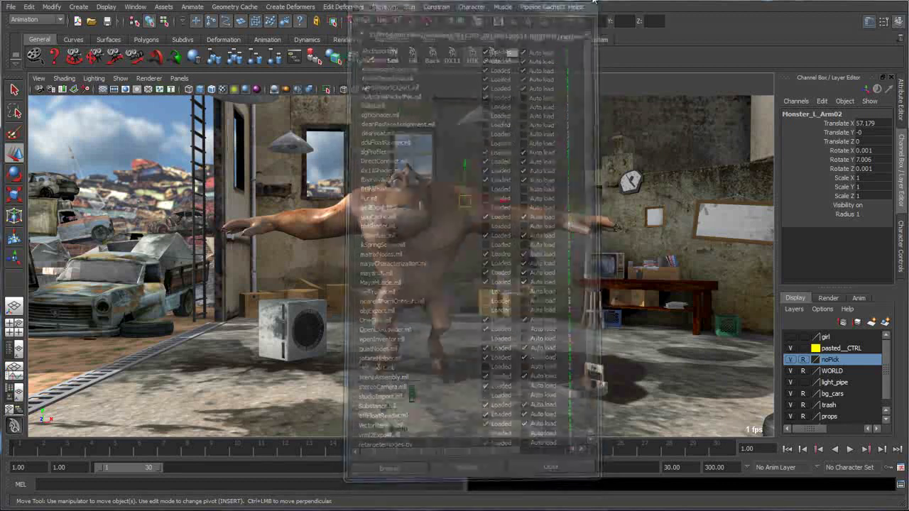
left_click(11, 9)
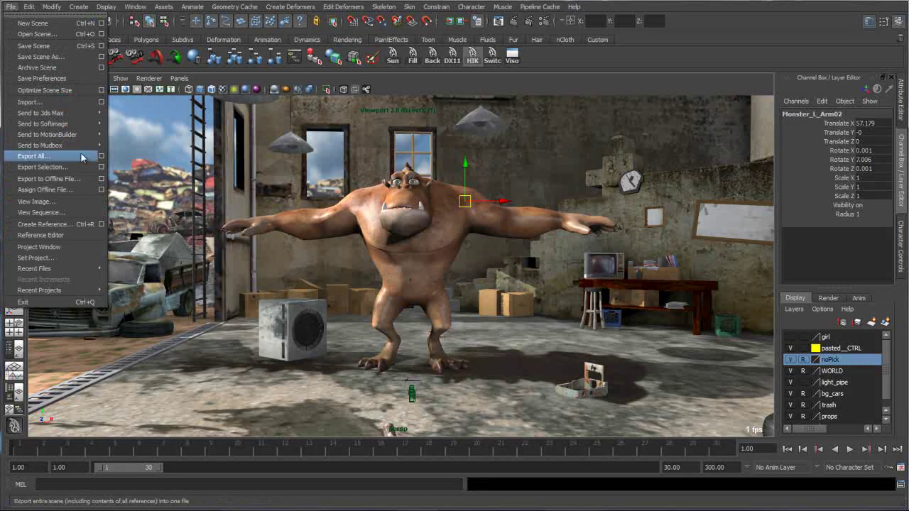
mouse_move(67, 116)
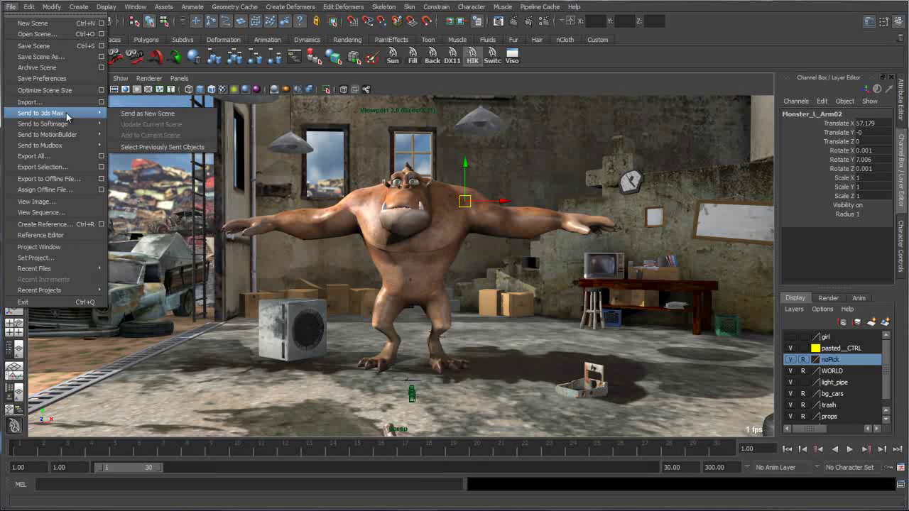
mouse_move(61, 135)
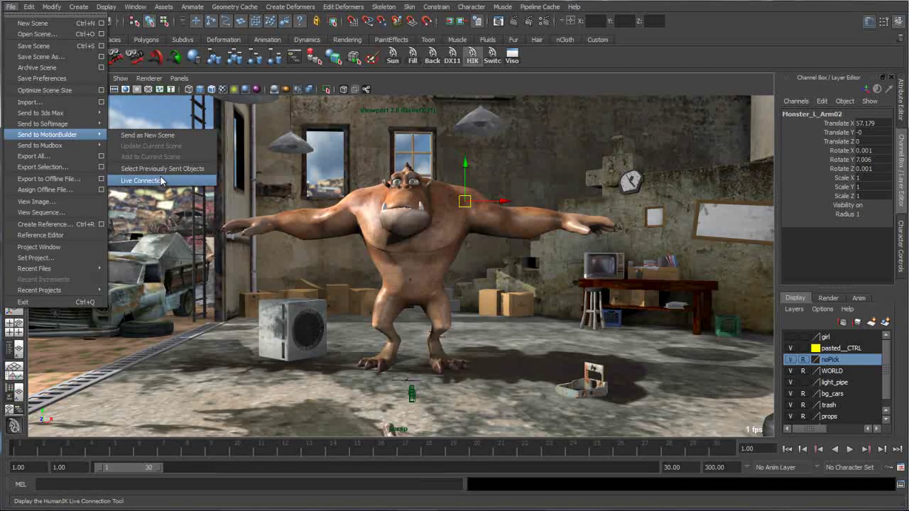
Step: Select the monster's body mesh and bring up the options for sending it to another application
left_click(63, 5)
left_click_drag(491, 242, 565, 251, "alt")
left_click(565, 212)
left_click_drag(564, 213, 573, 257, "alt")
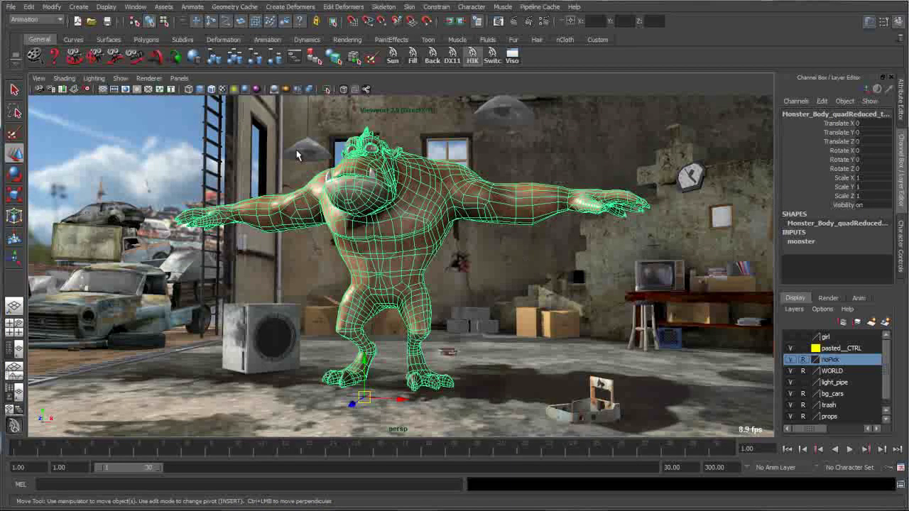
left_click(11, 6)
mouse_move(48, 137)
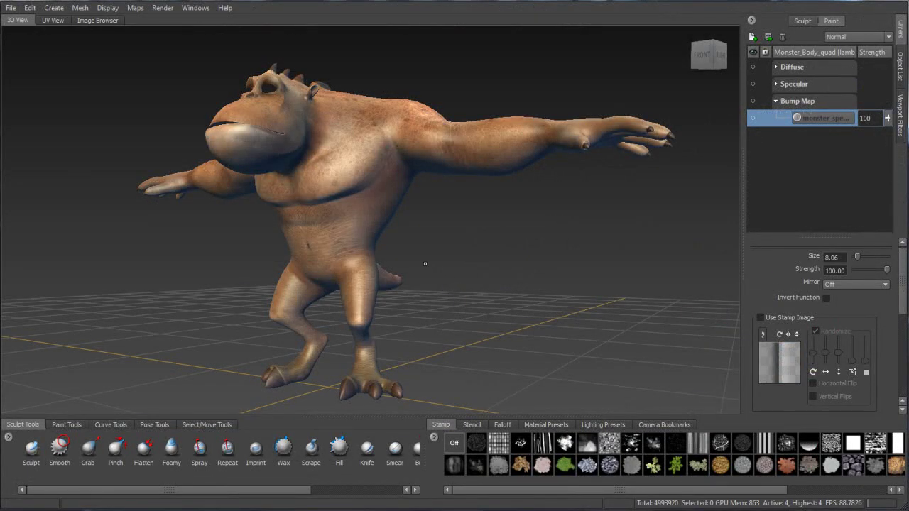
Step: Examine the textured monster in Mudbox as a full figure and in close-up on the skin detail
left_click_drag(427, 261, 466, 262, "alt")
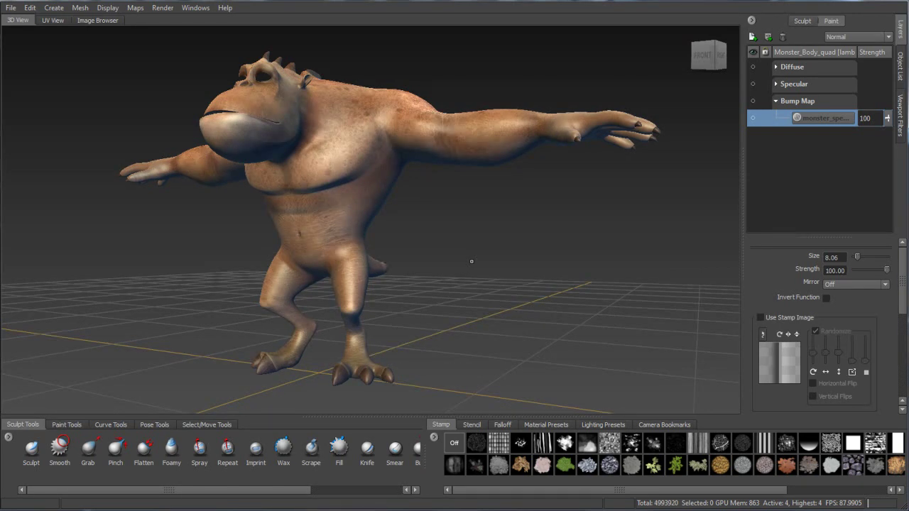
left_click_drag(470, 261, 472, 254, "alt")
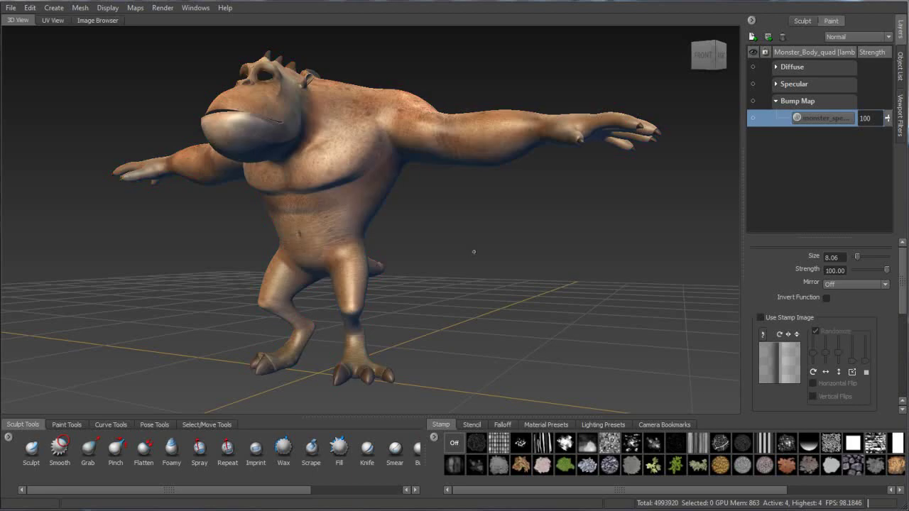
mouse_move(361, 234)
right_mouse_down("alt")
mouse_move(560, 258)
mouse_move(562, 197)
mouse_move(559, 213)
right_mouse_up("alt")
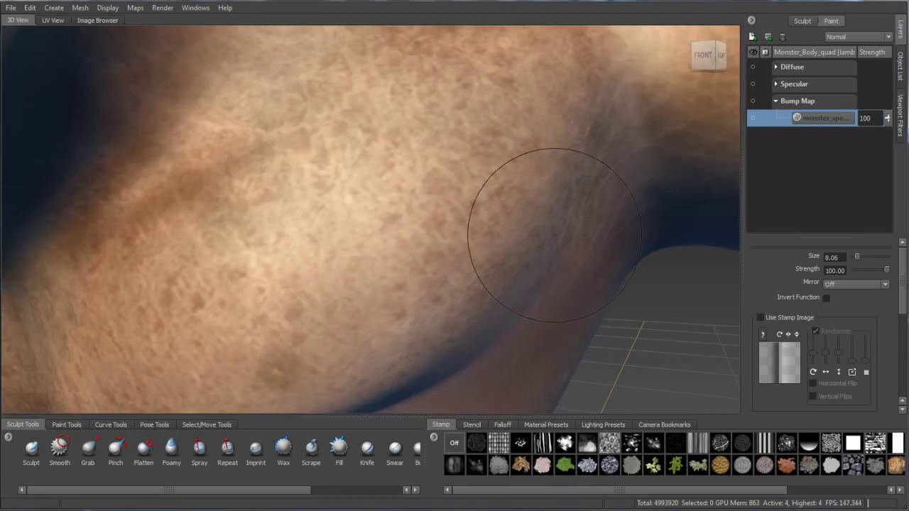
right_click_drag(528, 239, 355, 202, "alt")
left_click_drag(369, 197, 384, 194, "alt")
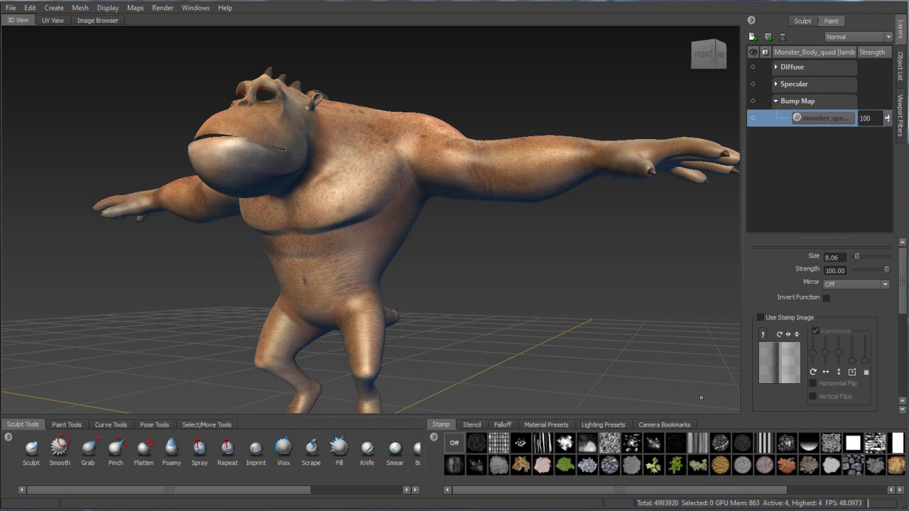
left_click_drag(577, 326, 537, 296, "alt")
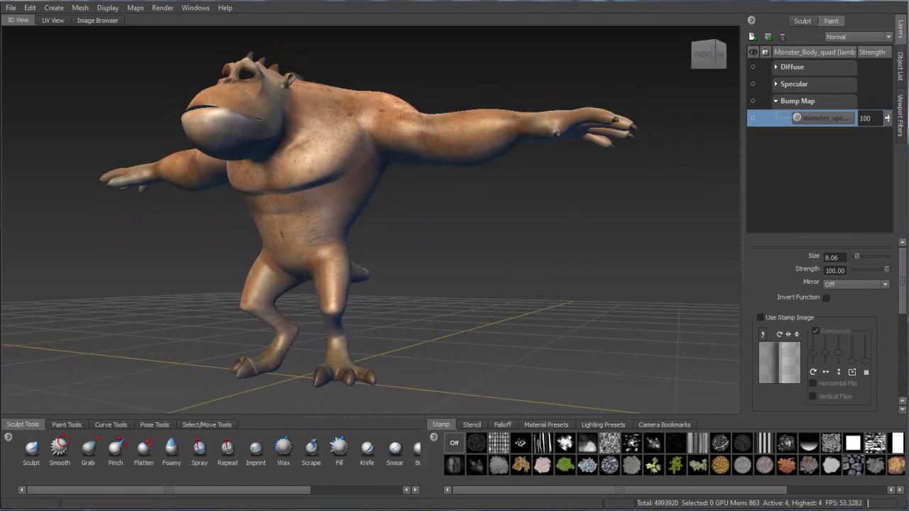
Step: Unlock the window layout and dock the Paint Tools tray as a column beside the 3D view
left_click(195, 8)
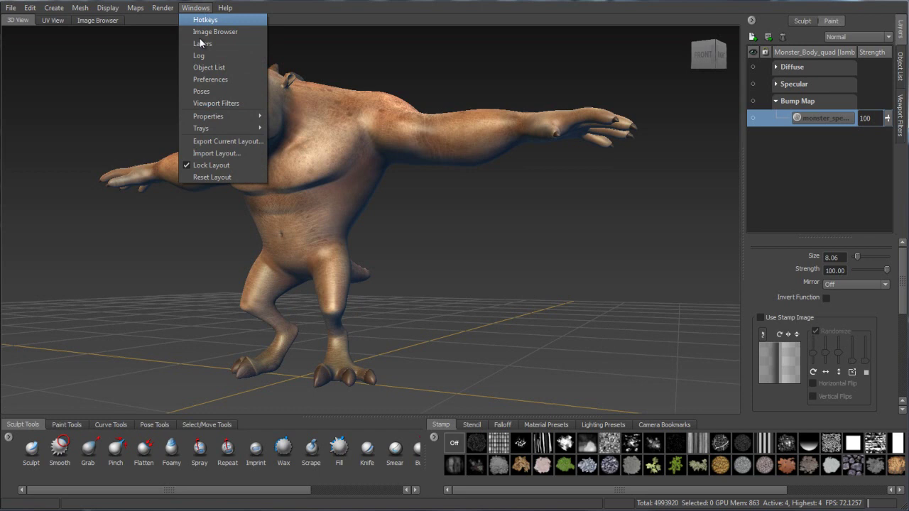
left_click(198, 164)
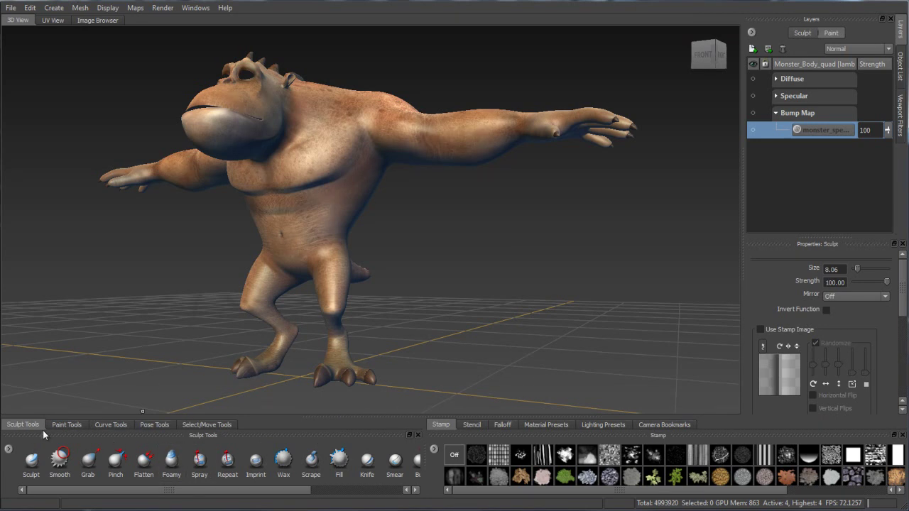
left_click(69, 425)
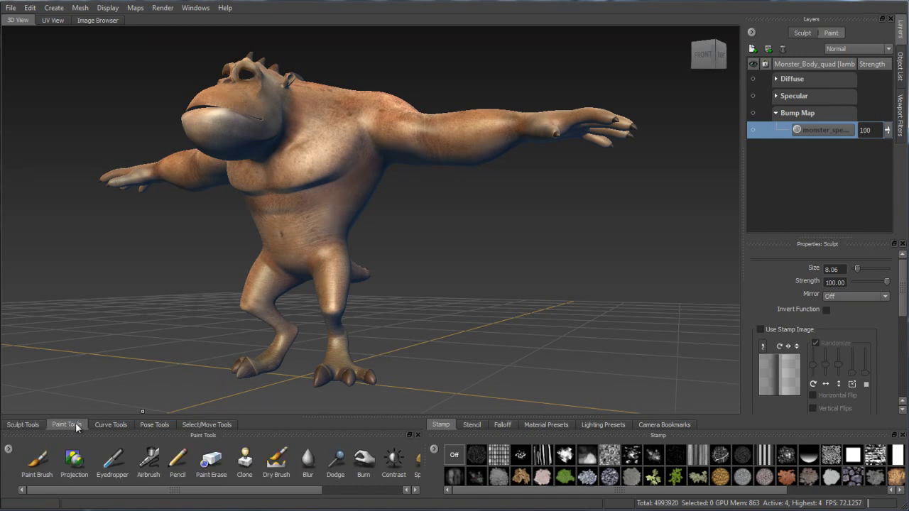
mouse_move(69, 434)
left_mouse_down()
mouse_move(250, 204)
mouse_move(216, 132)
mouse_move(62, 199)
mouse_move(36, 258)
mouse_move(56, 246)
left_mouse_up()
mouse_move(71, 140)
left_mouse_down()
mouse_move(203, 150)
mouse_move(119, 144)
mouse_move(129, 135)
left_mouse_up()
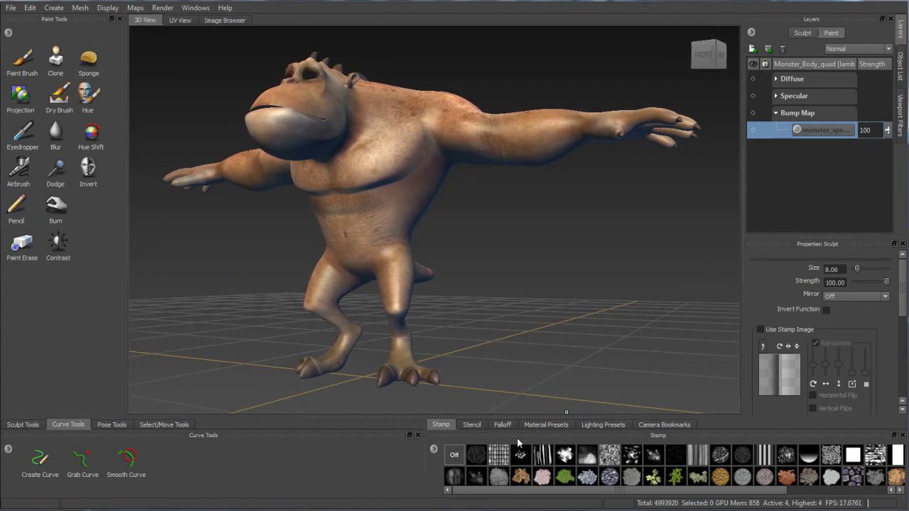
Step: Dock the Stamp and Stencil trays beneath Paint Tools in the same column
left_click_drag(516, 437, 346, 227)
mouse_move(428, 281)
left_mouse_down()
mouse_move(448, 266)
mouse_move(273, 229)
mouse_move(99, 387)
mouse_move(75, 352)
mouse_move(72, 151)
left_mouse_up()
mouse_move(111, 76)
left_mouse_down()
mouse_move(115, 105)
mouse_move(117, 78)
left_mouse_up()
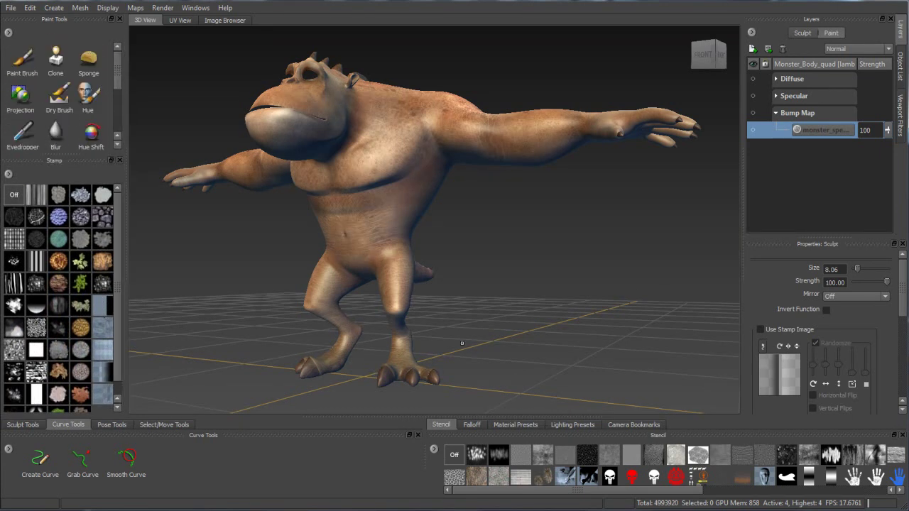
left_click_drag(487, 436, 63, 269)
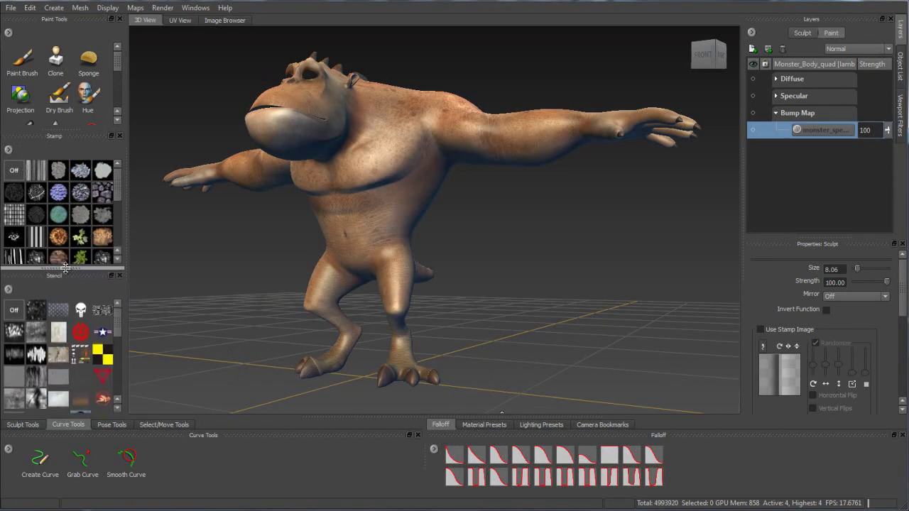
Step: Dock the Falloff tray beneath Stencil and adjust the heights of the stacked trays
left_click_drag(480, 440, 108, 346)
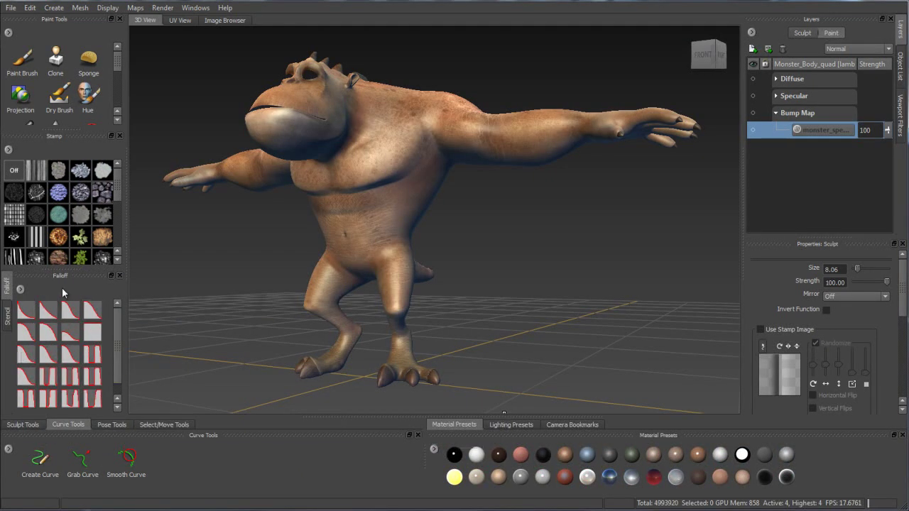
left_click_drag(65, 274, 67, 390)
left_click_drag(68, 271, 67, 324)
left_click_drag(73, 181, 73, 211)
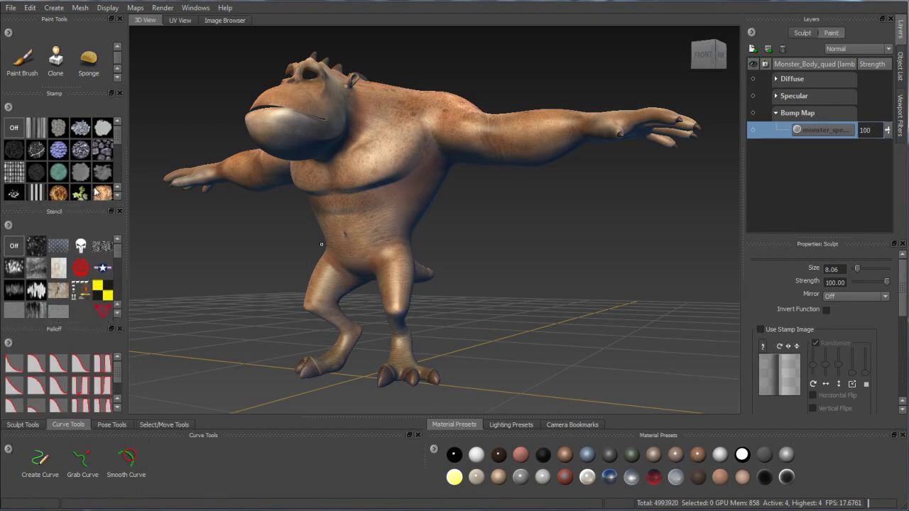
left_click_drag(73, 87, 73, 100)
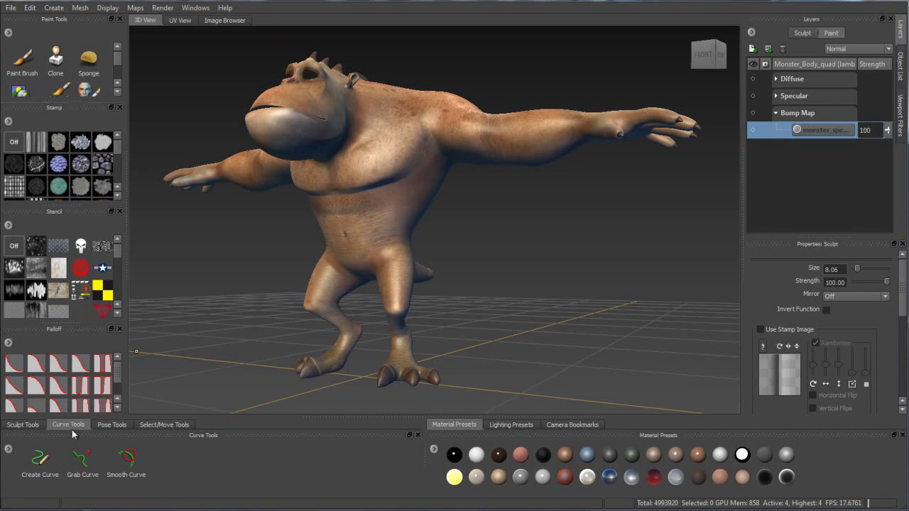
Step: Close the remaining tool and preset trays below the 3D view, from Sculpt Tools through Camera Bookmarks
left_click(34, 426)
left_click(418, 435)
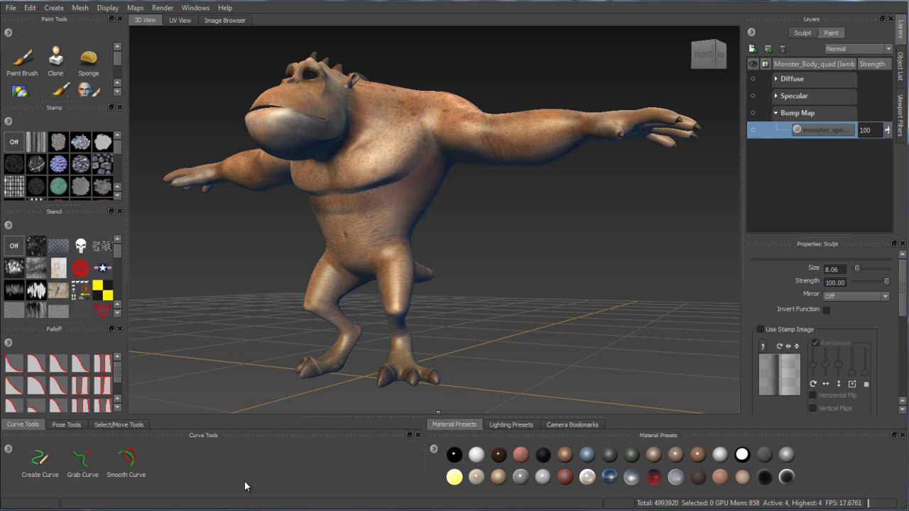
left_click(417, 435)
left_click(418, 435)
left_click(417, 436)
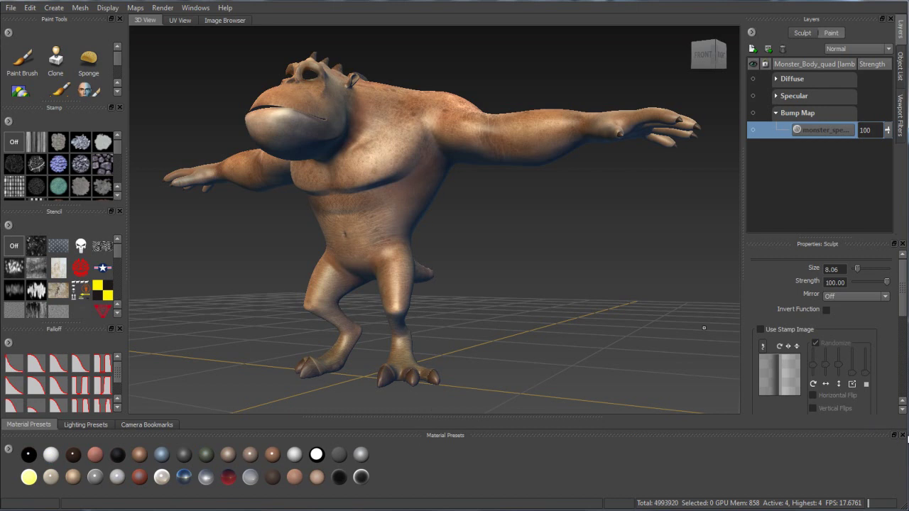
left_click(902, 436)
left_click(902, 436)
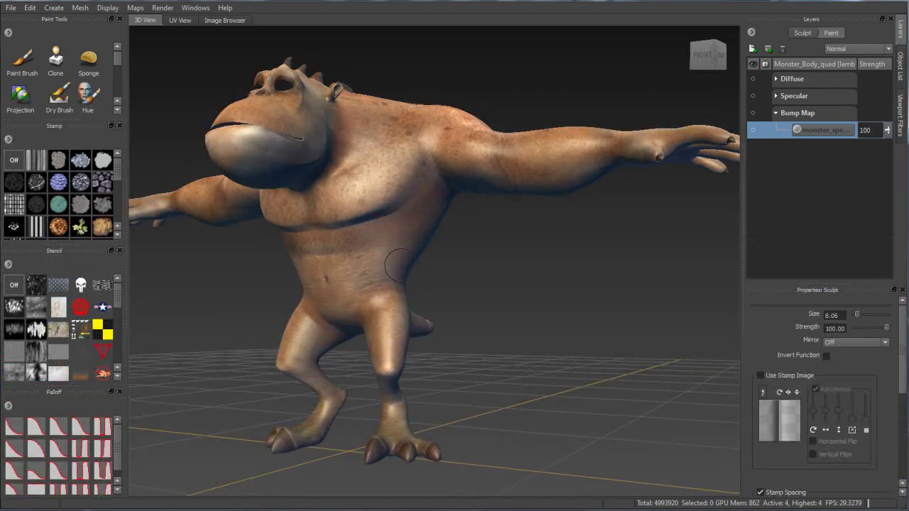
Step: Select the Paint Brush tool for painting on the monster
left_click_drag(383, 238, 432, 238, "alt")
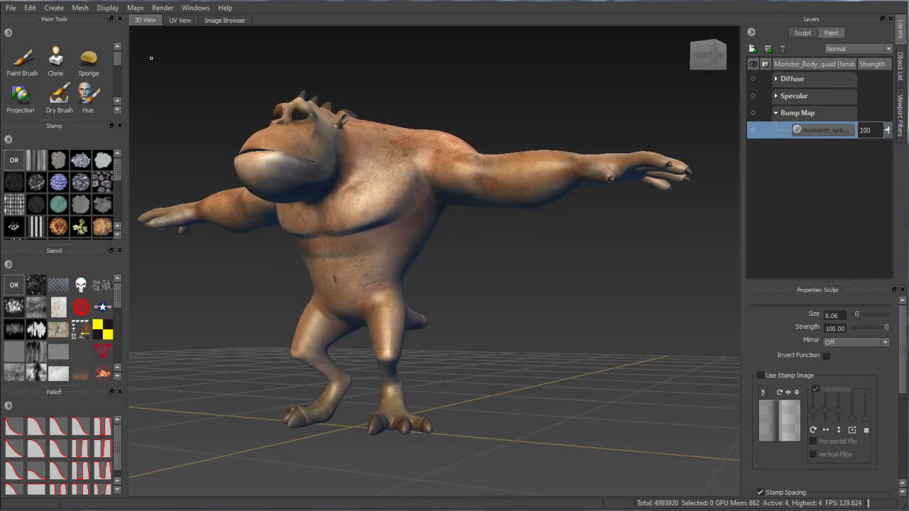
left_click_drag(465, 380, 355, 183, "alt")
left_click_drag(426, 300, 388, 269, "alt")
right_click_drag(388, 268, 392, 257, "alt")
left_click_drag(391, 257, 398, 236, "alt")
left_click(22, 61)
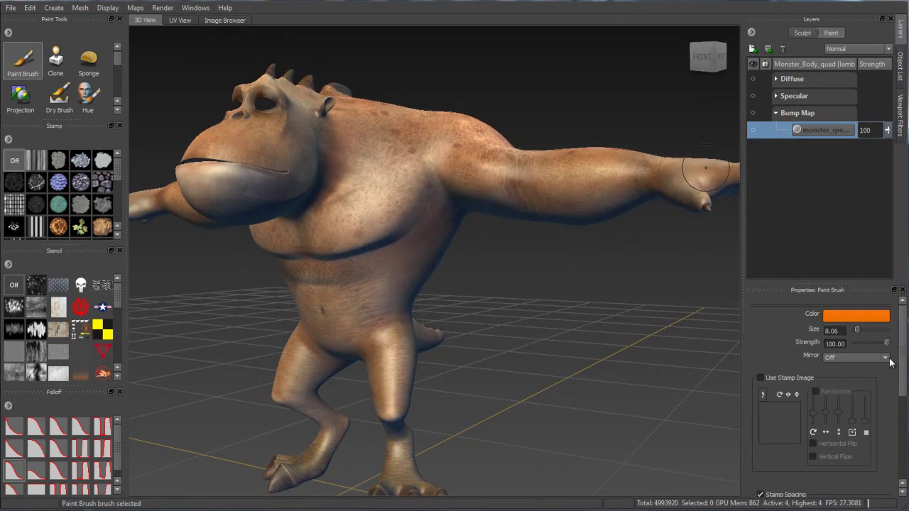
Step: Open the Paint Brush color chooser, dock it beneath the brush properties, and resize the panels in that column
left_click(843, 315)
left_click_drag(11, 1, 829, 463)
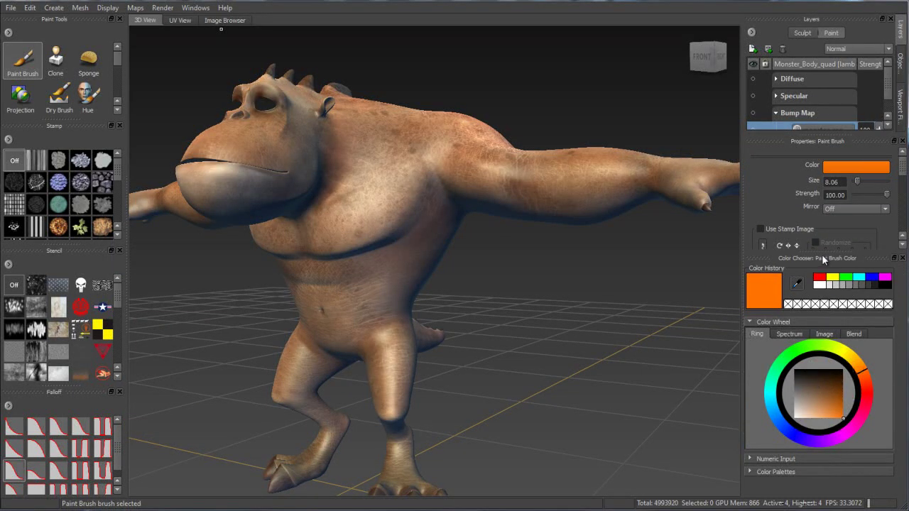
left_click_drag(821, 252, 827, 332)
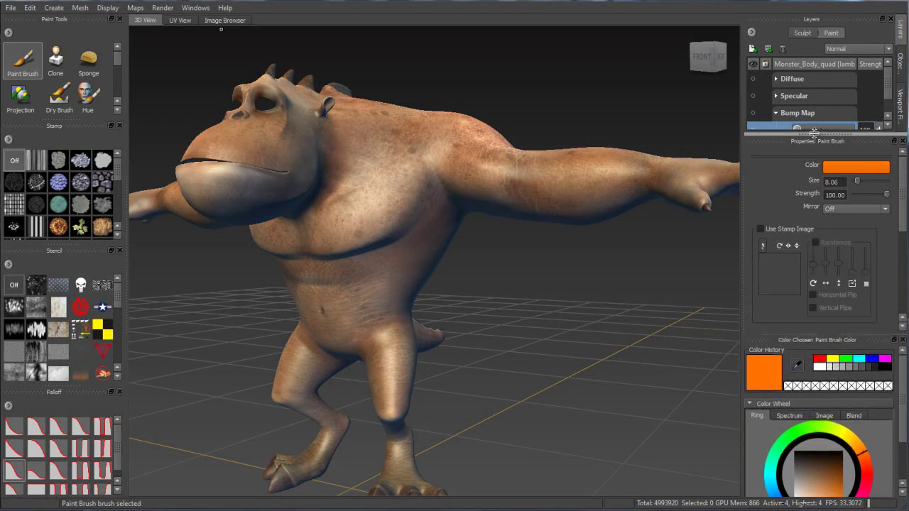
left_click_drag(821, 134, 824, 217)
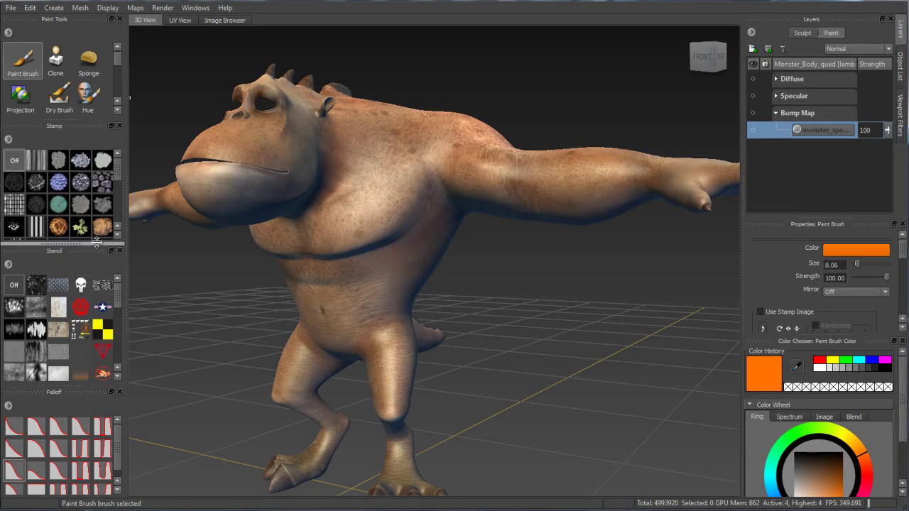
Step: Combine the Falloff, Stamp and Stencil trays with Paint Tools into one tabbed group
mouse_move(49, 392)
left_mouse_down()
mouse_move(325, 363)
mouse_move(198, 94)
mouse_move(101, 94)
left_mouse_up()
left_click(8, 58)
left_click(10, 31)
left_click(8, 59)
left_click(9, 34)
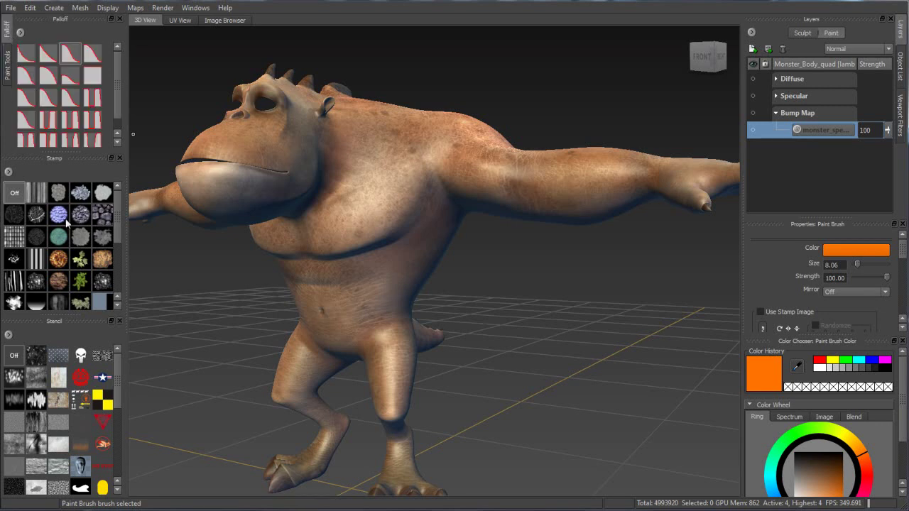
mouse_move(56, 157)
left_mouse_down()
mouse_move(206, 150)
mouse_move(53, 124)
mouse_move(33, 113)
mouse_move(29, 85)
left_mouse_up()
left_click_drag(57, 229, 40, 177)
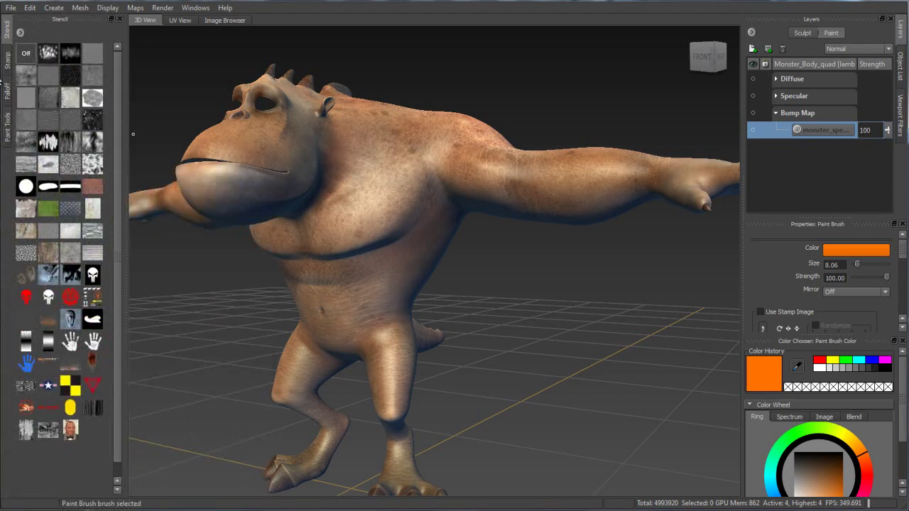
Step: Review the contents of the Stencil, Stamp, Falloff and Paint Tools trays within the tabbed group
left_click(9, 61)
left_click(9, 93)
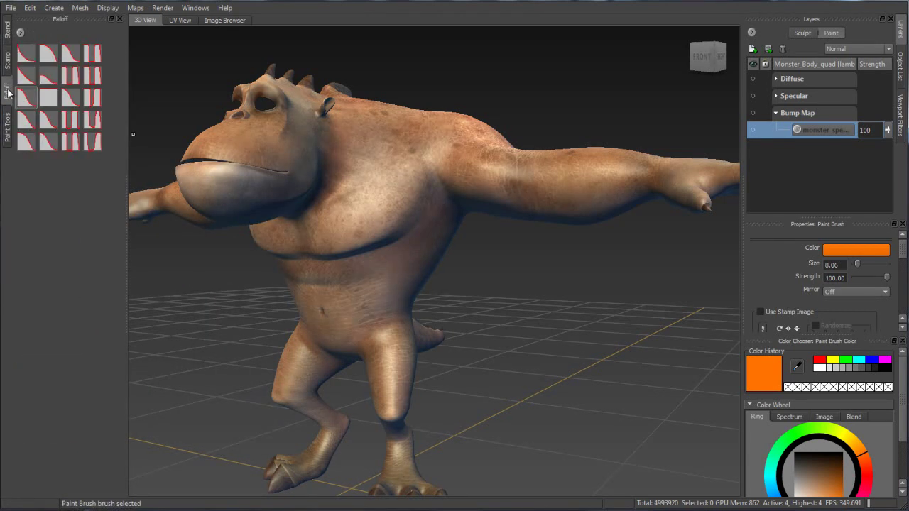
left_click(7, 62)
left_click(7, 30)
left_click(7, 62)
left_click(8, 86)
left_click(8, 115)
left_click(8, 94)
left_click(8, 61)
left_click(8, 31)
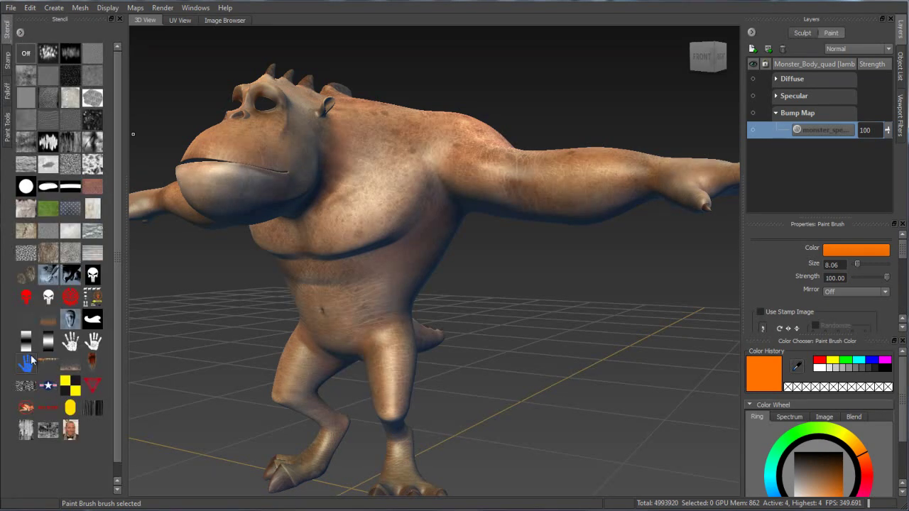
Step: Tab the Paint Brush properties with the color chooser and export the current layout over the existing test.mudui file
left_click(892, 224)
left_click(196, 8)
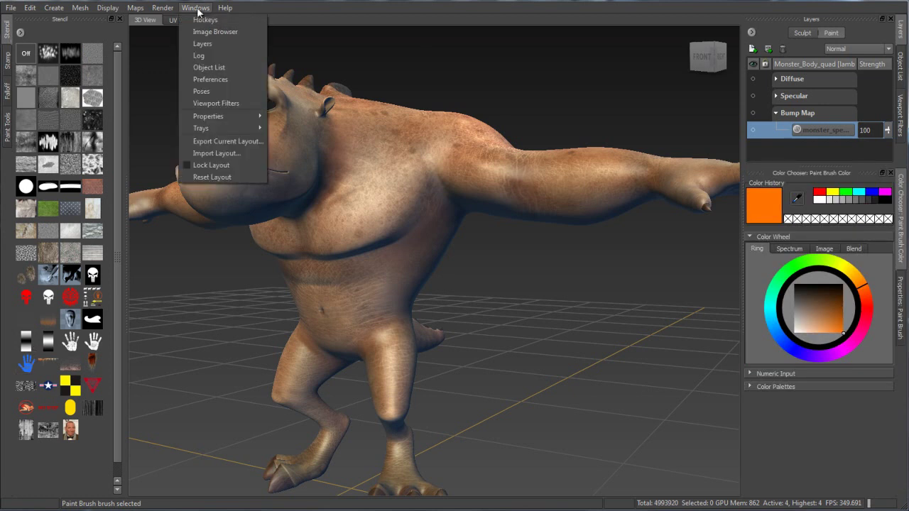
left_click(210, 142)
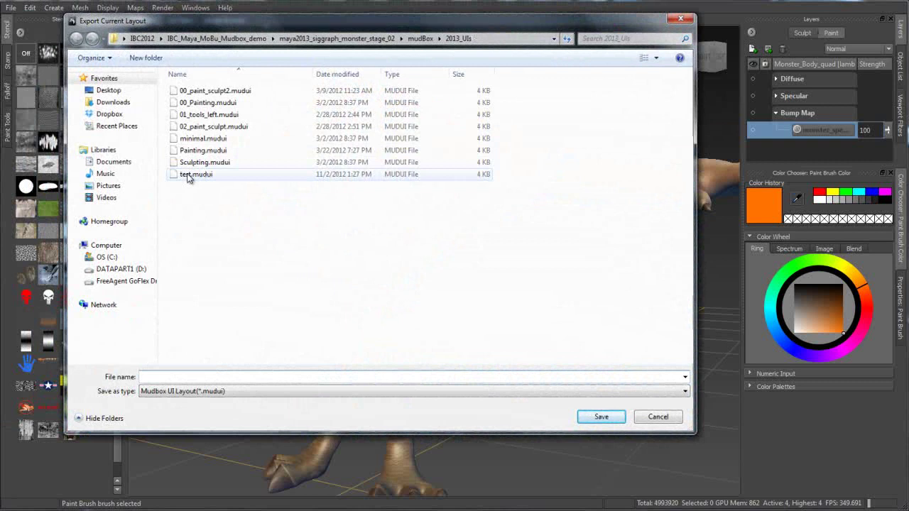
left_click(192, 174)
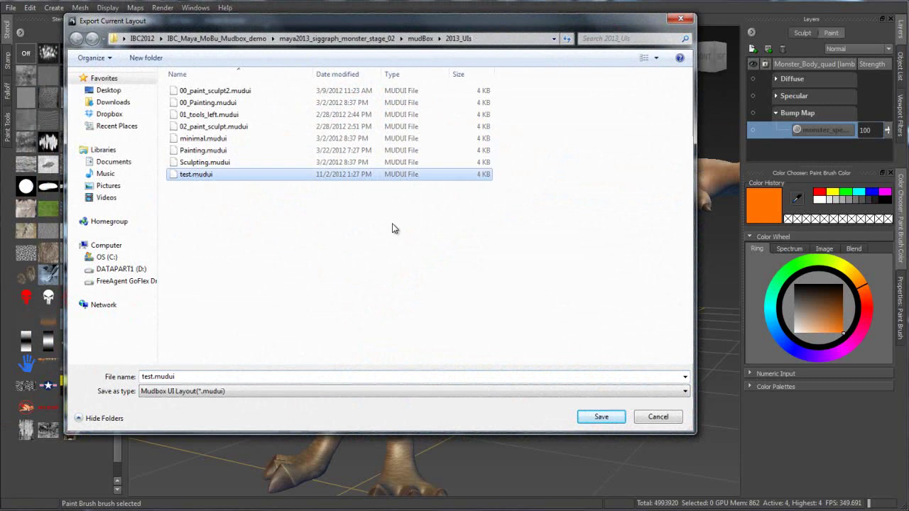
left_click(599, 418)
left_click(485, 276)
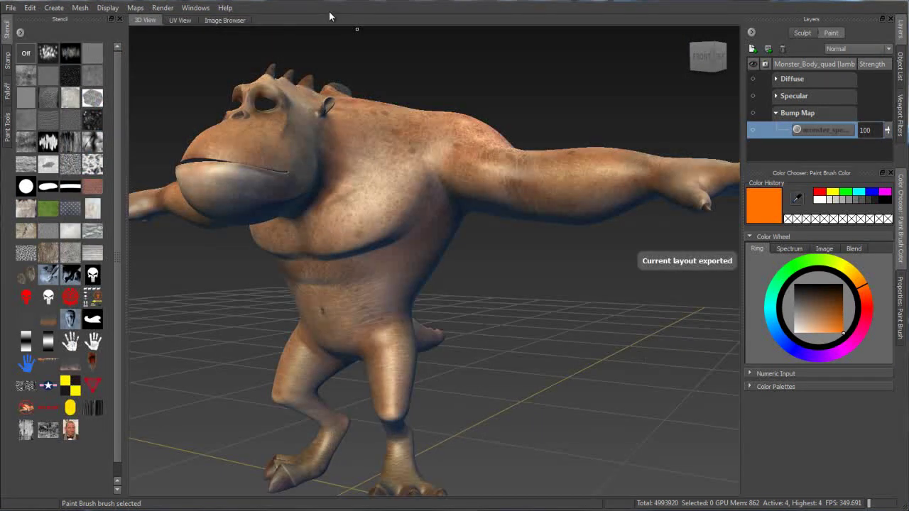
Step: Import the saved interface layout 00_paint_sculpt2.mudui
left_click(195, 7)
left_click(216, 152)
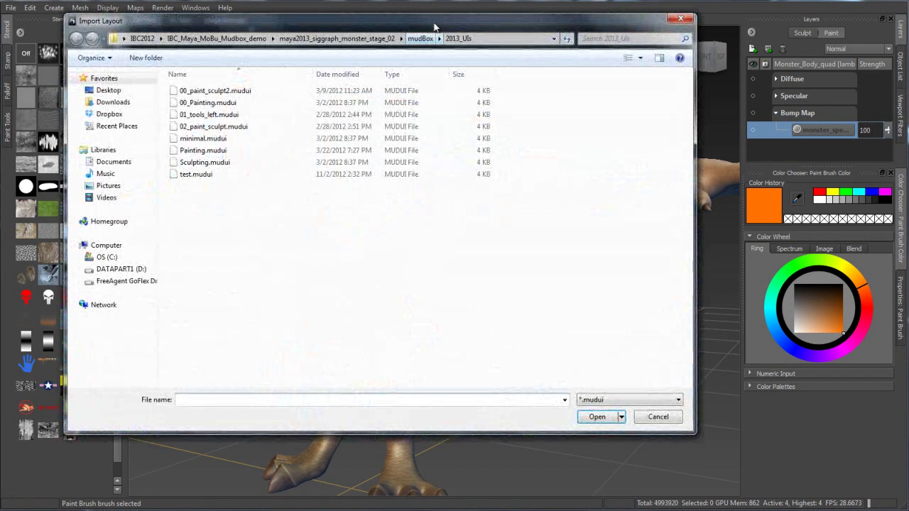
left_click_drag(434, 27, 488, 34)
left_click(270, 103)
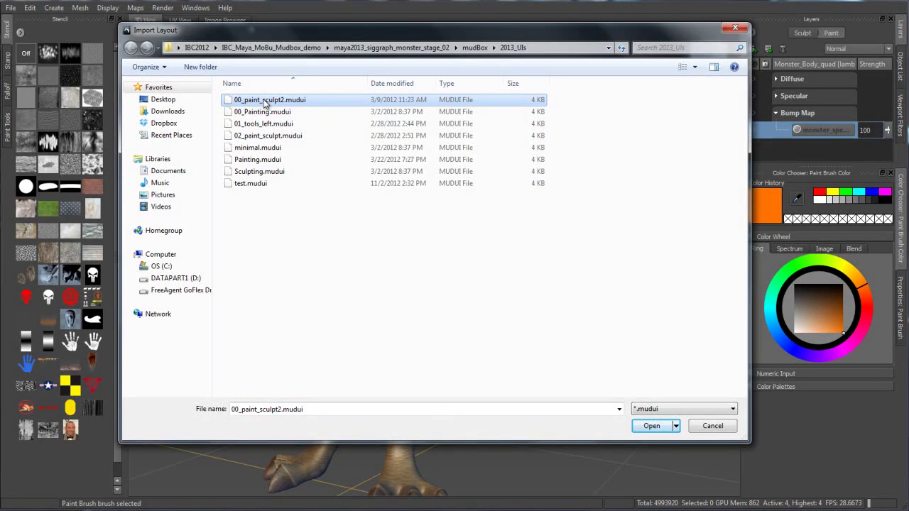
double_click(269, 103)
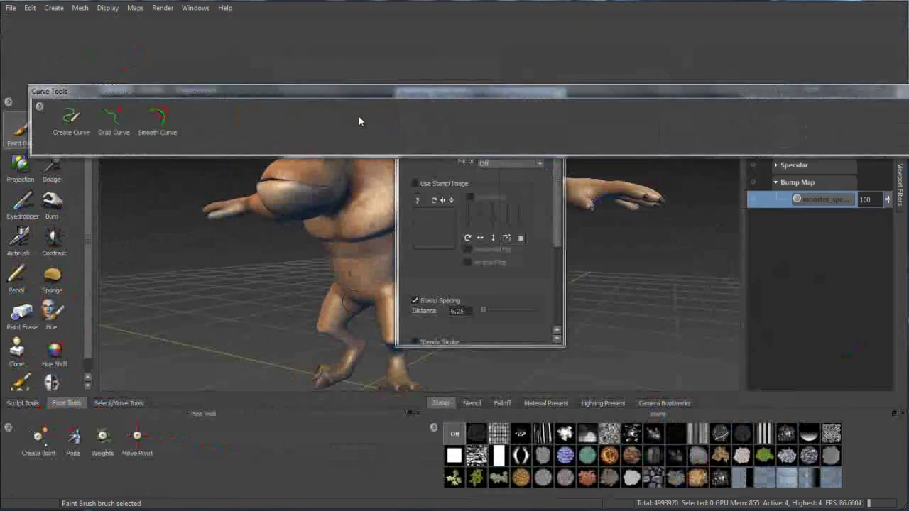
Step: Reposition the floating Curve Tools and Paint Brush properties windows over the viewport and close both
mouse_move(898, 212)
left_mouse_down()
mouse_move(314, 194)
mouse_move(187, 174)
mouse_move(321, 155)
left_mouse_up()
left_click_drag(490, 98, 534, 91)
left_click_drag(278, 153, 433, 179)
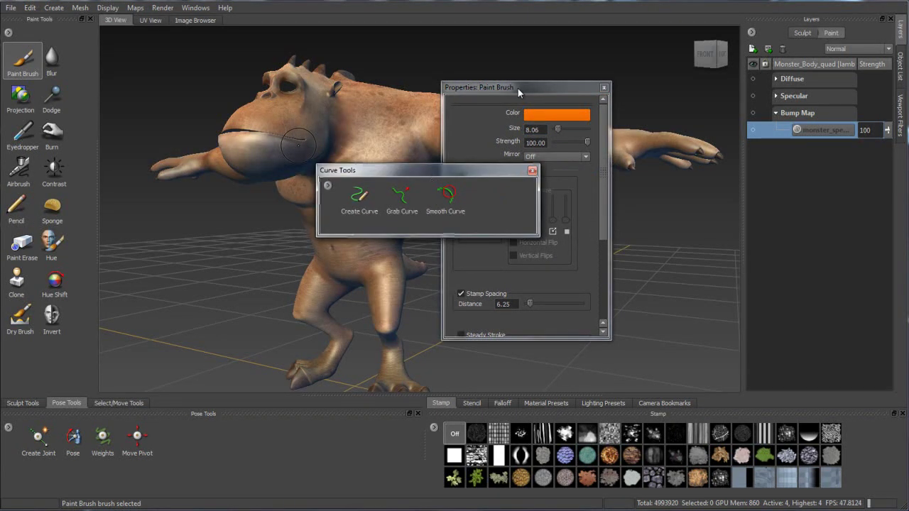
left_click(603, 87)
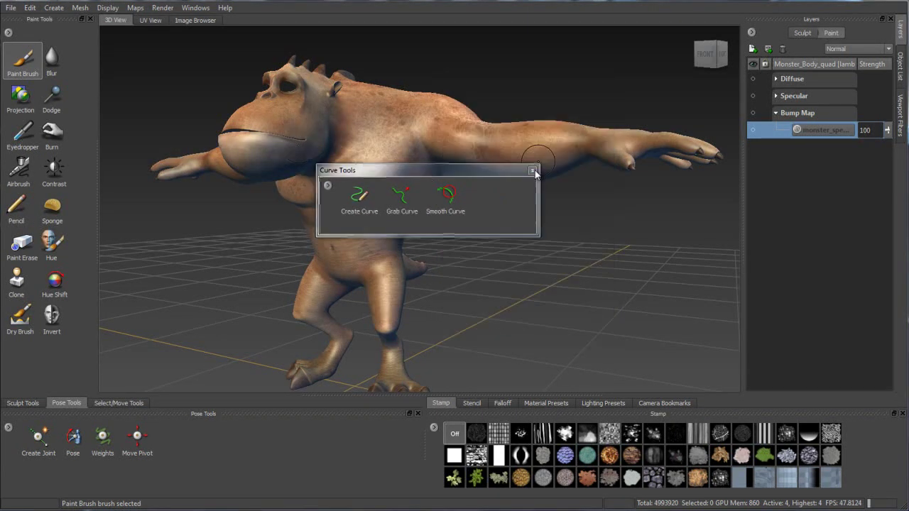
left_click(532, 171)
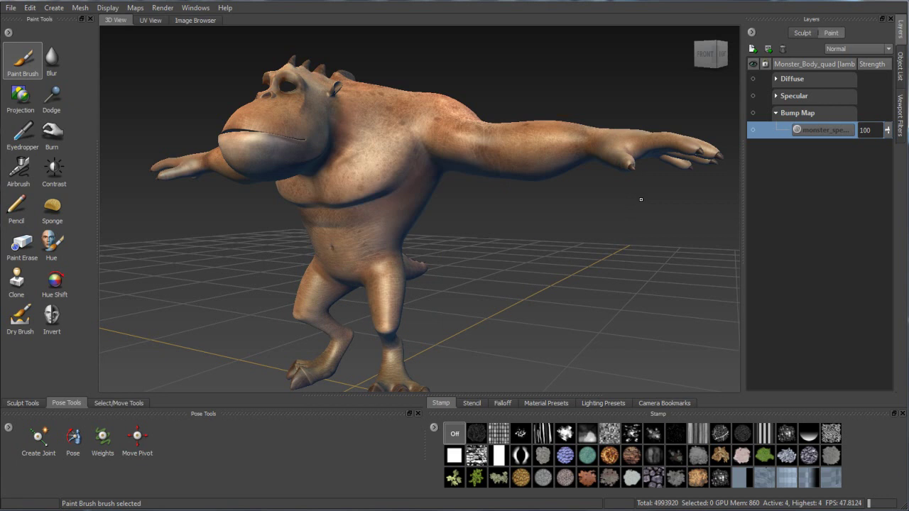
Step: Reset the interface to the default layout
left_click(195, 7)
left_click(211, 177)
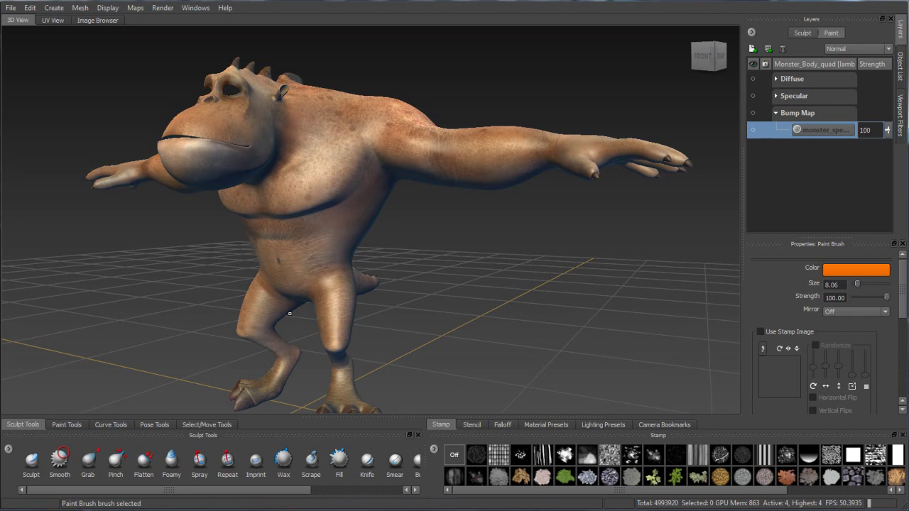
left_click_drag(290, 313, 376, 296, "alt")
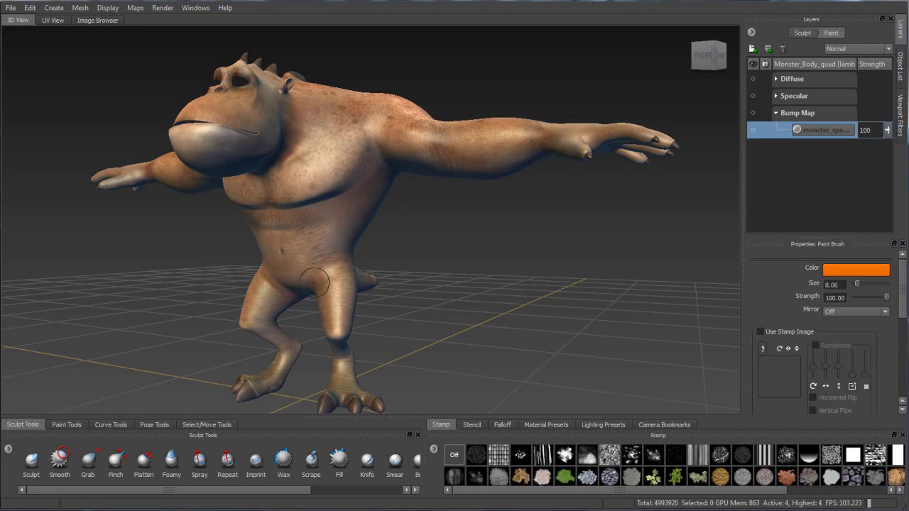
Step: Float the Sculpt Tools tray over the viewport, dock it back with the other tool trays, and reset the layout again
mouse_move(36, 440)
left_mouse_down()
mouse_move(128, 387)
mouse_move(263, 188)
left_mouse_up()
mouse_move(407, 185)
left_mouse_down()
mouse_move(525, 115)
mouse_move(483, 122)
mouse_move(203, 439)
mouse_move(184, 436)
left_mouse_up()
left_click(189, 9)
left_click(207, 178)
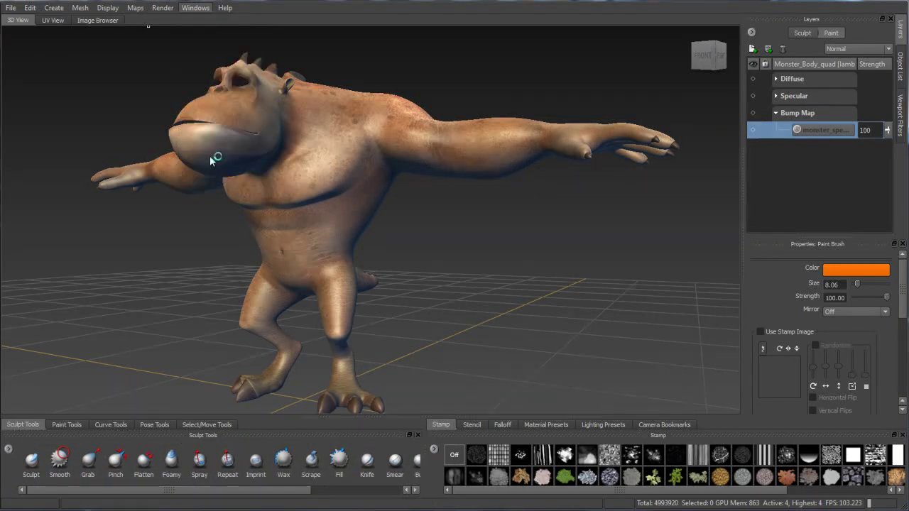
Step: Lock the interface layout so the panels and trays cannot be moved
left_click(196, 8)
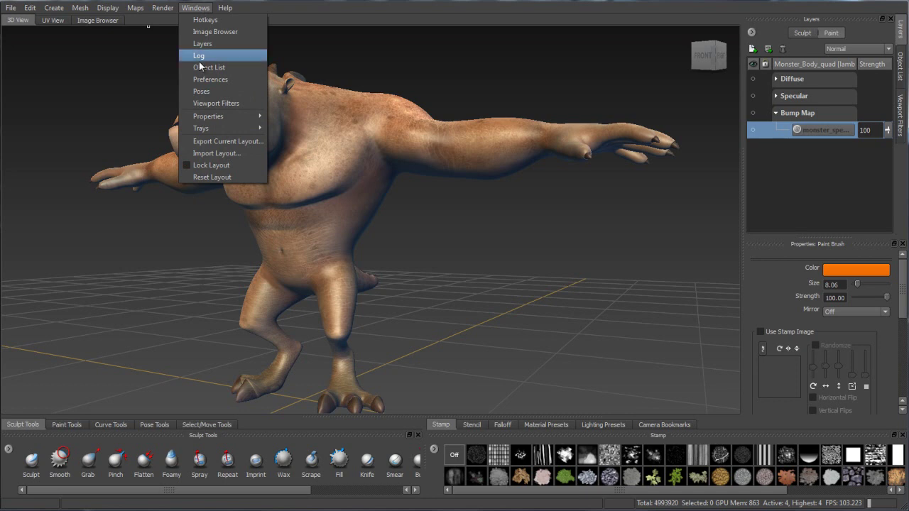
left_click(211, 164)
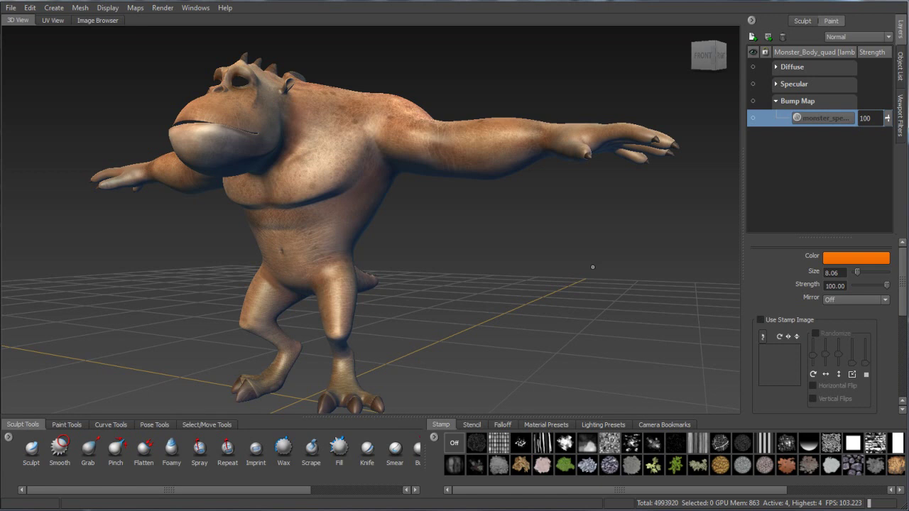
left_click_drag(573, 262, 511, 268, "alt")
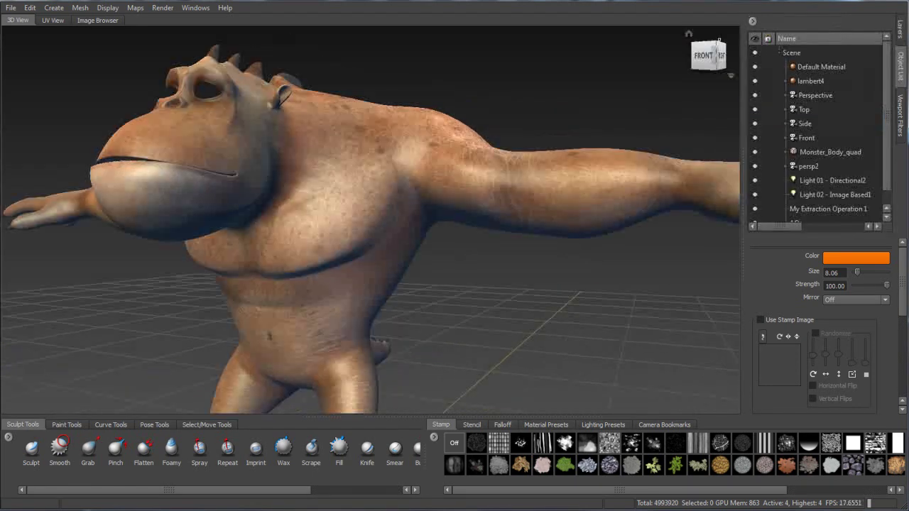
Step: Rename the lambert4 material in the object list as monster
left_click_drag(670, 100, 665, 120, "alt")
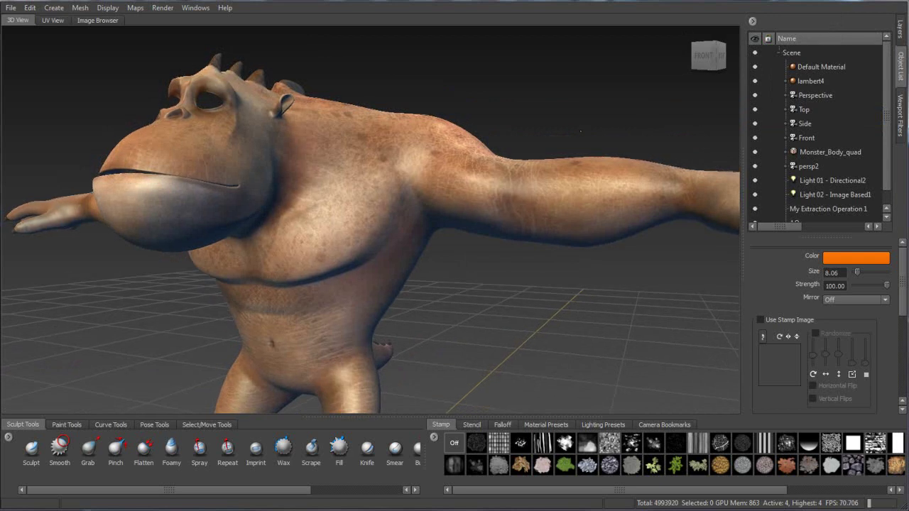
left_click(810, 82)
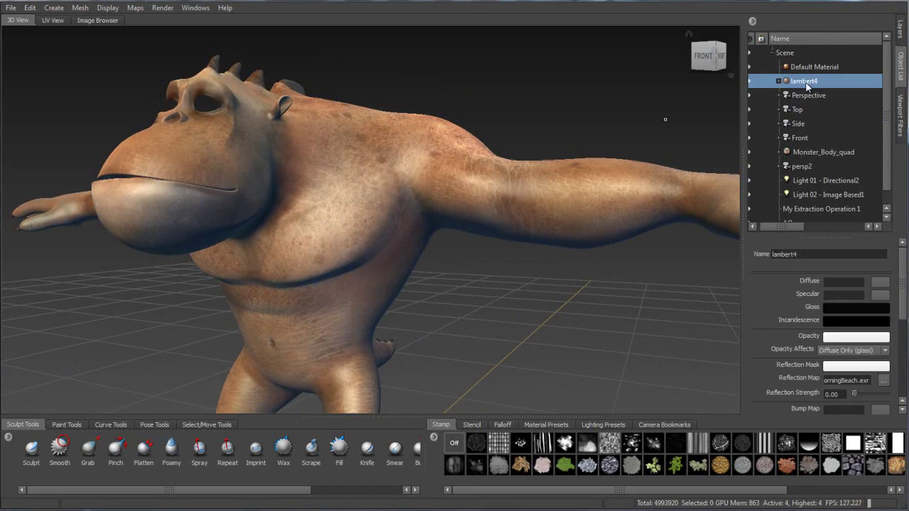
double_click(801, 254)
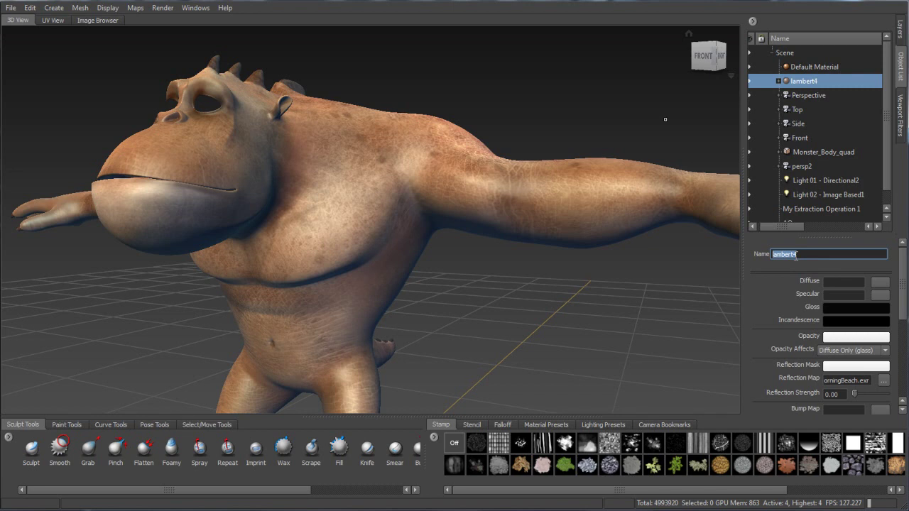
type("monster")
key("Return")
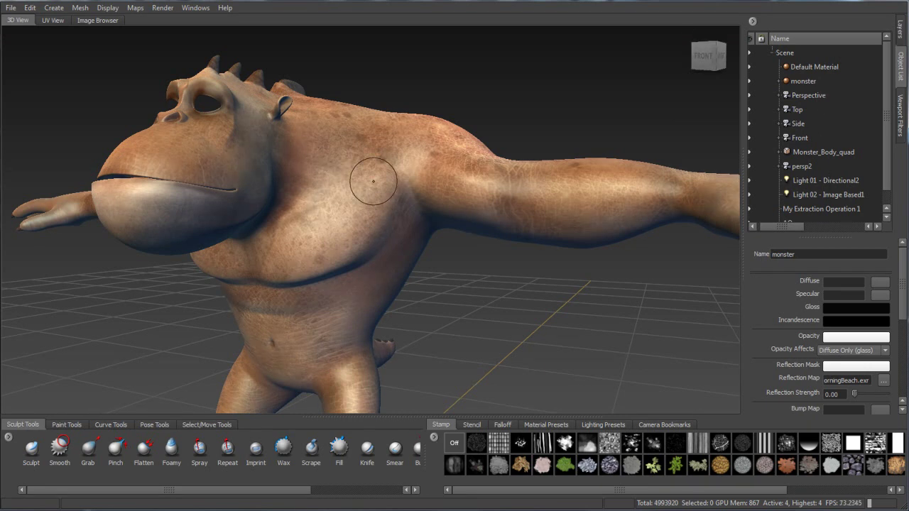
Step: Examine the monster's paint layers and sculpt layers, and check how the mesh is listed among the scene objects
left_click(899, 31)
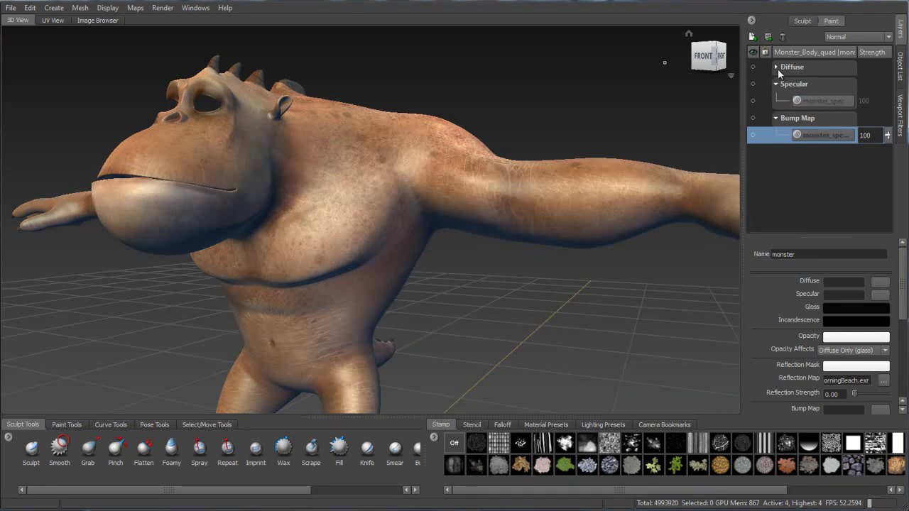
left_click(804, 21)
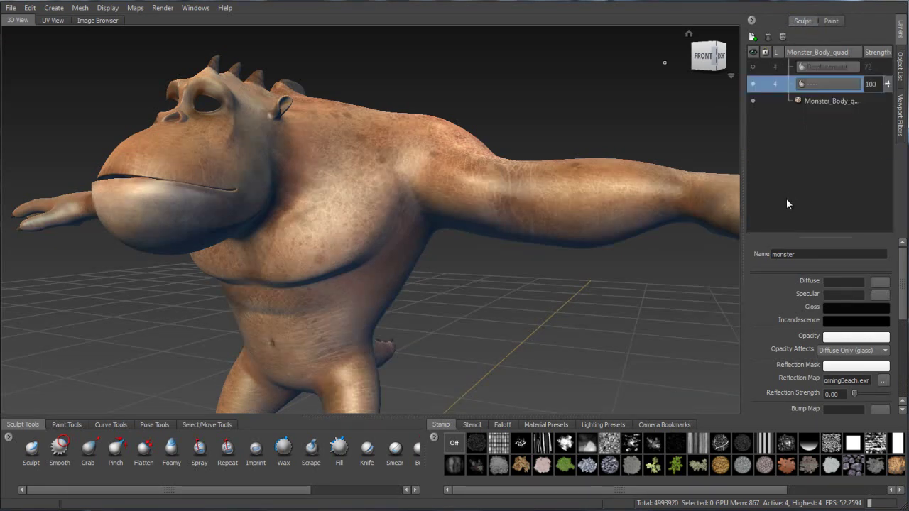
left_click(830, 22)
left_click(805, 22)
left_click(899, 69)
scroll(884, 142, "down", 1)
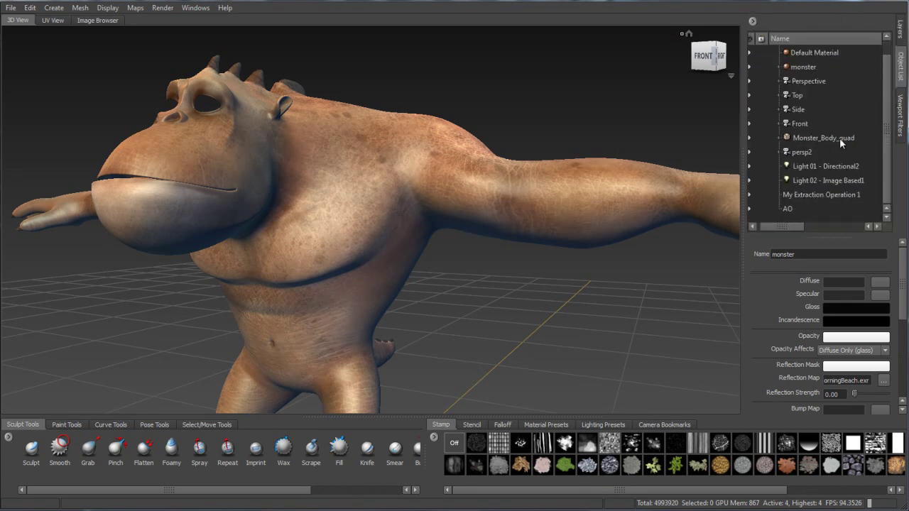
left_click(900, 42)
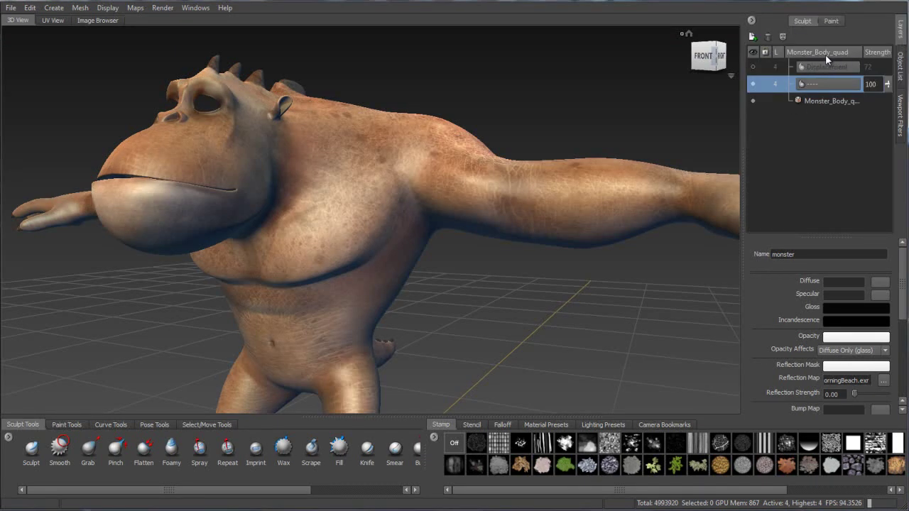
left_click(831, 21)
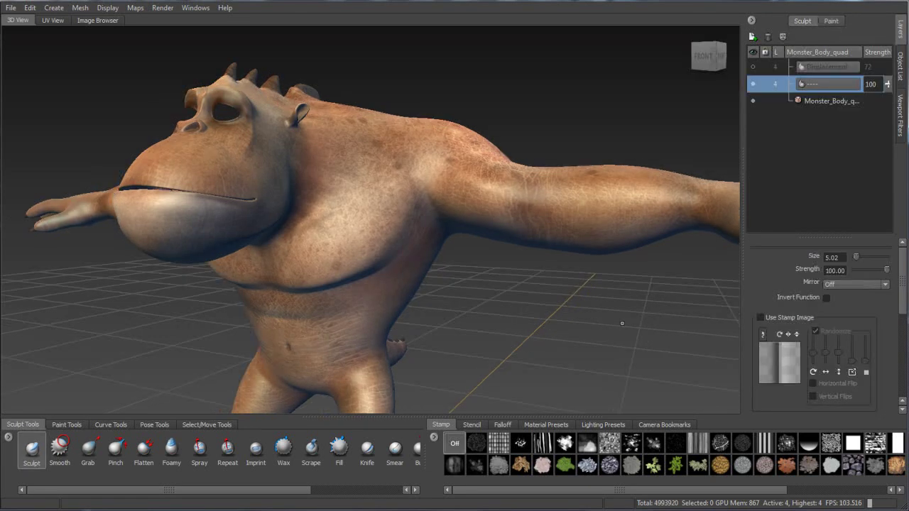
Step: Reset the Sculpt brush properties to their defaults
scroll(903, 327, "down", 2)
scroll(902, 328, "down", 4)
left_click(810, 384)
Step: Try several Sculpt brush strokes down the monster's chest, undoing each one
left_click_drag(384, 147, 346, 232)
key("ctrl+z")
key("b")
mouse_move(363, 154)
left_mouse_down()
mouse_move(374, 233)
mouse_move(335, 259)
left_mouse_up()
key("ctrl+z")
mouse_move(435, 202)
left_mouse_down("alt")
mouse_move(439, 216)
mouse_move(469, 211)
left_mouse_up("alt")
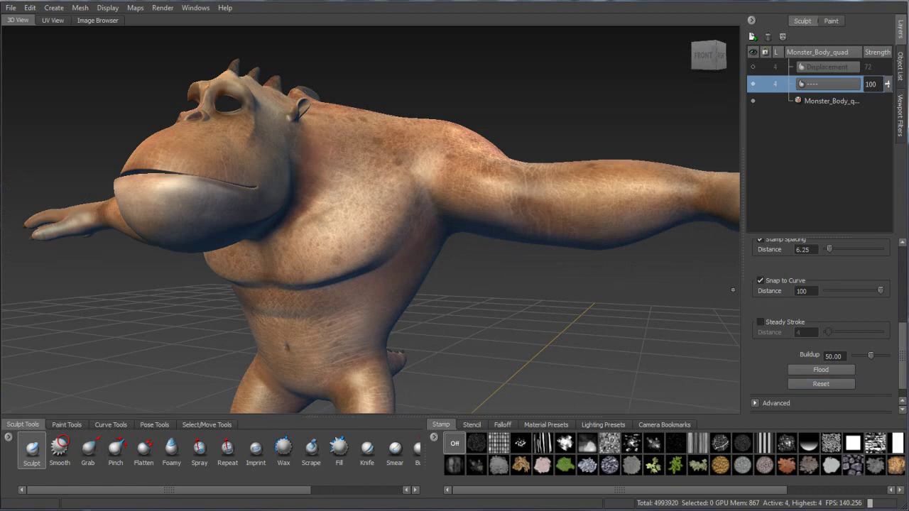
mouse_move(490, 202)
left_mouse_down("alt")
mouse_move(395, 178)
mouse_move(348, 197)
mouse_move(322, 249)
left_mouse_up("alt")
key("ctrl+z")
right_click_drag(410, 218, 385, 273, "alt")
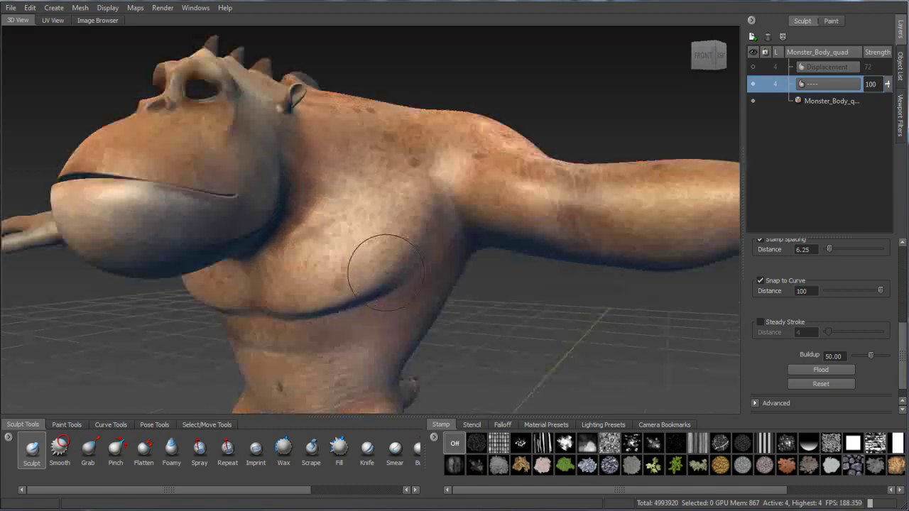
left_click_drag(387, 183, 334, 266)
key("ctrl+z")
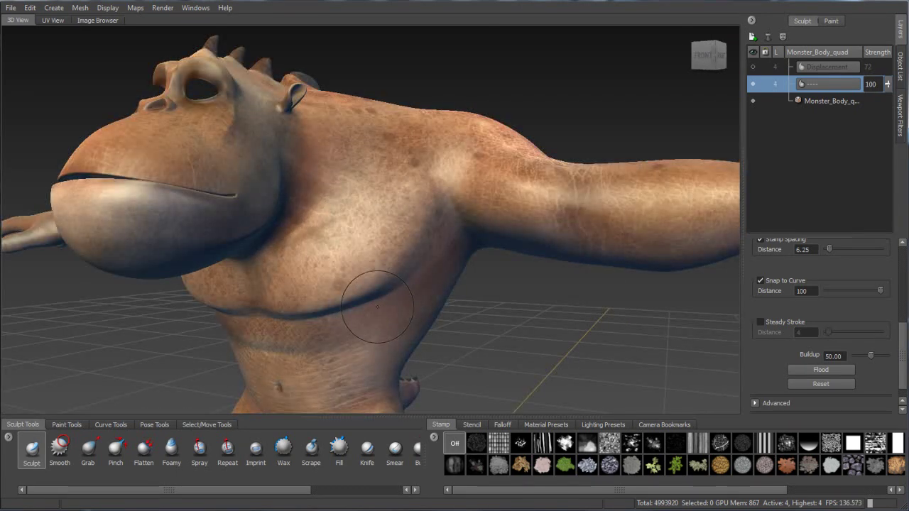
Step: Turn on Local X mirroring and try a mirrored sculpt stroke on the chest, undoing the stroke
key("x")
mouse_move(405, 203)
left_mouse_down("alt")
mouse_move(442, 152)
mouse_move(291, 333)
mouse_move(304, 312)
left_mouse_up("alt")
key("ctrl+z")
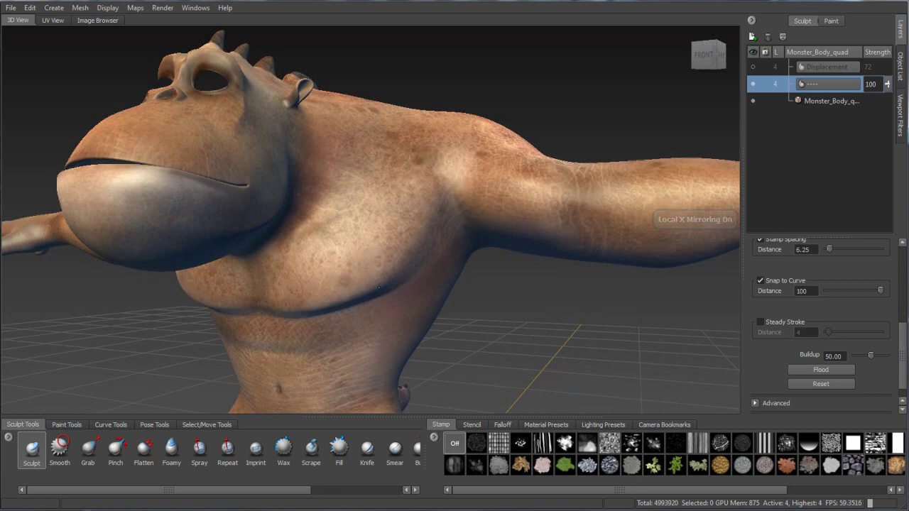
left_click_drag(378, 287, 365, 274, "alt")
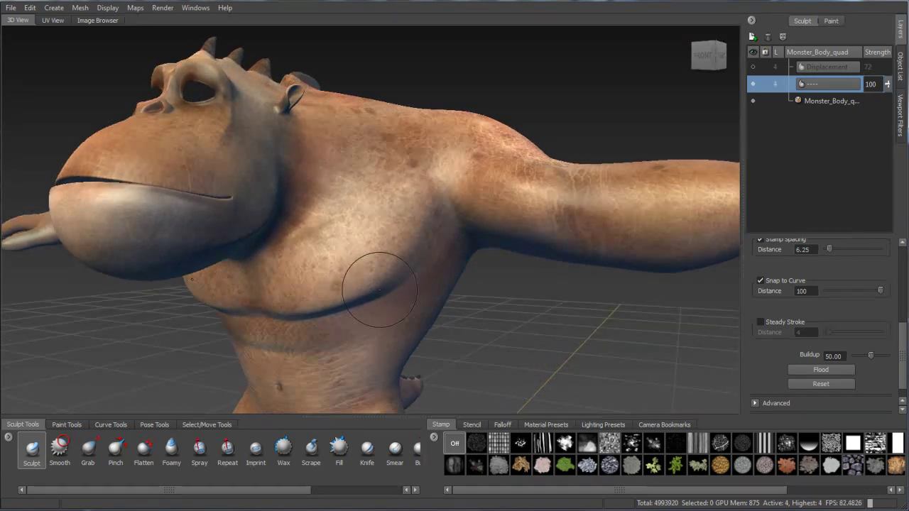
Step: Choose a scale-textured stamp and sculpt mirrored bands of scales down both sides of the monster's upper back
left_click(609, 442)
left_click_drag(392, 222, 386, 229, "alt")
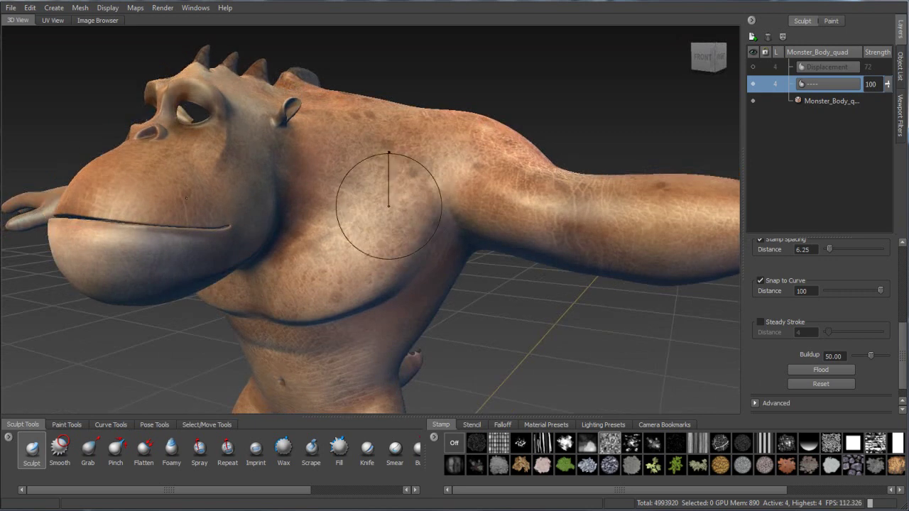
left_click_drag(392, 161, 385, 226)
left_click_drag(313, 294, 273, 302, "alt")
left_click_drag(325, 334, 399, 178, "alt")
mouse_move(384, 251)
left_mouse_down("alt")
mouse_move(380, 222)
mouse_move(371, 229)
mouse_move(262, 203)
mouse_move(323, 195)
mouse_move(387, 209)
left_mouse_up("alt")
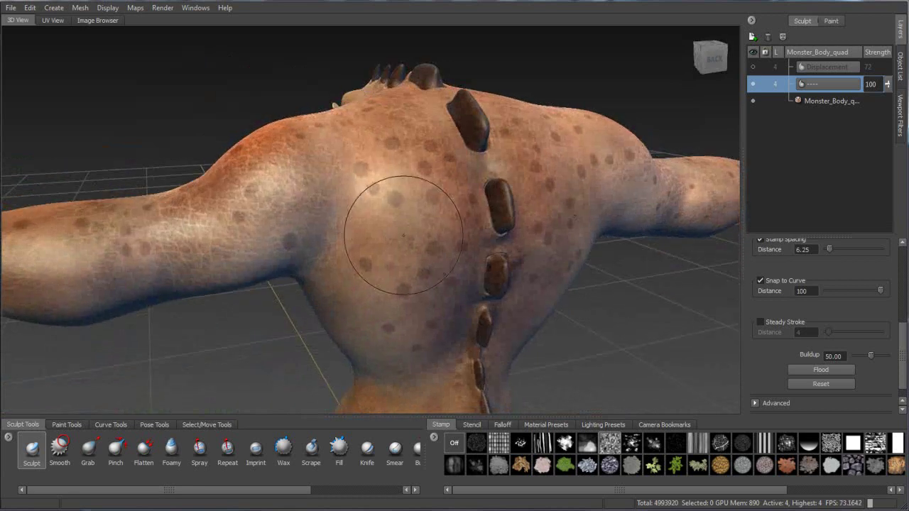
right_click_drag(385, 177, 390, 169, "alt")
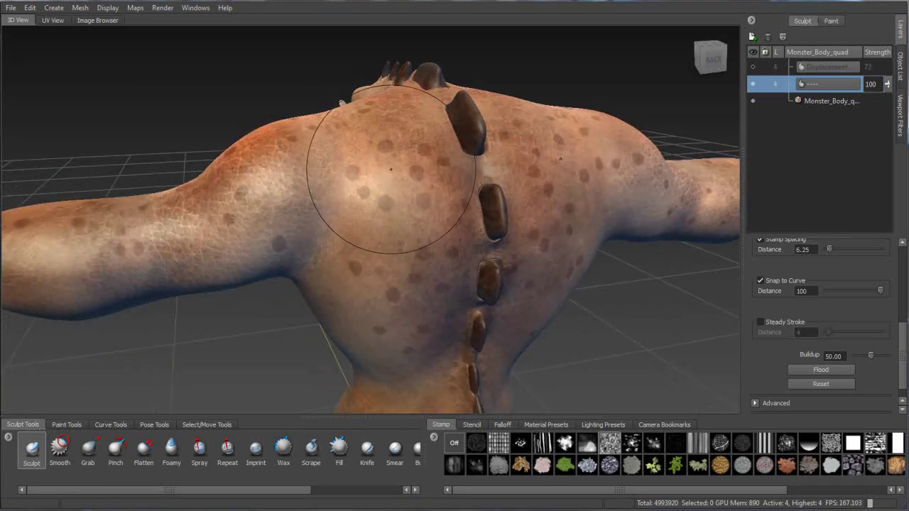
mouse_move(392, 203)
left_mouse_down()
mouse_move(401, 328)
mouse_move(392, 321)
mouse_move(365, 173)
left_mouse_up()
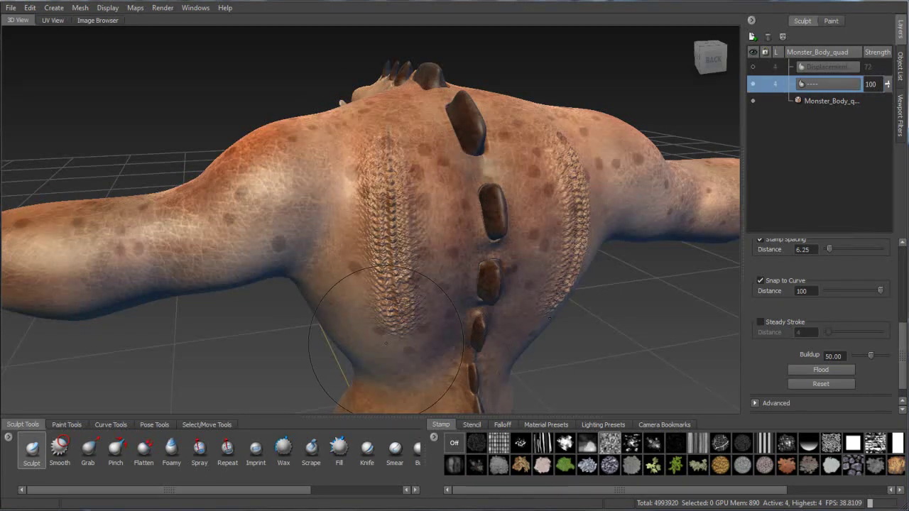
left_click_drag(397, 355, 460, 252, "alt")
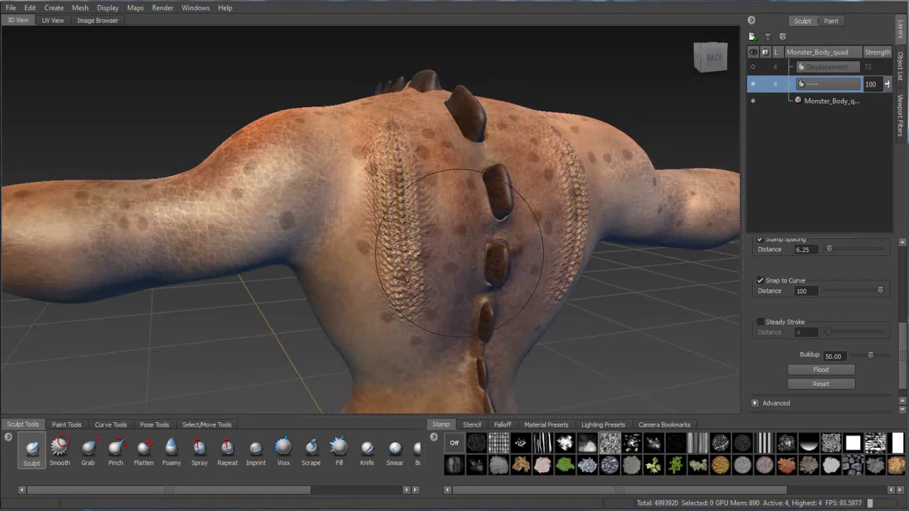
Step: Undo the scale bands and try another mirrored stamp stroke down the upper back, undoing that stroke as well
left_click_drag(381, 239, 420, 263, "alt")
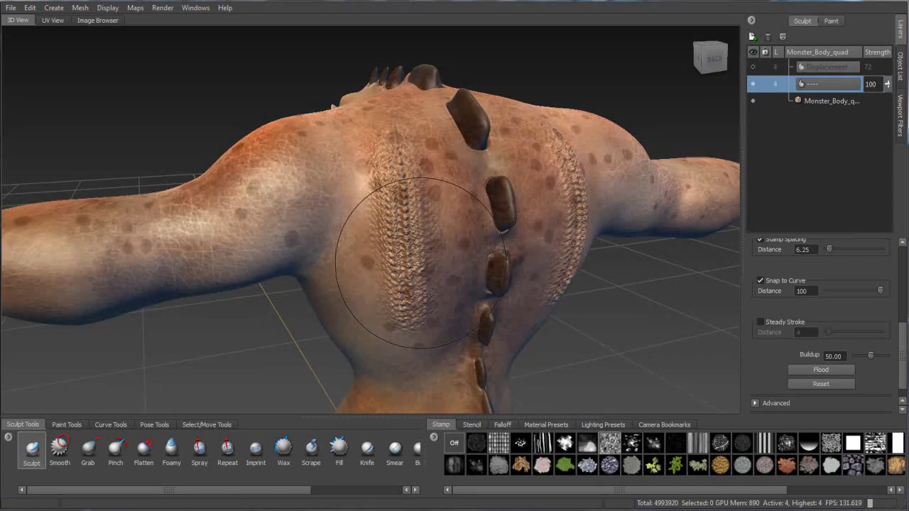
key("ctrl+z")
mouse_move(358, 163)
left_mouse_down()
mouse_move(397, 284)
mouse_move(460, 319)
mouse_move(386, 192)
left_mouse_up()
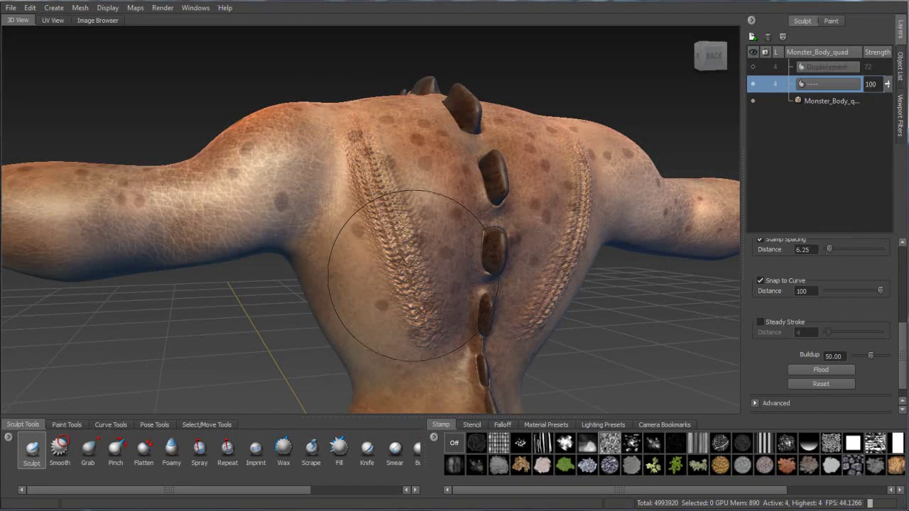
key("ctrl+z")
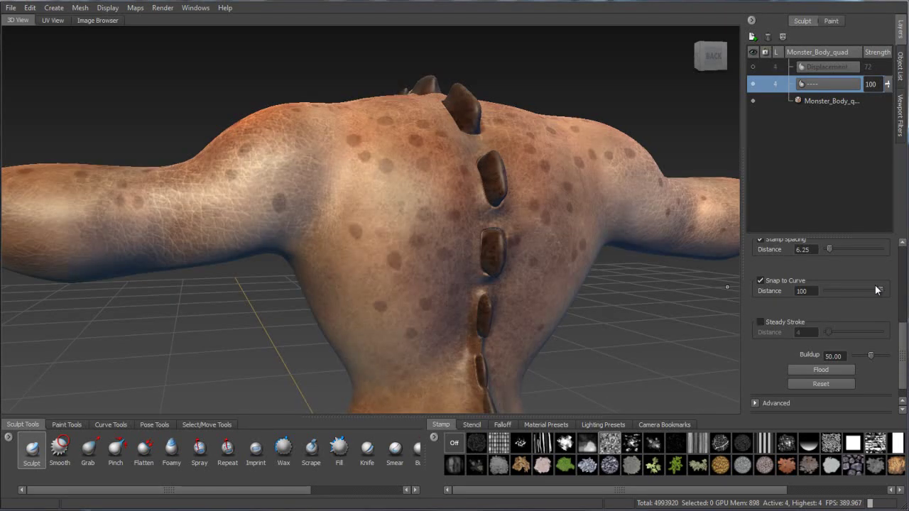
Step: Enable Randomize for the stamp image and try mirrored stamped strokes down the upper back, undoing them
scroll(905, 355, "up", 5)
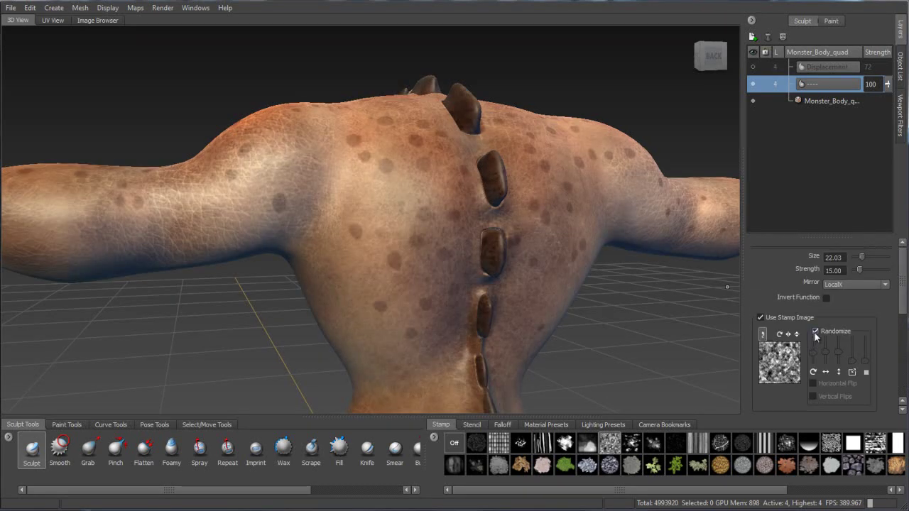
mouse_move(416, 280)
left_mouse_down("alt")
mouse_move(362, 183)
mouse_move(407, 343)
mouse_move(355, 213)
mouse_move(348, 167)
left_mouse_up("alt")
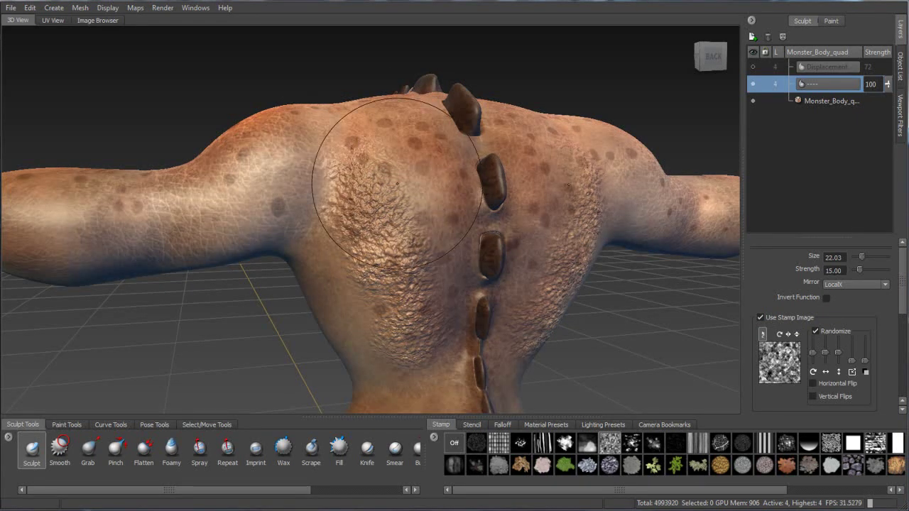
mouse_move(405, 227)
left_mouse_down("alt")
mouse_move(386, 203)
mouse_move(405, 171)
mouse_move(415, 255)
left_mouse_up("alt")
key("ctrl+z")
key("ctrl+z")
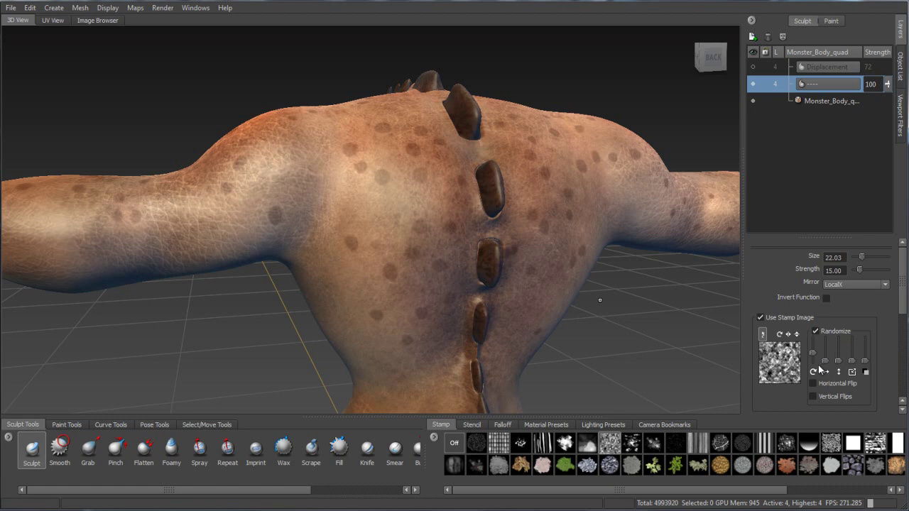
Step: Limit the stamp randomization to rotation and try several mirrored strokes down the back, undoing each one
left_click_drag(377, 167, 394, 305)
key("ctrl+z")
left_click_drag(380, 165, 393, 323)
key("ctrl+z")
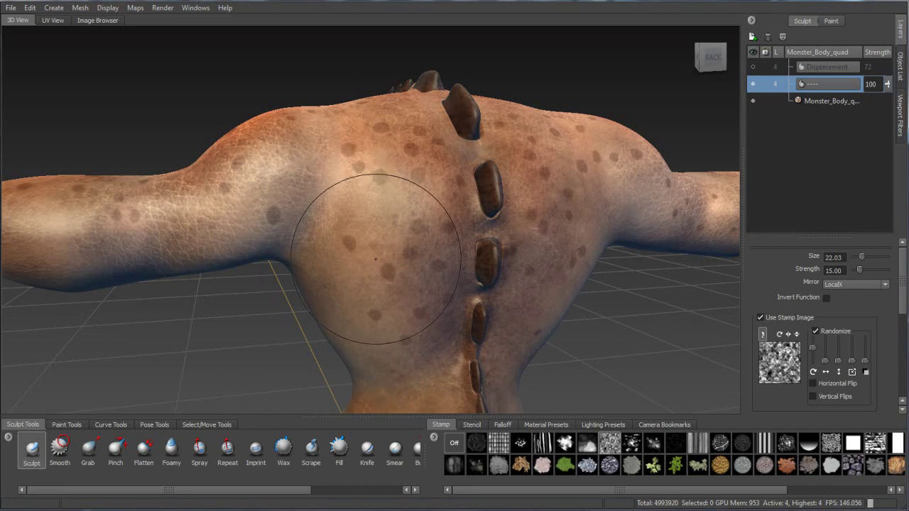
mouse_move(344, 153)
left_mouse_down()
mouse_move(360, 288)
mouse_move(408, 330)
mouse_move(426, 266)
mouse_move(423, 203)
mouse_move(368, 152)
mouse_move(351, 174)
mouse_move(383, 198)
mouse_move(419, 172)
mouse_move(391, 228)
mouse_move(271, 352)
left_mouse_up()
key("ctrl+z")
key("ctrl+z")
Step: Activate the Create Curve tool and try a mirrored curve across the monster's shoulders and back, undoing the curve
left_click(148, 425)
left_click(129, 424)
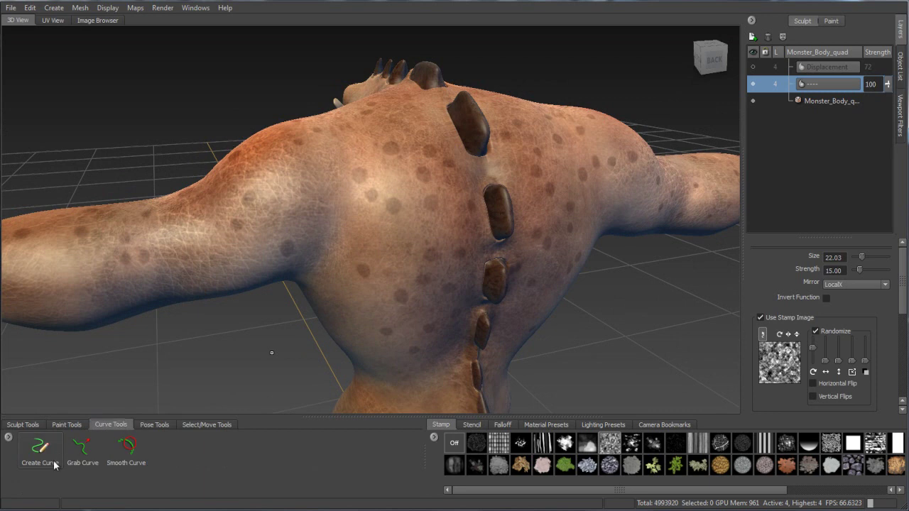
left_click(41, 452)
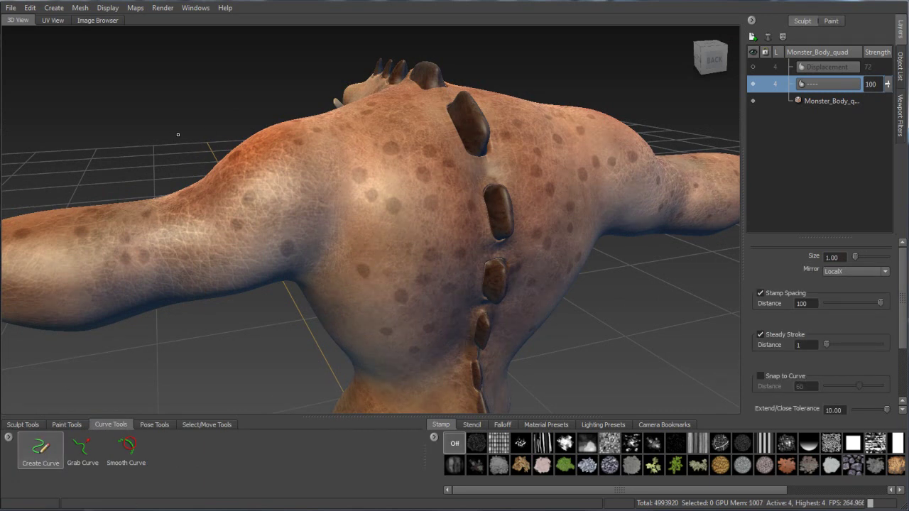
left_click_drag(163, 131, 225, 111)
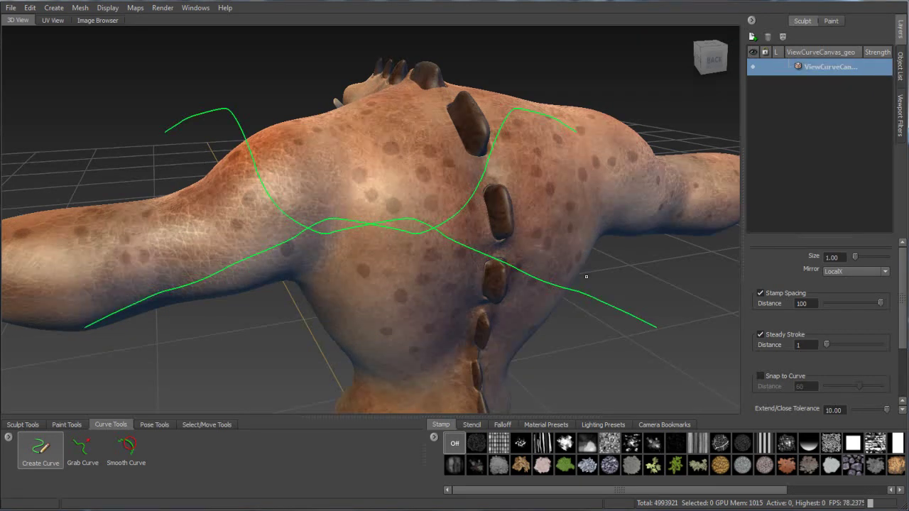
key("ctrl+z")
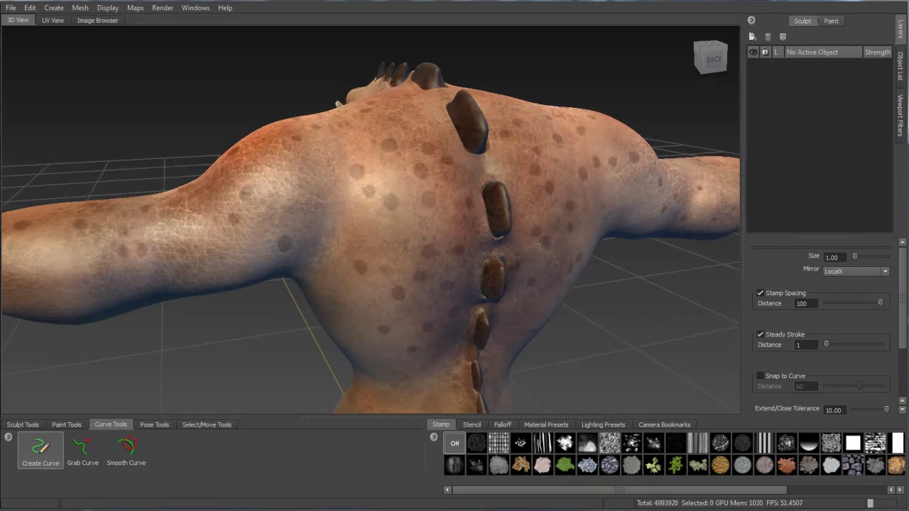
Step: Turn mirroring off and try several single curves starting outside the monster's body, undoing each one
key("x")
left_click_drag(393, 177, 210, 171, "alt")
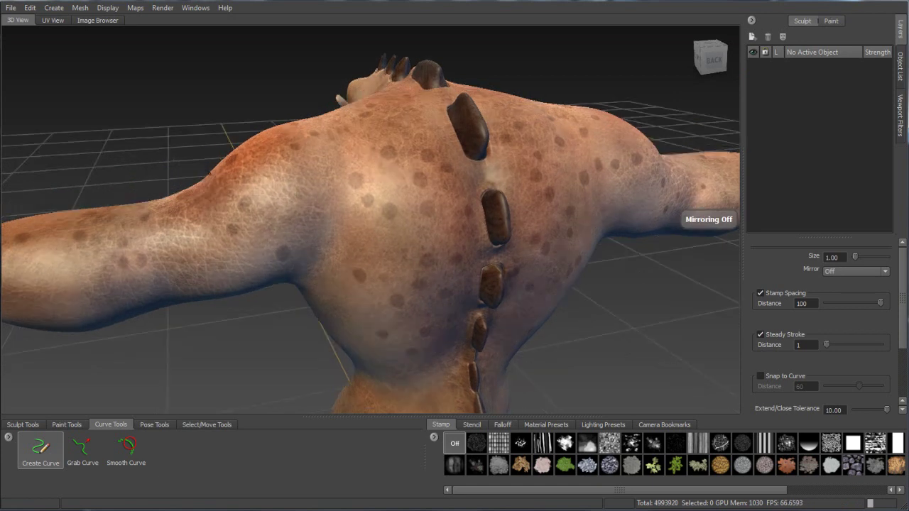
left_click_drag(295, 190, 140, 210, "alt")
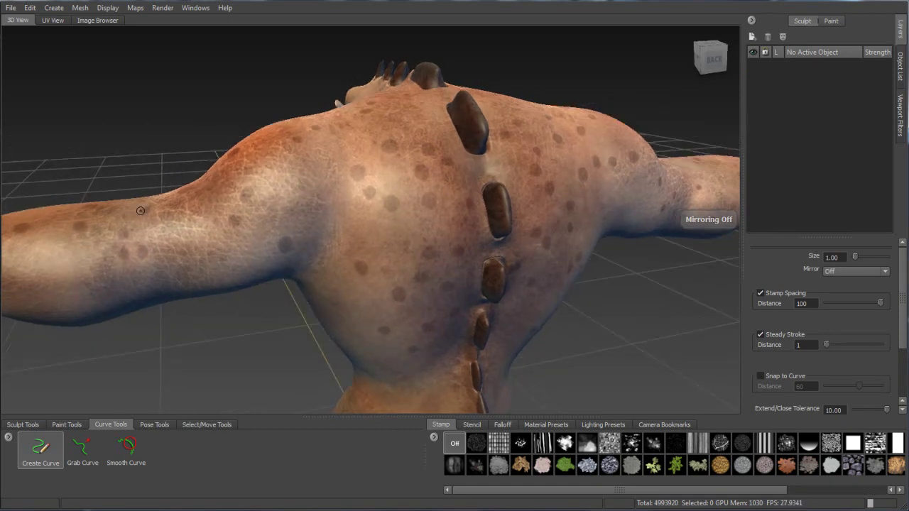
mouse_move(77, 258)
left_mouse_down()
mouse_move(177, 245)
mouse_move(312, 196)
left_mouse_up()
key("ctrl+z")
left_click_drag(160, 132, 247, 166)
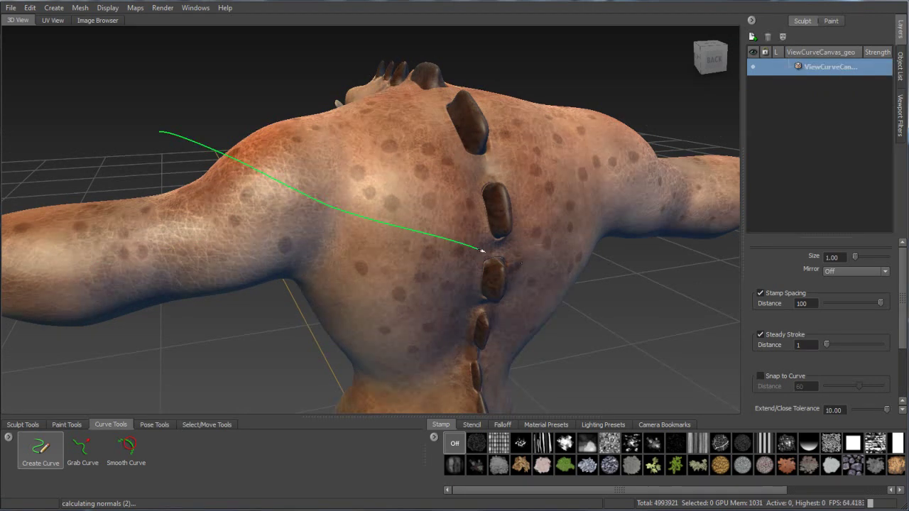
key("ctrl+z")
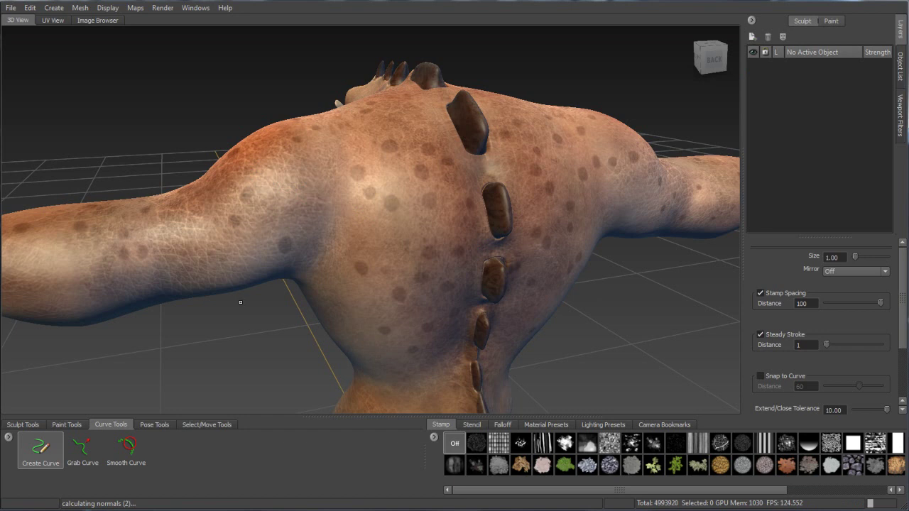
left_click_drag(283, 346, 539, 341)
mouse_move(612, 279)
left_mouse_down("alt")
mouse_move(426, 284)
mouse_move(603, 348)
mouse_move(642, 287)
mouse_move(621, 287)
mouse_move(604, 268)
left_mouse_up("alt")
key("ctrl+z")
Step: Draw a closed curve around the shoulder blade area beside the spine, undoing the first attempt and redrawing it
left_click_drag(410, 237, 364, 222, "alt")
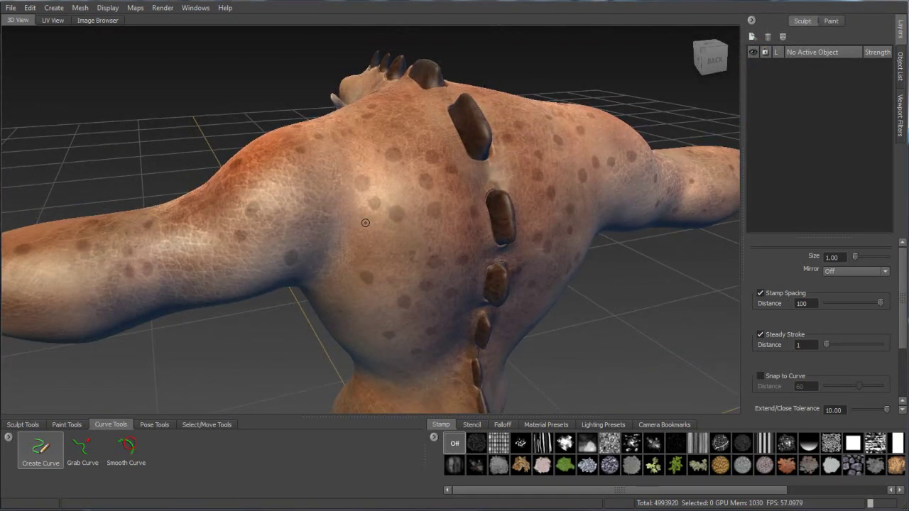
left_click_drag(388, 165, 375, 151, "alt")
left_click_drag(298, 136, 311, 175)
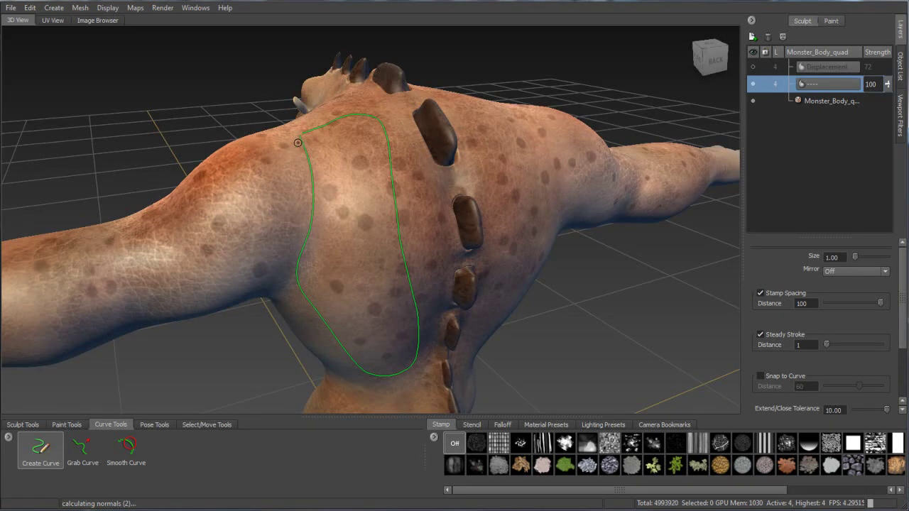
left_click_drag(298, 142, 296, 145, "alt")
key("ctrl+z")
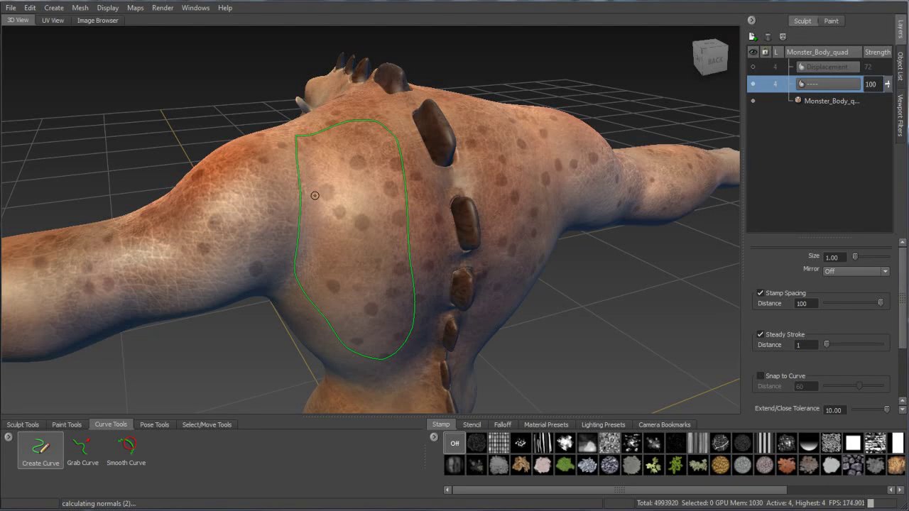
left_click_drag(314, 195, 347, 209, "alt")
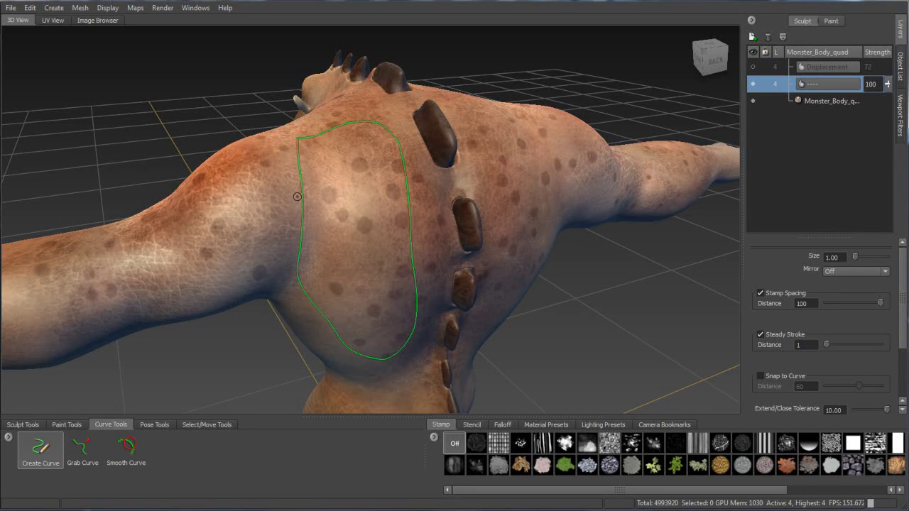
right_click(301, 225)
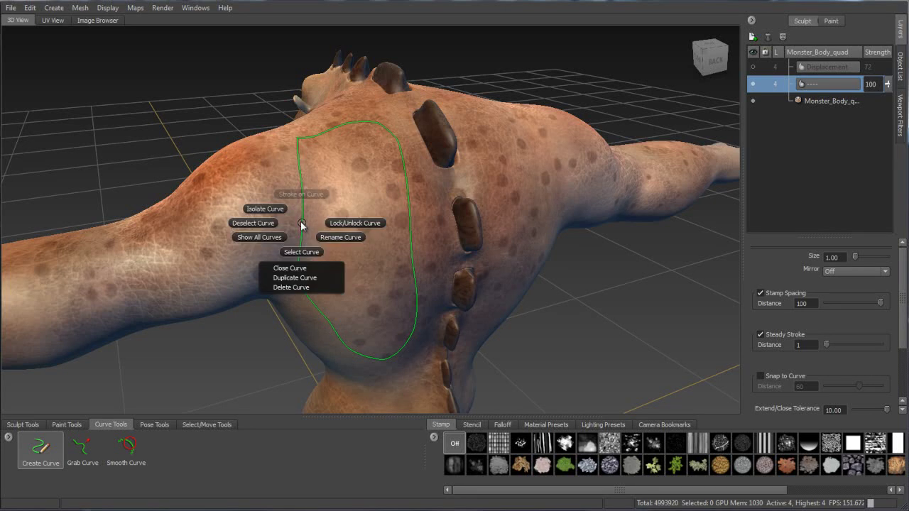
left_click(68, 426)
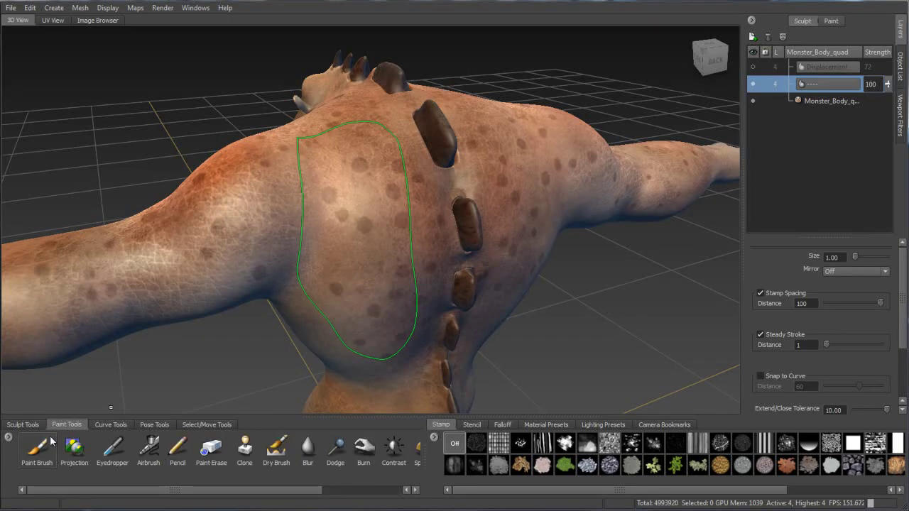
left_click(37, 449)
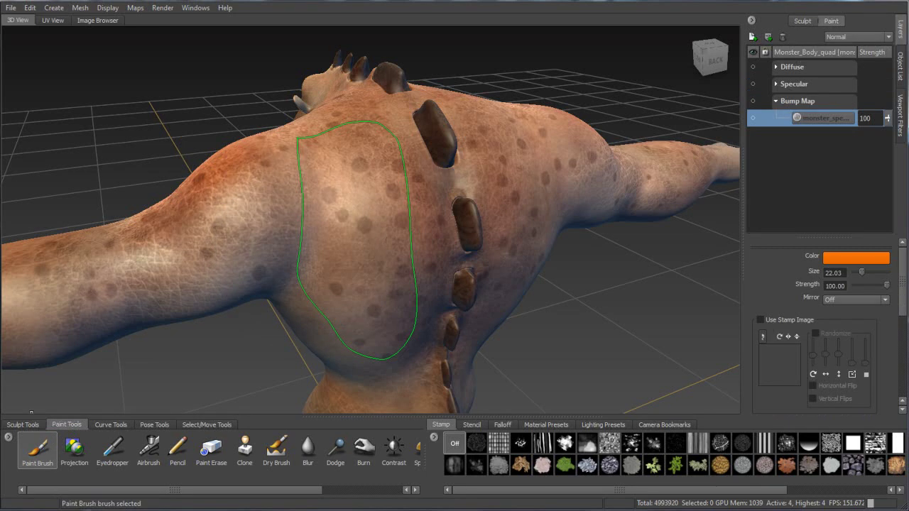
Step: Set the Sculpt brush size to 6.50 and try a stamped stroke along the closed curve, undoing the stroke
left_click(23, 425)
left_click(31, 449)
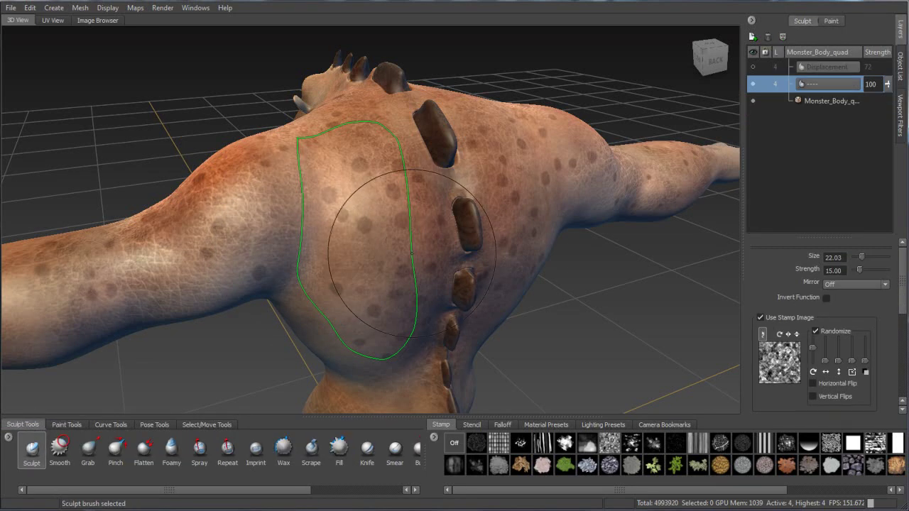
mouse_move(338, 240)
left_mouse_down()
mouse_move(312, 245)
mouse_move(320, 255)
left_mouse_up()
right_click_drag(300, 212, 304, 157)
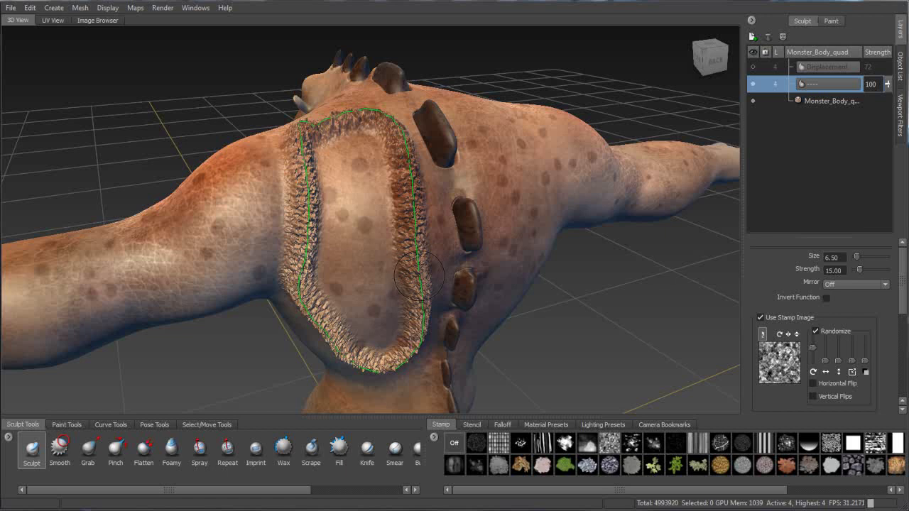
key("ctrl+z")
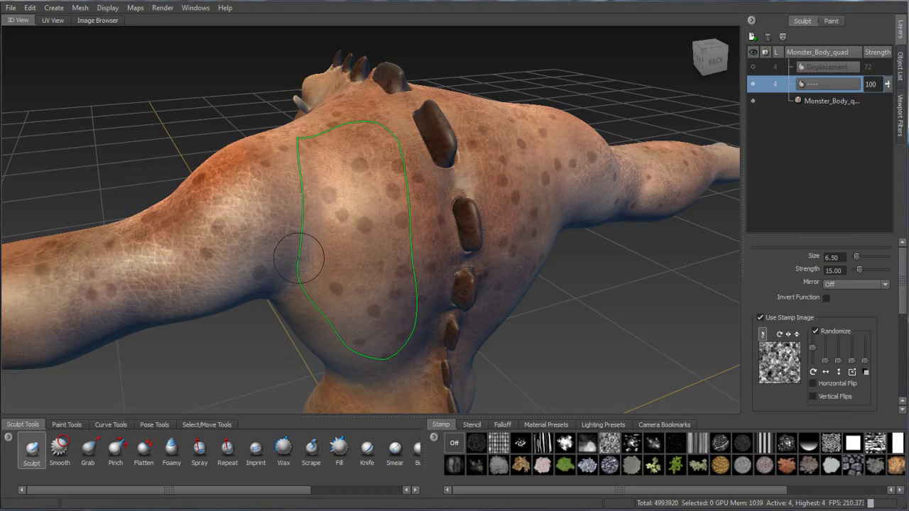
Step: Stroke the closed curve again with Local X mirroring on and the Sculpt brush strength at 2.12
left_click_drag(309, 248, 309, 243)
key("x")
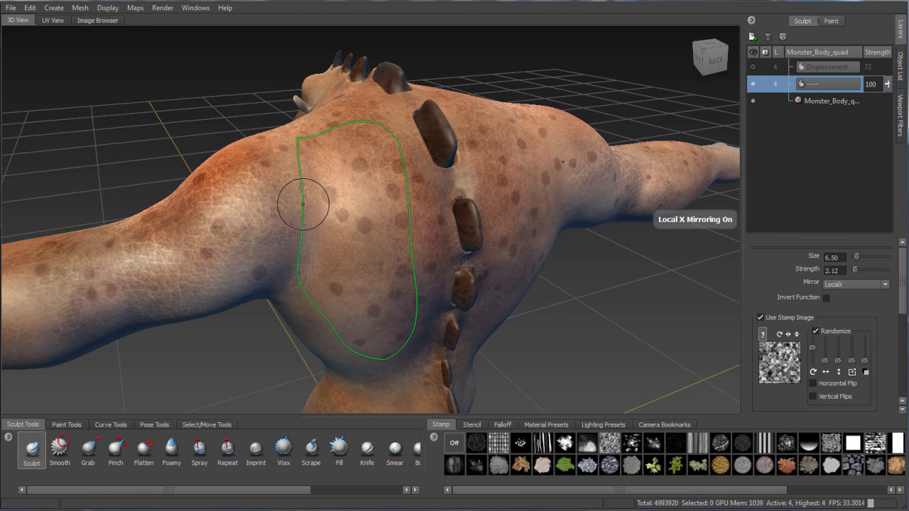
right_click_drag(304, 203, 301, 182)
Step: Turn off stamp randomization and try mirrored chest strokes with brush size 11.72 and strength 8.34, undoing them
mouse_move(510, 197)
left_mouse_down("alt")
mouse_move(401, 200)
mouse_move(504, 213)
left_mouse_up("alt")
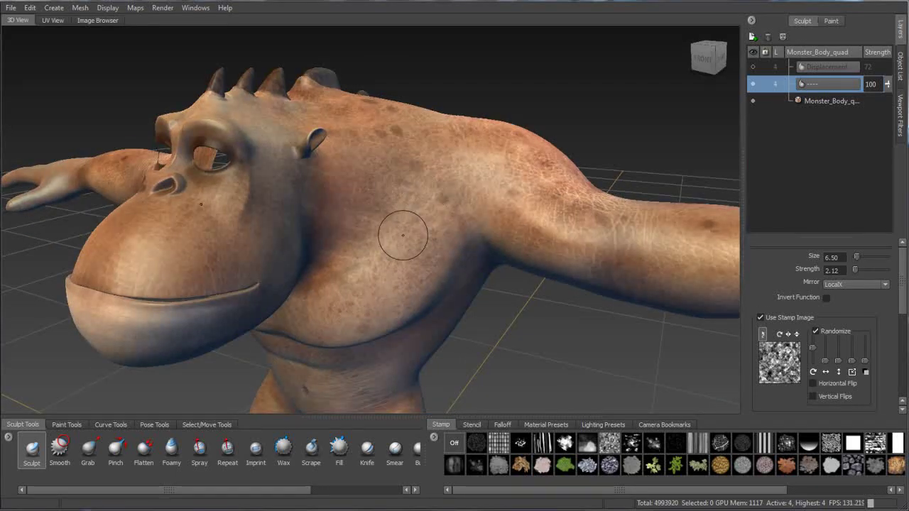
left_click_drag(425, 228, 463, 118, "alt")
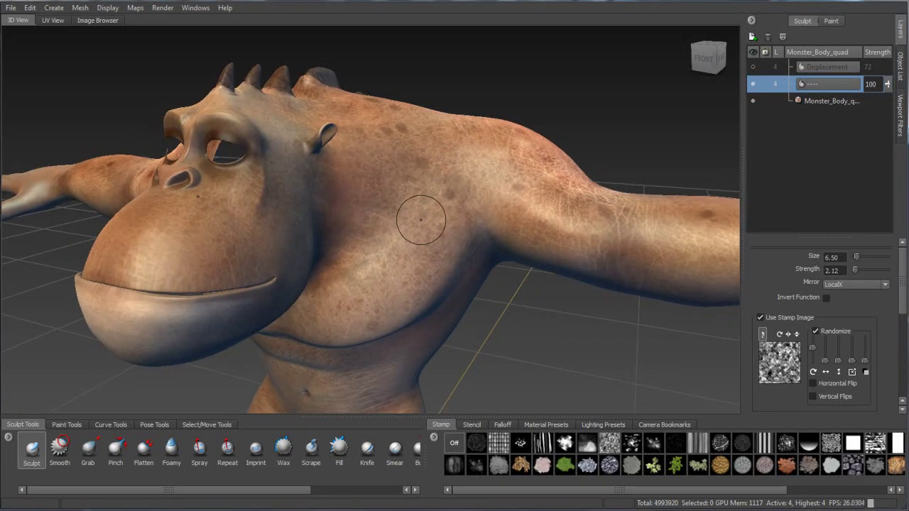
left_click_drag(373, 236, 384, 232)
key("ctrl+z")
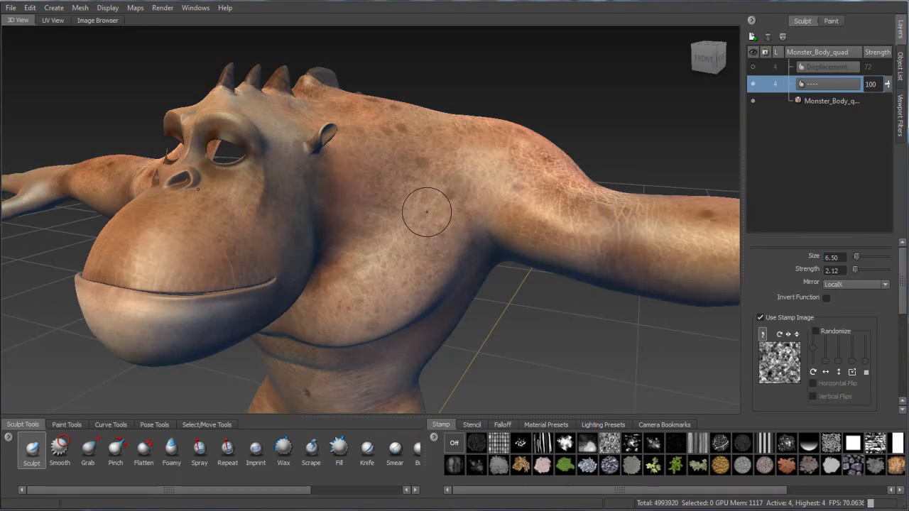
left_click_drag(426, 212, 472, 211)
mouse_move(400, 236)
left_mouse_down()
mouse_move(404, 211)
mouse_move(432, 187)
mouse_move(381, 250)
mouse_move(372, 304)
mouse_move(365, 299)
left_mouse_up()
key("ctrl+z")
mouse_move(495, 210)
left_mouse_down("alt")
mouse_move(427, 225)
mouse_move(592, 206)
left_mouse_up("alt")
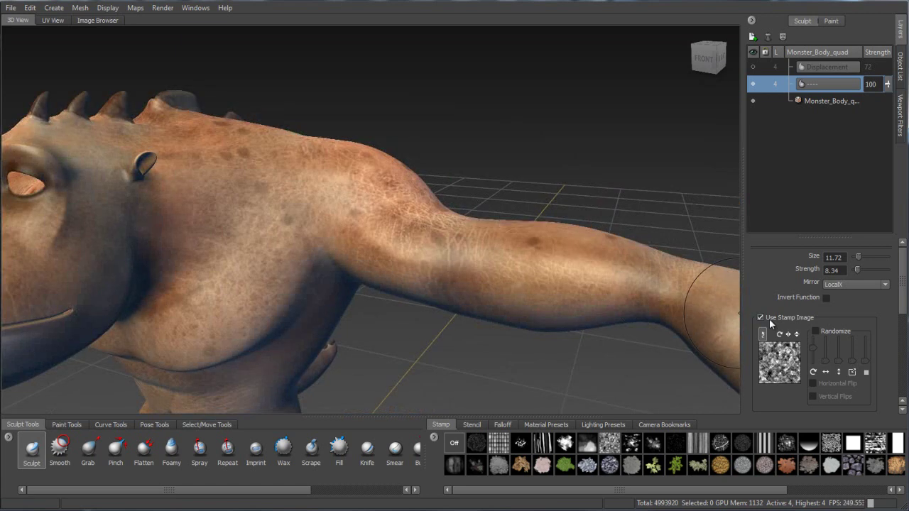
Step: Turn stamp randomization back on and try several mirrored strokes down the chest, undoing each one
left_click(814, 331)
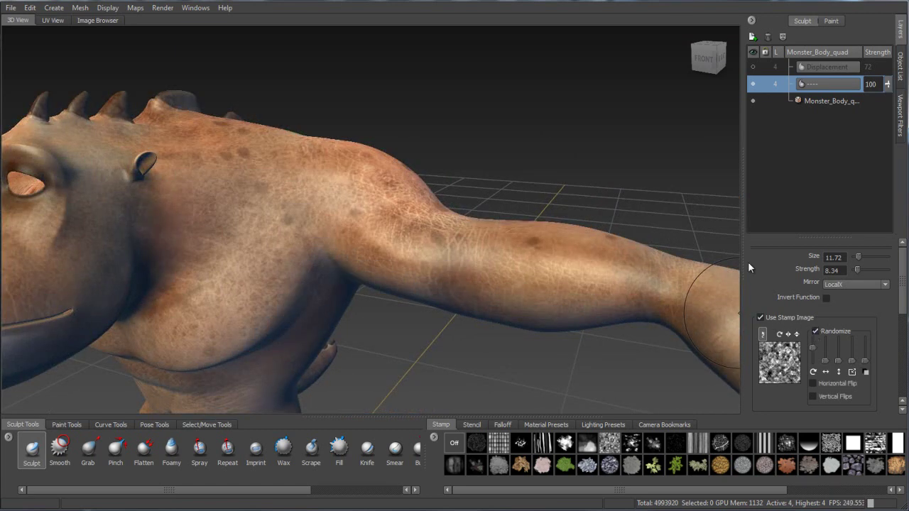
mouse_move(367, 229)
left_mouse_down("alt")
mouse_move(432, 203)
mouse_move(454, 206)
mouse_move(428, 216)
mouse_move(355, 197)
mouse_move(339, 216)
mouse_move(324, 277)
left_mouse_up("alt")
key("ctrl+z")
left_click_drag(355, 211, 287, 312)
key("ctrl+z")
left_click_drag(352, 226, 290, 318)
key("ctrl+z")
left_click_drag(345, 239, 381, 222, "alt")
Step: Paint a mirrored orange Paint Brush stroke across the chest on the monster_color diffuse layer
left_click(66, 424)
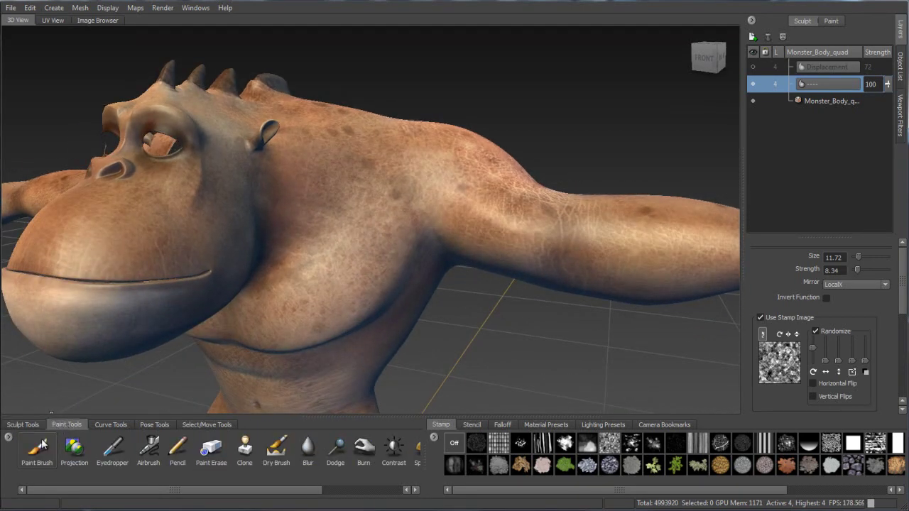
left_click(37, 447)
left_click_drag(347, 279, 369, 234, "alt")
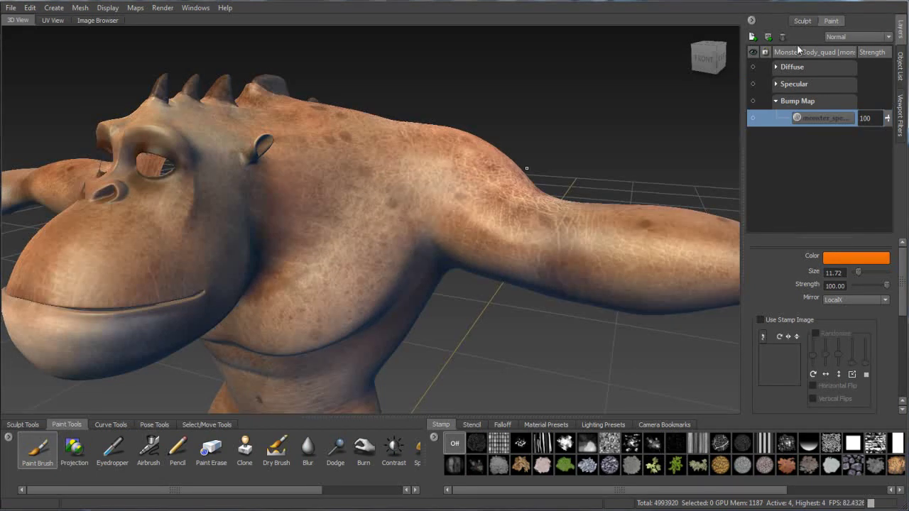
left_click(775, 67)
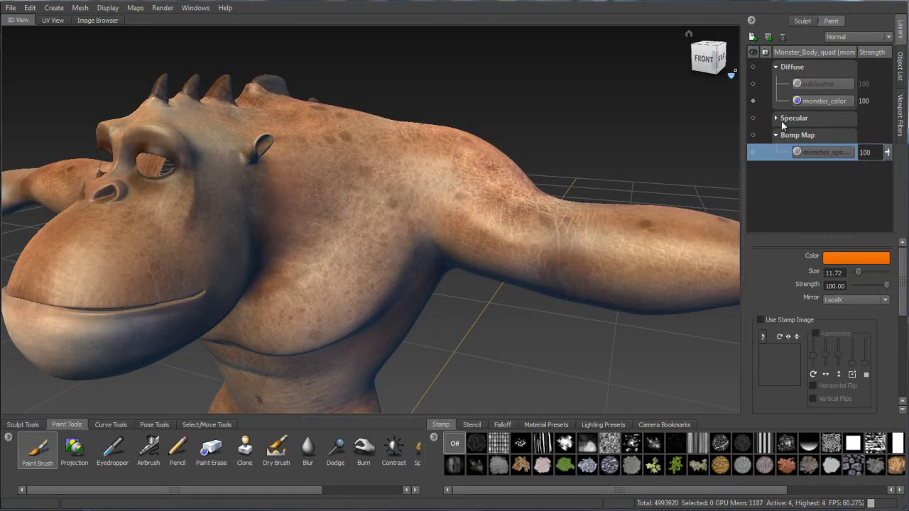
left_click(819, 101)
left_click_drag(392, 190, 301, 269)
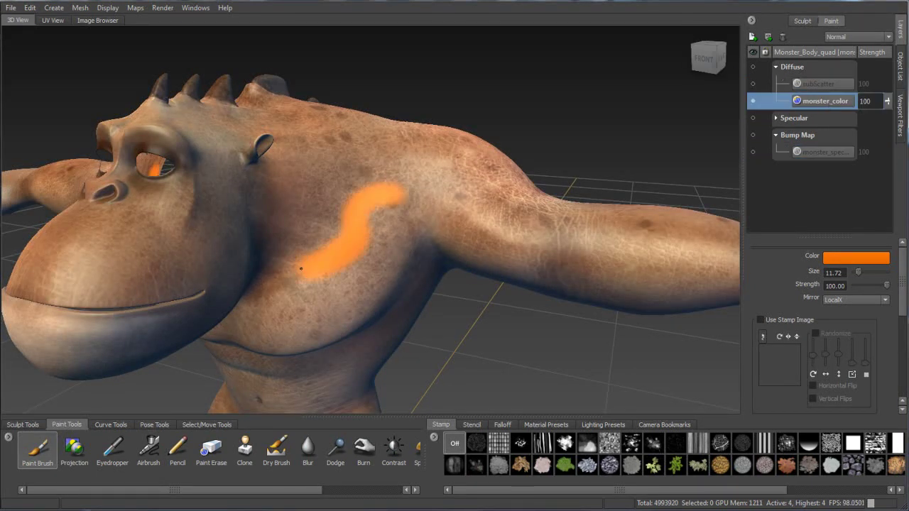
Step: Undo the mirrored orange paint stroke on the monster's chest
key("ctrl+z")
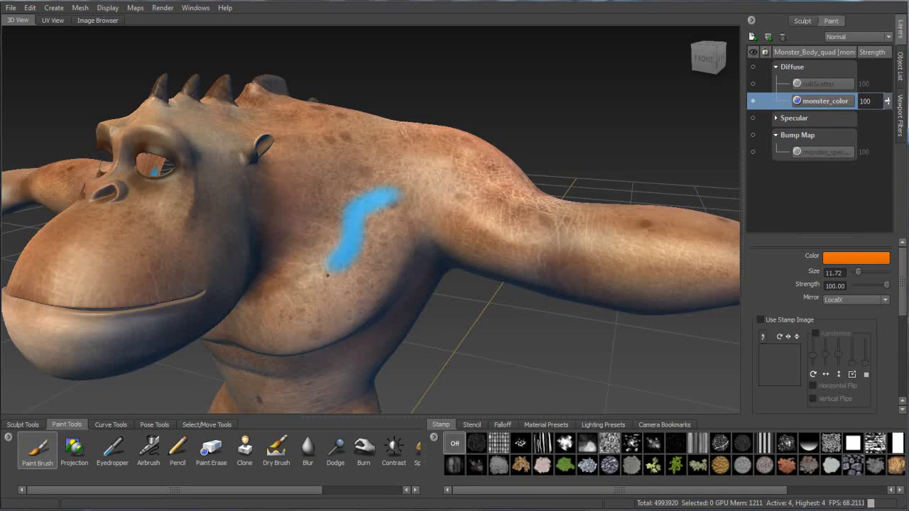
left_click_drag(497, 243, 456, 288, "alt")
left_click_drag(446, 151, 384, 256, "alt")
left_click_drag(474, 227, 429, 300, "alt")
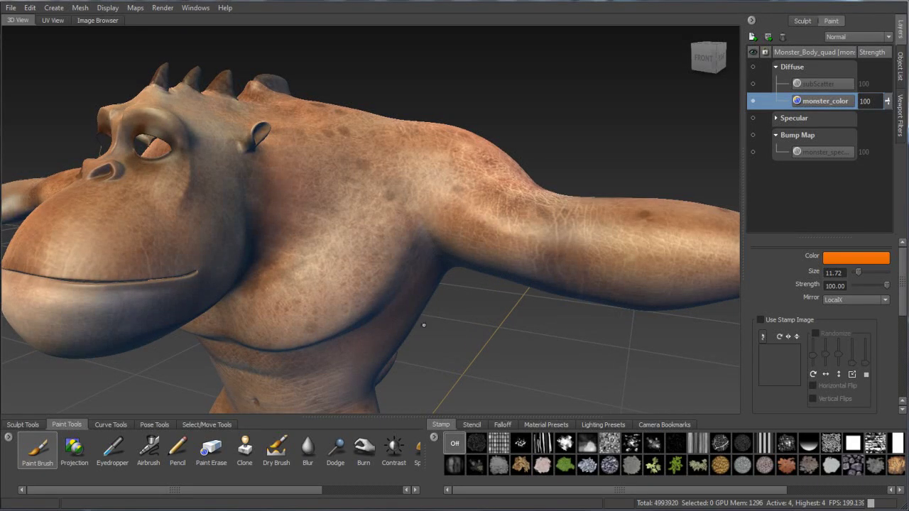
Step: Apply a grainy stamp to the Paint Brush and try mirrored orange chest strokes at sizes 11.72 and 22.59, undoing them
left_click(609, 443)
mouse_move(369, 186)
left_mouse_down()
mouse_move(341, 208)
mouse_move(325, 281)
mouse_move(302, 264)
left_mouse_up()
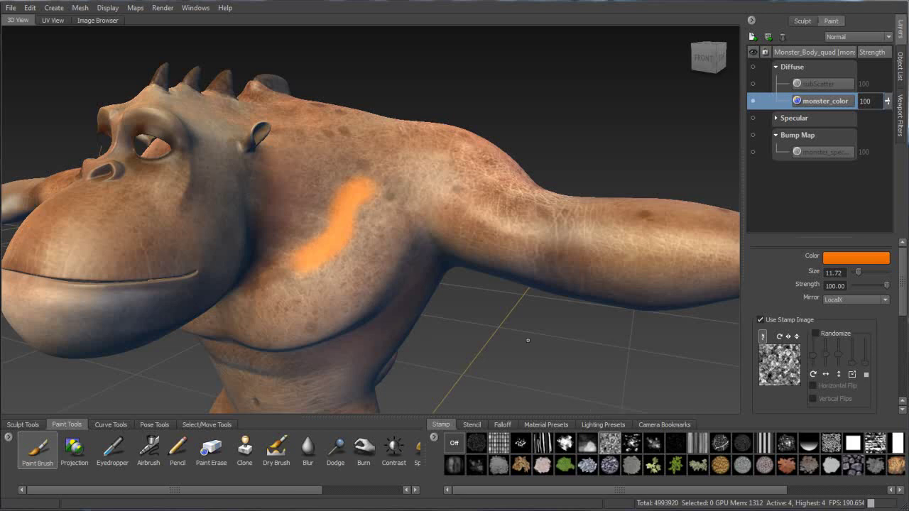
key("ctrl+z")
mouse_move(375, 224)
left_mouse_down()
mouse_move(391, 203)
mouse_move(334, 243)
left_mouse_up()
key("ctrl+z")
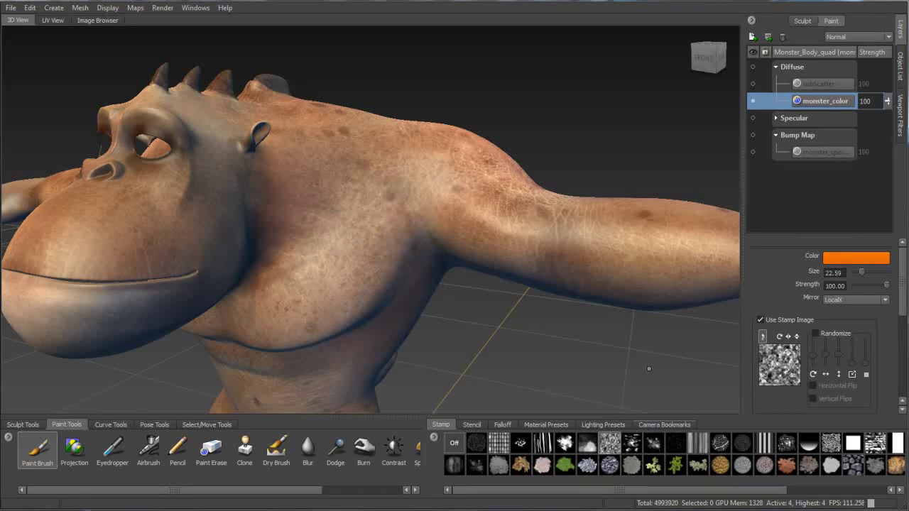
Step: Set the Paint Brush stamp spacing distance to 56 and try mirrored stamped strokes across the chest, undoing them
left_click_drag(897, 311, 888, 367)
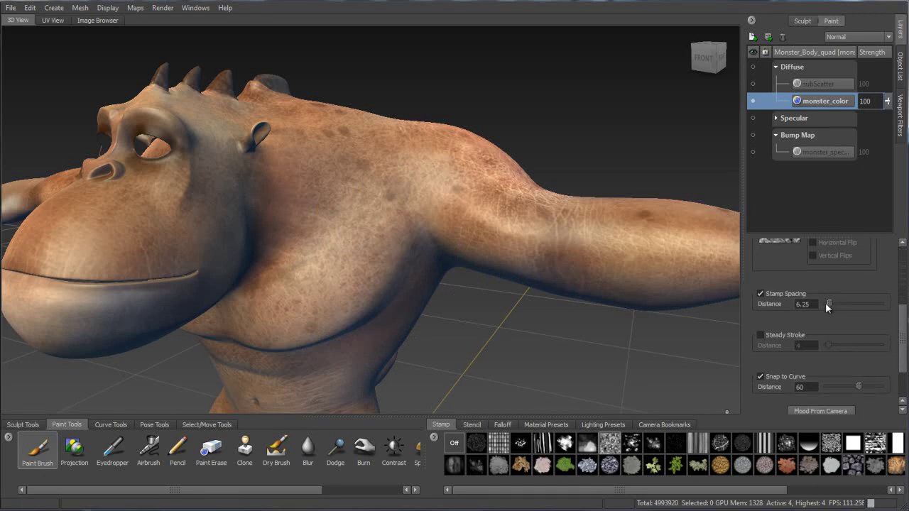
left_click_drag(851, 305, 856, 304)
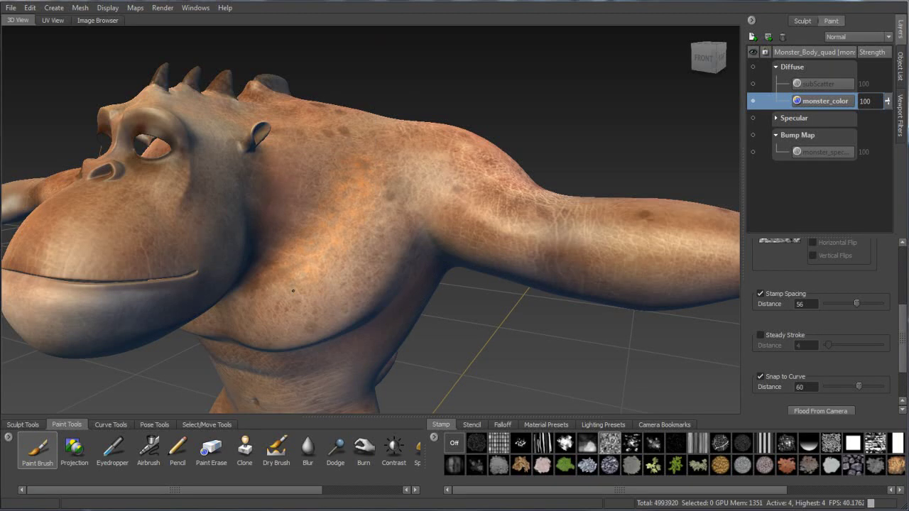
left_click_drag(409, 190, 352, 241)
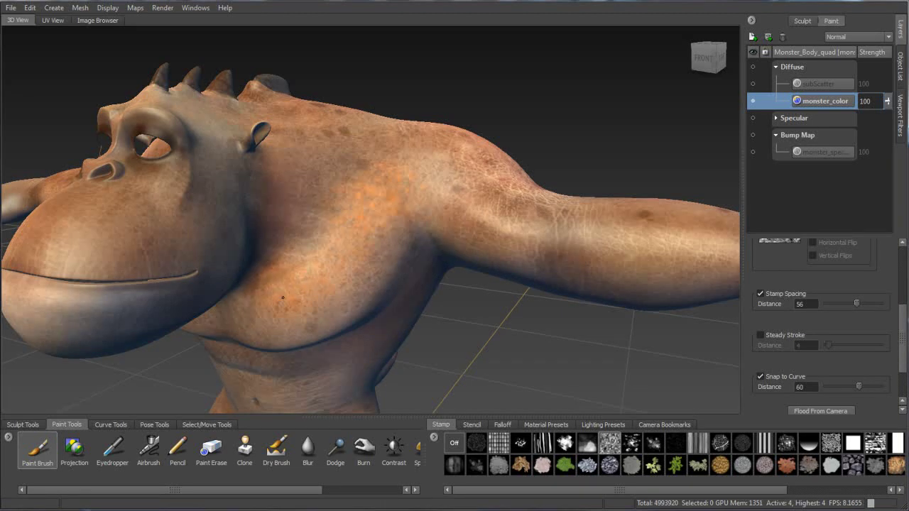
key("ctrl+z")
mouse_move(279, 305)
left_mouse_down()
mouse_move(360, 277)
mouse_move(334, 284)
mouse_move(320, 252)
mouse_move(398, 234)
mouse_move(497, 233)
mouse_move(454, 231)
mouse_move(487, 236)
mouse_move(516, 217)
mouse_move(558, 270)
mouse_move(355, 298)
left_mouse_up()
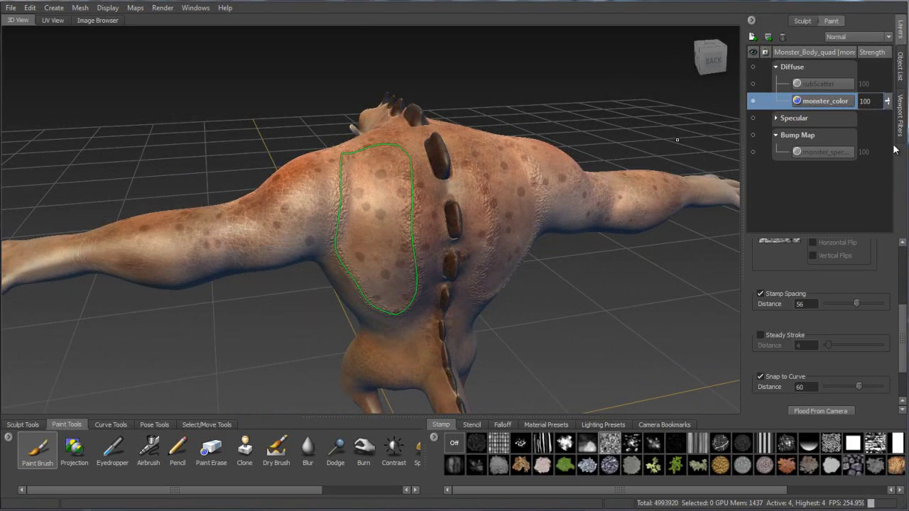
Step: Delete the object named Curve, the closed curve on the monster's back, from the scene
left_click(904, 71)
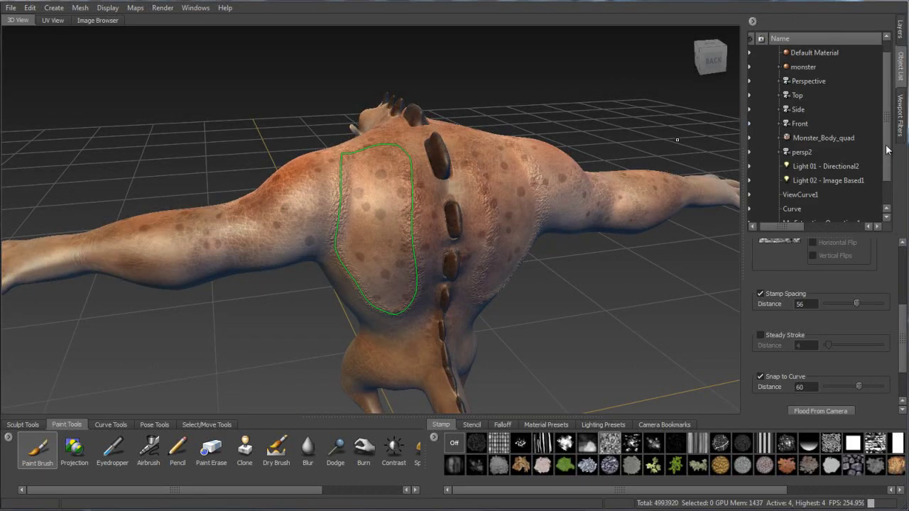
left_click_drag(885, 149, 886, 197)
left_click(795, 181)
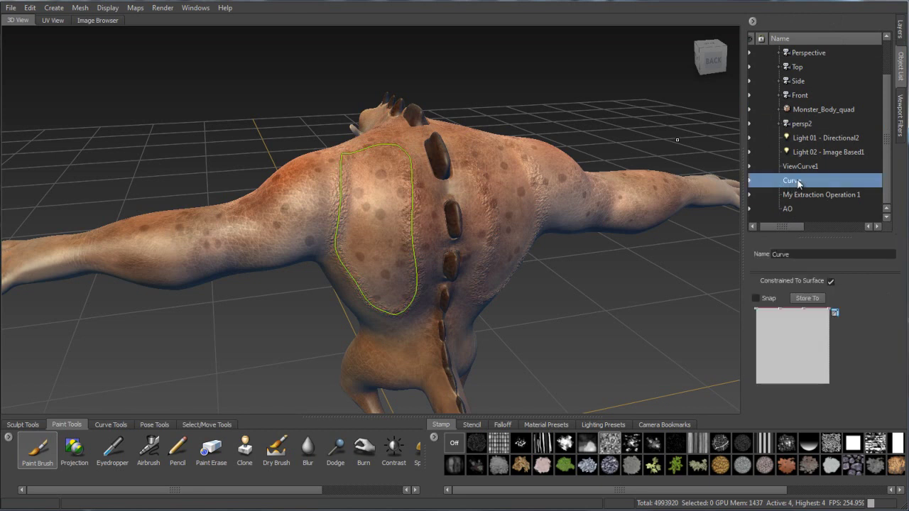
right_click(796, 181)
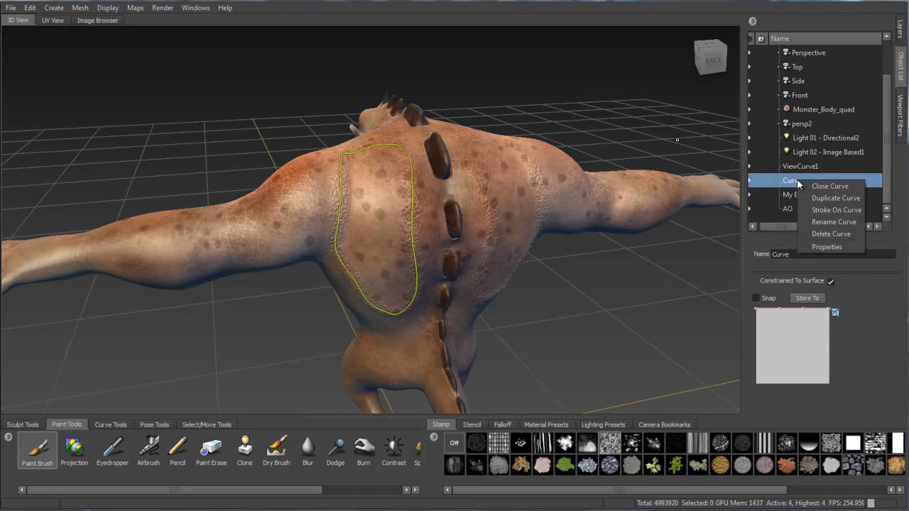
left_click(815, 235)
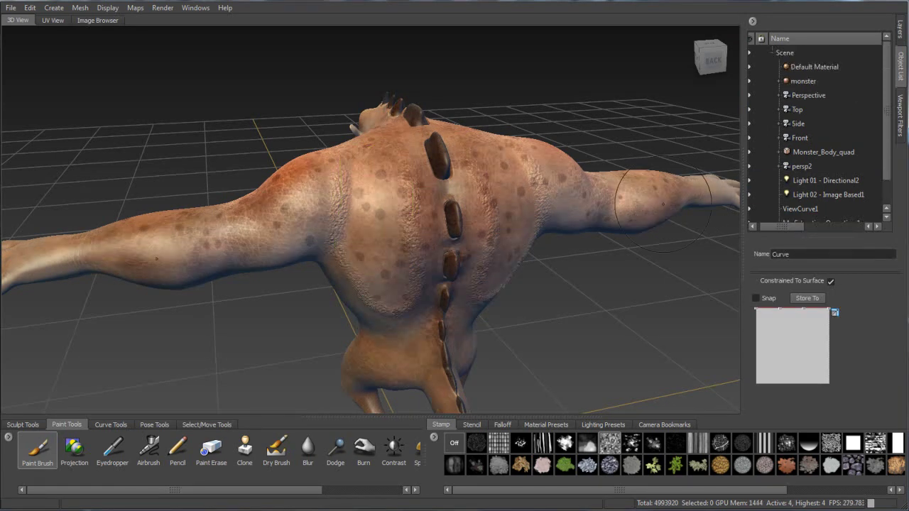
left_click_drag(484, 177, 474, 180, "alt")
left_click_drag(460, 259, 451, 256, "alt")
Step: Hide the sculpt layer holding the bumpy back strokes and add a new sculpt layer to the monster body
left_click(899, 35)
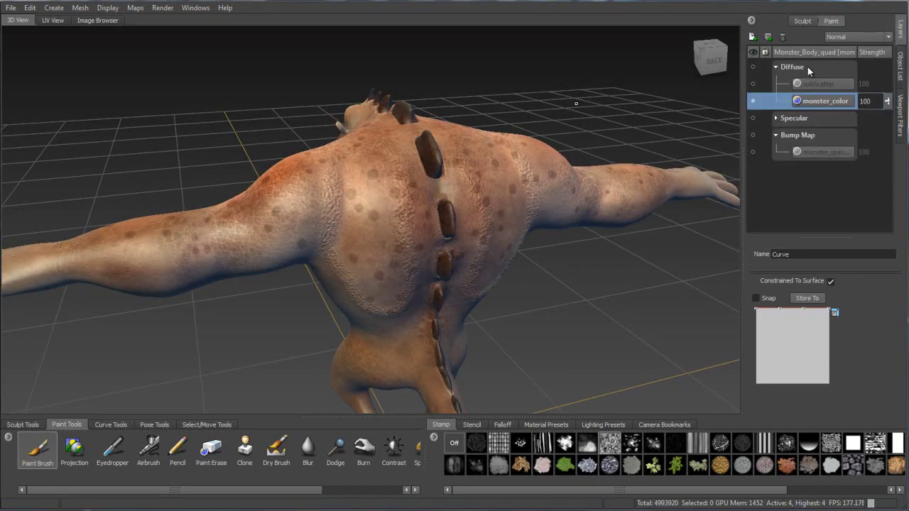
left_click(803, 22)
left_click(753, 84)
left_click(752, 84)
left_click(752, 85)
left_click(752, 37)
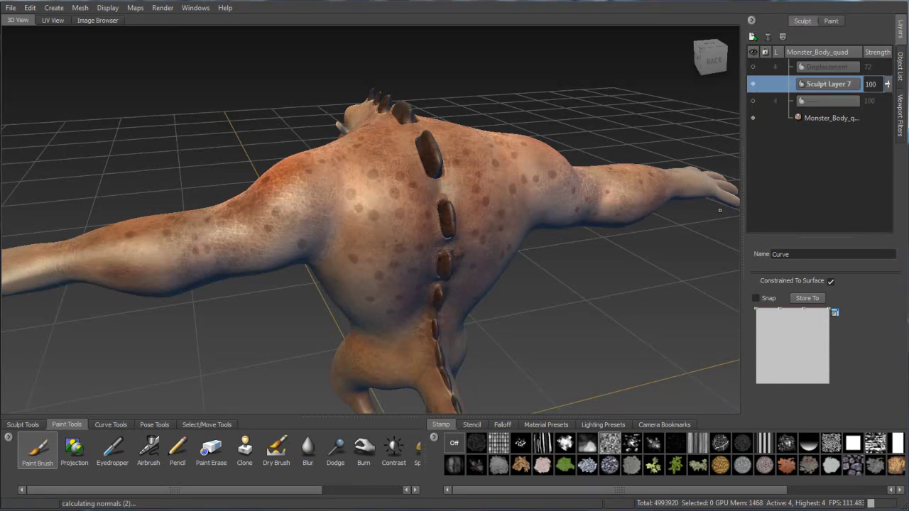
Step: Reset the Sculpt brush to its default settings and try a mirrored stroke on the chest, undoing it
mouse_move(538, 230)
left_mouse_down("alt")
mouse_move(375, 248)
mouse_move(362, 206)
left_mouse_up("alt")
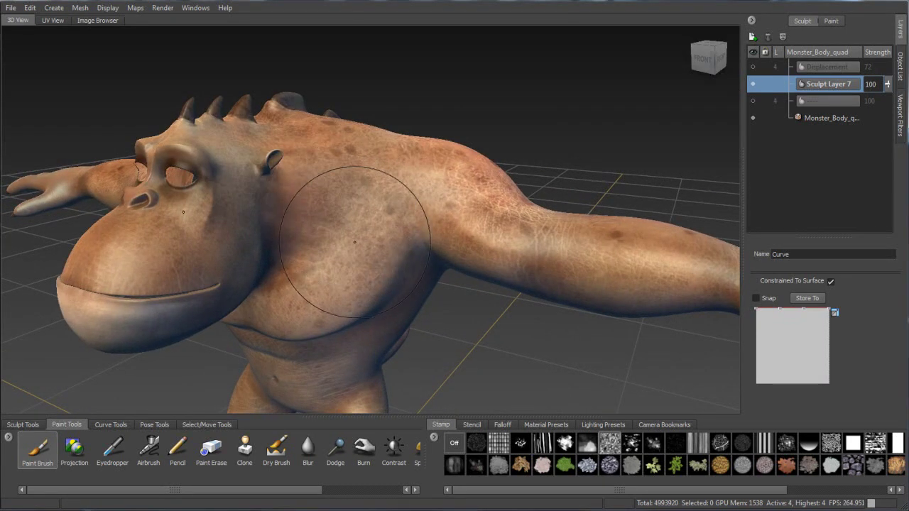
left_click(22, 425)
left_click(31, 447)
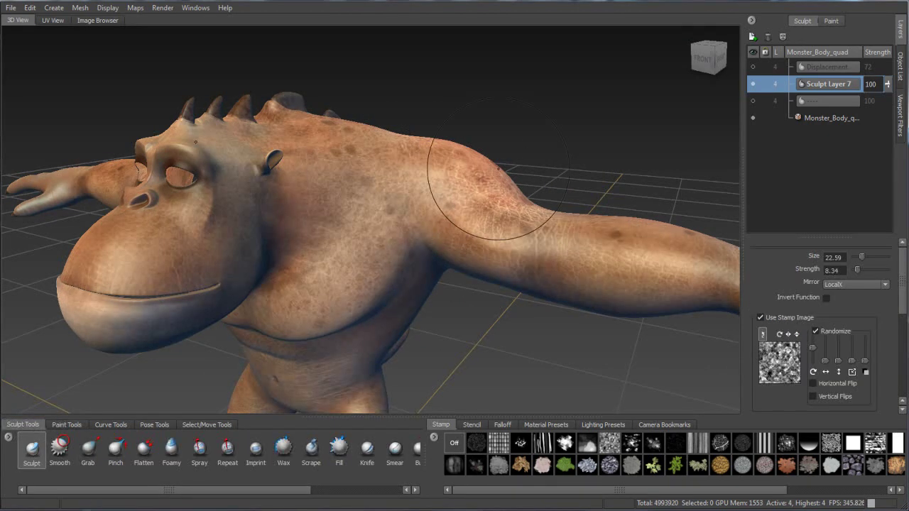
mouse_move(371, 205)
left_mouse_down("alt")
mouse_move(403, 237)
mouse_move(380, 205)
mouse_move(374, 221)
left_mouse_up("alt")
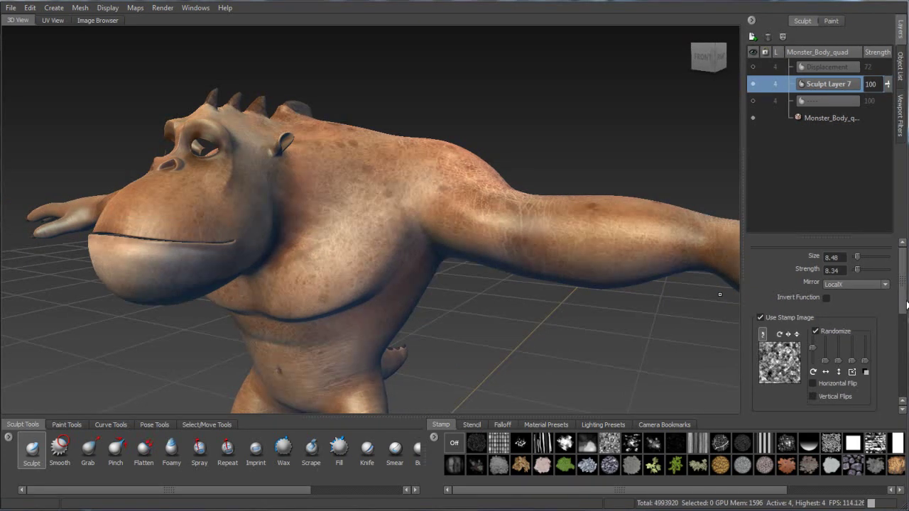
scroll(823, 355, "down", 5)
left_click(827, 390)
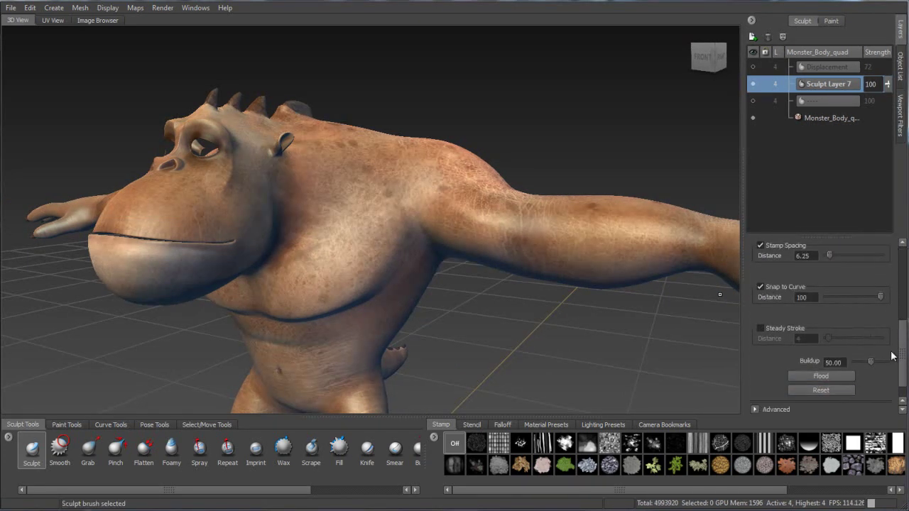
scroll(823, 341, "up", 5)
mouse_move(350, 226)
left_mouse_down()
mouse_move(341, 256)
mouse_move(365, 264)
left_mouse_up()
key("ctrl+z")
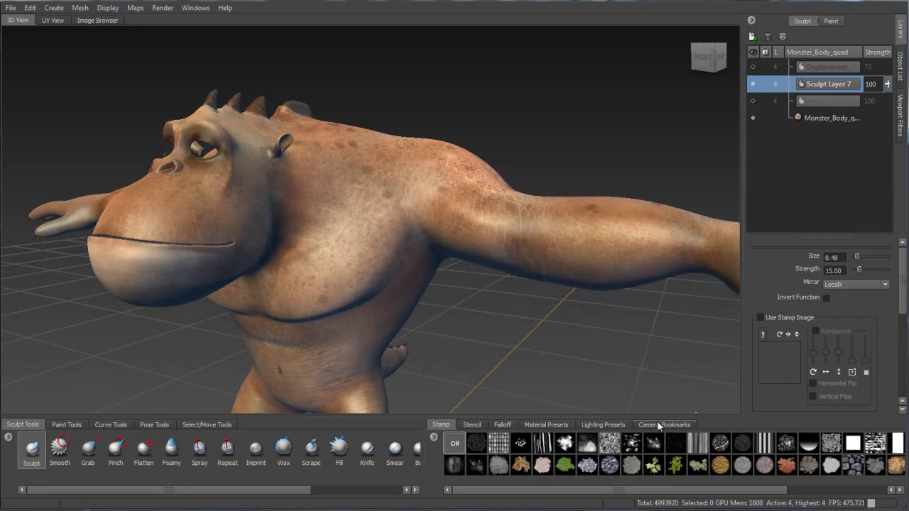
Step: Enlarge the tool and stamp trays so that several rows of tools and stamps fit
left_click_drag(589, 418, 588, 403)
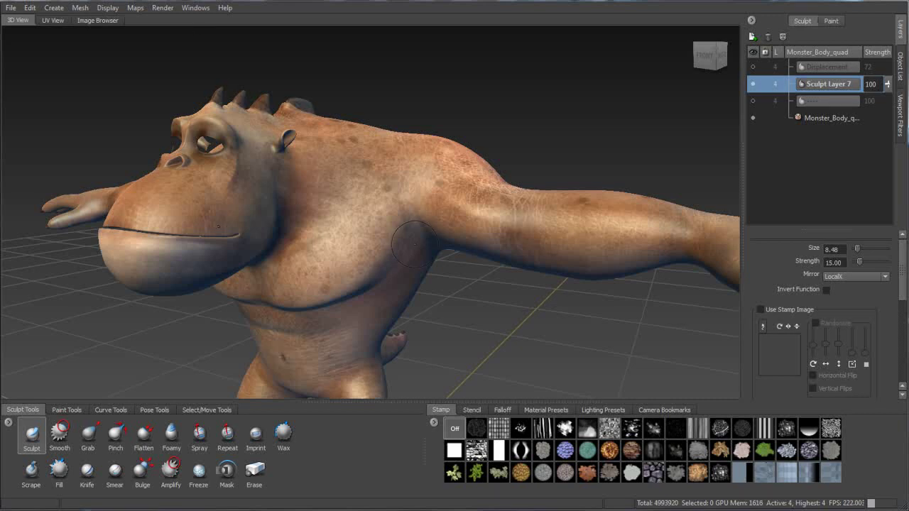
left_click_drag(386, 250, 365, 286, "alt")
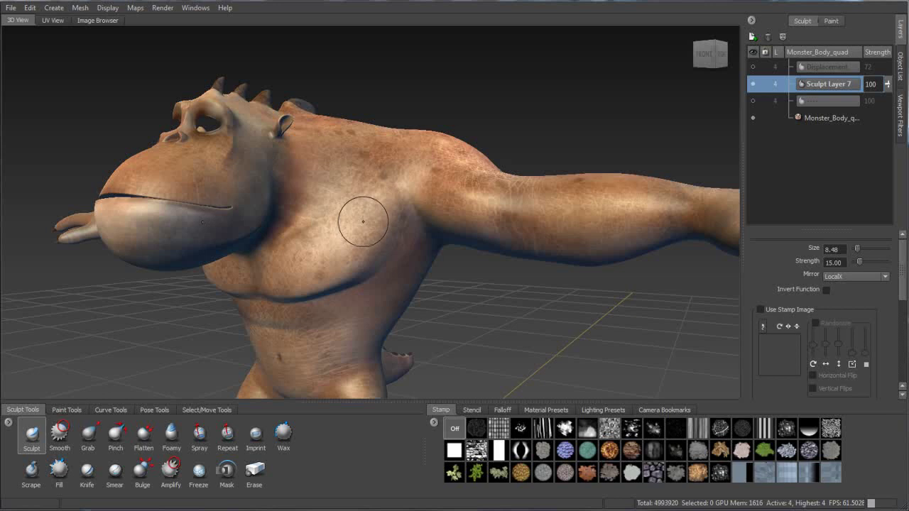
mouse_move(396, 245)
left_mouse_down("alt")
mouse_move(404, 267)
mouse_move(414, 269)
left_mouse_up("alt")
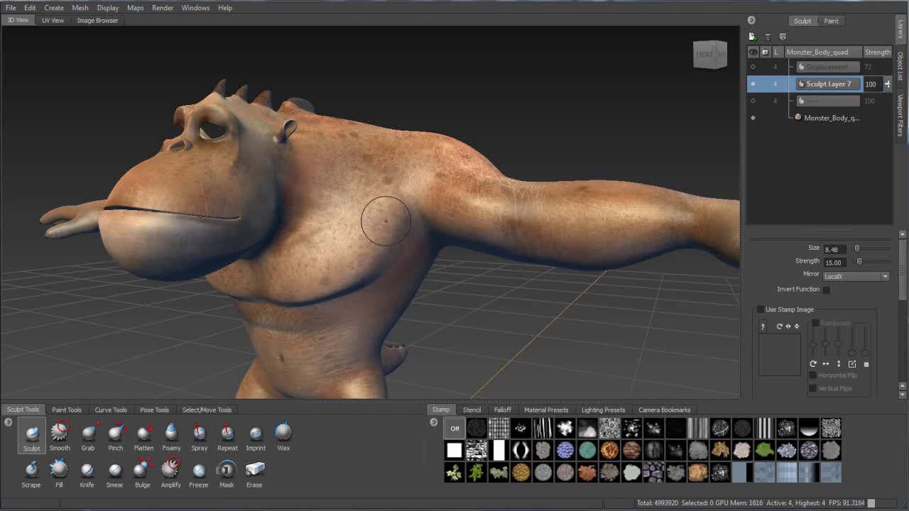
Step: Start a new texture map extraction operation with Vector Displacement Map as the map to generate
left_click(129, 7)
mouse_move(188, 20)
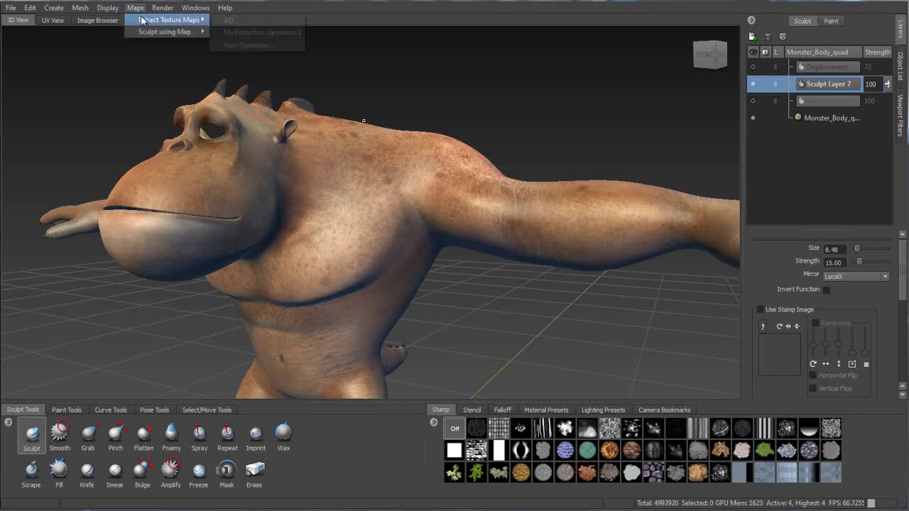
left_click(248, 45)
left_click_drag(459, 152, 615, 131)
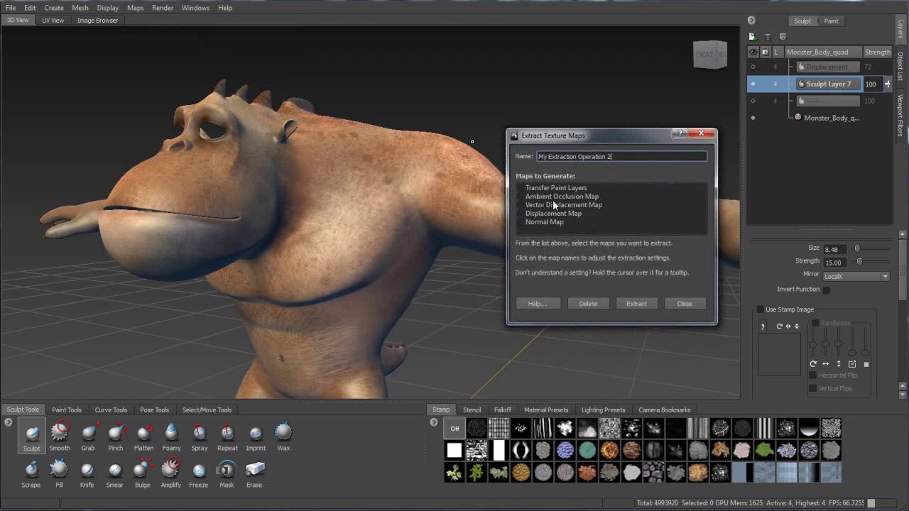
left_click(552, 204)
left_click_drag(563, 2, 547, 20)
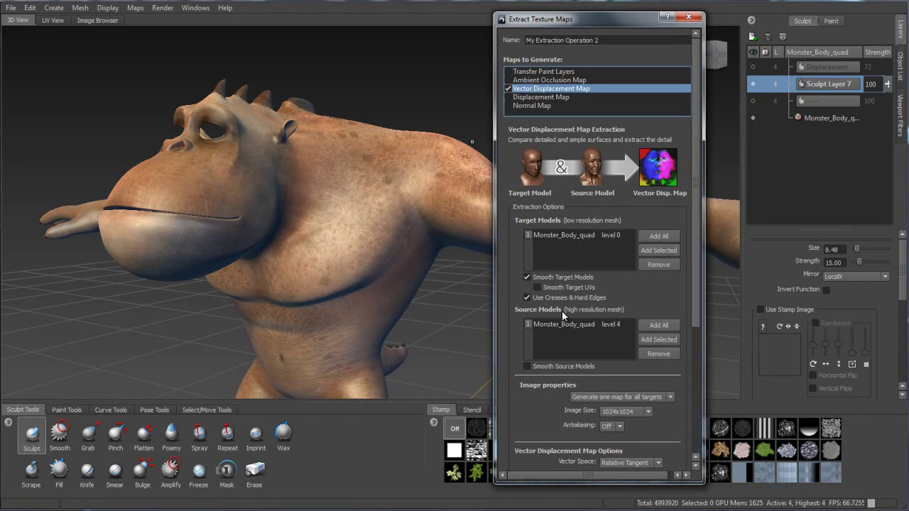
Step: Examine the vector displacement map's image size, vector space and output file type options, closing the extraction setup without extracting
scroll(689, 320, "down", 3)
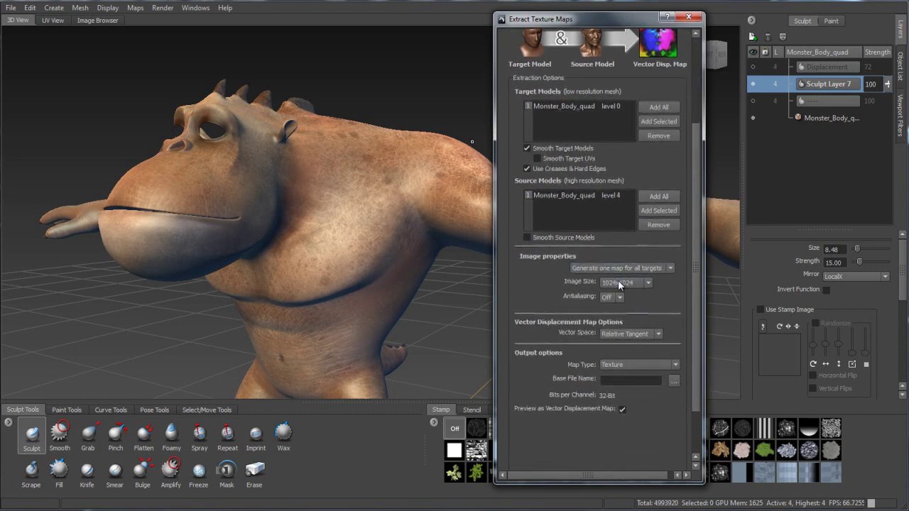
left_click(619, 283)
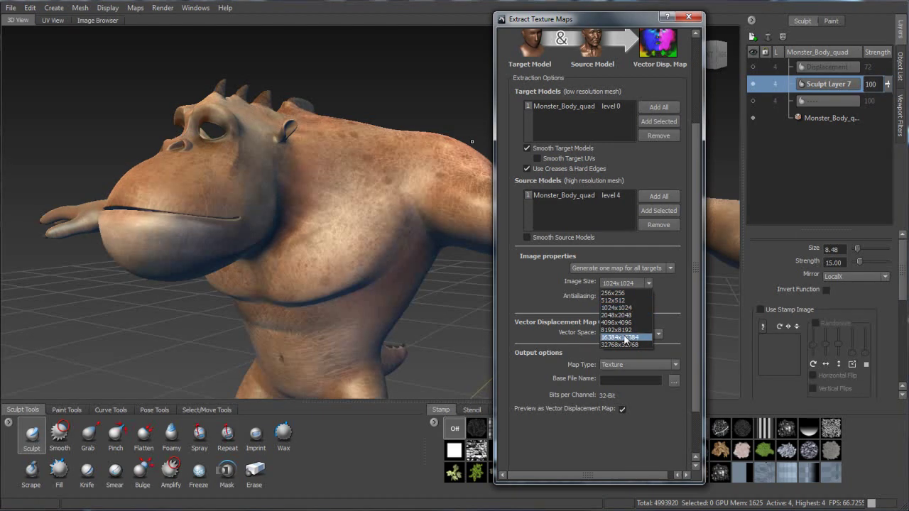
left_click(696, 340)
left_click_drag(696, 340, 697, 365)
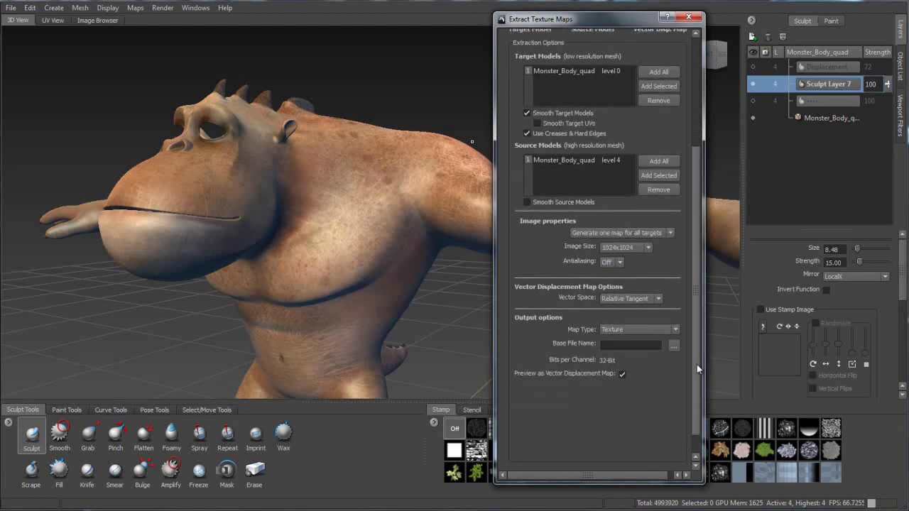
left_click(615, 299)
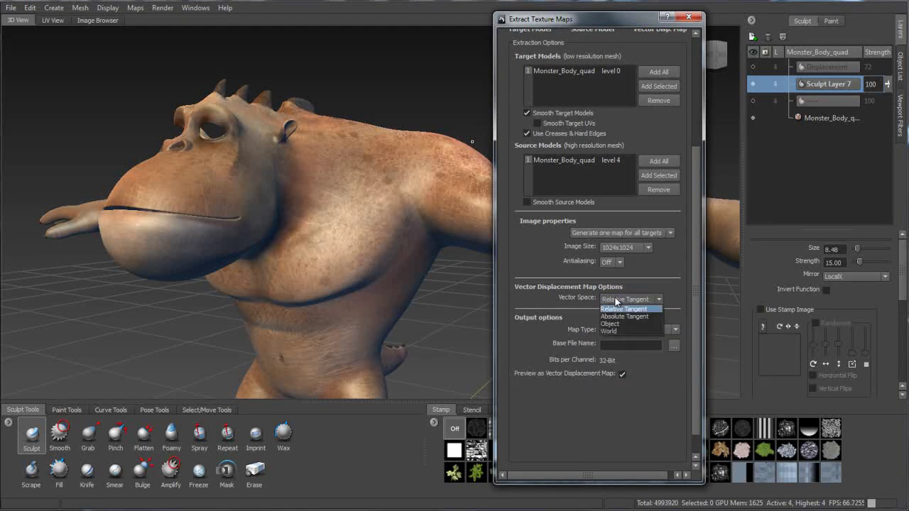
left_click(662, 299)
left_click(674, 345)
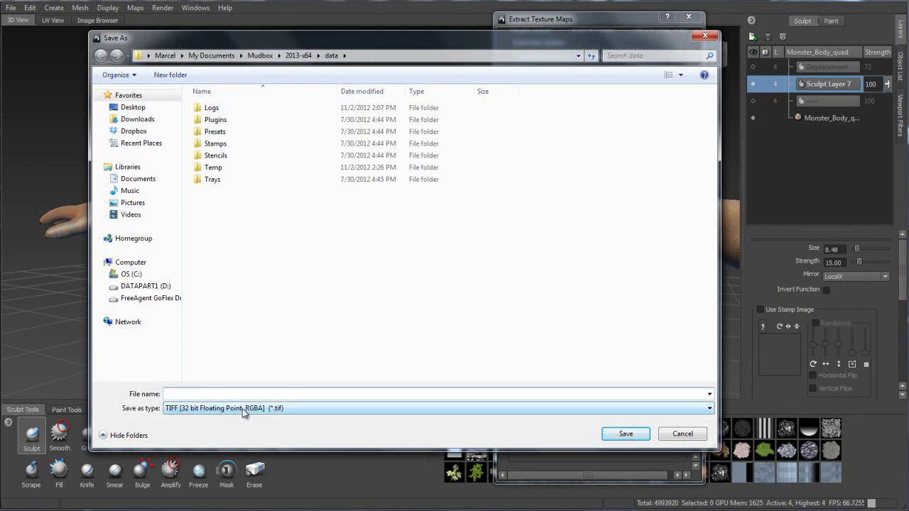
left_click(705, 36)
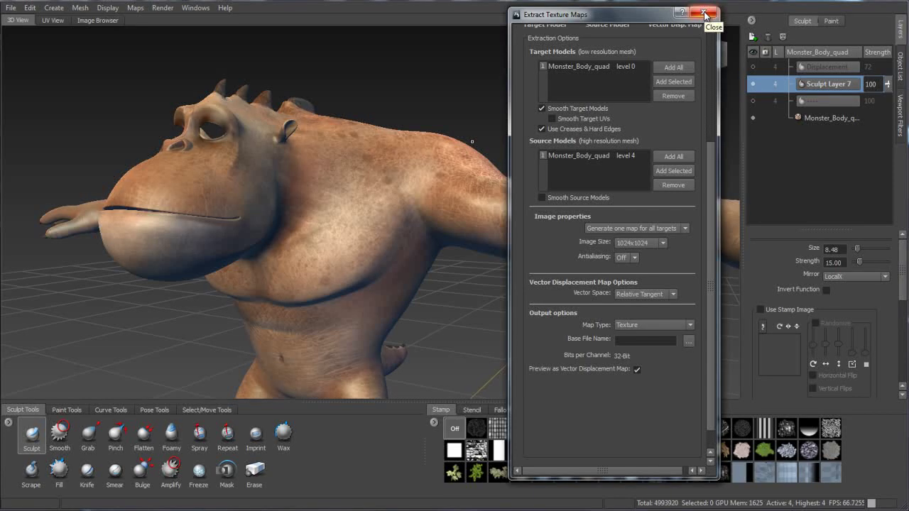
left_click(704, 14)
Step: Choose a blue vector displacement stamp for the Sculpt brush, and inspect the dialog for adding a stamp image without importing one
left_click(765, 472)
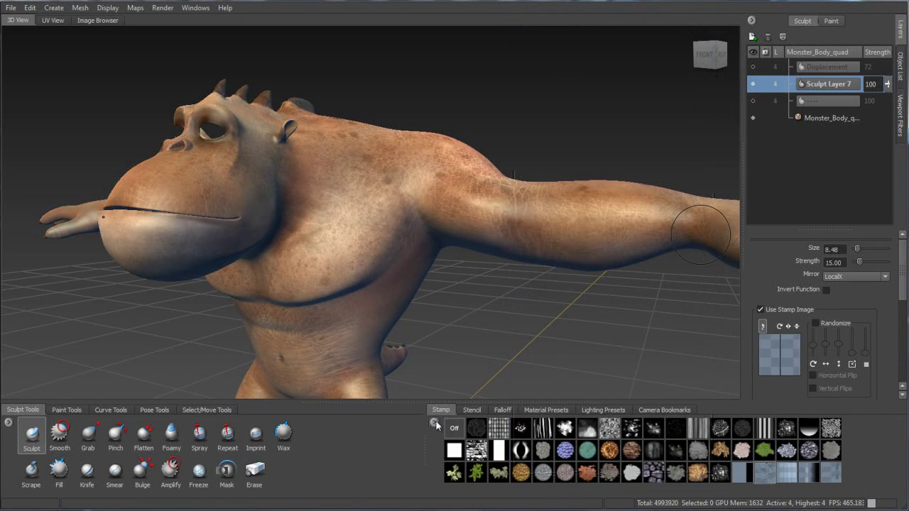
left_click(434, 423)
left_click(466, 427)
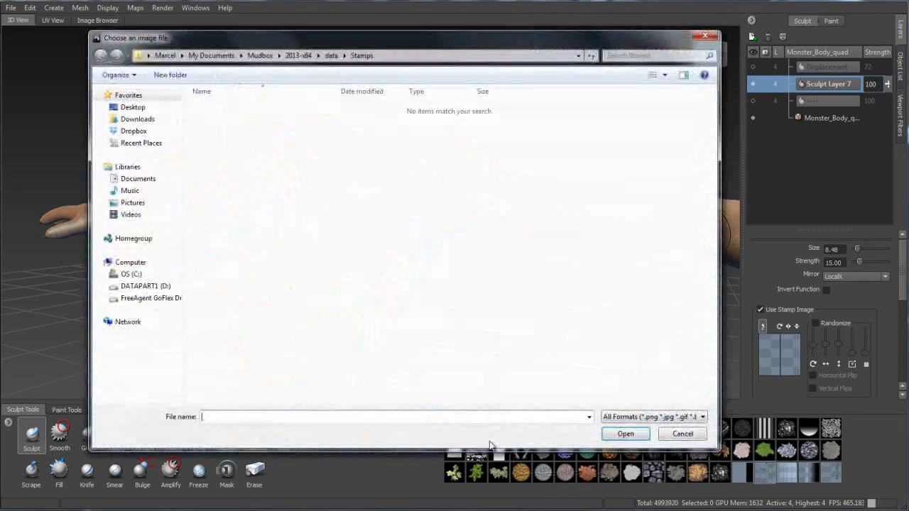
key("Escape")
left_click(808, 473)
left_click(830, 473)
Step: Try a mirrored stroke with the vector displacement stamp on the upper back and set the Sculpt brush Buildup to 100
mouse_move(541, 255)
left_mouse_down("alt")
mouse_move(467, 253)
mouse_move(568, 286)
left_mouse_up("alt")
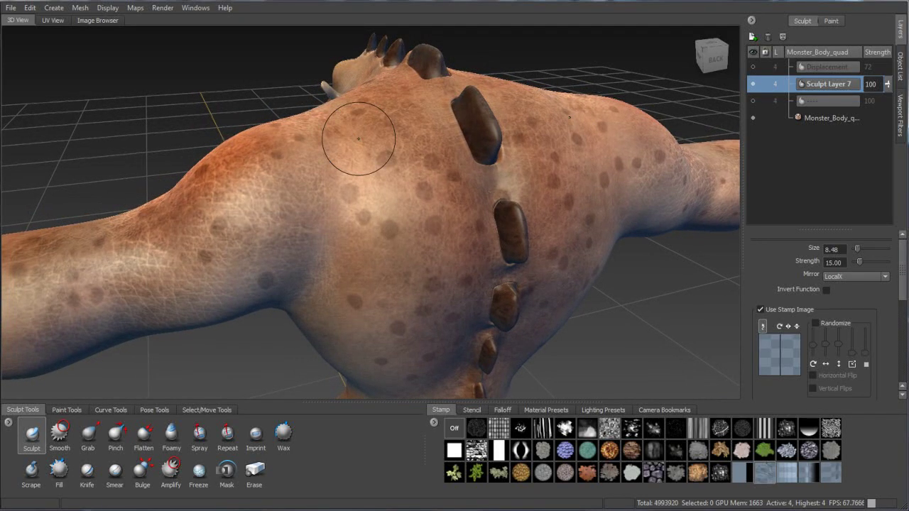
mouse_move(420, 116)
left_mouse_down()
mouse_move(389, 192)
mouse_move(448, 203)
left_mouse_up()
left_click_drag(903, 271, 893, 348)
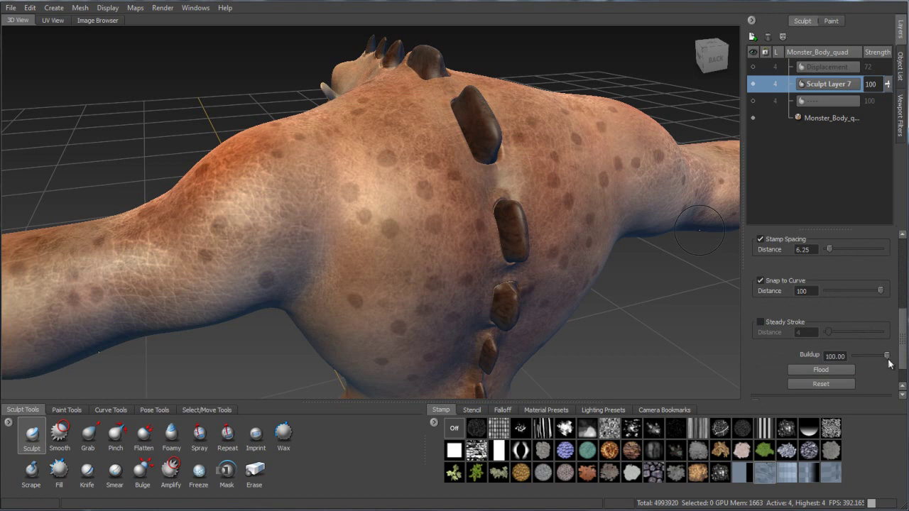
Step: Try mirrored crease strokes with the vector displacement stamp down both sides of the upper back, undoing each one
left_click_drag(438, 235, 432, 257, "alt")
mouse_move(388, 178)
left_mouse_down()
mouse_move(389, 226)
mouse_move(377, 169)
mouse_move(360, 213)
left_mouse_up()
key("ctrl+z")
key("ctrl+z")
mouse_move(442, 182)
left_mouse_down("alt")
mouse_move(460, 197)
mouse_move(345, 172)
left_mouse_up("alt")
mouse_move(364, 142)
left_mouse_down()
mouse_move(425, 304)
mouse_move(416, 249)
mouse_move(403, 248)
left_mouse_up()
left_click_drag(375, 196, 396, 227, "alt")
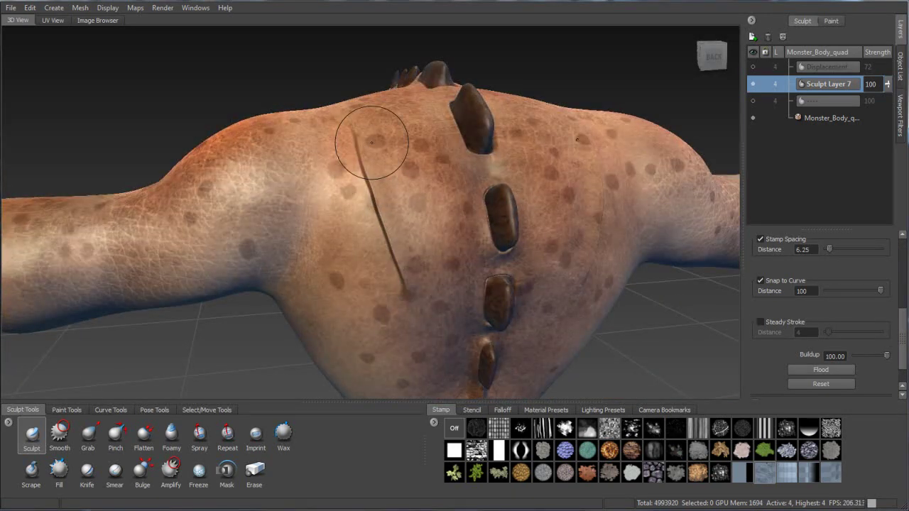
key("ctrl+z")
left_click_drag(396, 284, 361, 162)
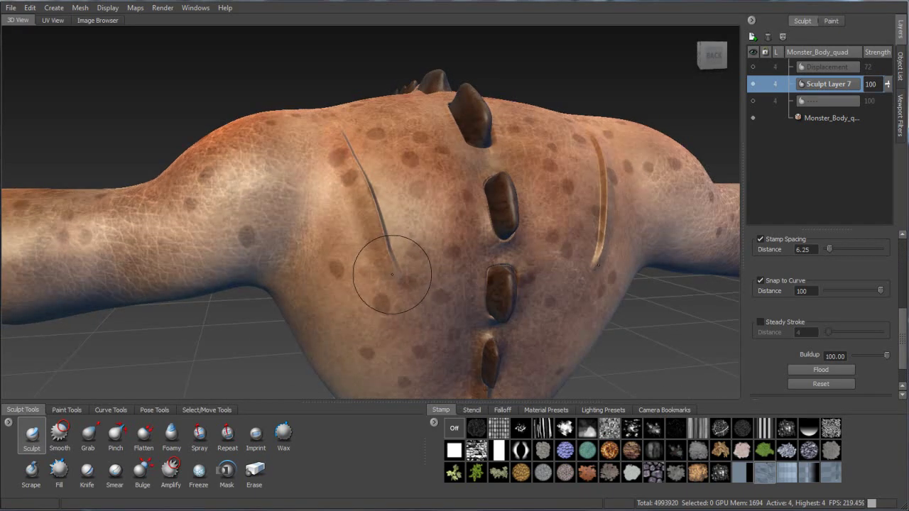
key("ctrl+z")
key("ctrl+z")
Step: Stamp mirrored rounded scale plates across the upper back on both sides of the spine with a different vector displacement stamp
mouse_move(400, 270)
left_mouse_down("alt")
mouse_move(393, 213)
mouse_move(374, 177)
left_mouse_up("alt")
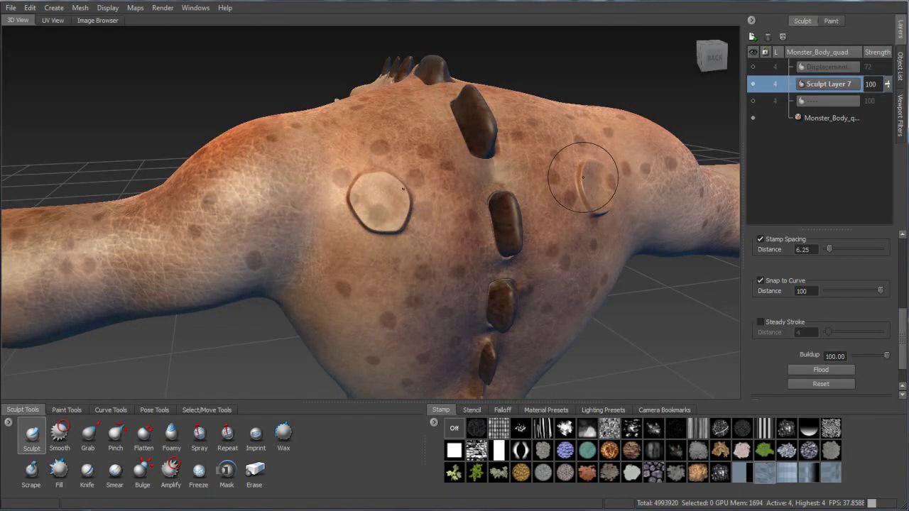
mouse_move(373, 220)
left_mouse_down("alt")
mouse_move(405, 223)
mouse_move(400, 168)
mouse_move(367, 185)
mouse_move(379, 161)
mouse_move(417, 165)
mouse_move(376, 147)
mouse_move(420, 221)
mouse_move(361, 255)
mouse_move(401, 257)
mouse_move(323, 205)
mouse_move(348, 145)
mouse_move(333, 163)
mouse_move(433, 126)
mouse_move(454, 177)
mouse_move(426, 188)
mouse_move(444, 241)
mouse_move(458, 192)
mouse_move(477, 225)
mouse_move(465, 199)
mouse_move(472, 190)
mouse_move(451, 183)
left_mouse_up("alt")
key("ctrl+z")
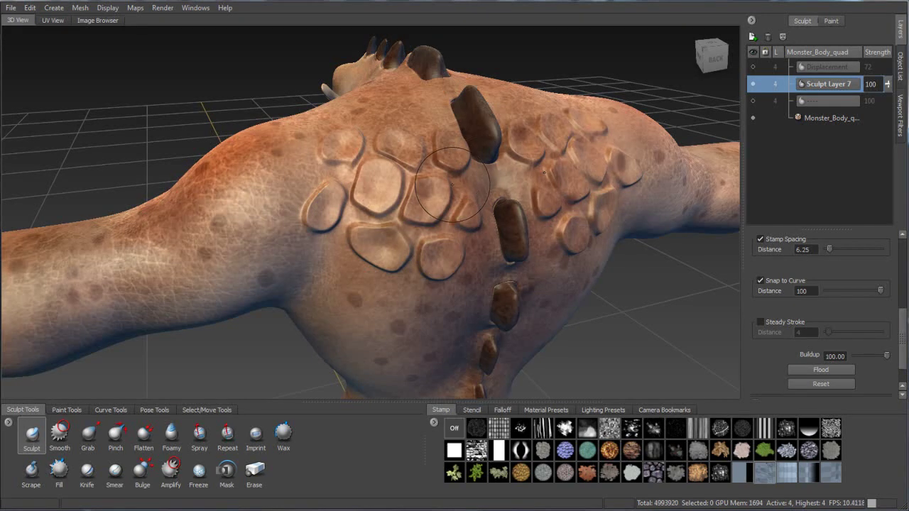
Step: Hide and reshow Sculpt Layer 7 to compare the scale plates, and temporarily reduce the layer's strength
mouse_move(554, 212)
left_mouse_down("alt")
mouse_move(518, 270)
mouse_move(529, 264)
left_mouse_up("alt")
left_click(754, 83)
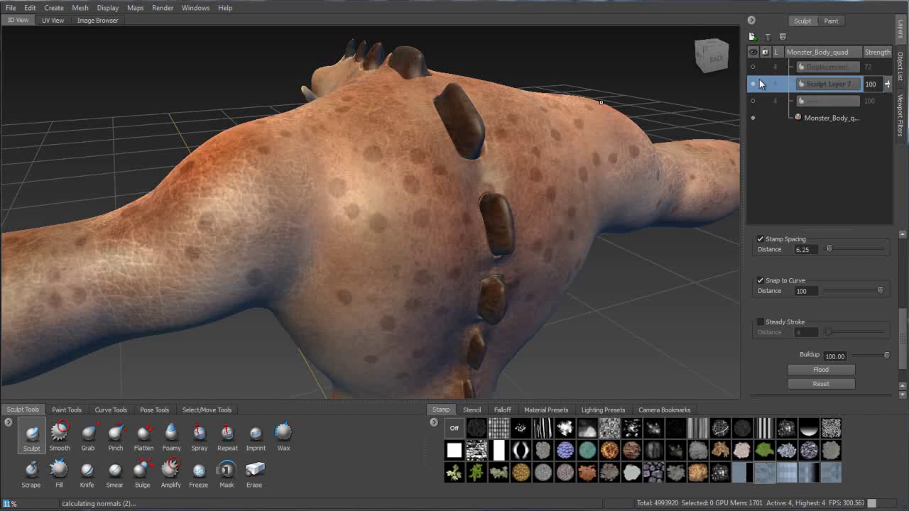
left_click(754, 83)
mouse_move(886, 84)
left_mouse_down()
mouse_move(888, 128)
mouse_move(880, 83)
left_mouse_up()
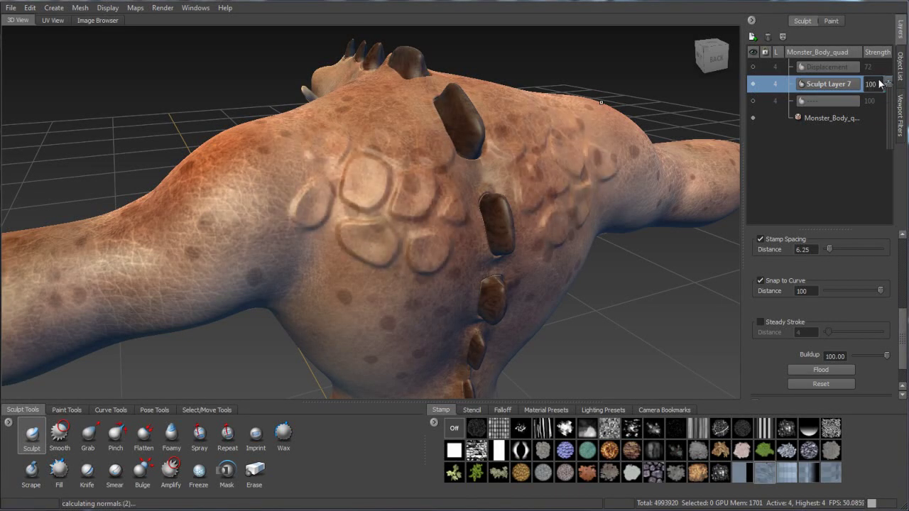
Step: Try strengths of -50 and 200 on Sculpt Layer 7 and restore the layer to 100
key("BackSpace")
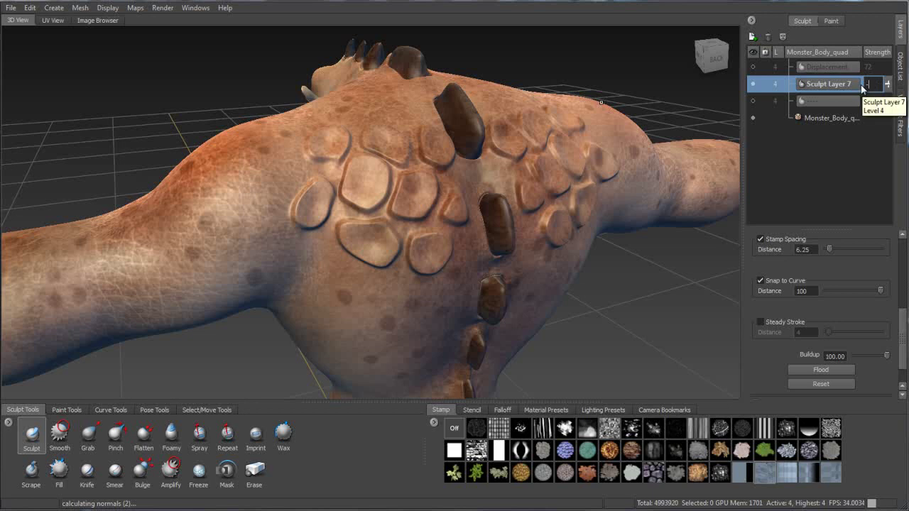
type("-50")
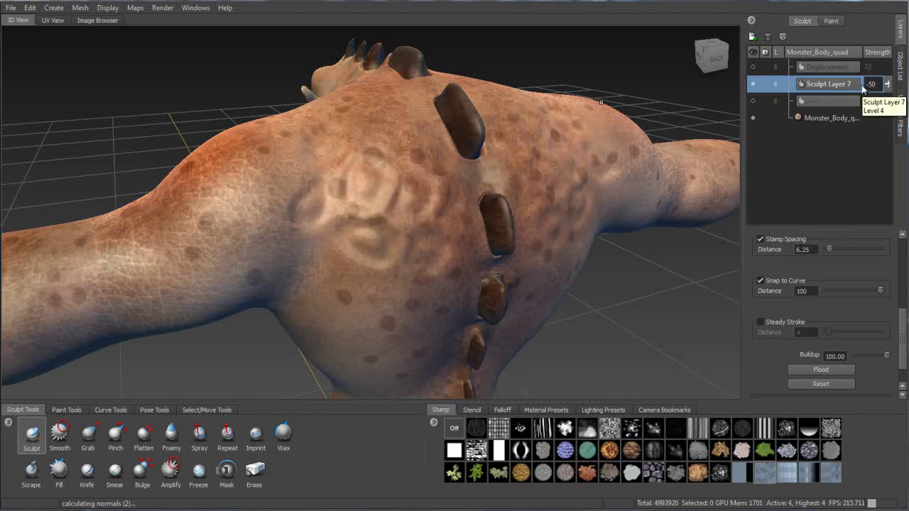
key("Return")
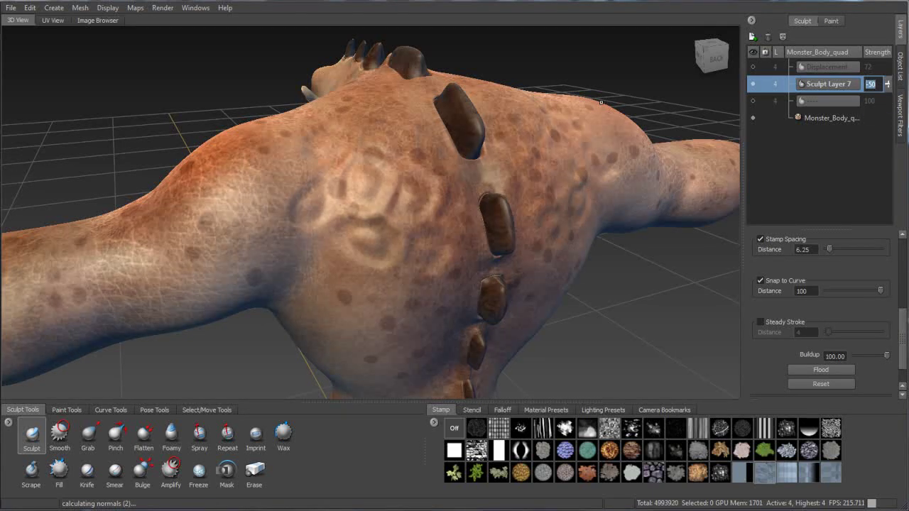
type("100")
key("Return")
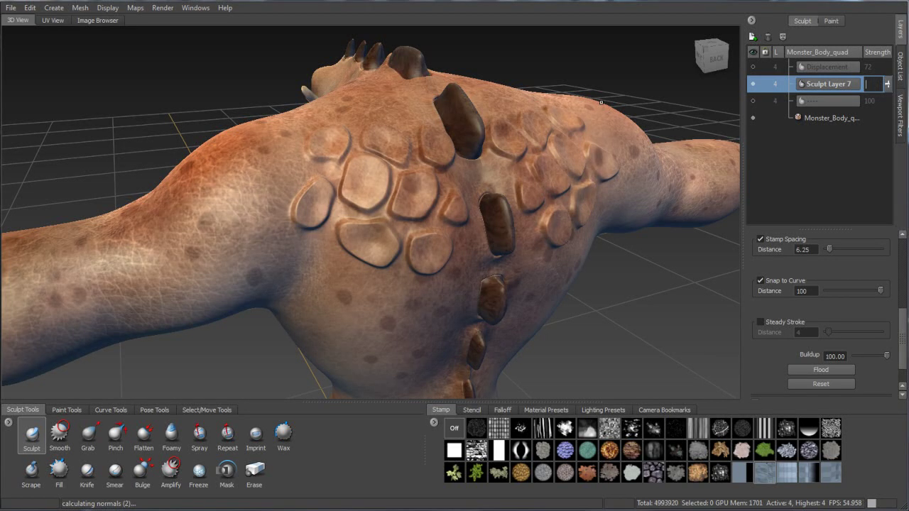
key("Return")
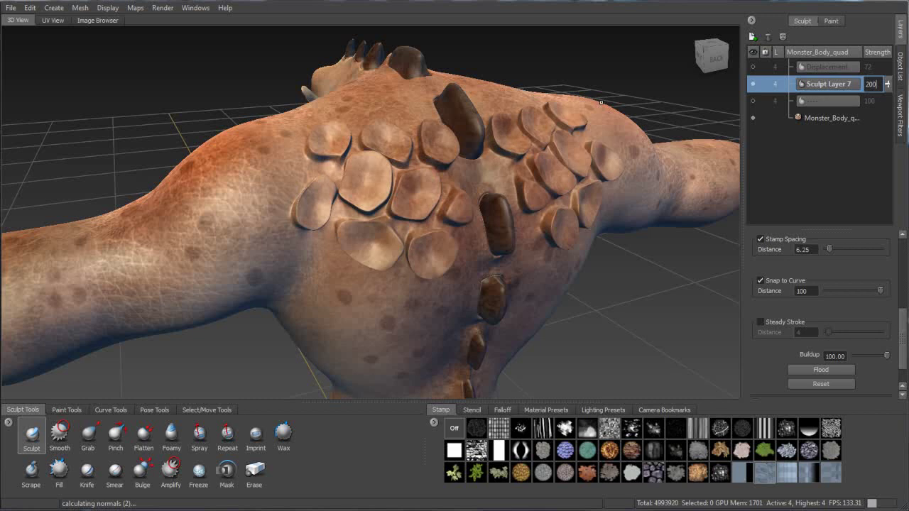
type("100")
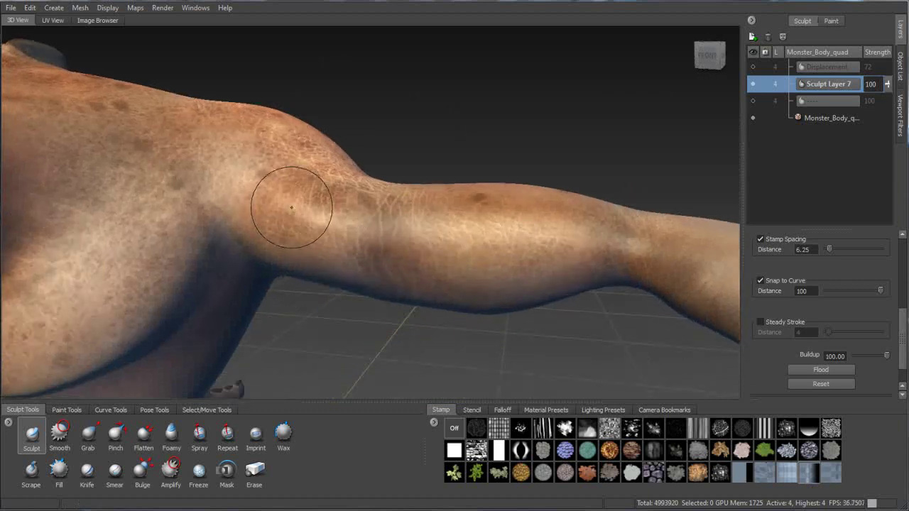
Step: Sculpt thin veins across the chest, shoulder and arm using the vein vector displacement stamp with a smaller brush
mouse_move(291, 207)
left_mouse_down()
mouse_move(284, 132)
mouse_move(267, 194)
mouse_move(180, 167)
left_mouse_up()
key("ctrl+z")
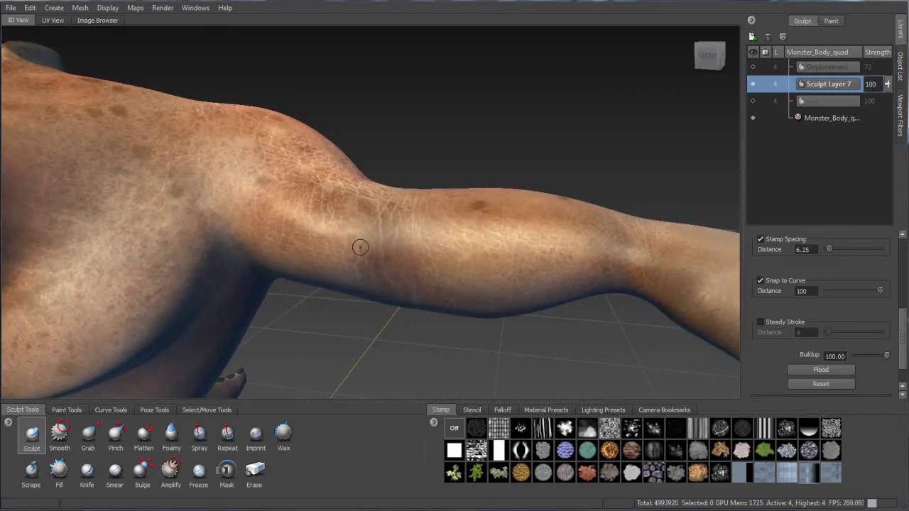
left_click_drag(305, 219, 305, 146)
left_click_drag(262, 210, 262, 140)
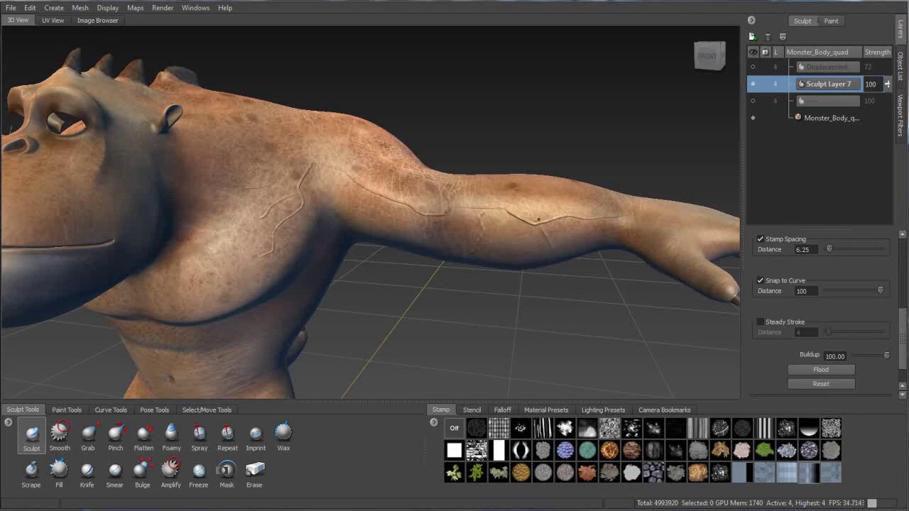
left_click_drag(377, 201, 412, 205, "alt")
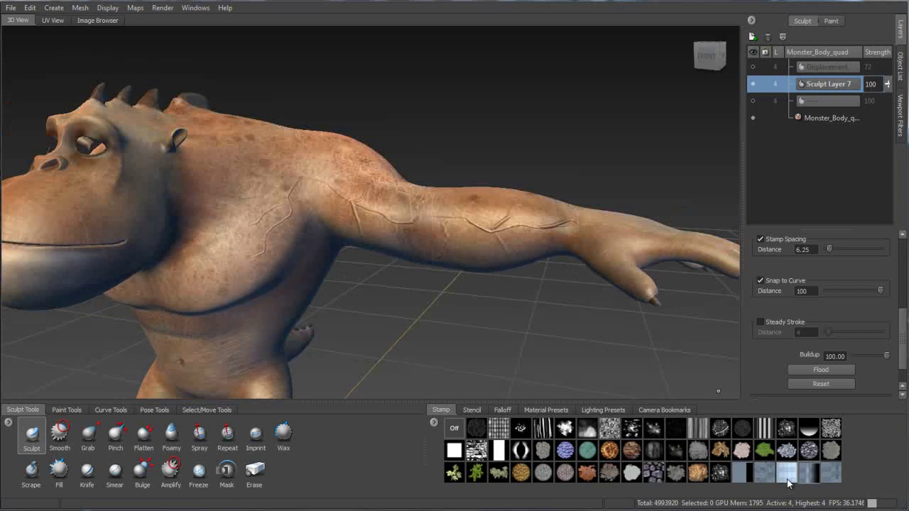
Step: Sculpt a fold at the armpit with the last vector displacement stamp, and try a freehand fold under the chest muscle
left_click_drag(461, 244, 488, 200, "alt")
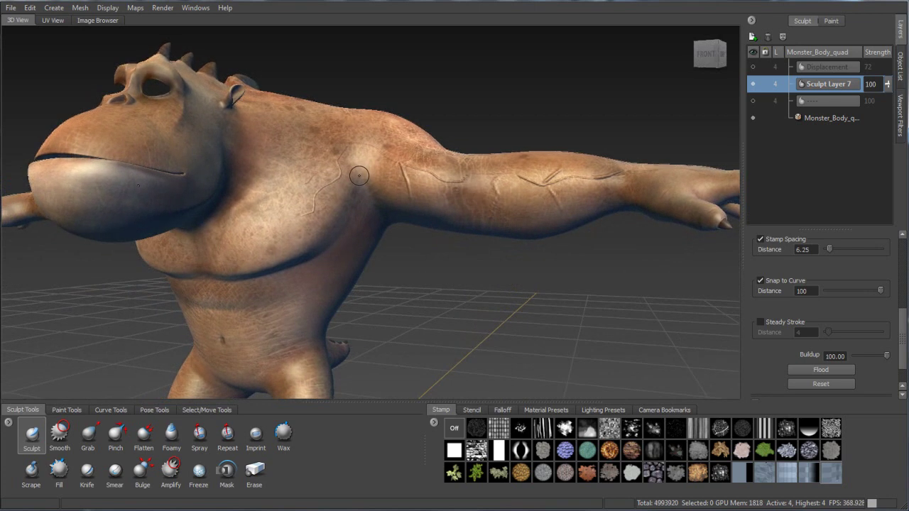
mouse_move(343, 181)
left_mouse_down("alt")
mouse_move(349, 155)
mouse_move(376, 163)
mouse_move(367, 114)
mouse_move(392, 175)
mouse_move(351, 176)
mouse_move(358, 199)
mouse_move(316, 231)
mouse_move(263, 245)
mouse_move(276, 242)
left_mouse_up("alt")
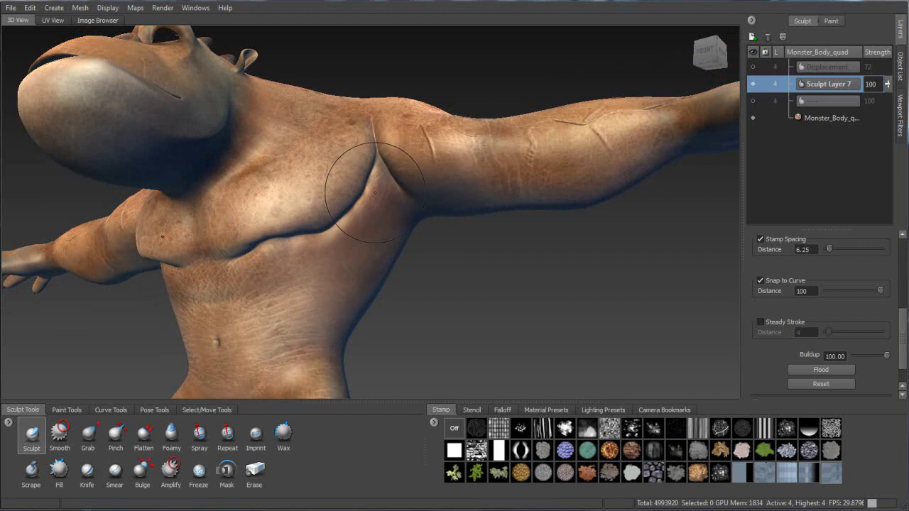
key("ctrl+z")
Step: Enable Steady Stroke with a distance of 8 and sculpt a smooth fold along the underside of the chest muscle
left_click_drag(905, 345, 902, 328)
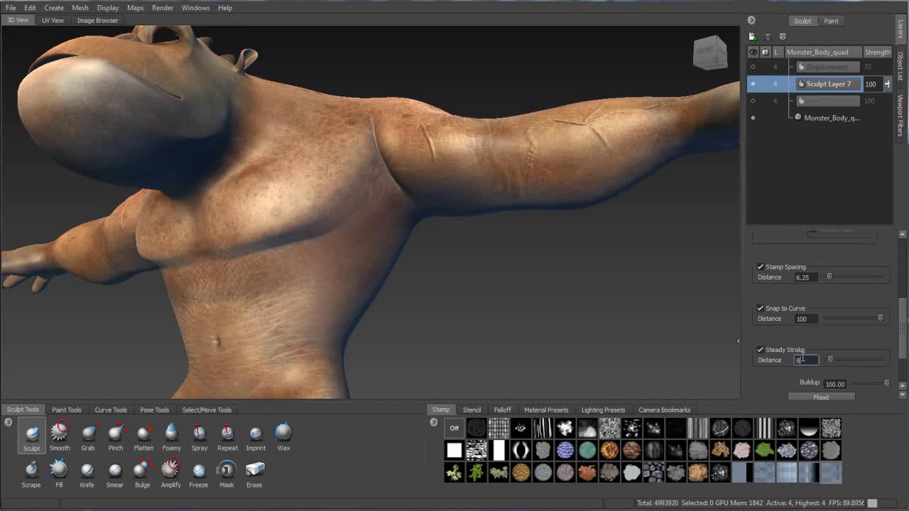
mouse_move(382, 163)
left_mouse_down()
mouse_move(372, 217)
mouse_move(328, 247)
mouse_move(164, 264)
left_mouse_up()
mouse_move(492, 274)
left_mouse_down("alt")
mouse_move(470, 264)
mouse_move(499, 285)
left_mouse_up("alt")
key("a")
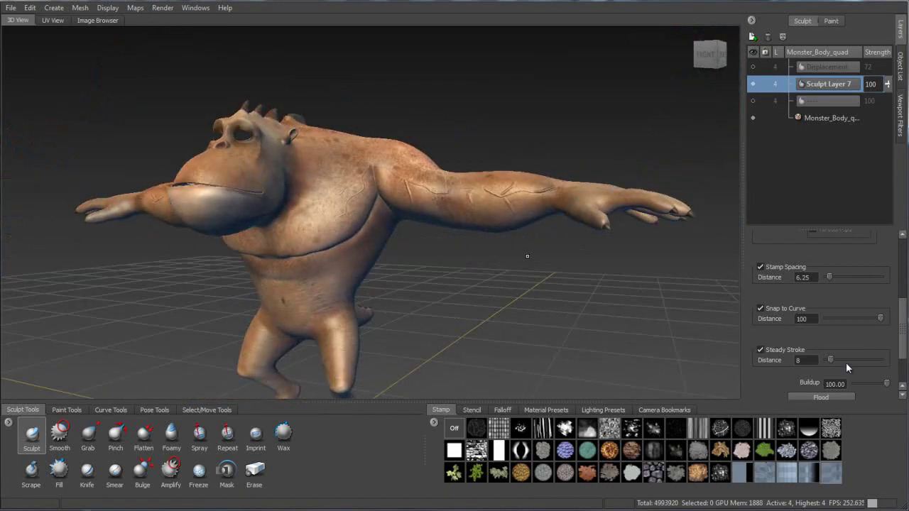
Step: Raise the Steady Stroke distance to 18, try a stroke across the torso, and turn Steady Stroke off
left_click_drag(831, 360, 836, 360)
left_click_drag(450, 266, 441, 224, "alt")
mouse_move(273, 301)
left_mouse_down()
mouse_move(336, 190)
mouse_move(334, 199)
left_mouse_up()
left_click_drag(462, 260, 639, 318, "alt")
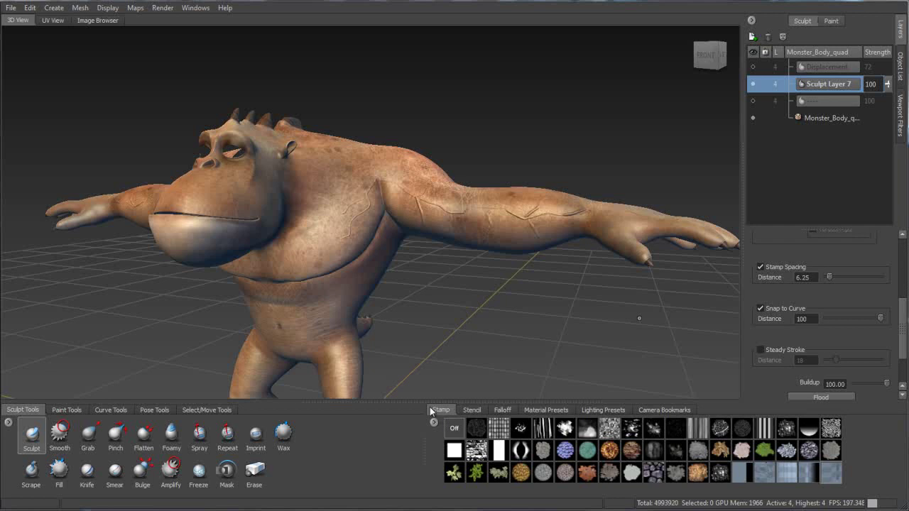
left_click_drag(448, 293, 479, 310, "alt")
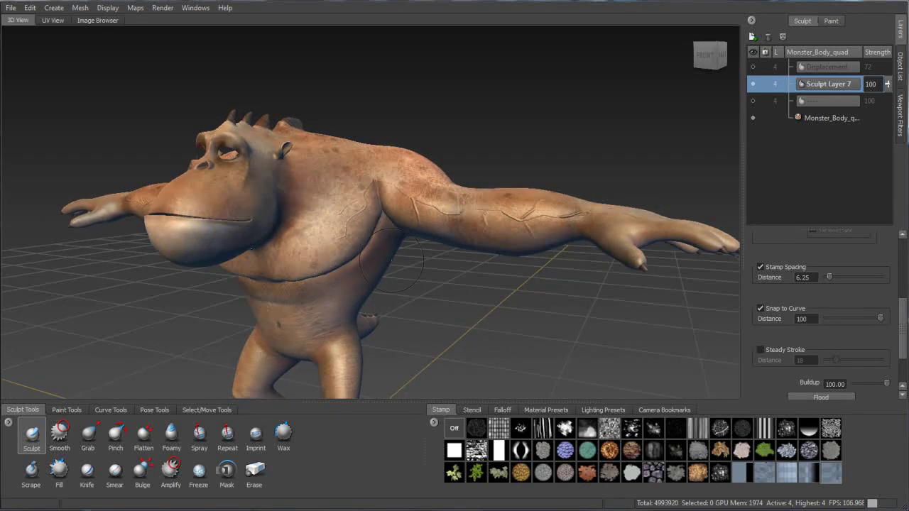
Step: Hide Sculpt Layer 7 and show the Displacement layer to inspect the wrinkled skin on the monster
left_click(752, 84)
left_click(753, 67)
left_click_drag(408, 237, 447, 288, "alt")
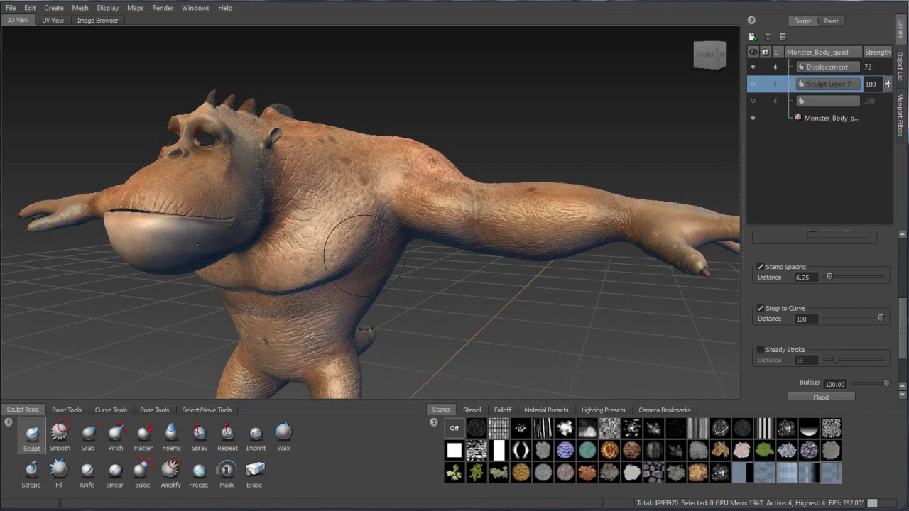
mouse_move(561, 234)
left_mouse_down("alt")
mouse_move(269, 227)
mouse_move(432, 190)
mouse_move(384, 186)
mouse_move(376, 223)
mouse_move(387, 231)
mouse_move(355, 206)
mouse_move(410, 169)
mouse_move(369, 132)
mouse_move(375, 213)
mouse_move(383, 206)
mouse_move(312, 216)
mouse_move(426, 222)
mouse_move(461, 209)
left_mouse_up("alt")
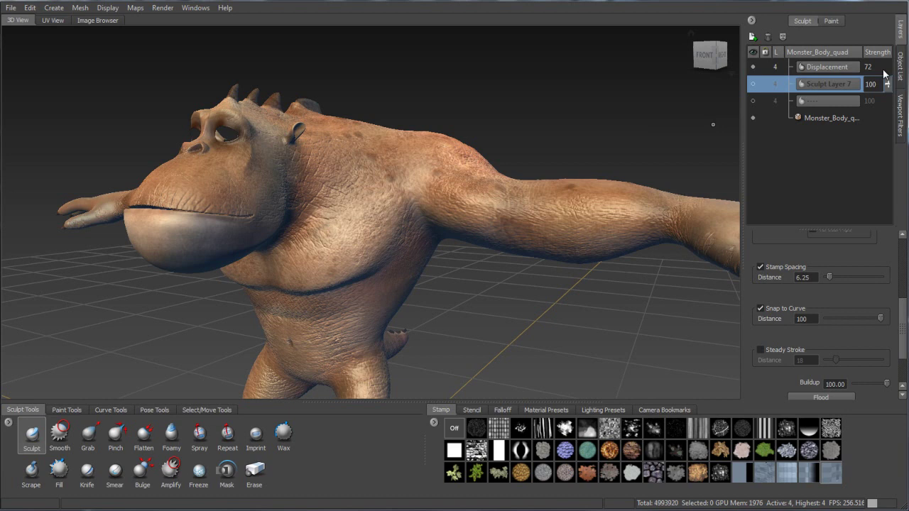
Step: Switch to the paint layers and add a new paint layer above monster_color in the Diffuse channel
left_click(840, 21)
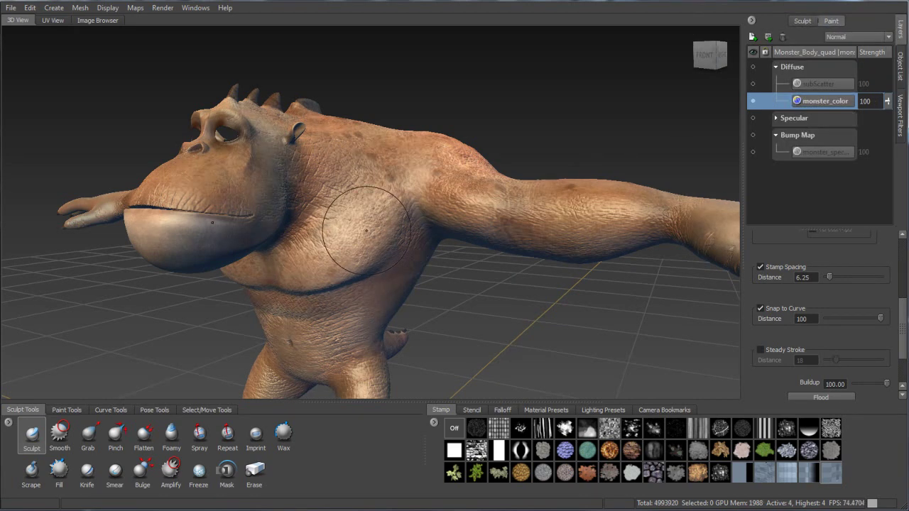
left_click_drag(654, 156, 647, 134, "alt")
left_click(753, 37)
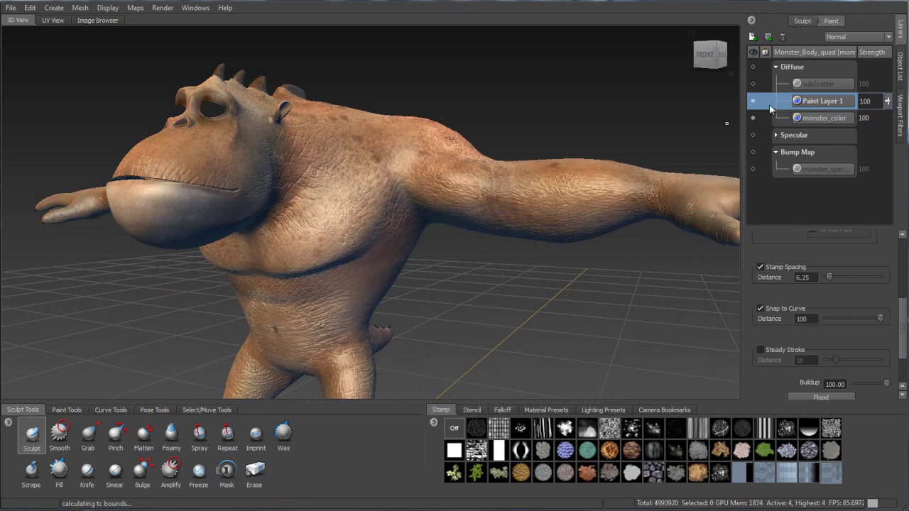
left_click_drag(445, 168, 213, 331, "alt")
Step: Activate the Paint Brush, turn off its stamp image and bring up the stencil library
left_click(64, 410)
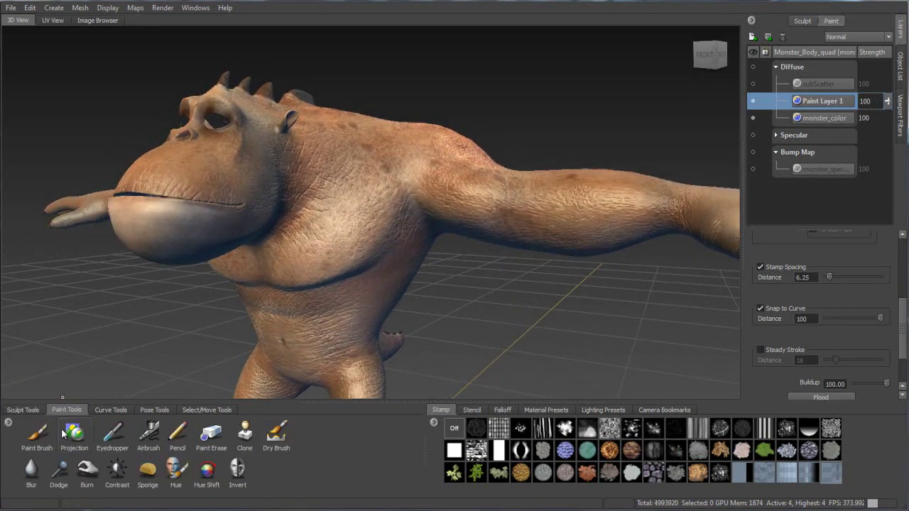
left_click(37, 433)
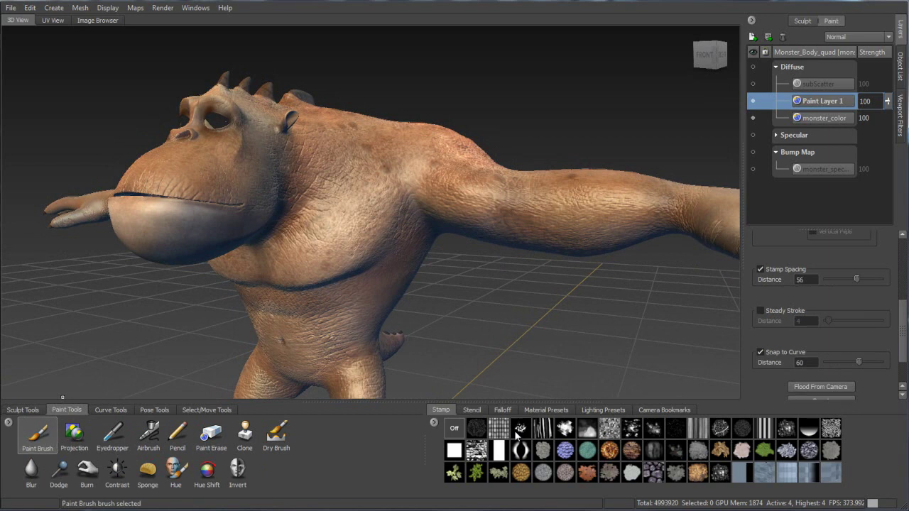
left_click(465, 409)
left_click(440, 411)
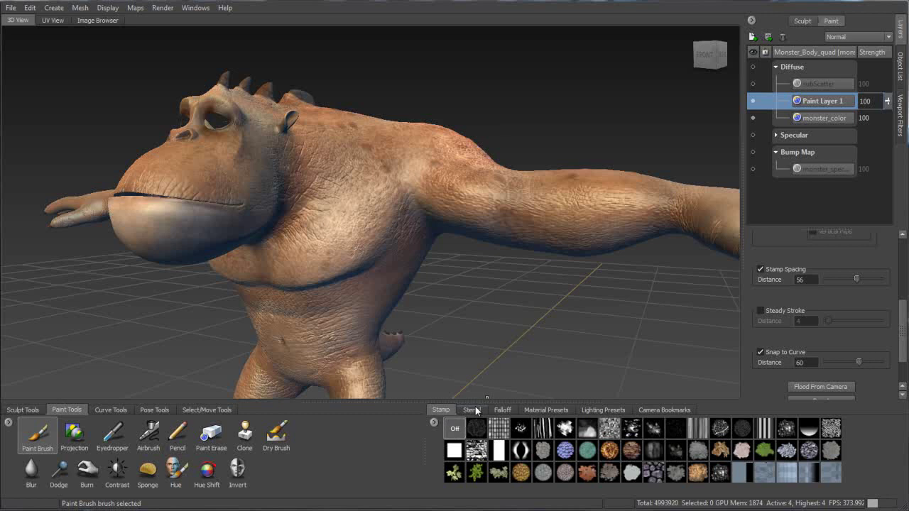
left_click(472, 409)
left_click(455, 428)
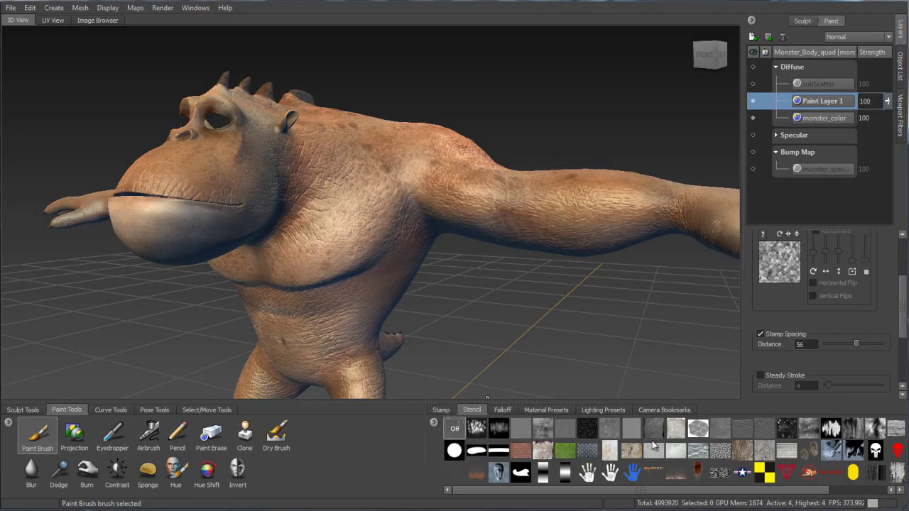
Step: Preview the pebble and star stencils, choosing the yellow-and-black checker stencil for use with the Projection brush
left_click(697, 429)
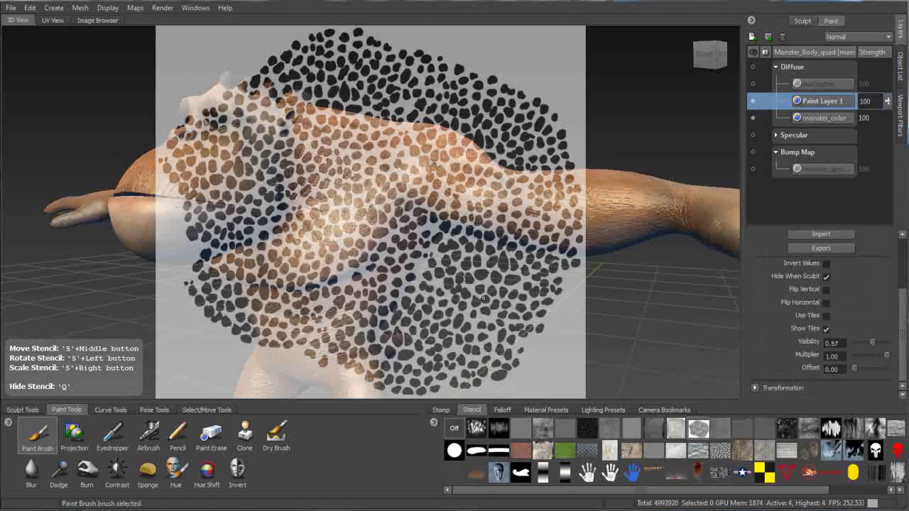
left_click(741, 472)
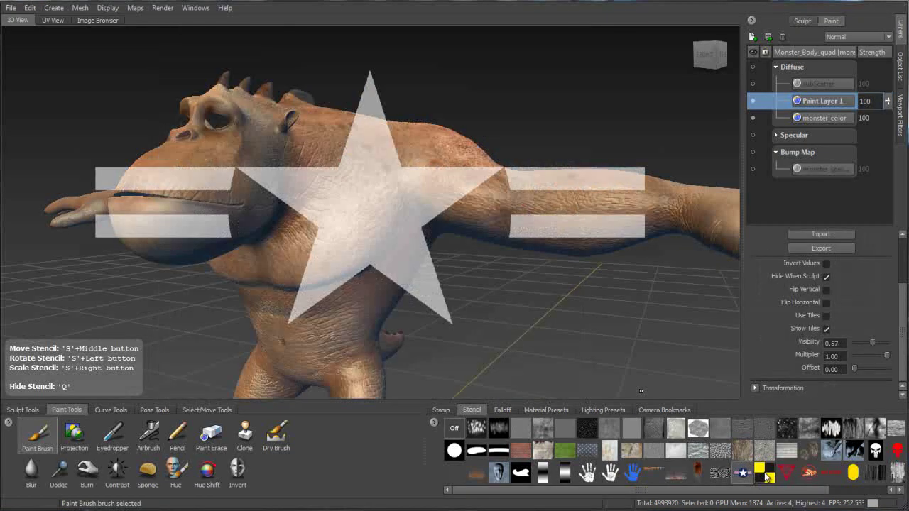
left_click(764, 474)
left_click(73, 433)
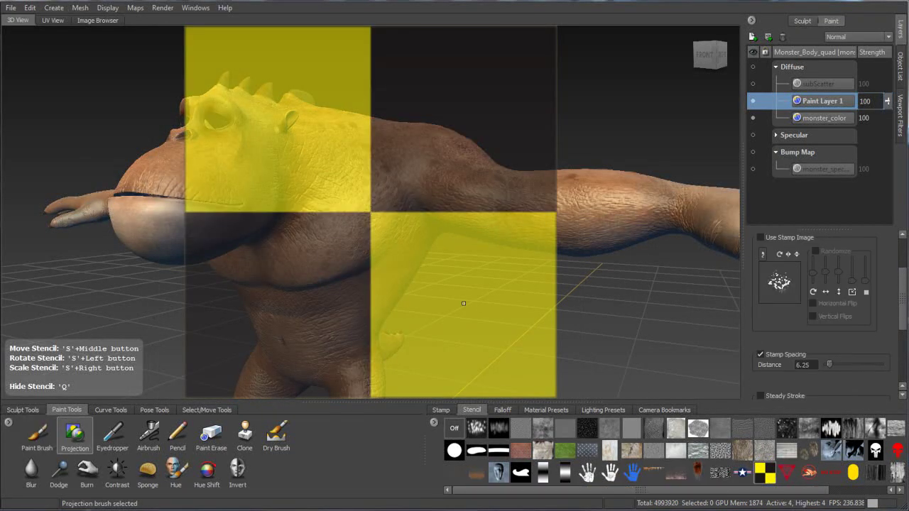
Step: Scale, rotate and move the stencil over the monster's chest, and replace the checker image with the red Danger Ejection Seat decal
mouse_move(411, 264)
right_mouse_down()
mouse_move(429, 259)
mouse_move(426, 245)
right_mouse_up()
left_click_drag(425, 245, 423, 216)
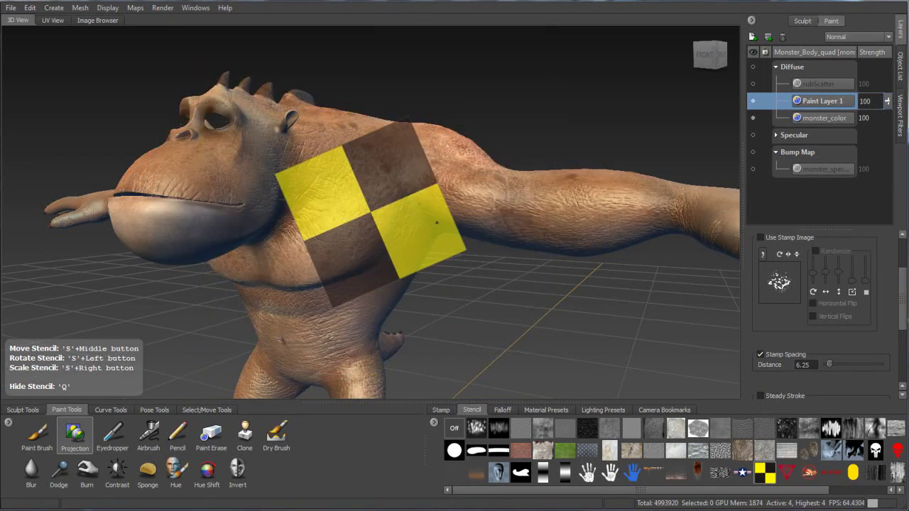
right_click_drag(422, 216, 419, 203)
middle_click_drag(420, 203, 390, 211)
middle_click_drag(410, 205, 414, 200)
mouse_move(459, 239)
left_mouse_down("alt")
mouse_move(450, 240)
mouse_move(481, 248)
left_mouse_up("alt")
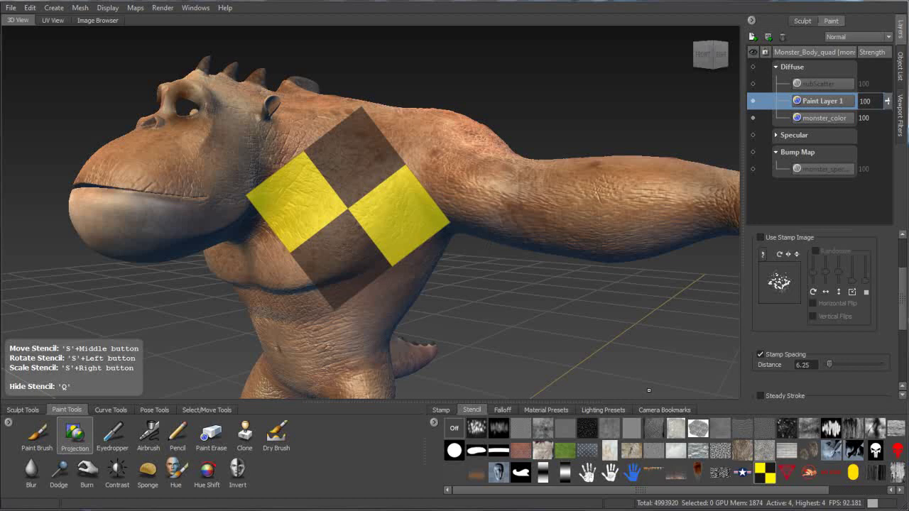
left_click(786, 474)
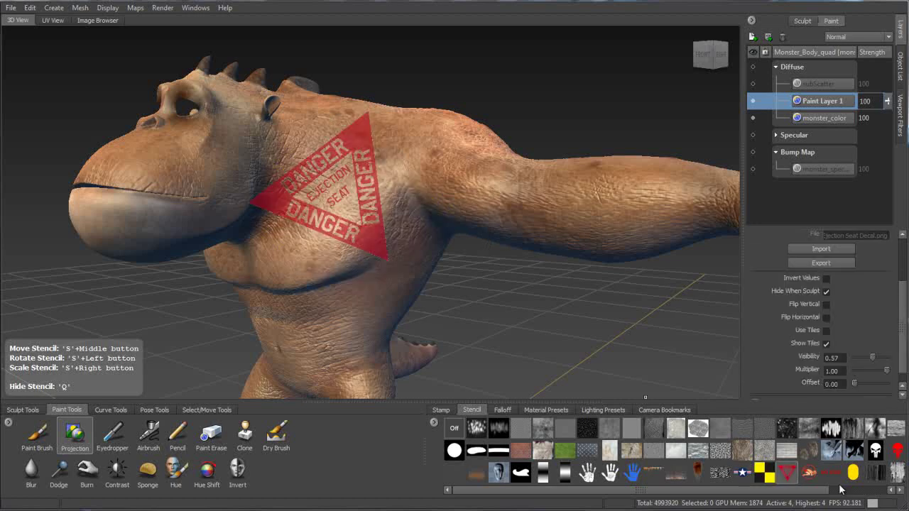
Step: Preview the yellow, rust-leak and hand-print stencils over the monster's chest, comparing the three hand prints and choosing Hand_Print.png
left_click(852, 474)
left_click(873, 480)
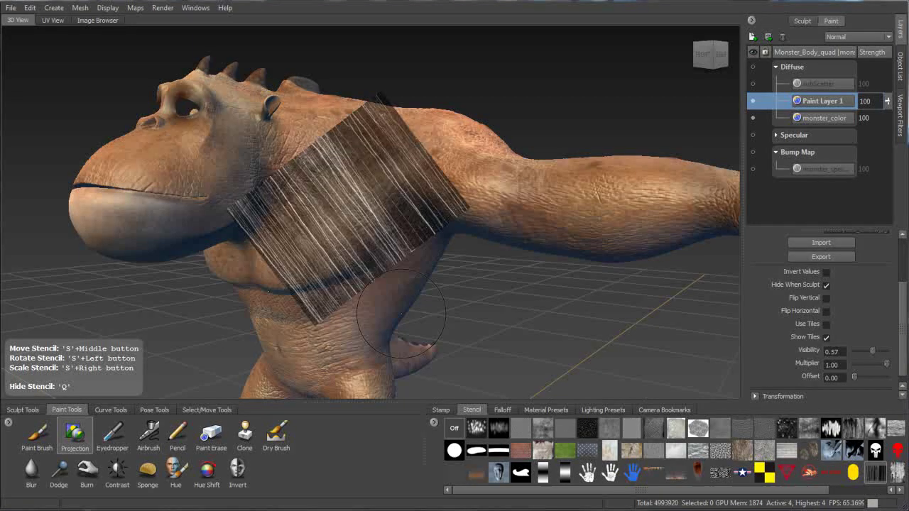
left_click(896, 472)
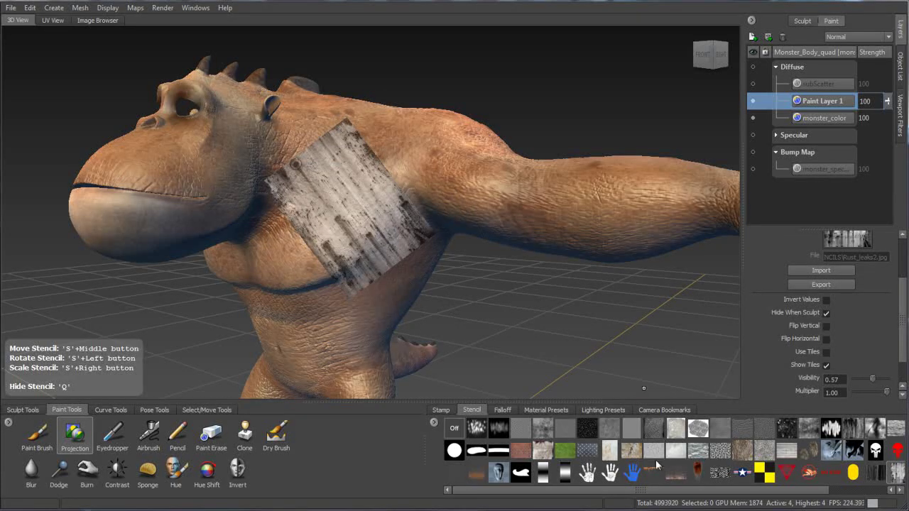
left_click(632, 472)
left_click(609, 473)
left_click(586, 472)
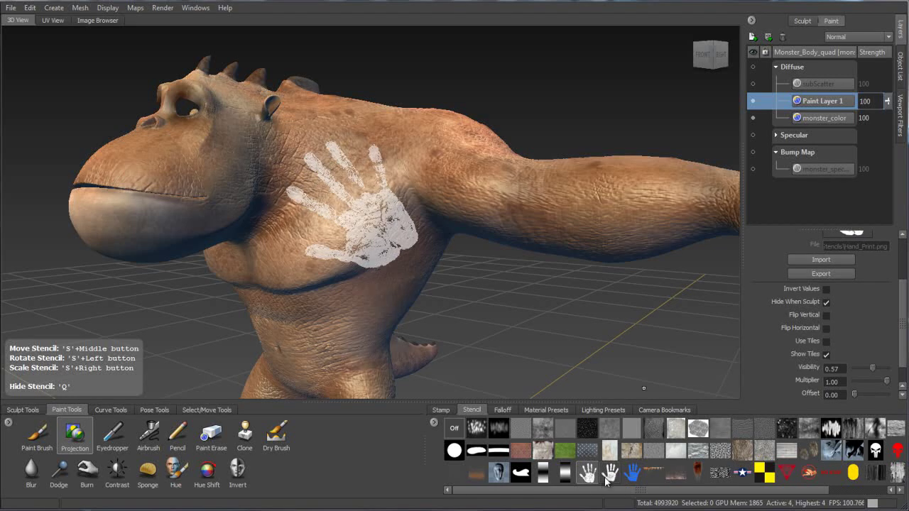
left_click(609, 472)
left_click(586, 473)
left_click(612, 473)
left_click(633, 473)
left_click(612, 474)
left_click(587, 474)
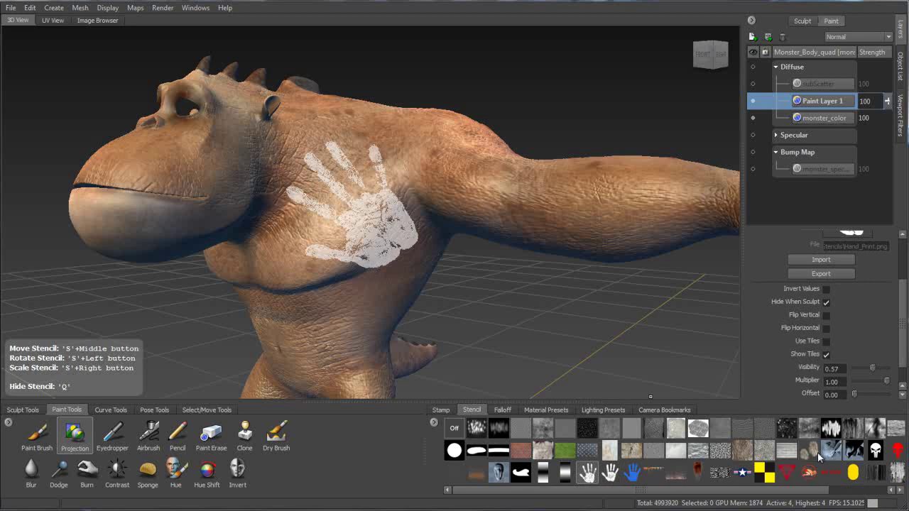
Step: Load the bw_skin04.jpg stencil, enlarge it over the monster's chest, and activate the Paint Brush with its orange colour
left_click(665, 430)
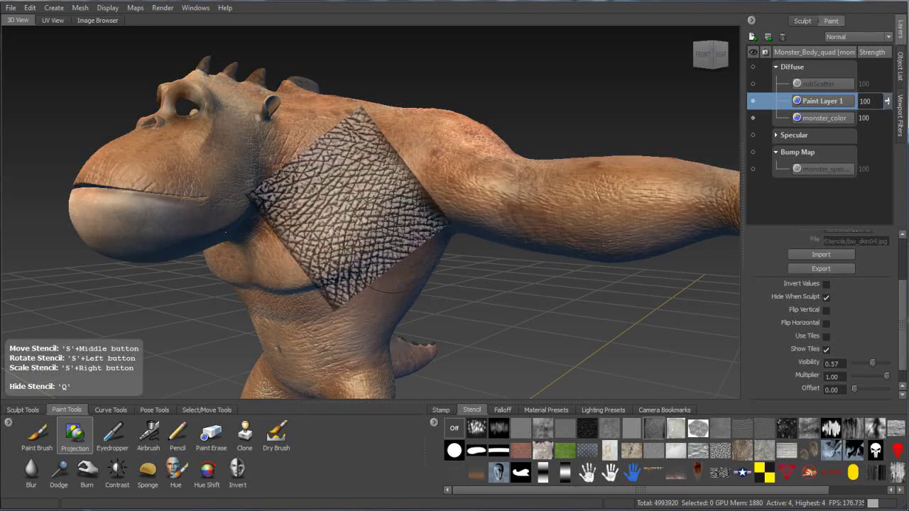
right_click_drag(397, 167, 426, 157)
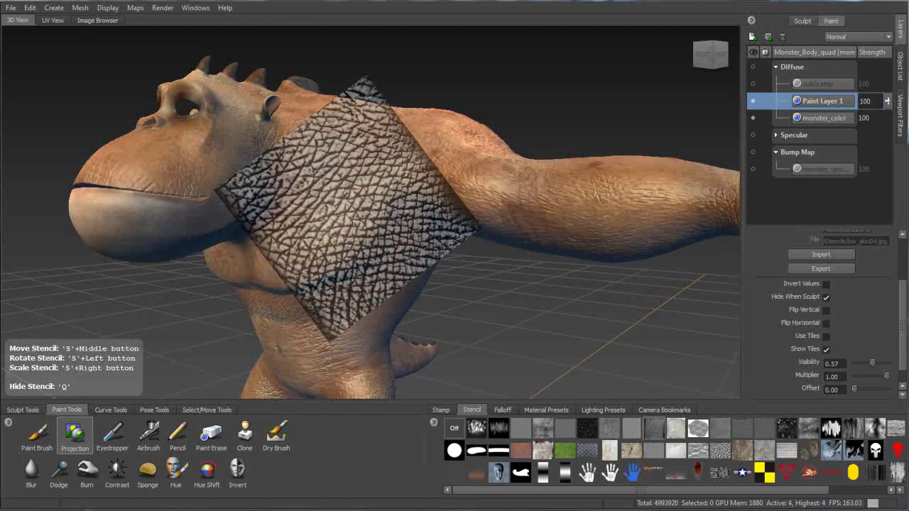
left_click(32, 436)
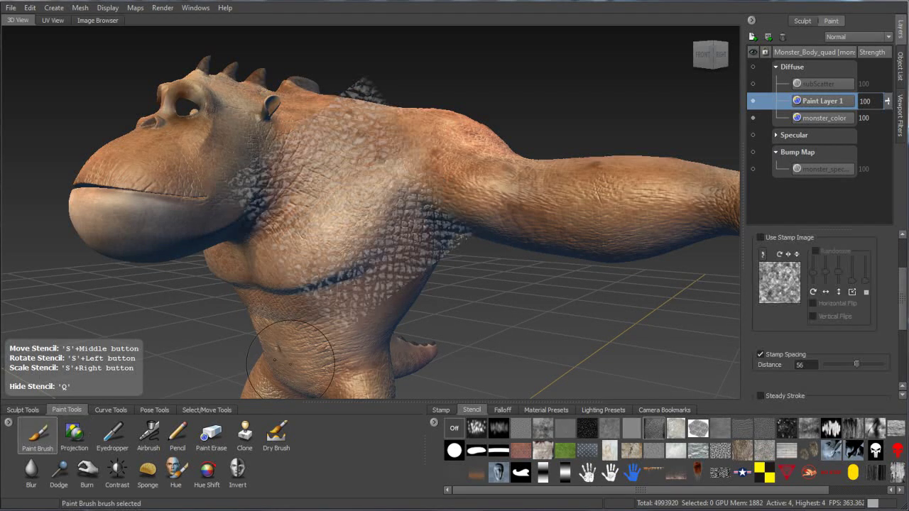
left_click_drag(900, 288, 899, 243)
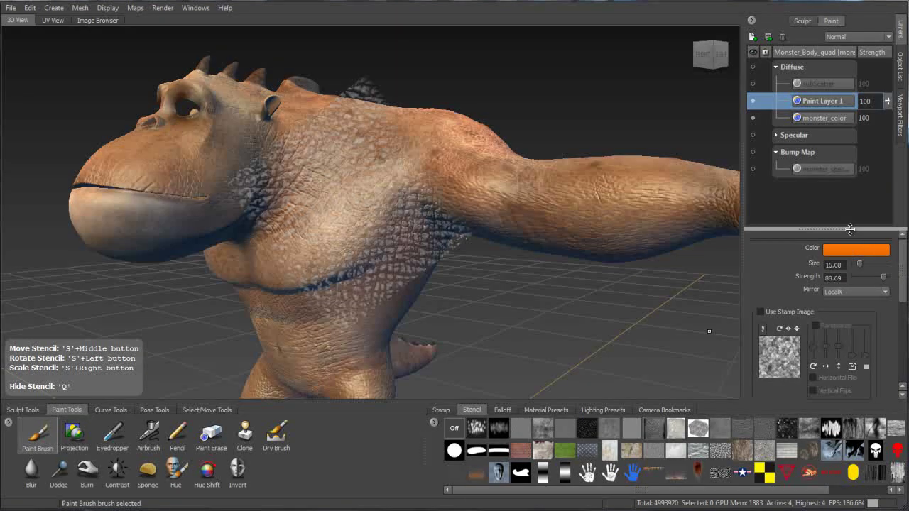
Step: Try painting orange through the skin stencil onto the monster's chest, and undo the strokes
key("q")
mouse_move(349, 215)
left_mouse_down()
mouse_move(284, 184)
mouse_move(355, 131)
mouse_move(291, 145)
mouse_move(334, 208)
left_mouse_up()
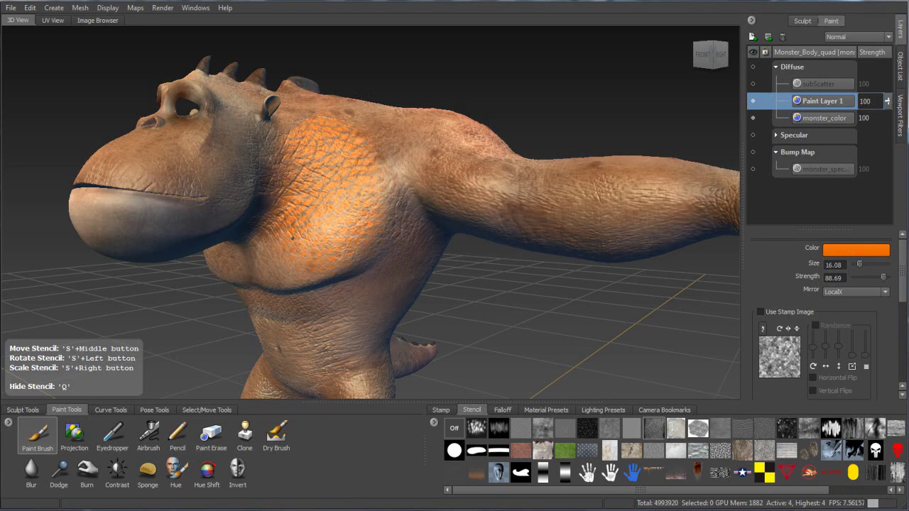
key("ctrl+z")
key("ctrl+z")
key("ctrl+z")
key("ctrl+z")
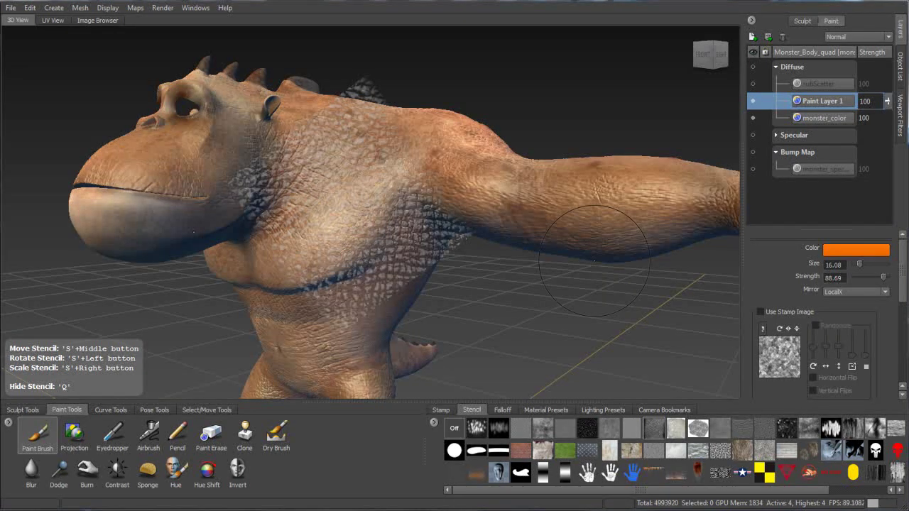
Step: Turn on Use Tiles and Flip Horizontal for the skin stencil
scroll(904, 292, "down", 5)
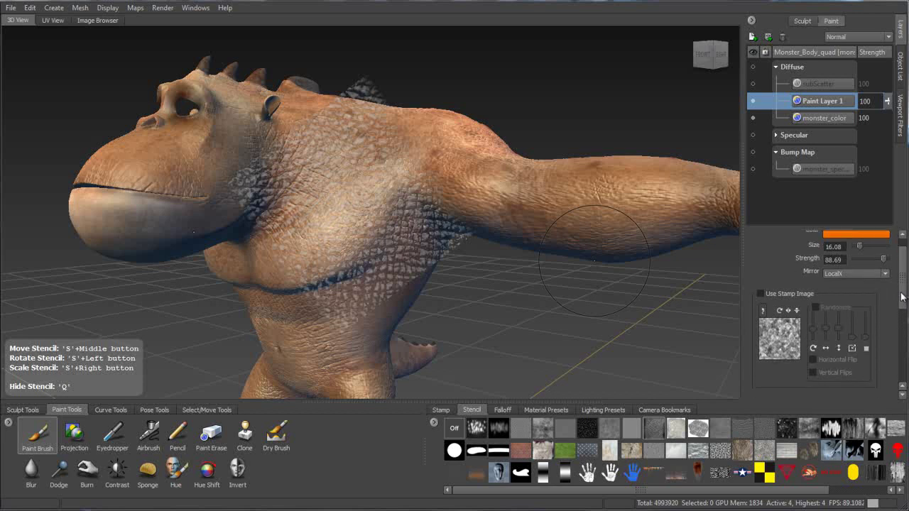
scroll(842, 321, "down", 3)
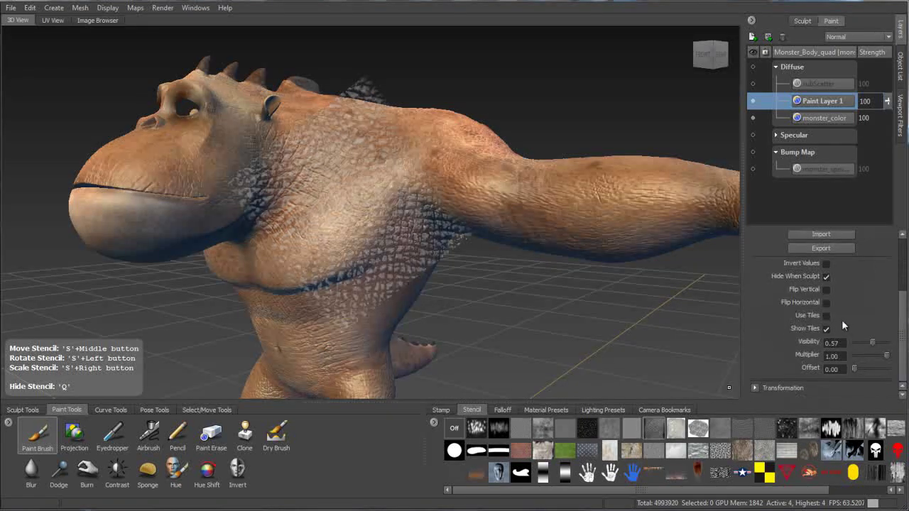
left_click(825, 316)
left_click(825, 302)
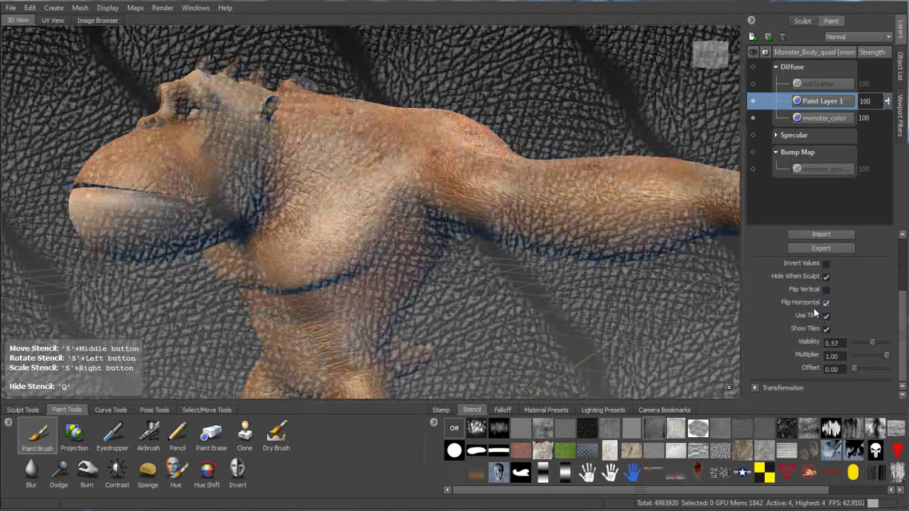
Step: Try other tiled texture stencils over the view, replacing the coarse skin pattern with a fine scratched-leather one
left_click(631, 447)
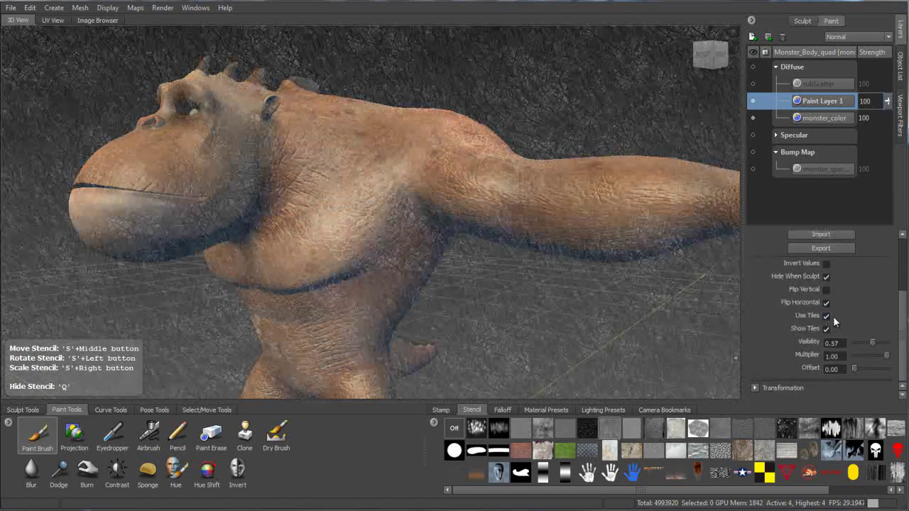
left_click(720, 427)
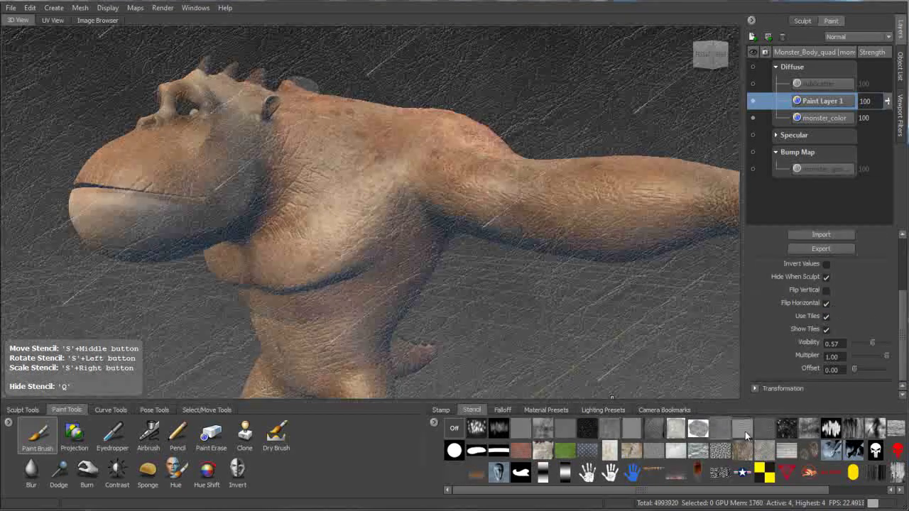
left_click(741, 450)
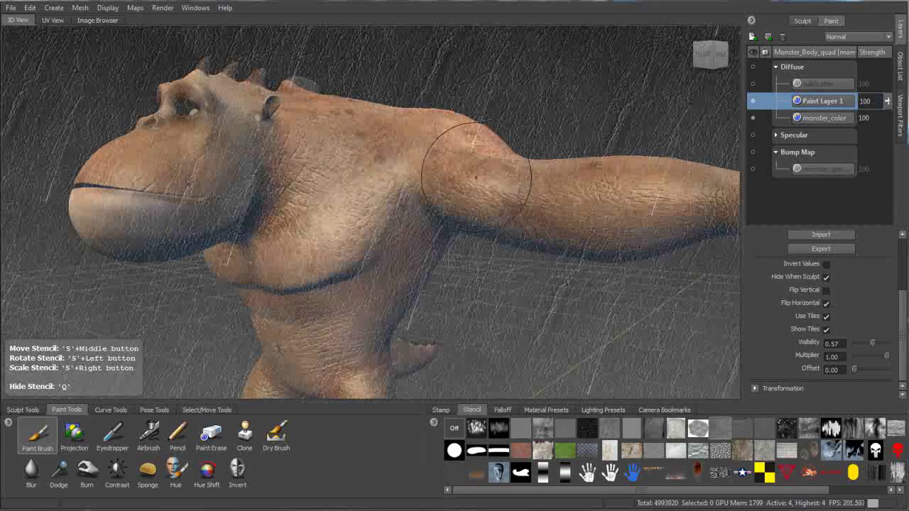
Step: Adjust the tiled stencil's placement, paint its leather texture in orange over the monster's chest, and hide the stencil
middle_click_drag(440, 142, 512, 213)
key("q")
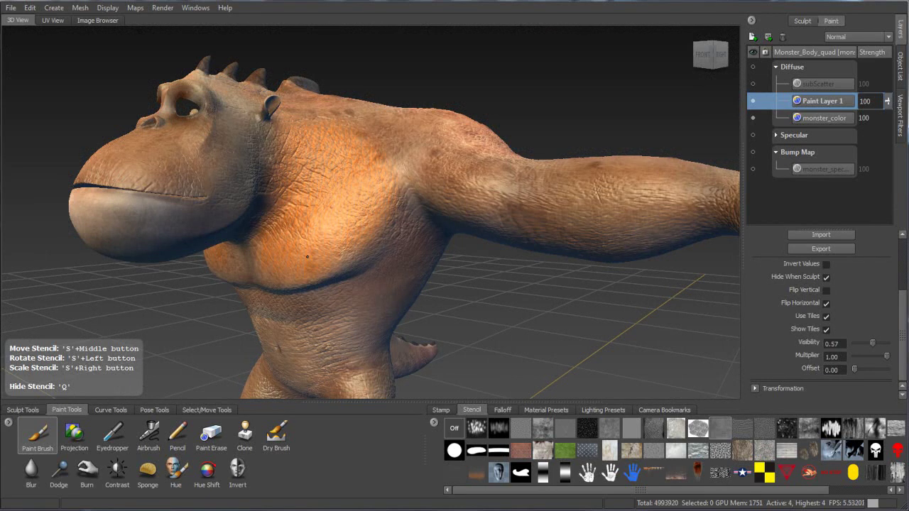
key("q")
left_click_drag(328, 236, 272, 242)
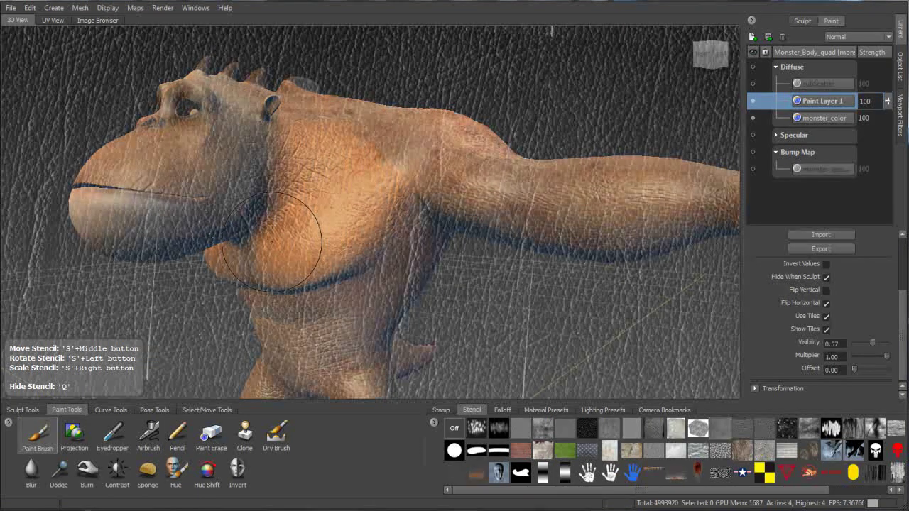
key("q")
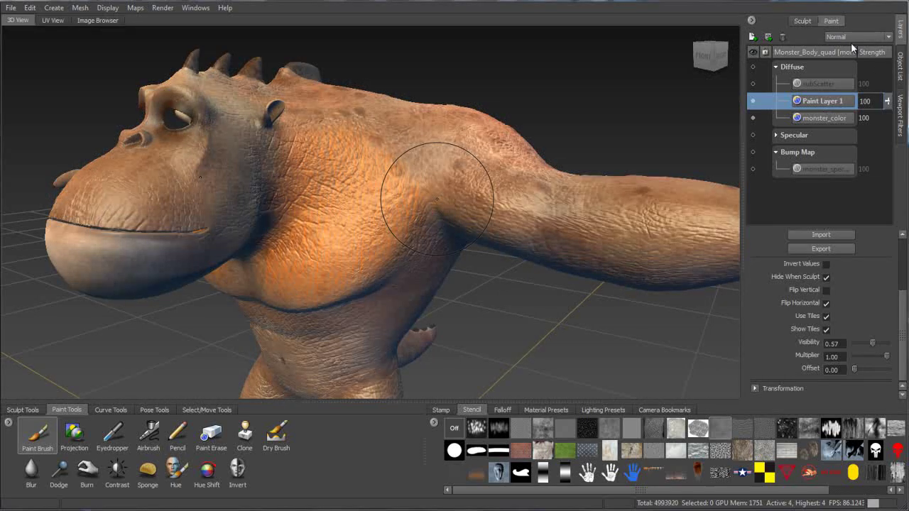
Step: Try the Dissolve, Darken and Multiply blending modes on Paint Layer 1
left_click(849, 37)
left_click(837, 54)
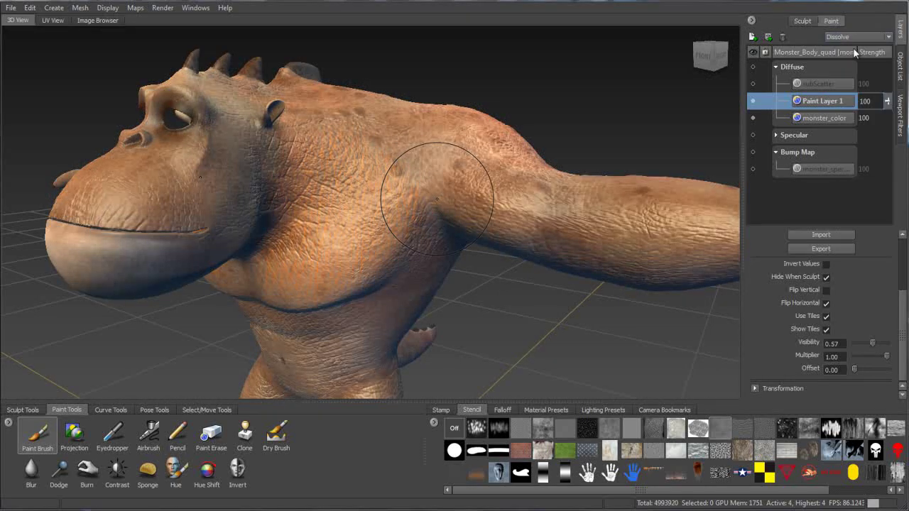
left_click(852, 37)
left_click(842, 66)
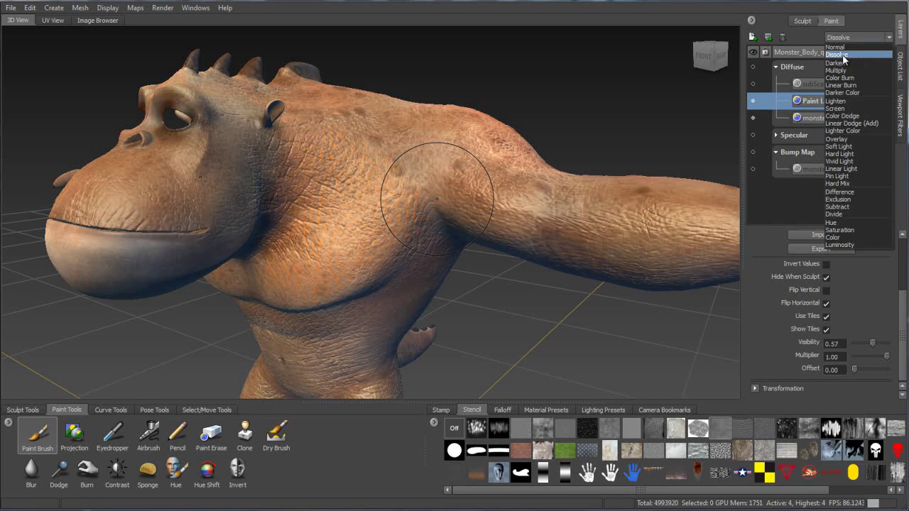
left_click(849, 39)
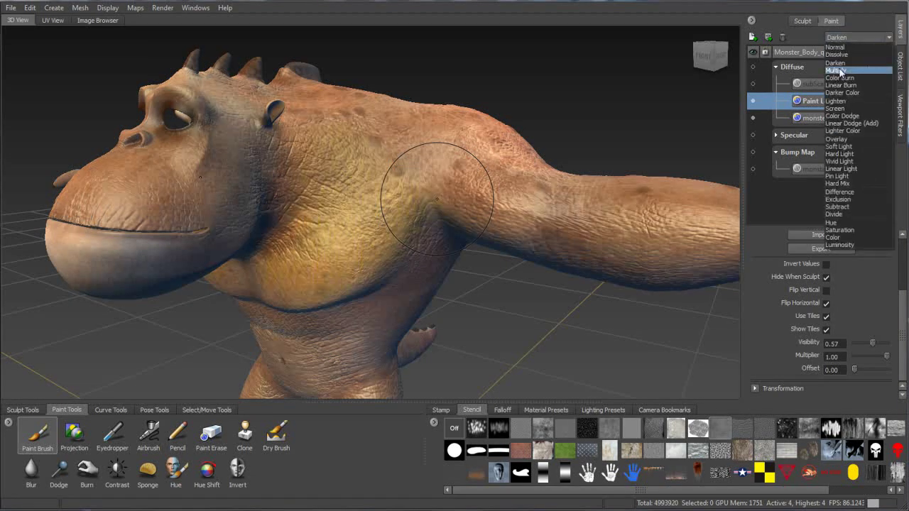
left_click(843, 74)
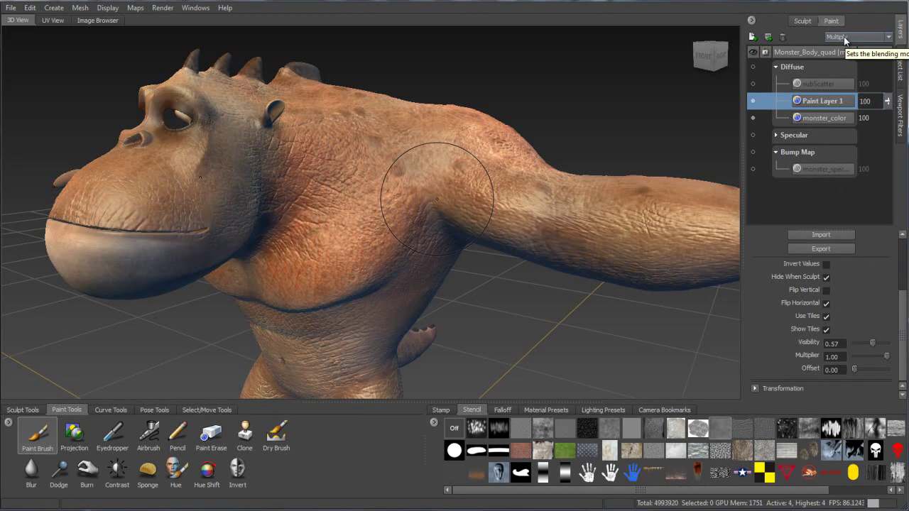
Step: Cycle Paint Layer 1 through further blending modes, including Linear Burn, Screen, Overlay, Vivid Light and Difference
scroll(843, 36, "down", 1)
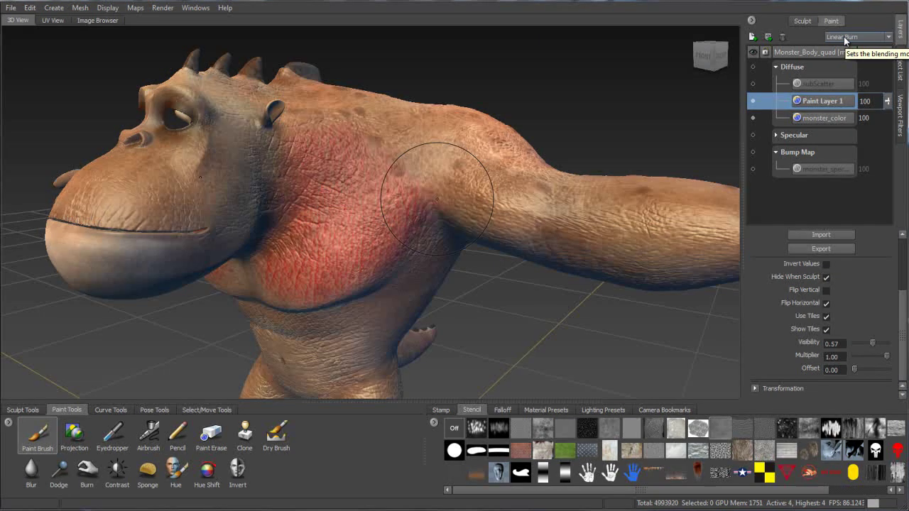
scroll(843, 36, "down", 3)
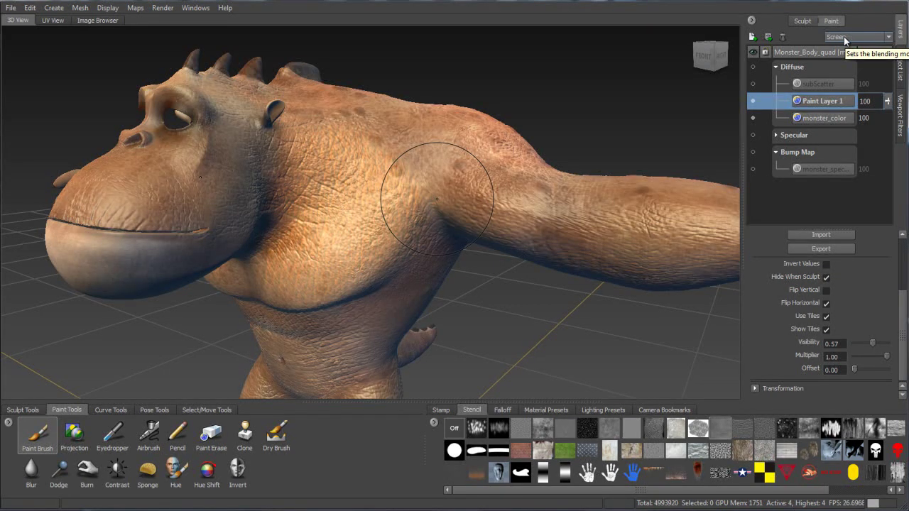
scroll(843, 37, "down", 3)
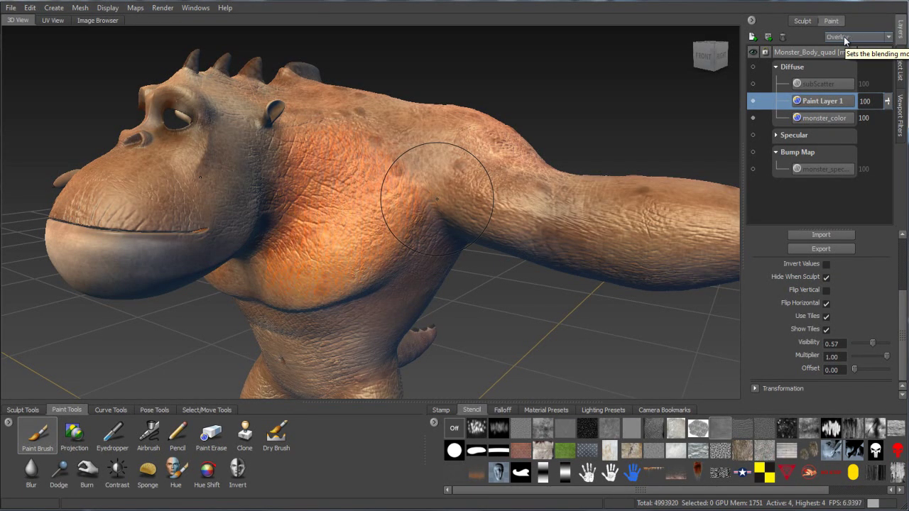
scroll(844, 36, "down", 1)
scroll(844, 36, "down", 2)
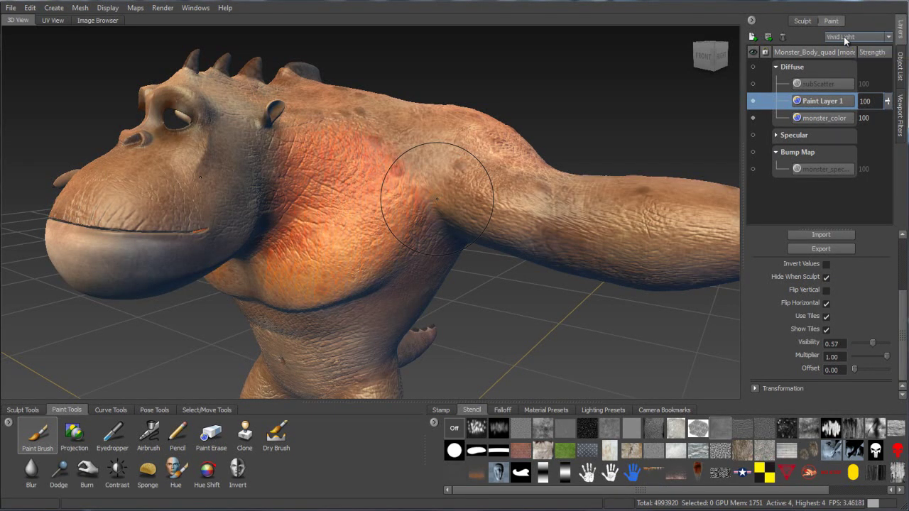
scroll(843, 36, "down", 1)
scroll(843, 37, "down", 1)
scroll(843, 36, "up", 1)
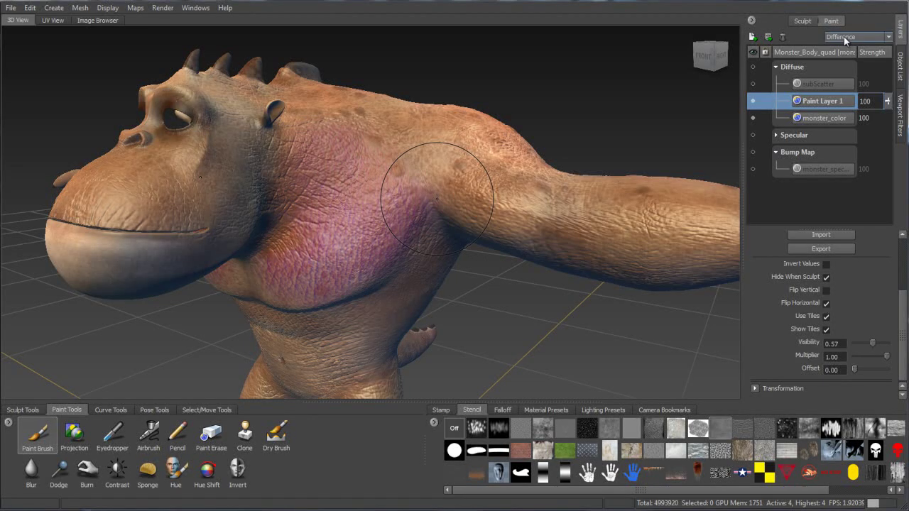
Step: Compare Saturation, Vivid Light and Lighten blending on Paint Layer 1, and restore the blending mode to Normal
scroll(843, 37, "down", 1)
scroll(843, 36, "up", 1)
scroll(843, 36, "down", 1)
scroll(843, 36, "down", 1)
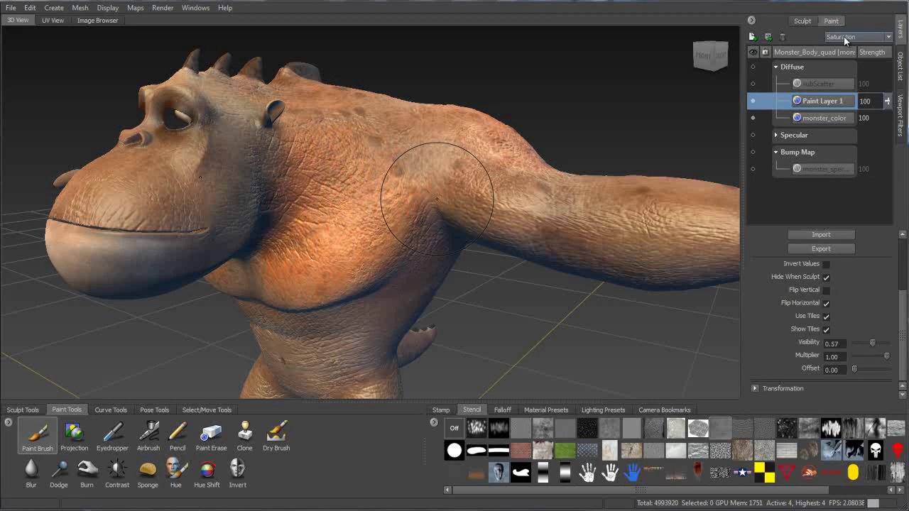
scroll(843, 36, "down", 1)
scroll(843, 37, "up", 1)
scroll(843, 36, "down", 3)
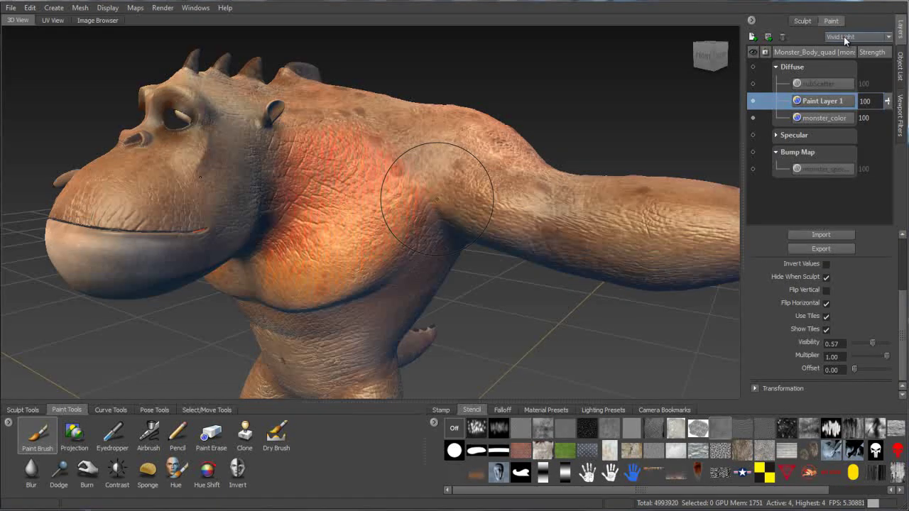
scroll(843, 37, "down", 4)
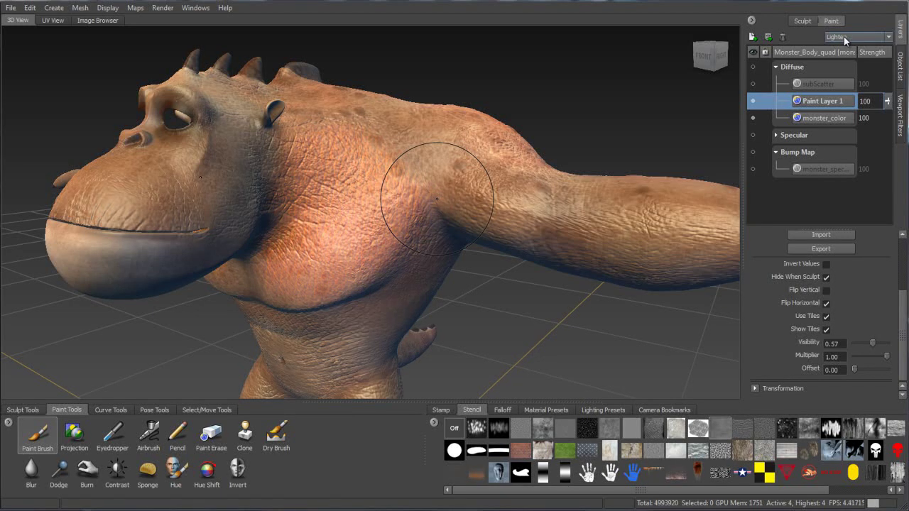
scroll(843, 37, "up", 4)
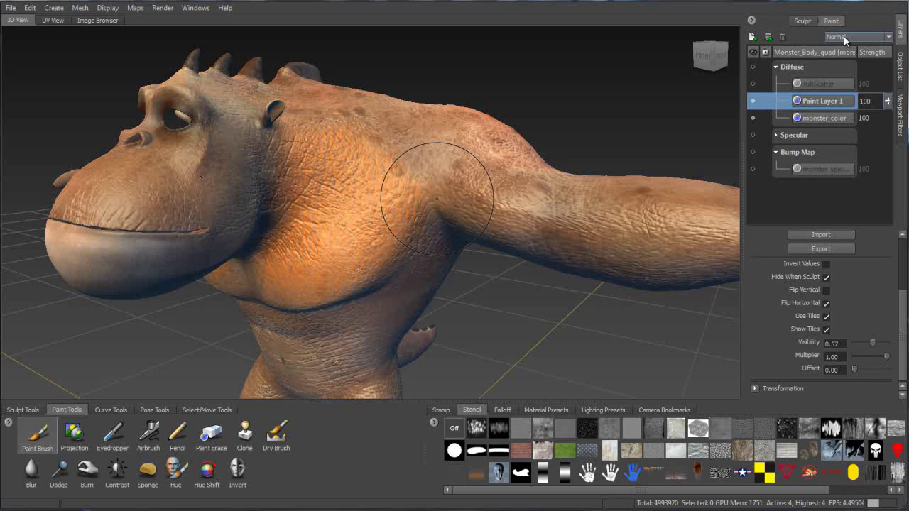
Step: Export the Diffuse channel to a PSD file
right_click(790, 66)
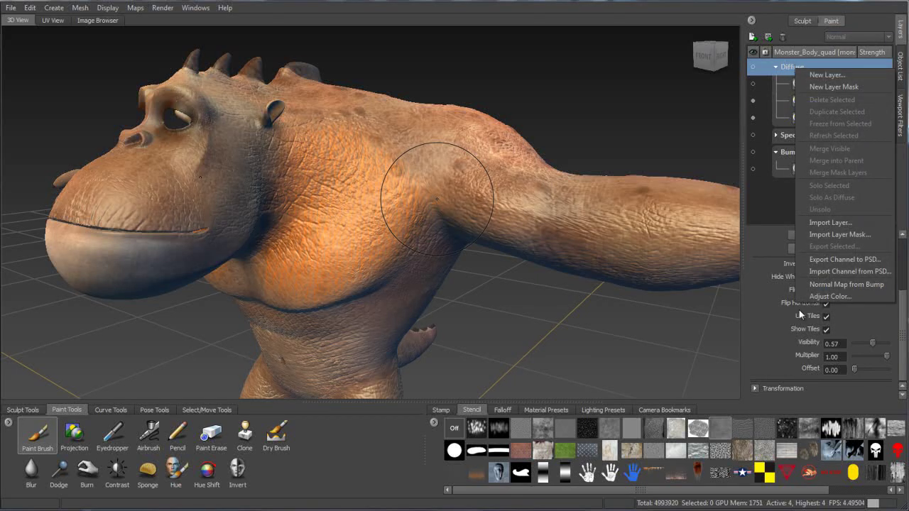
left_click(842, 259)
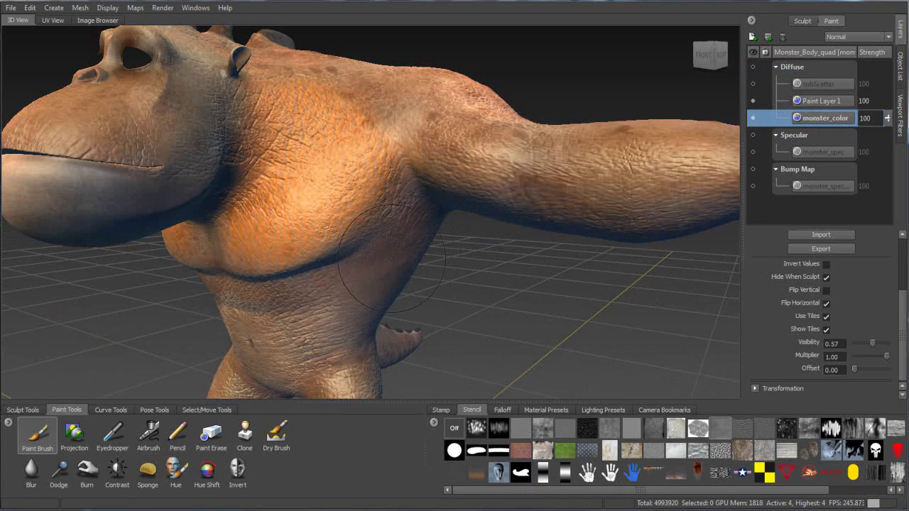
right_click_drag(493, 234, 460, 199, "alt")
middle_click_drag(460, 199, 461, 155, "alt")
mouse_move(461, 155)
left_mouse_down("alt")
mouse_move(460, 168)
mouse_move(452, 159)
left_mouse_up("alt")
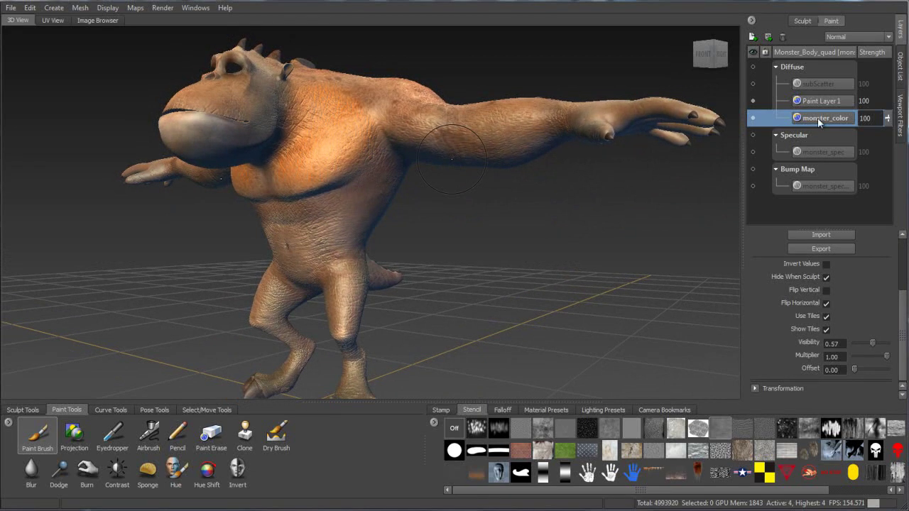
Step: Show the monster_spec specular layer and view its highlights on the monster up close
right_click(820, 123)
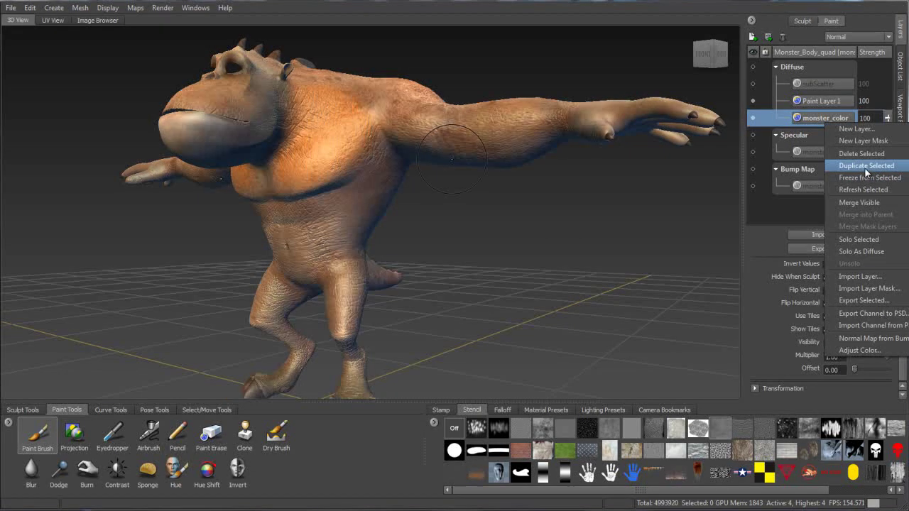
left_click(804, 154)
left_click(805, 155)
left_click(754, 153)
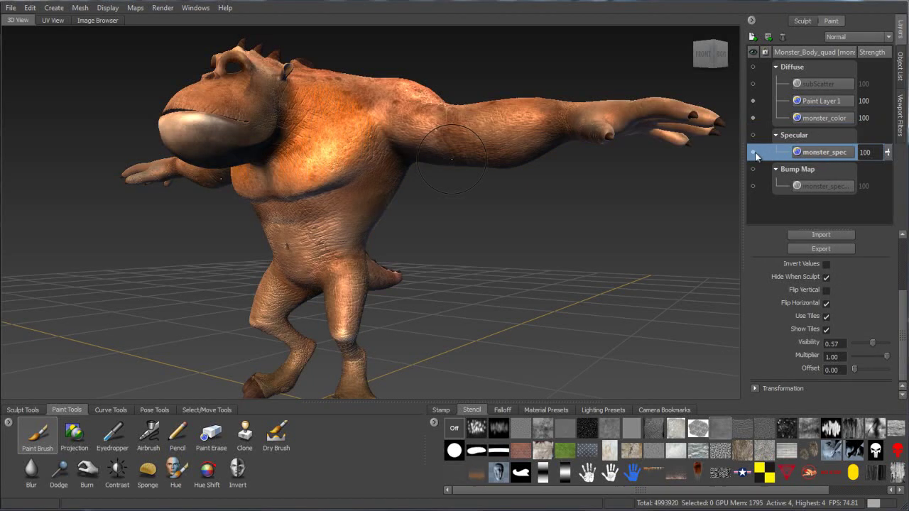
middle_click_drag(452, 159, 477, 186, "alt")
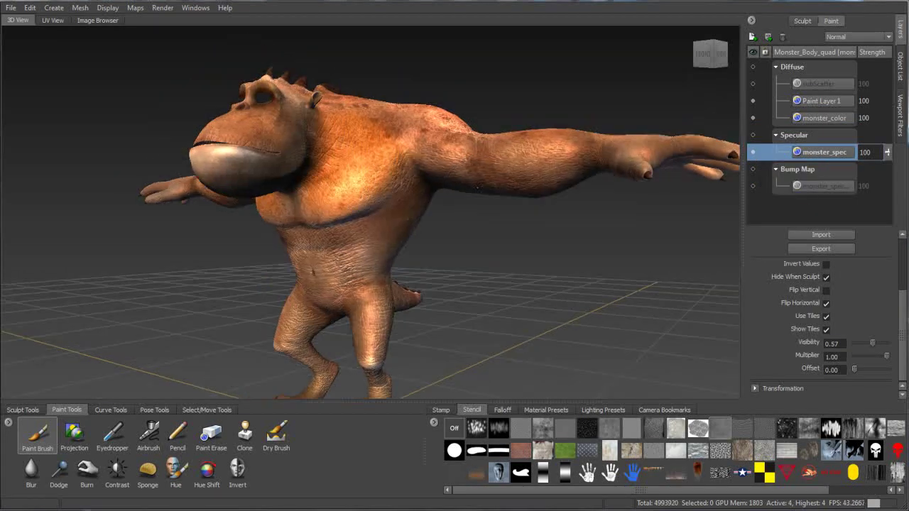
left_click_drag(477, 187, 483, 203, "alt")
right_click_drag(483, 203, 517, 203, "alt")
left_click_drag(518, 203, 509, 192, "alt")
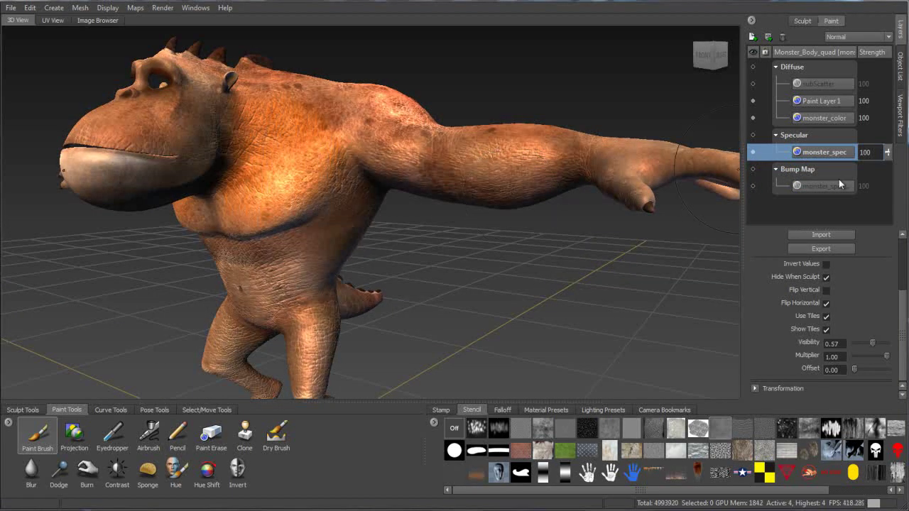
Step: Toggle the monster_spec layer off and on for comparison, and solo it as diffuse
left_click(753, 152)
left_click(753, 153)
right_click(822, 153)
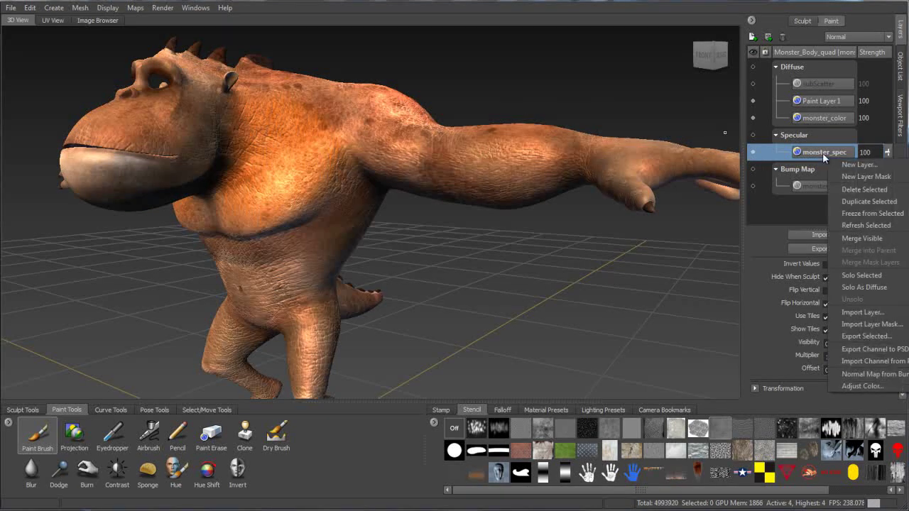
left_click(864, 286)
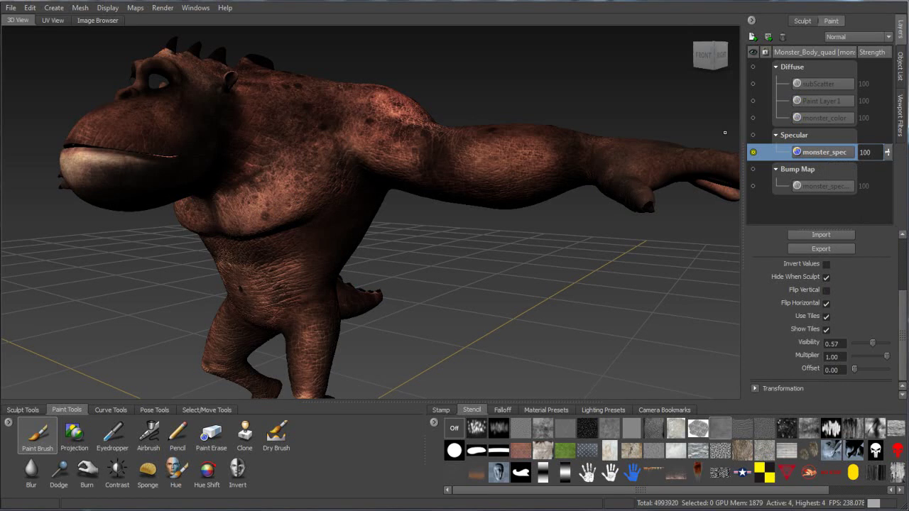
Step: Open the Adjust Color settings for monster_spec and move the dialog clear of the monster's head and chest
right_click(817, 154)
left_click(873, 384)
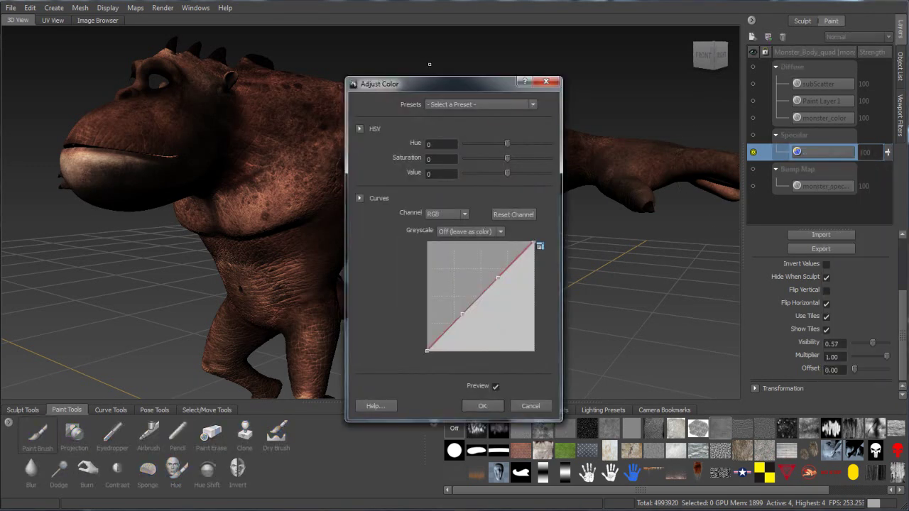
left_click_drag(428, 86, 607, 37)
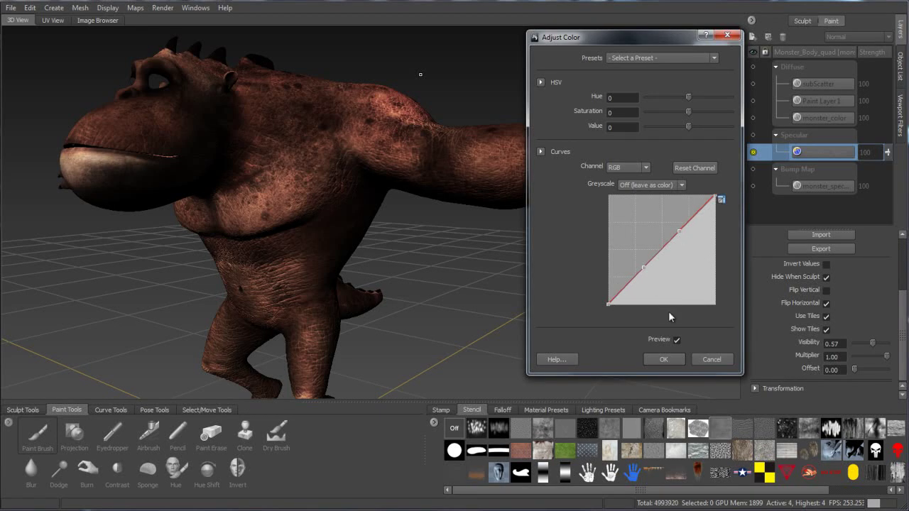
Step: Try an S-shaped RGB curve with a hue shift and the More Contrast preset on monster_spec, and reset the channel
mouse_move(680, 229)
left_mouse_down()
mouse_move(650, 206)
mouse_move(677, 230)
mouse_move(668, 203)
left_mouse_up()
left_click_drag(646, 268, 651, 285)
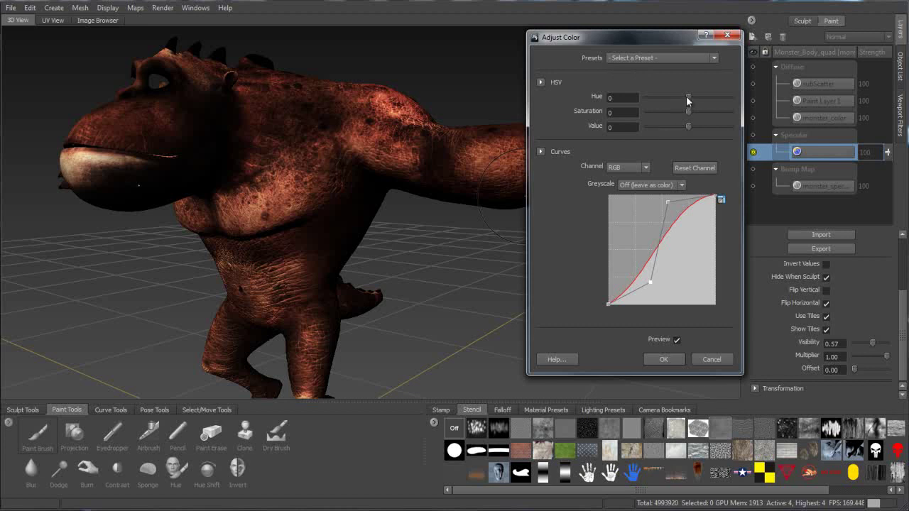
left_click_drag(689, 101, 682, 127)
left_click(655, 59)
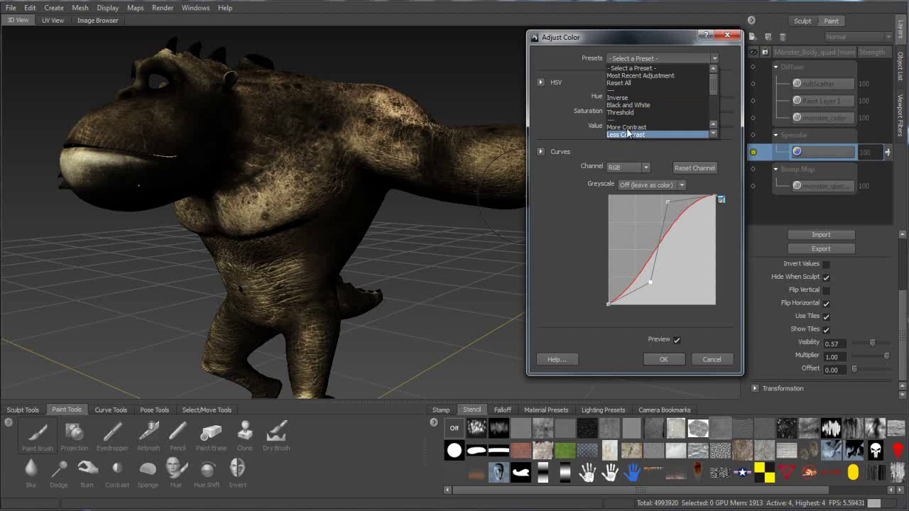
left_click(629, 129)
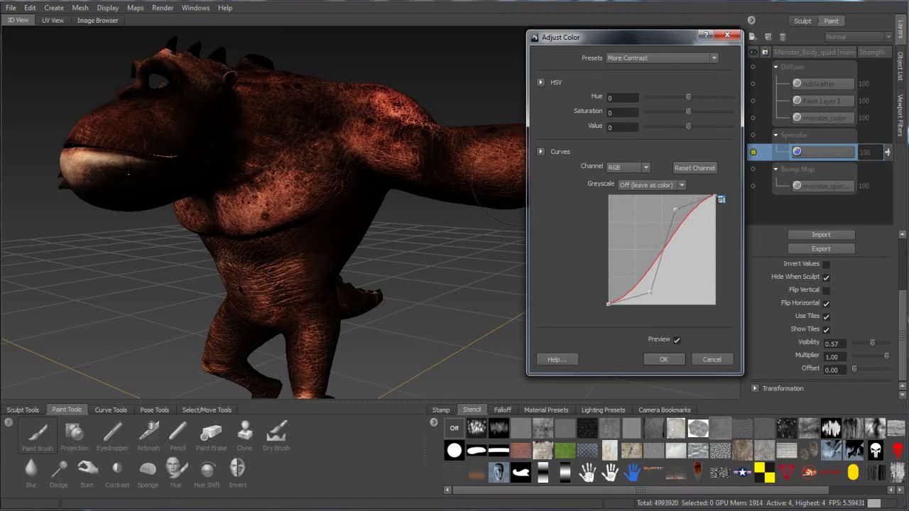
left_click(688, 169)
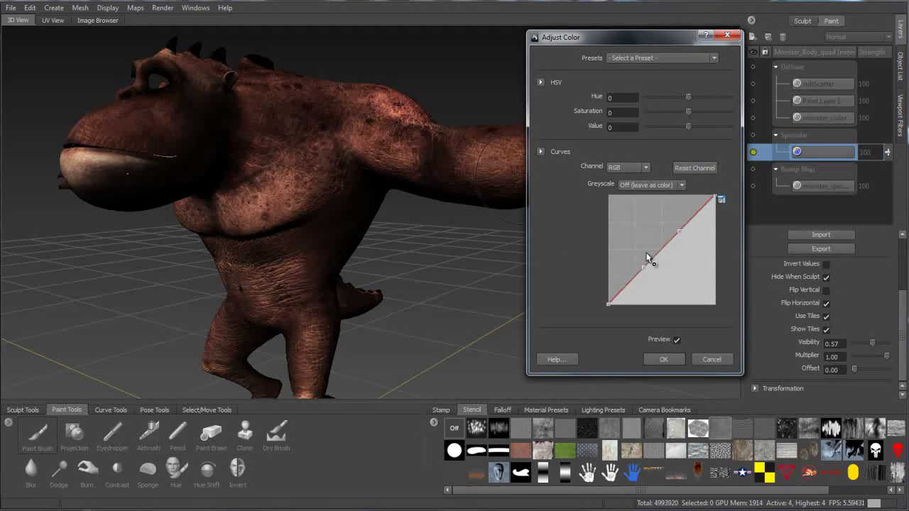
Step: Apply the Black and White preset to monster_spec, and show the monster_color diffuse layer together with it
left_click(628, 57)
left_click(624, 105)
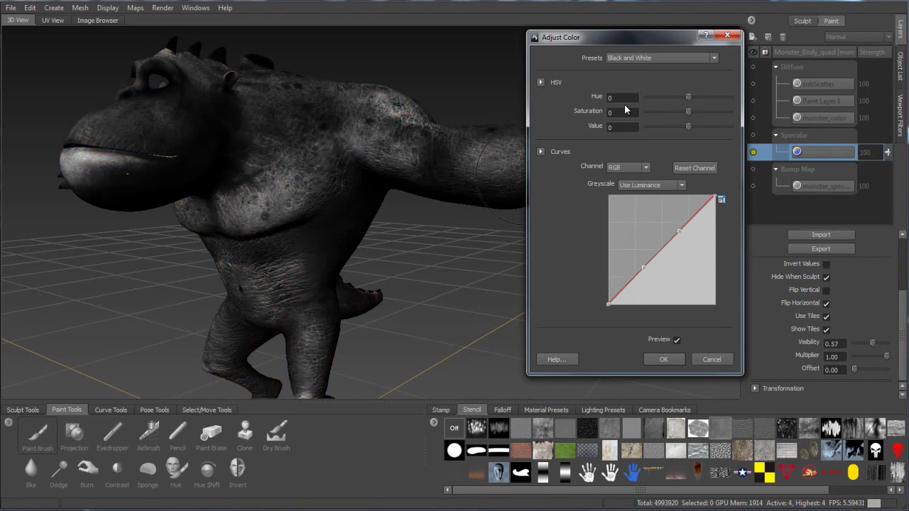
left_click(663, 359)
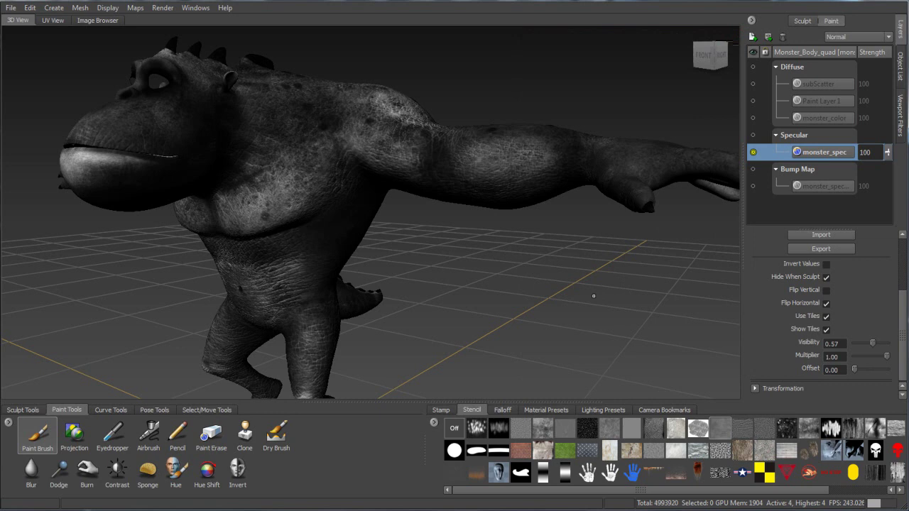
left_click(752, 118)
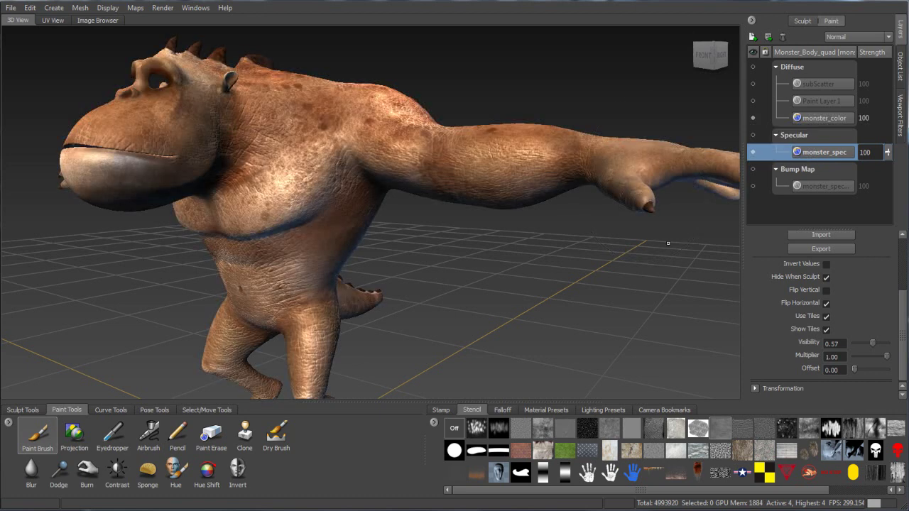
left_click_drag(529, 258, 729, 209, "alt")
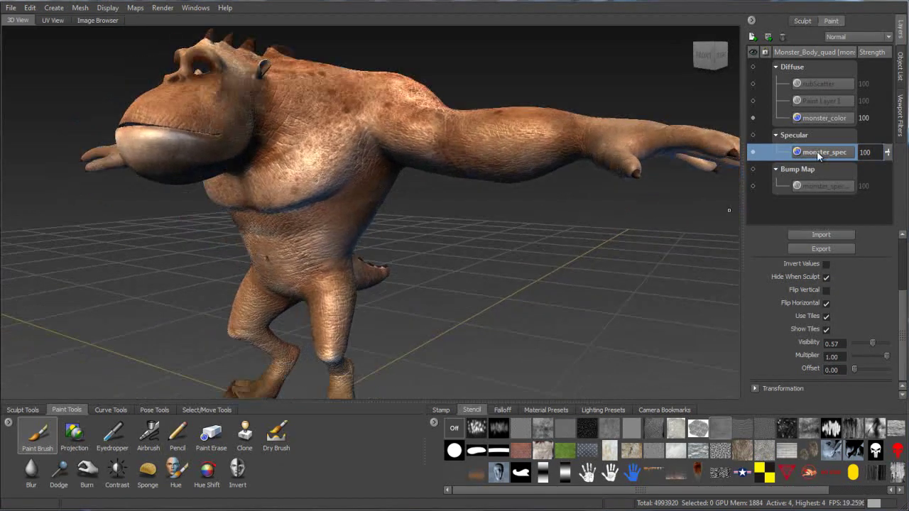
Step: Inspect the Render preferences, including the Optimize Monochrome Paint Layers option, and close the preferences
left_click(195, 7)
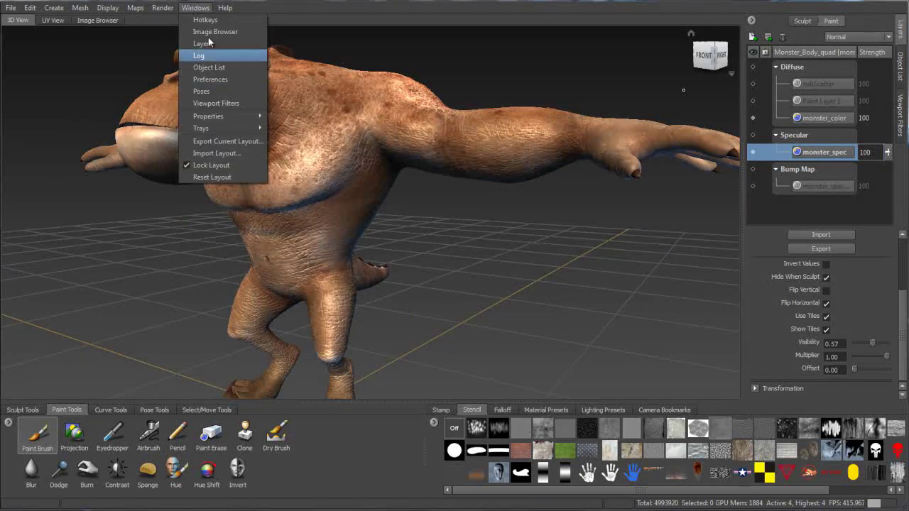
left_click(210, 80)
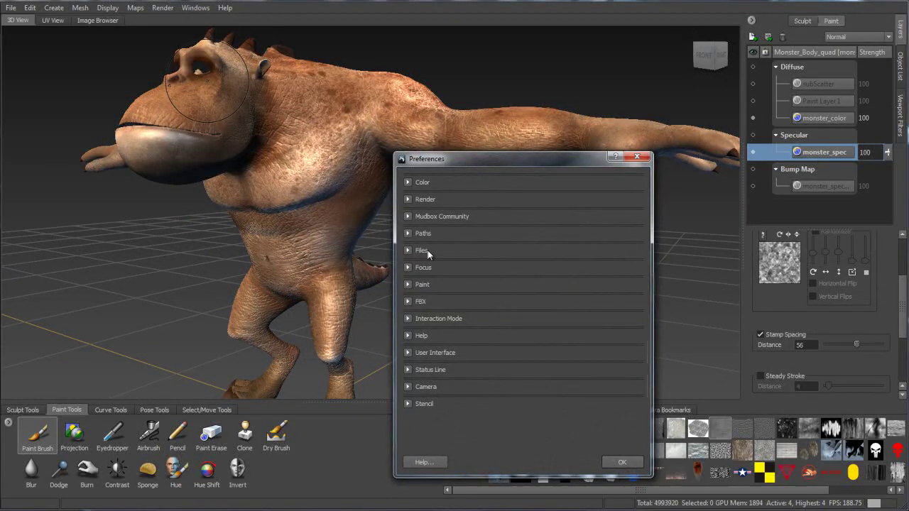
left_click(407, 199)
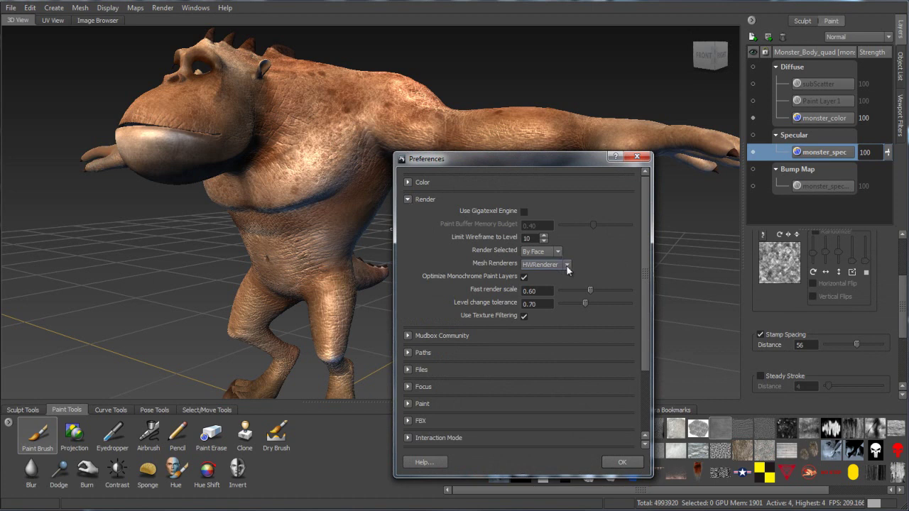
left_click(621, 462)
Step: Show the monster's Bump Map layer and examine the skin relief on the chest and arm
left_click_drag(537, 206, 575, 243, "alt")
right_click(813, 158)
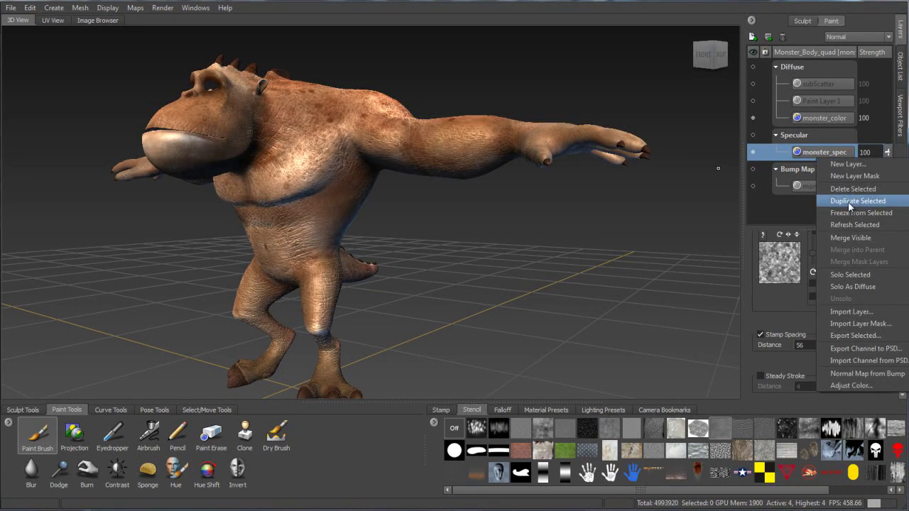
left_click(808, 187)
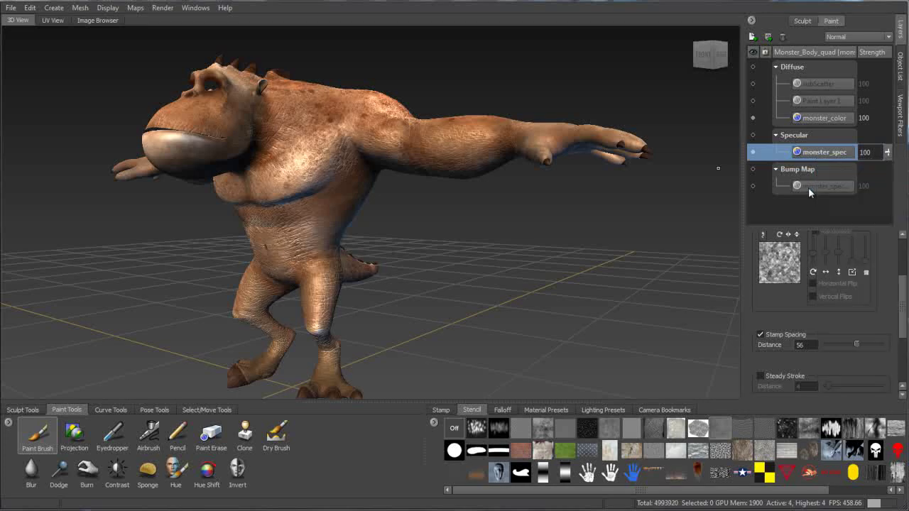
left_click(758, 190)
left_click(753, 186)
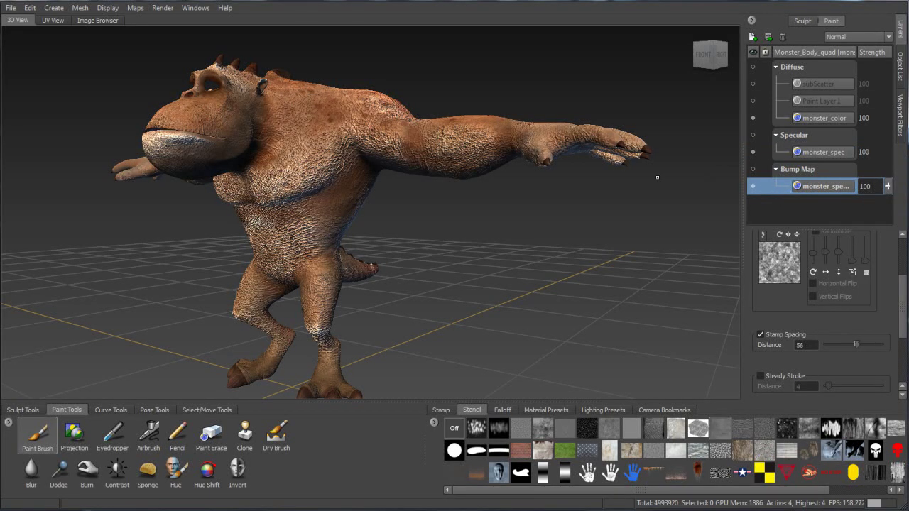
mouse_move(657, 177)
left_mouse_down("alt")
mouse_move(440, 202)
mouse_move(542, 174)
left_mouse_up("alt")
scroll(440, 202, "up", 5)
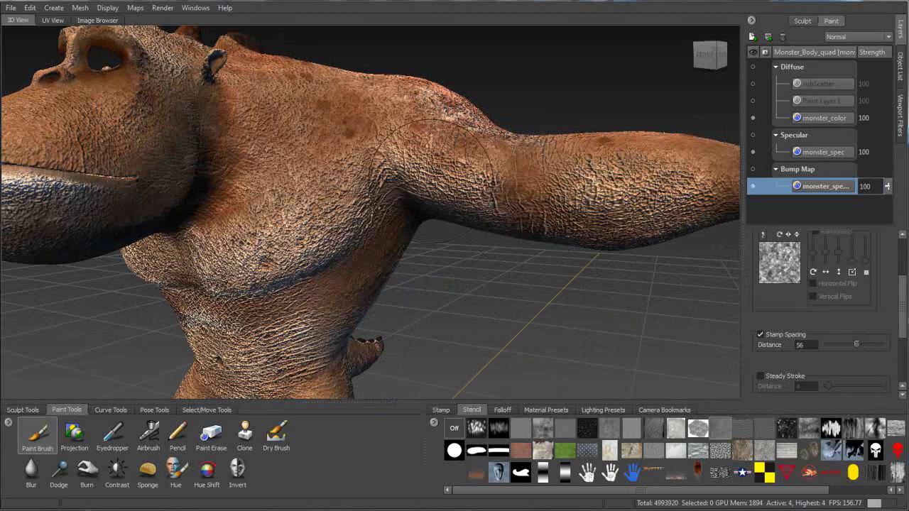
mouse_move(522, 167)
left_mouse_down("alt")
mouse_move(522, 142)
mouse_move(494, 164)
mouse_move(500, 188)
left_mouse_up("alt")
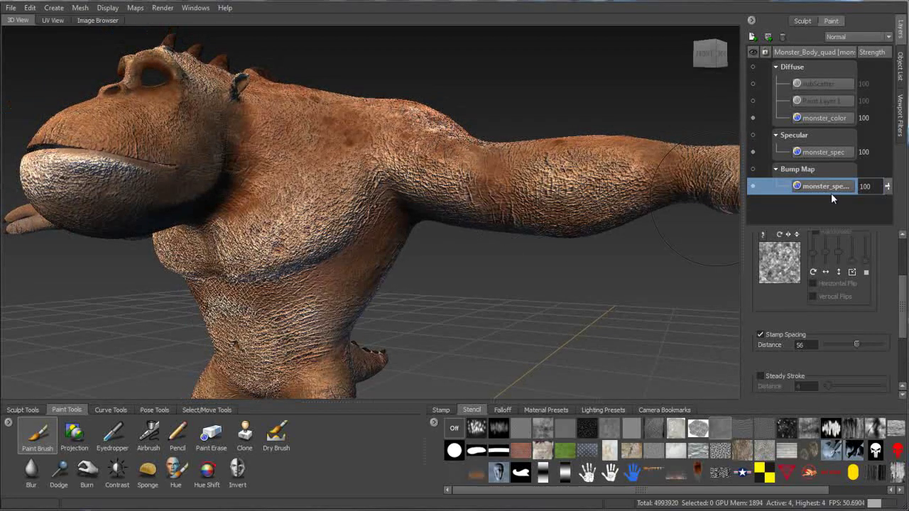
Step: Enlarge the layer list and generate a normal map from the bump layer
left_click_drag(826, 226, 823, 277)
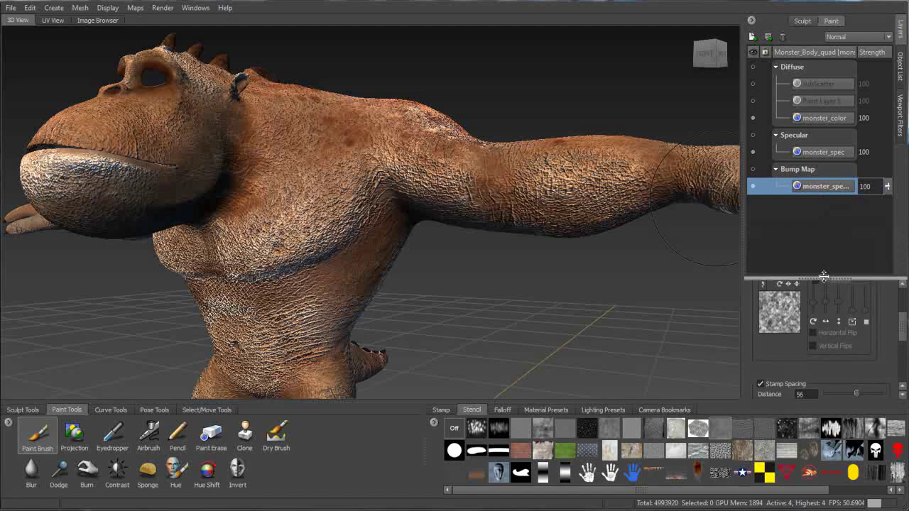
right_click(815, 189)
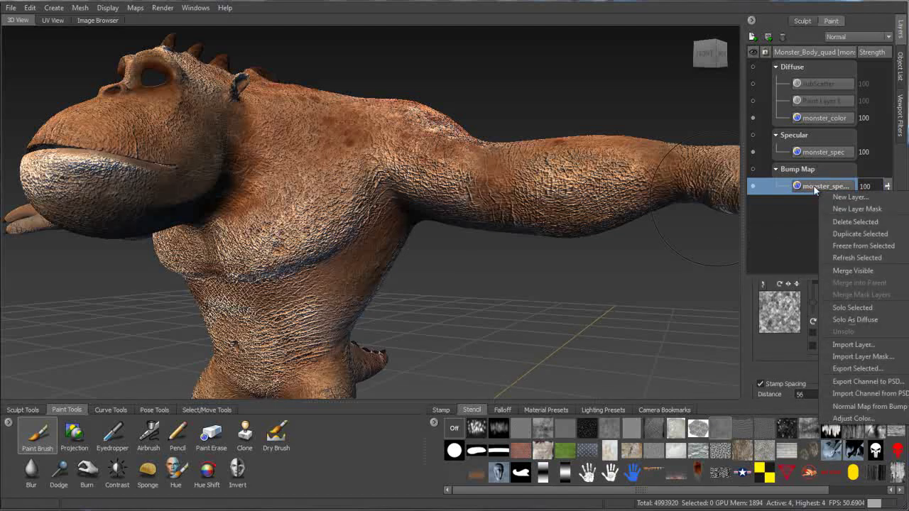
left_click(851, 408)
left_click(462, 274)
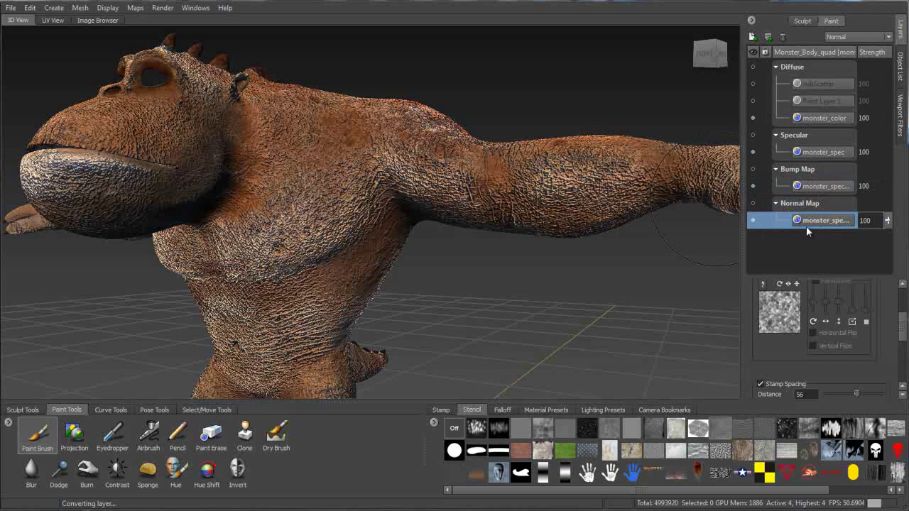
Step: Hide the Bump Map layer, set the Normal Map layer's strength to 32, and compare the model with and without it
left_click(752, 188)
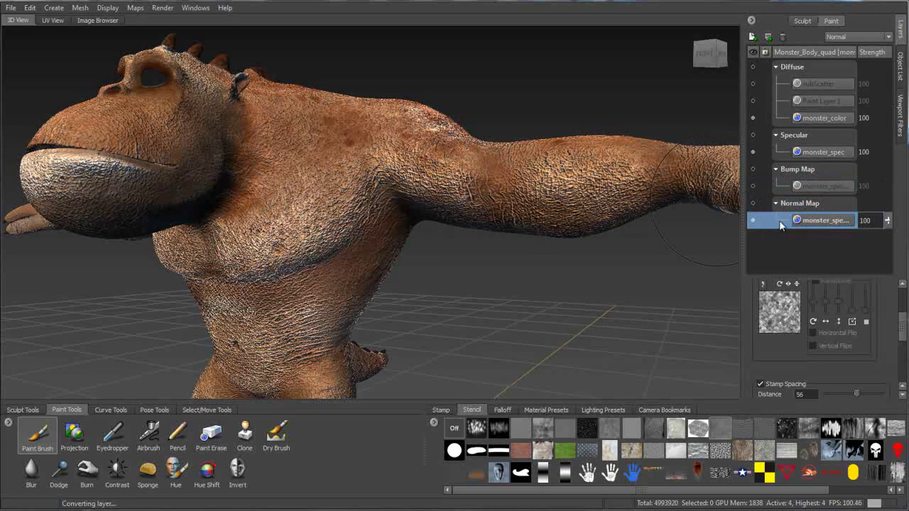
left_click_drag(887, 220, 885, 269)
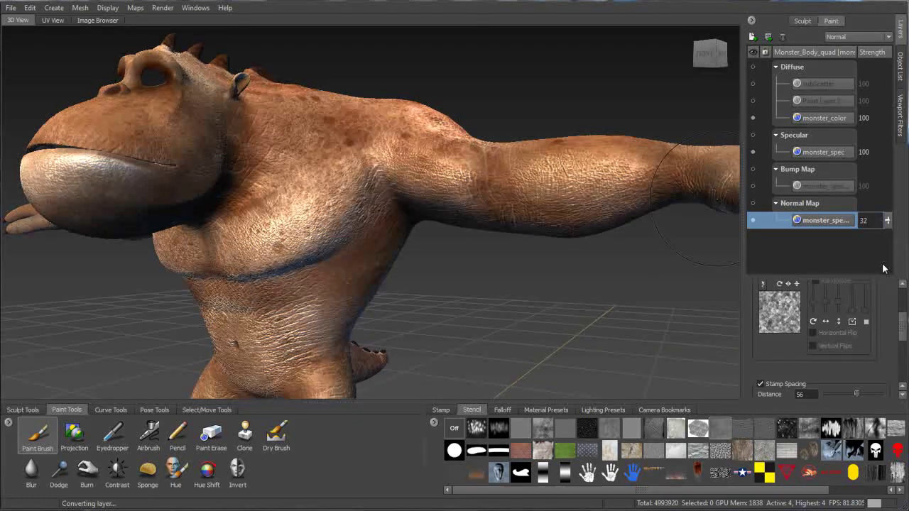
right_click_drag(365, 182, 404, 186, "alt")
mouse_move(404, 186)
left_mouse_down("alt")
mouse_move(423, 200)
mouse_move(412, 198)
mouse_move(424, 183)
left_mouse_up("alt")
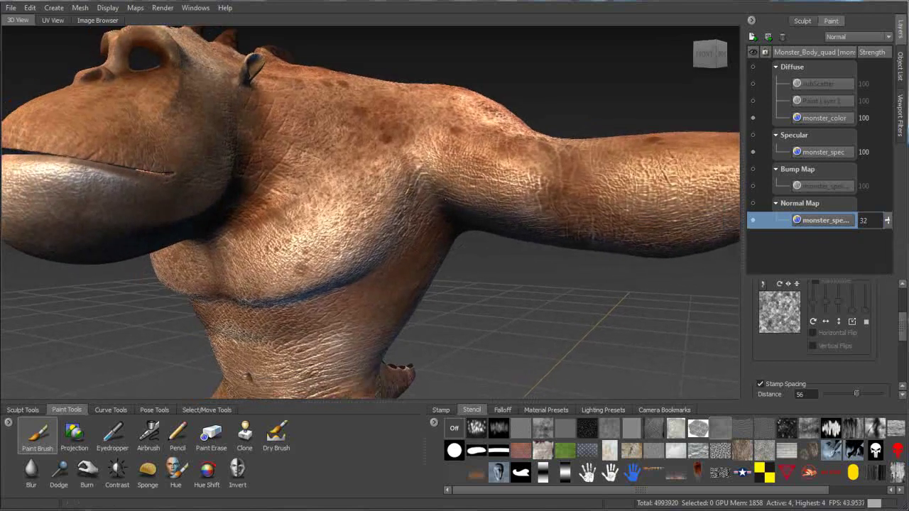
left_click(753, 222)
left_click(753, 222)
key("a")
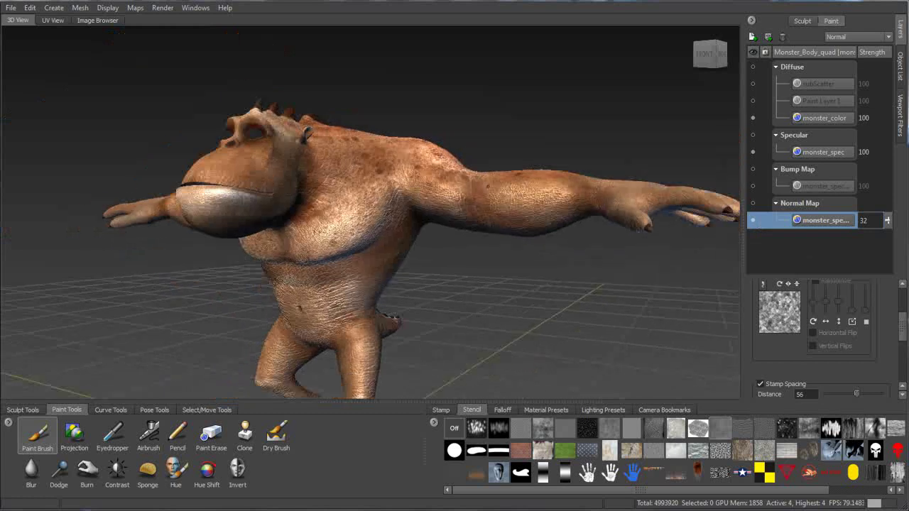
Step: Accept the Maya send preferences with paint layers flattened in each channel and sculpt layers flattened before sending
left_click_drag(565, 207, 270, 202, "alt")
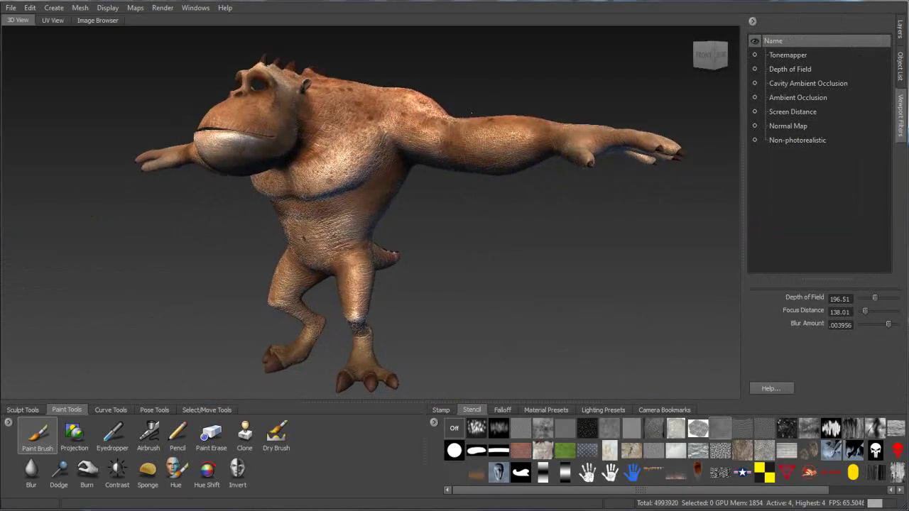
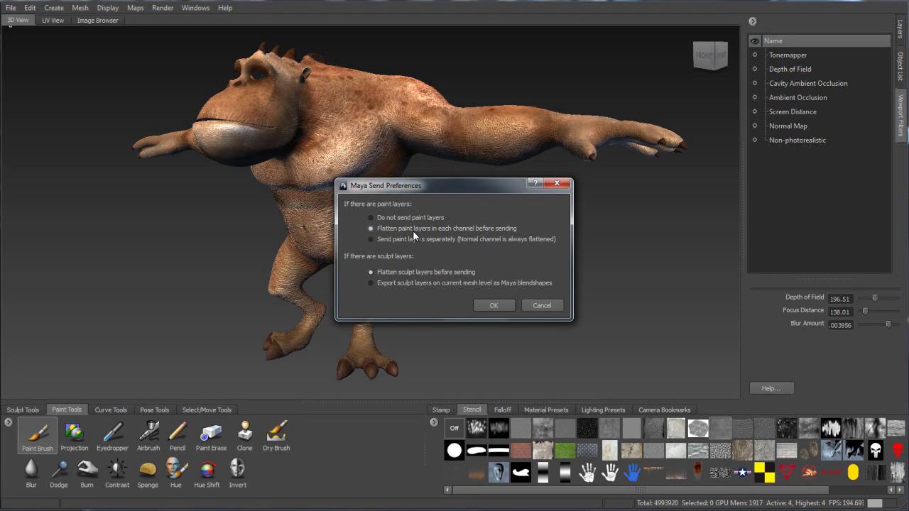
left_click_drag(418, 188, 490, 189)
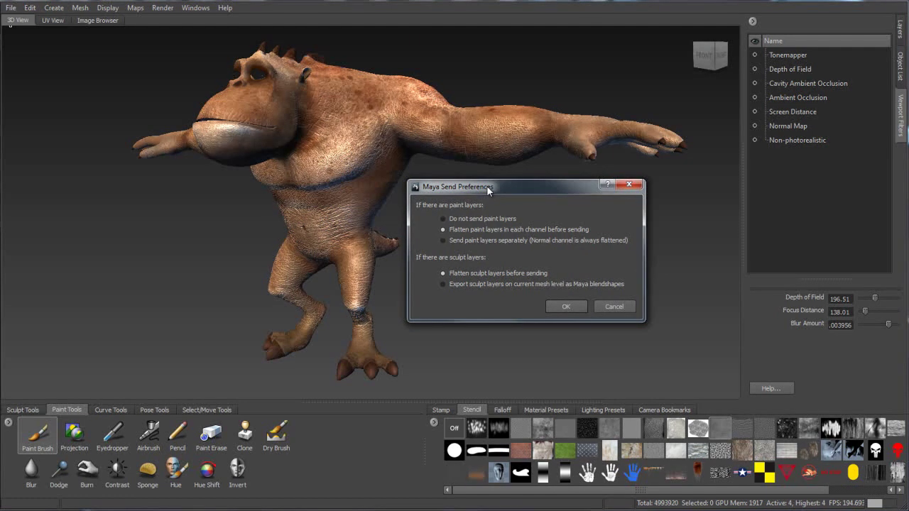
left_click_drag(499, 191, 527, 194)
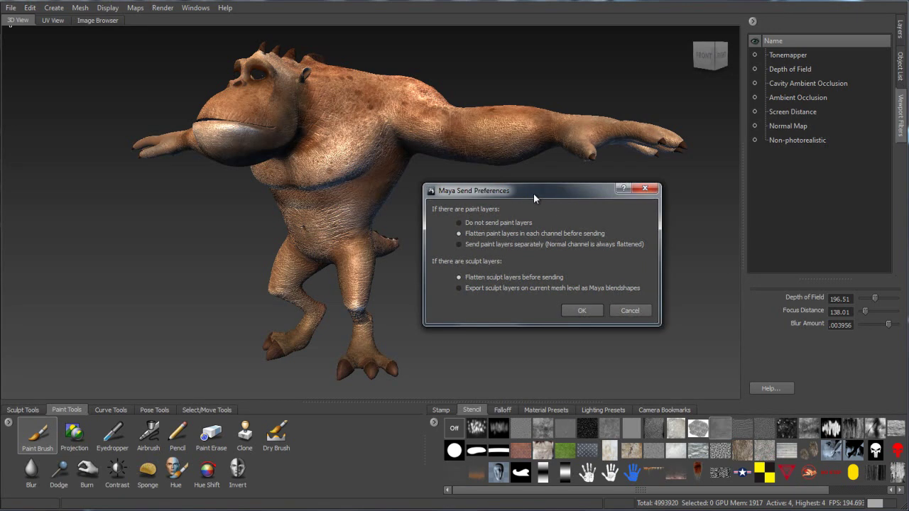
left_click(582, 311)
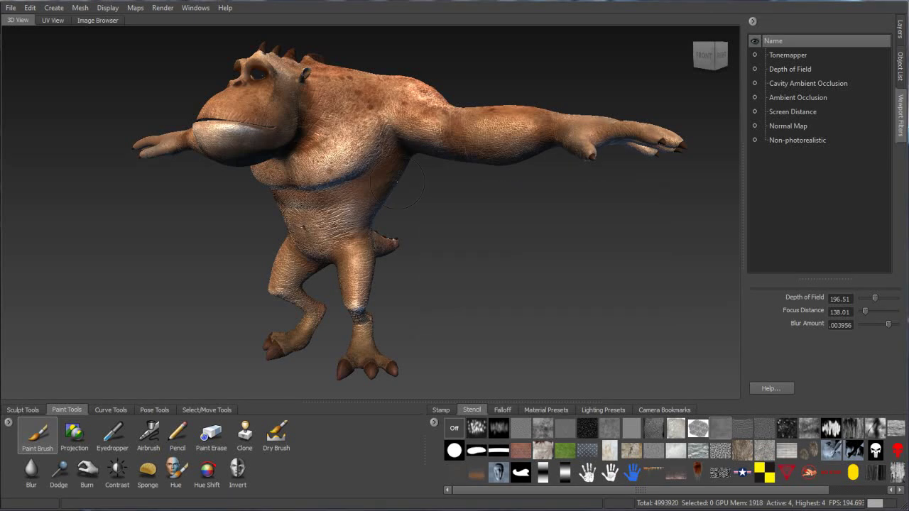
Step: Send the selected monster to Maya as a new scene
left_click(19, 14)
mouse_move(57, 71)
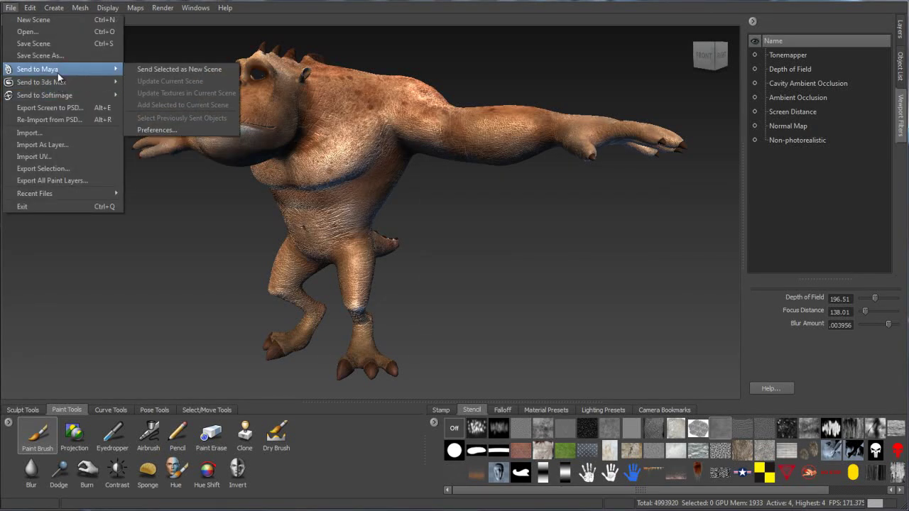
left_click(170, 70)
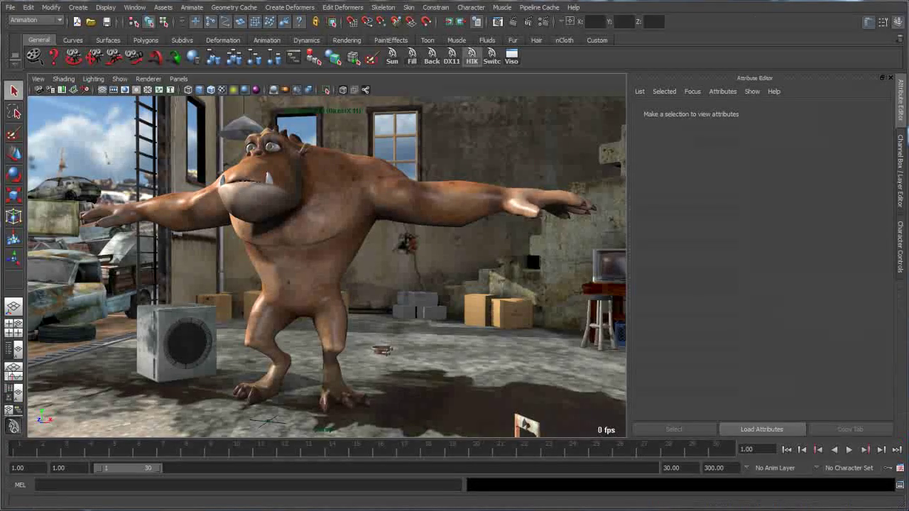
Step: Examine the monster and garage in Maya's viewport, shaded without textures and with the scene lights on
left_click_drag(449, 232, 492, 253, "alt")
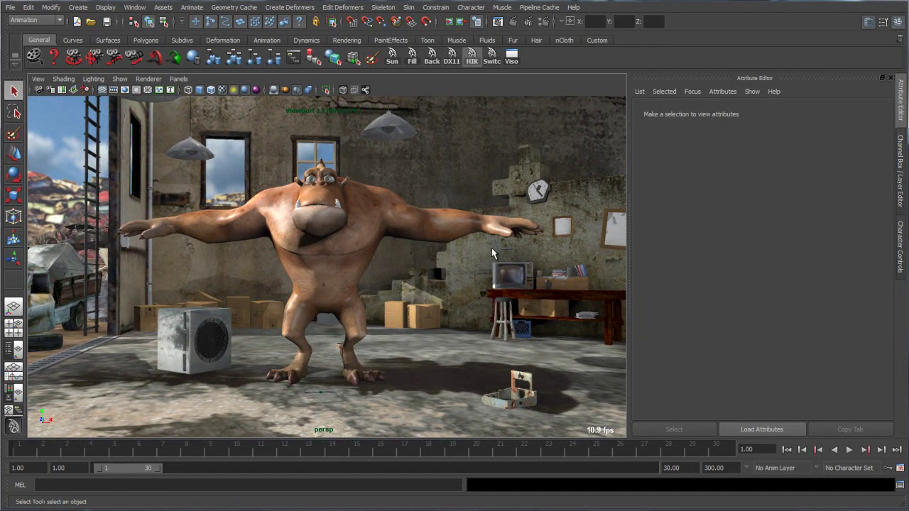
key("5")
mouse_move(465, 236)
left_mouse_down("alt")
mouse_move(433, 237)
mouse_move(516, 242)
mouse_move(380, 234)
left_mouse_up("alt")
left_click_drag(509, 186, 340, 234, "alt")
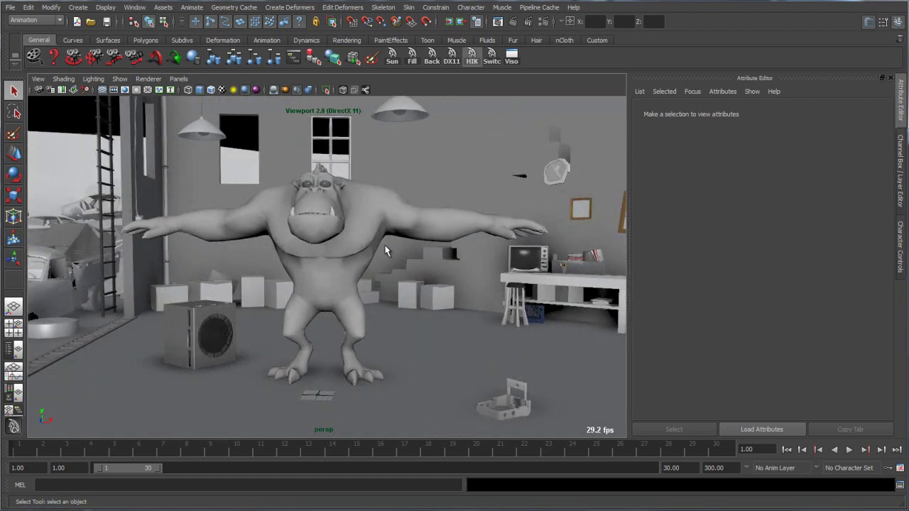
left_click_drag(388, 251, 393, 246, "alt")
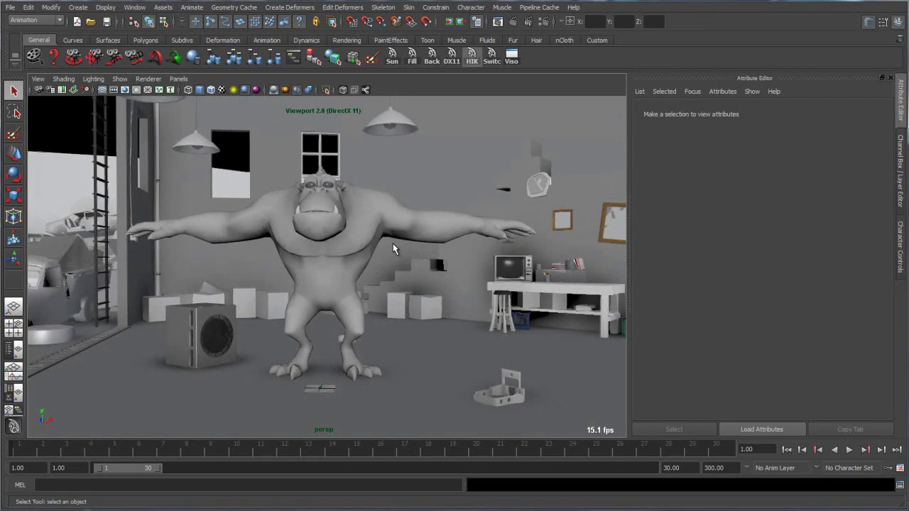
key("7")
left_click_drag(421, 216, 392, 224, "alt")
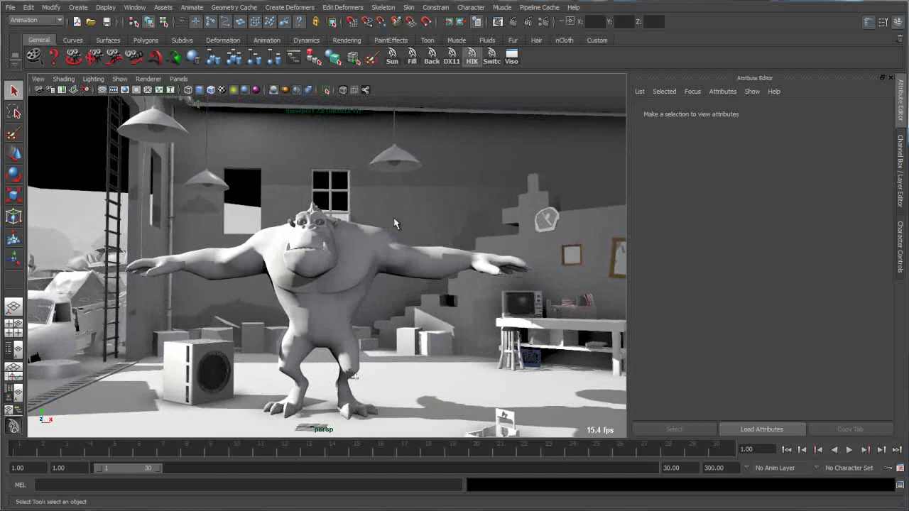
Step: Select the back point light, light the viewport with only the selected light, and move it around the room
left_click(432, 60)
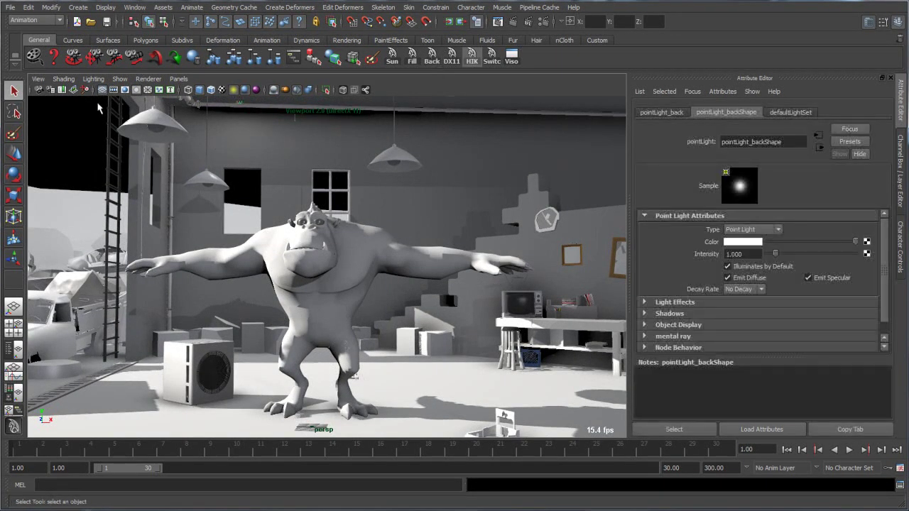
left_click(93, 79)
left_click(108, 124)
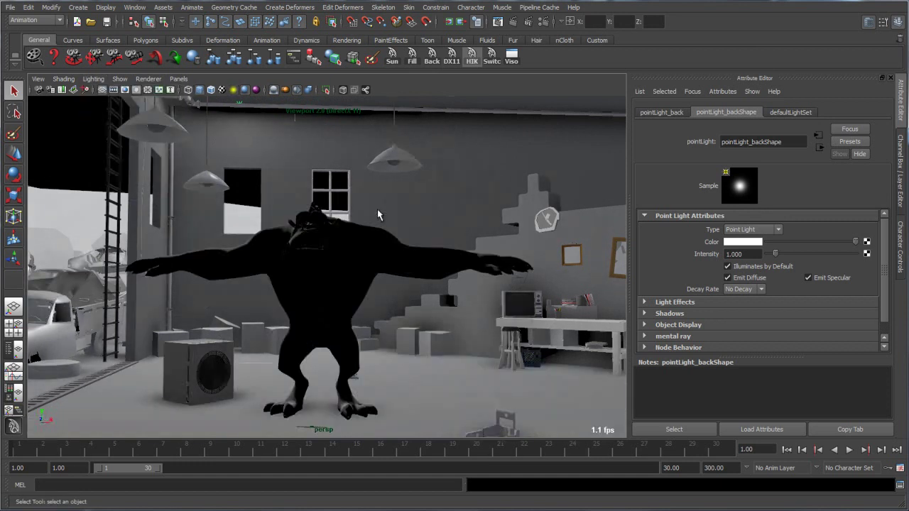
left_click_drag(385, 215, 368, 225, "alt")
key("w")
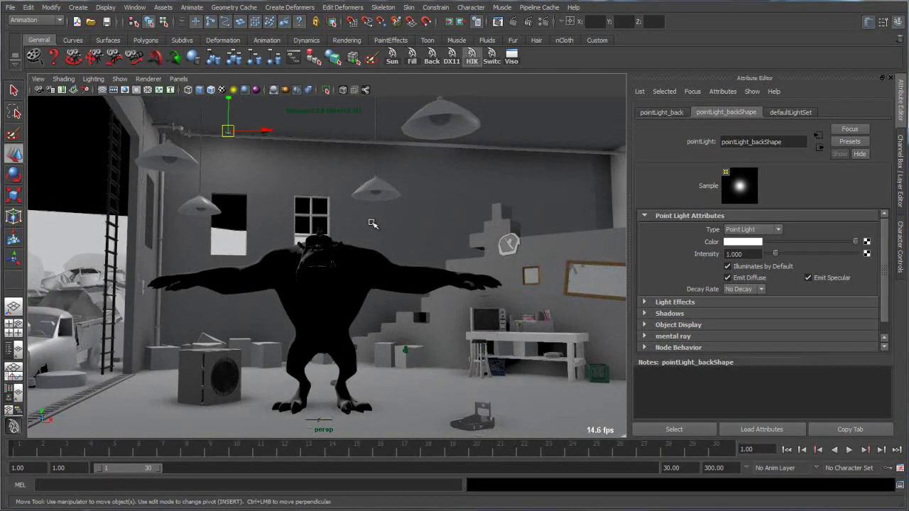
scroll(371, 221, "up", 1)
left_click_drag(224, 125, 451, 186)
middle_click_drag(451, 186, 353, 171)
left_click_drag(353, 171, 411, 182, "alt")
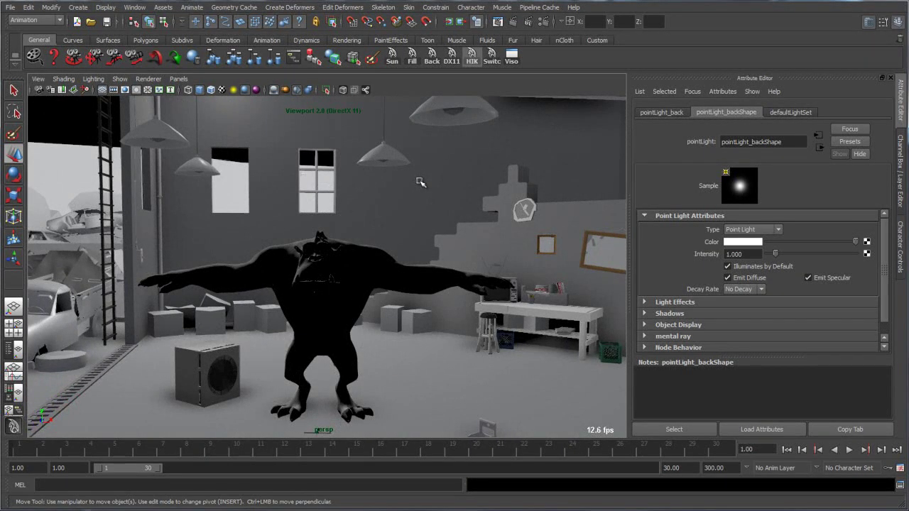
Step: Display the scene with its textures in the viewport
key("6")
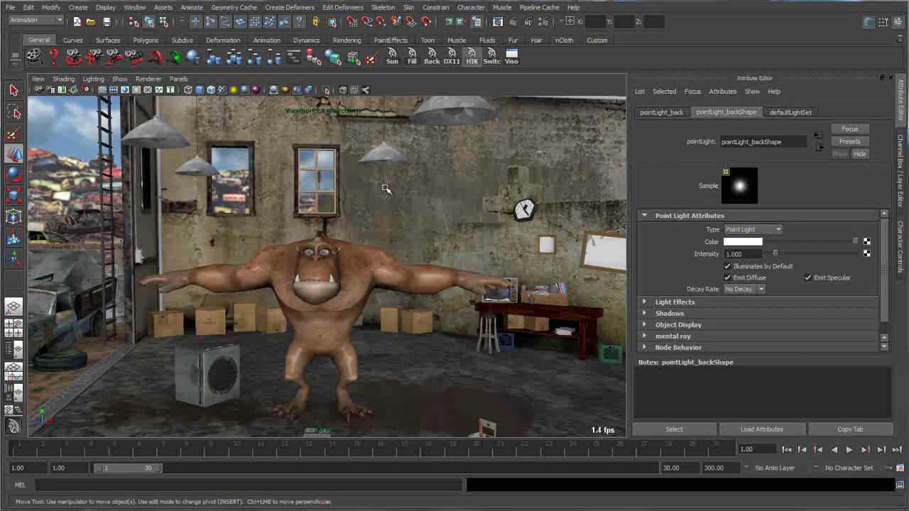
right_click_drag(387, 189, 455, 172, "alt")
Step: Choose DirectX 11 as the Viewport 2.0 rendering engine in the Display preferences and save them
left_click(134, 7)
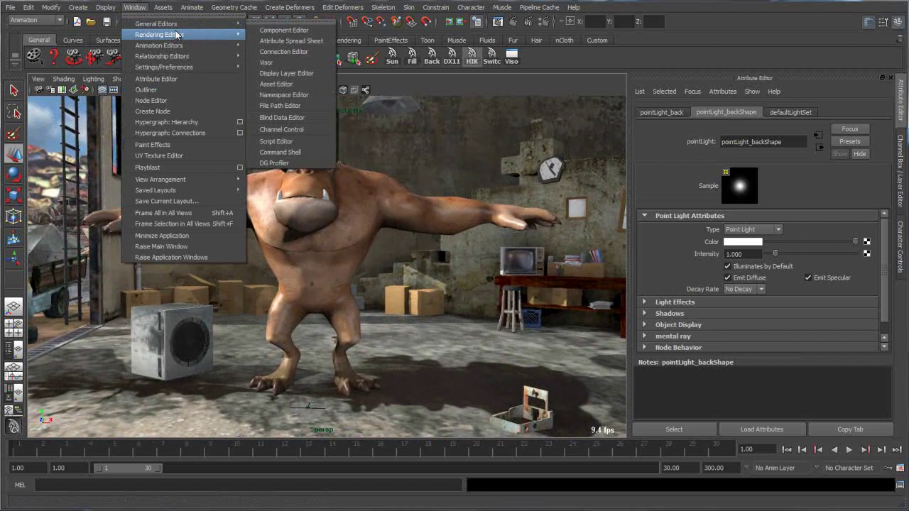
left_click(280, 67)
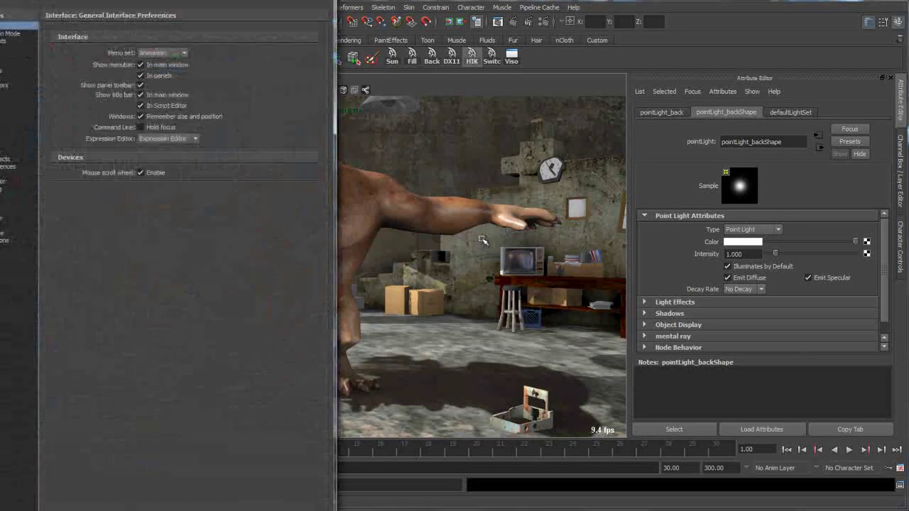
left_click_drag(214, 0, 363, 39)
left_click(130, 116)
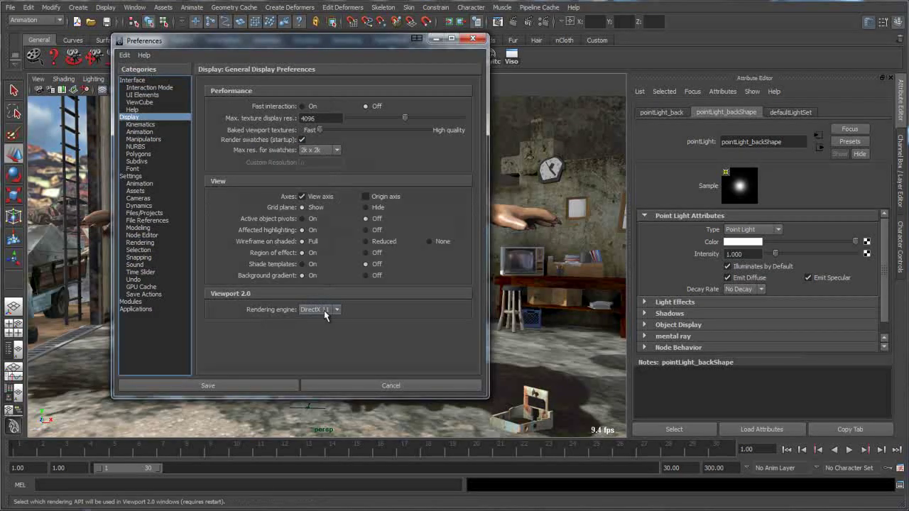
left_click(339, 314)
left_click(333, 319)
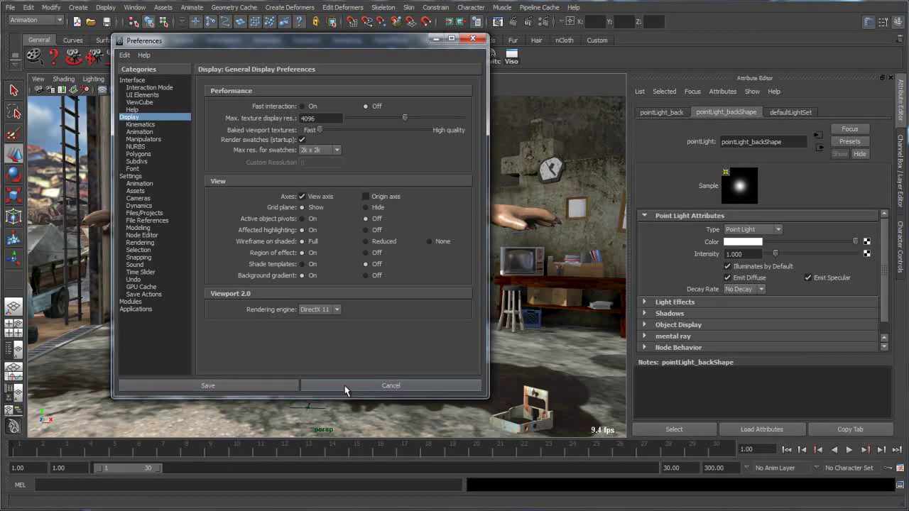
left_click(479, 41)
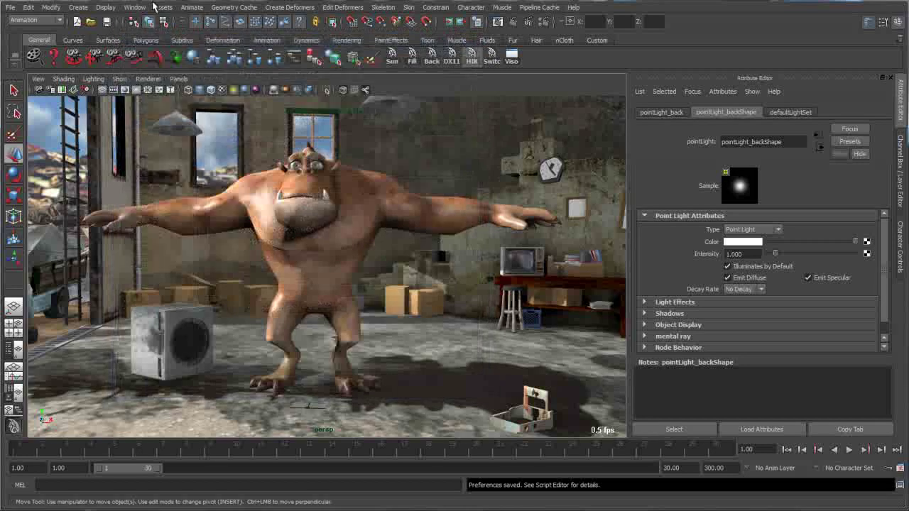
Step: Create a DirectX 11 Shader in the Hypershade and close the Hypershade
left_click(134, 7)
mouse_move(162, 24)
left_click(270, 62)
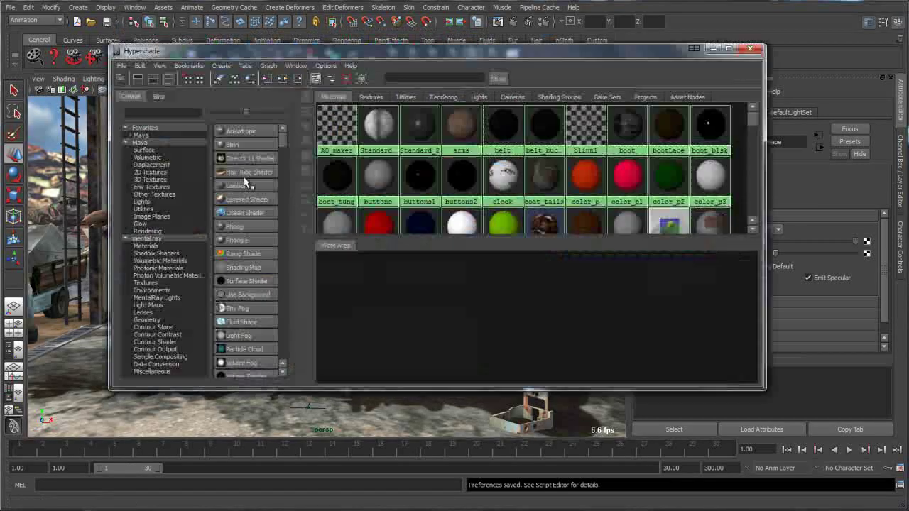
left_click(262, 163)
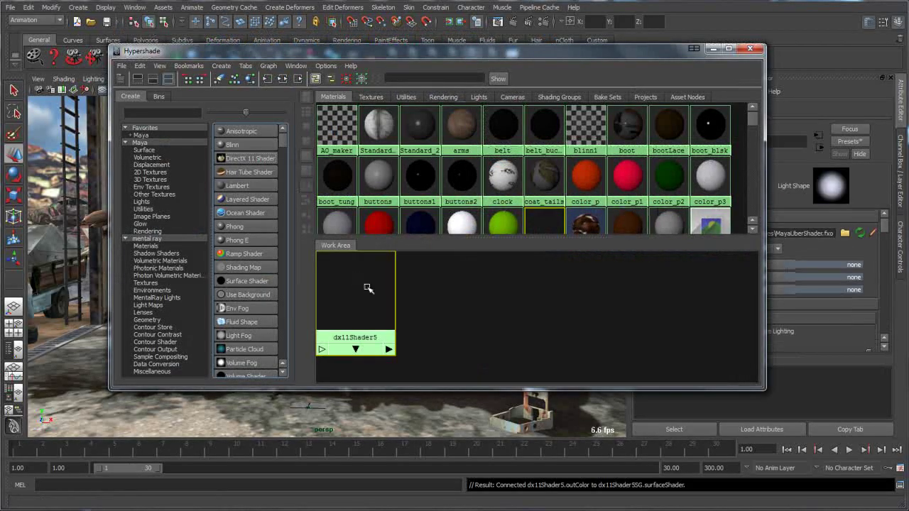
left_click(749, 50)
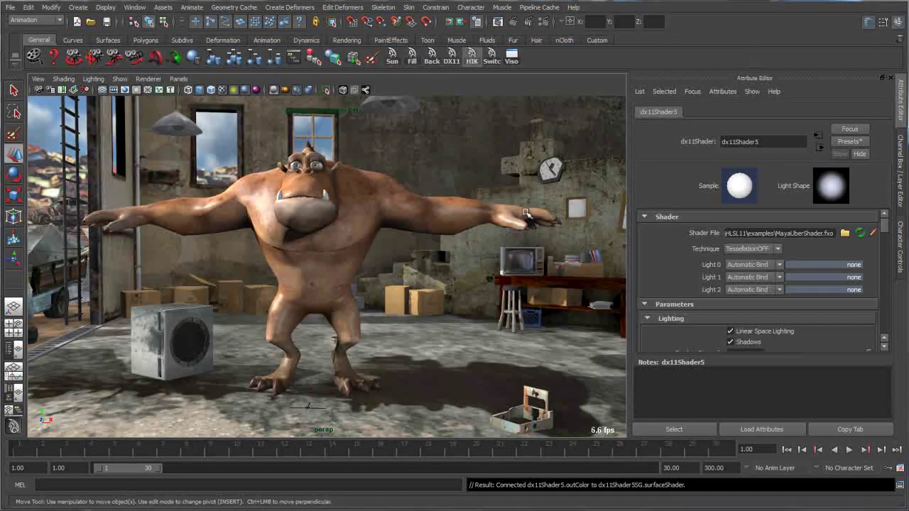
Step: Examine the new DirectX 11 shader's file, MayaUberShader.fxo, and its attributes
left_click_drag(465, 211, 497, 209, "alt")
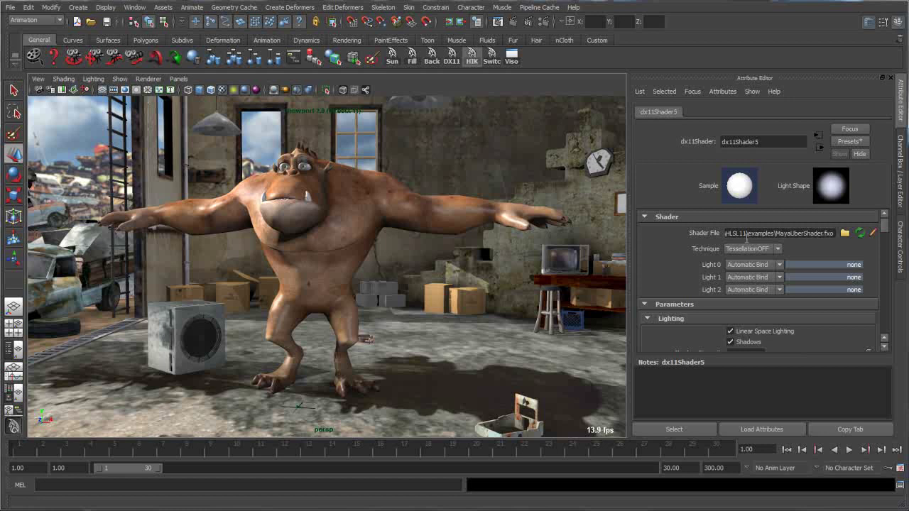
left_click(830, 233)
type("o")
key("Return")
left_click_drag(775, 233, 849, 236)
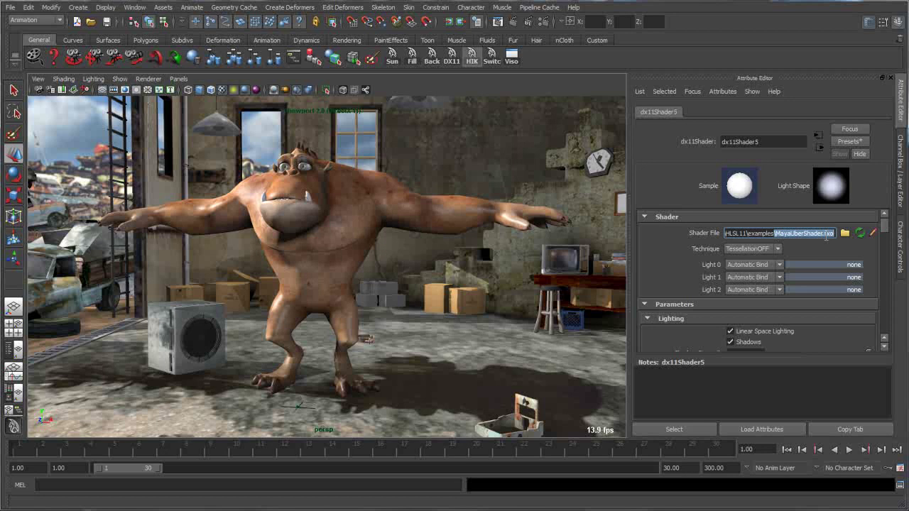
mouse_move(885, 229)
left_mouse_down()
mouse_move(883, 309)
mouse_move(873, 332)
mouse_move(892, 226)
left_mouse_up()
Step: Open the monster's DirectX 11 shader attributes and set its technique to TessellationON
left_click_drag(381, 195, 317, 118, "alt")
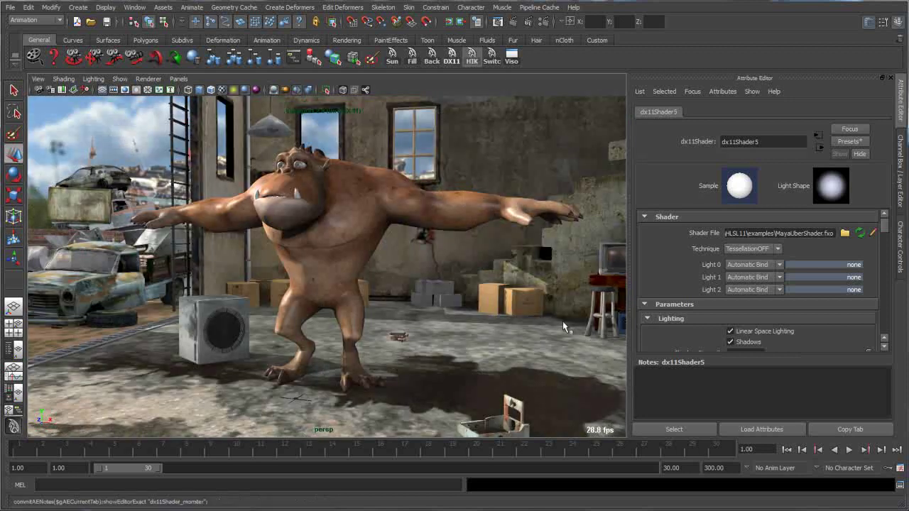
left_click_drag(464, 228, 510, 253)
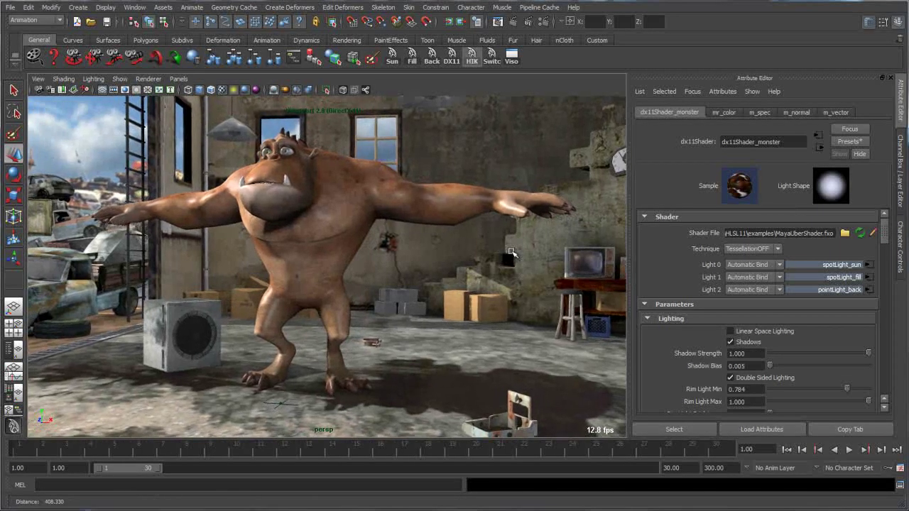
left_click(779, 249)
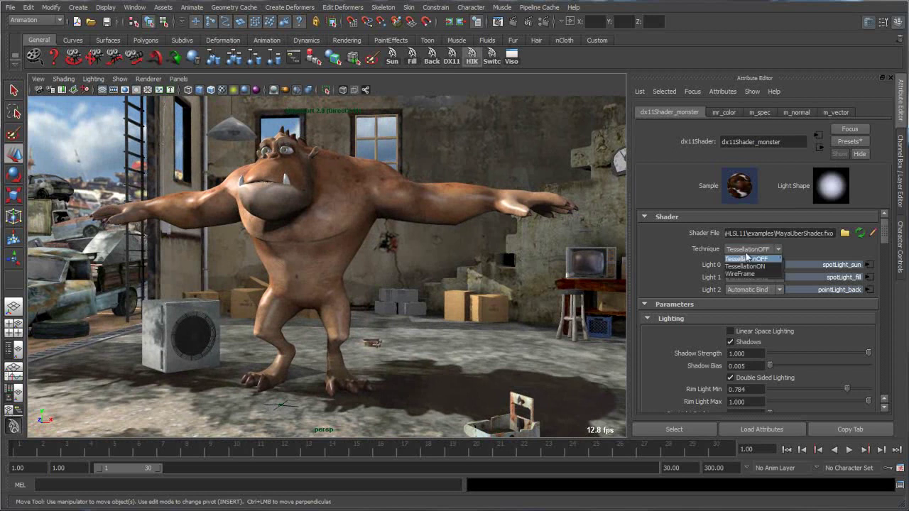
left_click(745, 266)
left_click_drag(340, 248, 420, 242, "alt")
right_click_drag(420, 242, 429, 241, "alt")
left_click_drag(429, 241, 563, 224, "alt")
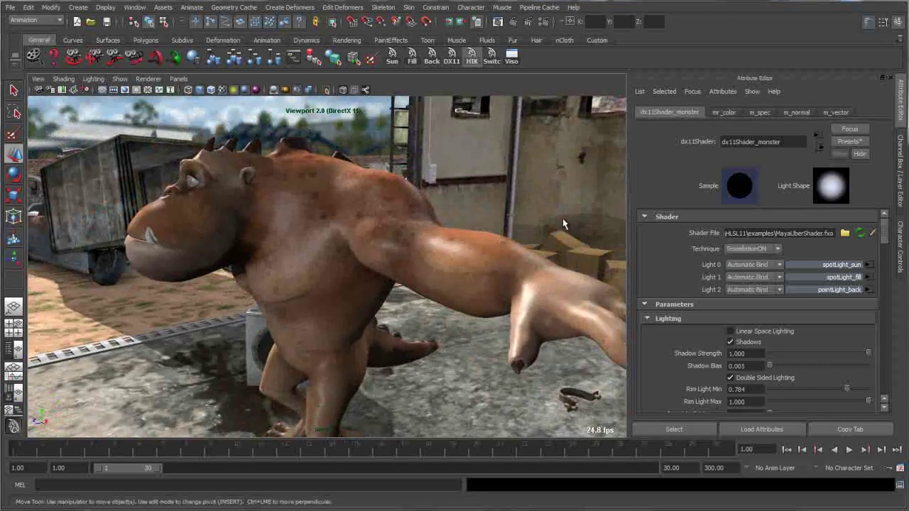
mouse_move(886, 234)
left_mouse_down()
mouse_move(885, 264)
mouse_move(889, 223)
left_mouse_up()
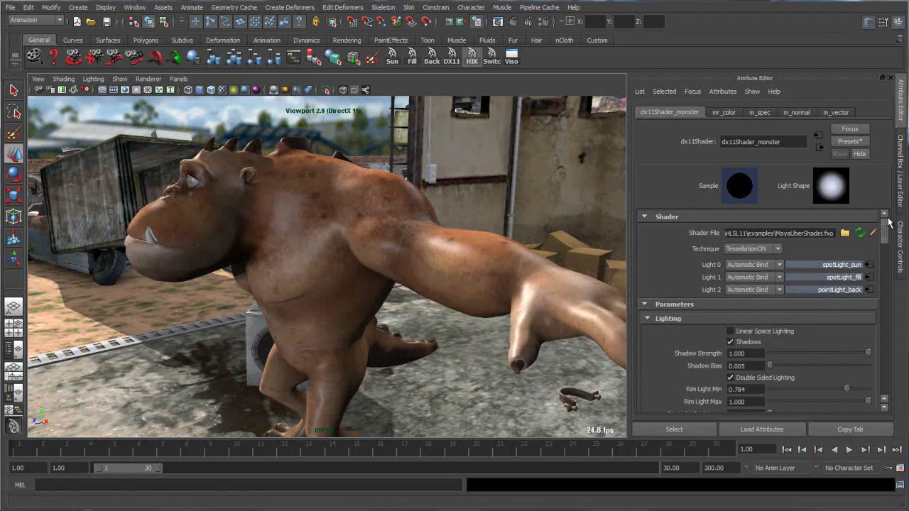
Step: Preview the monster's tessellated mesh using the shader's WireFrame technique
left_click_drag(526, 257, 427, 261, "alt")
left_click(753, 249)
left_click(753, 281)
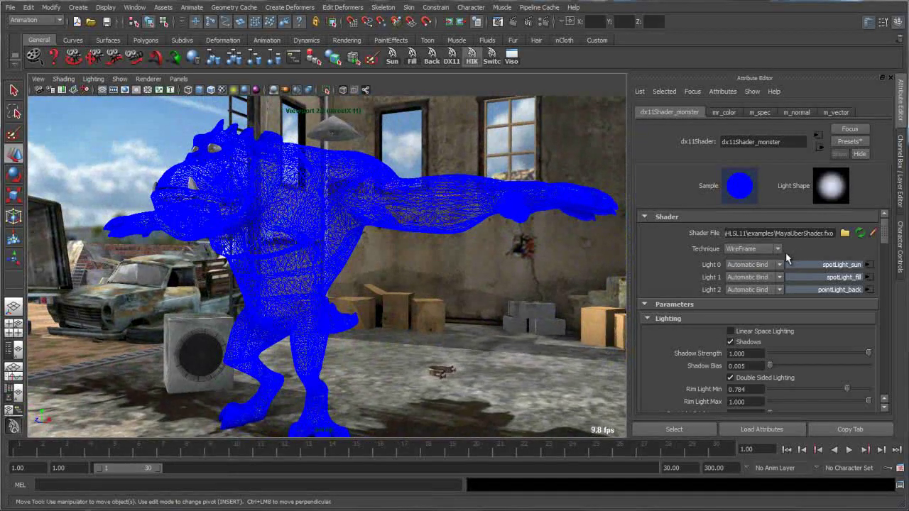
Step: Set the monster shader's Rim Light Min to 0.259, Rim Light Max to 0.943 and Rim Light Brightness to 0
scroll(738, 277, "down", 3)
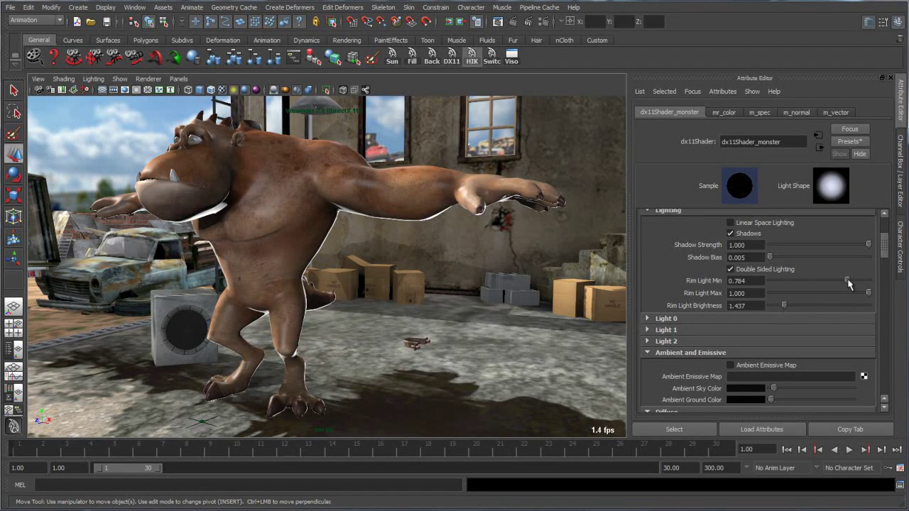
left_click_drag(847, 281, 801, 280)
left_click_drag(867, 293, 773, 308)
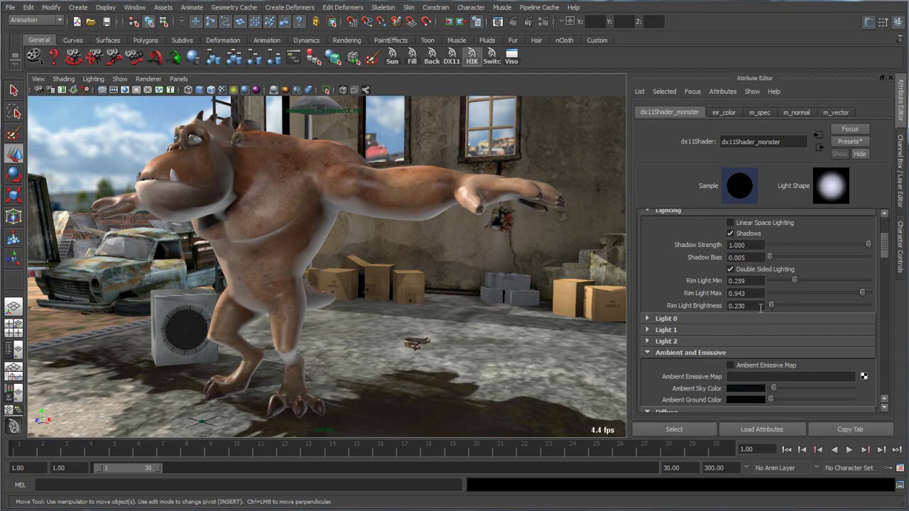
left_click_drag(772, 307, 766, 305)
Step: Try Linear Space Lighting on the monster's shader, turn it back off, and return to the light assignments
left_click(730, 222)
left_click_drag(369, 277, 335, 263, "alt")
left_click(730, 222)
left_click_drag(411, 237, 433, 266, "alt")
left_click_drag(884, 253, 886, 243)
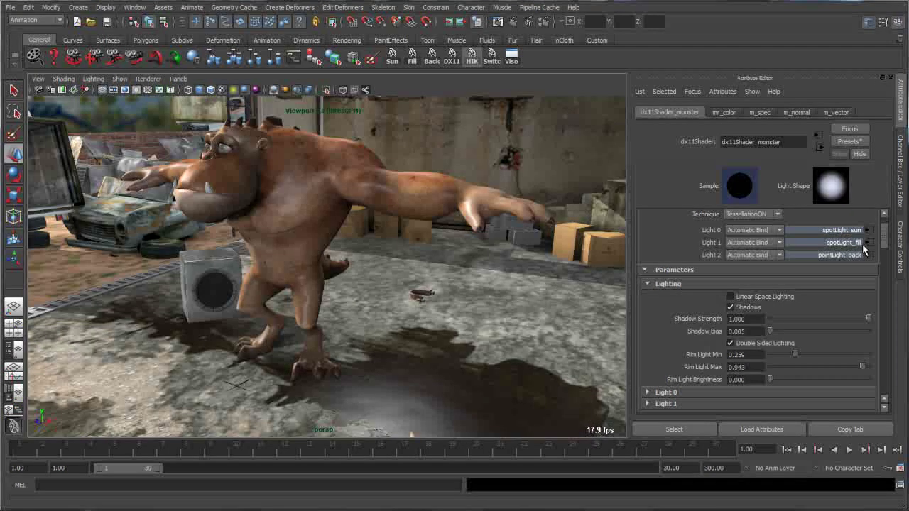
Step: Examine the Light 0 parameters of the monster's shader, including color, intensity and cone angle, and collapse the group again
left_click_drag(886, 244, 886, 261)
left_click(647, 258)
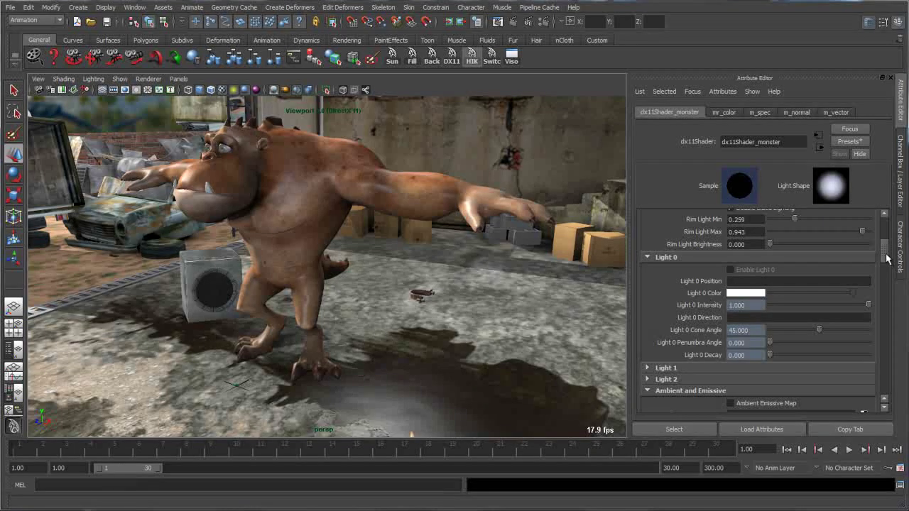
left_click_drag(889, 260, 889, 258)
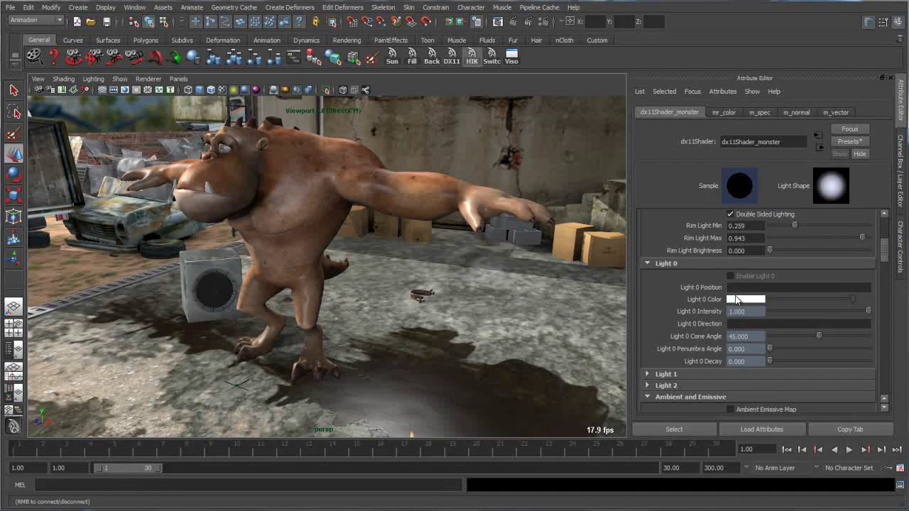
left_click(647, 262)
Step: Preview the monster without its Diffuse Map, and turn the mr_color diffuse map back on
left_click_drag(884, 250, 886, 271)
left_click(730, 242)
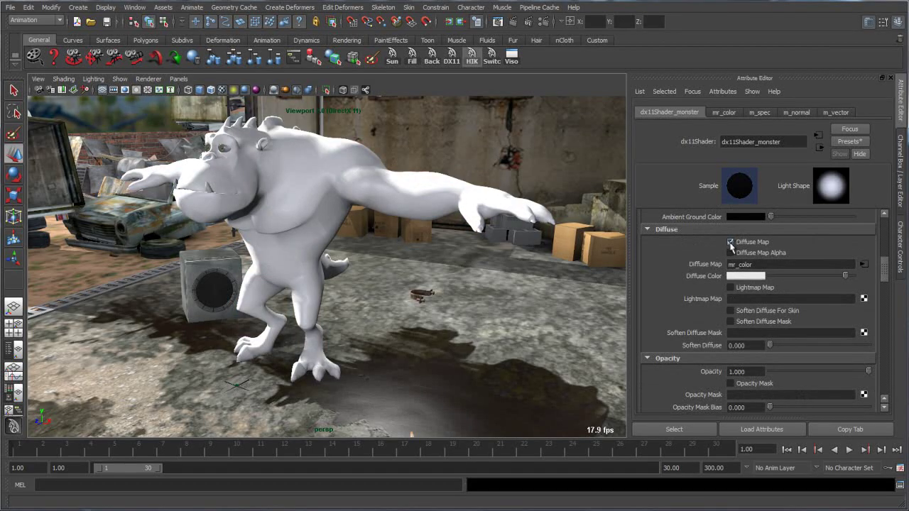
left_click(731, 243)
left_click(758, 264)
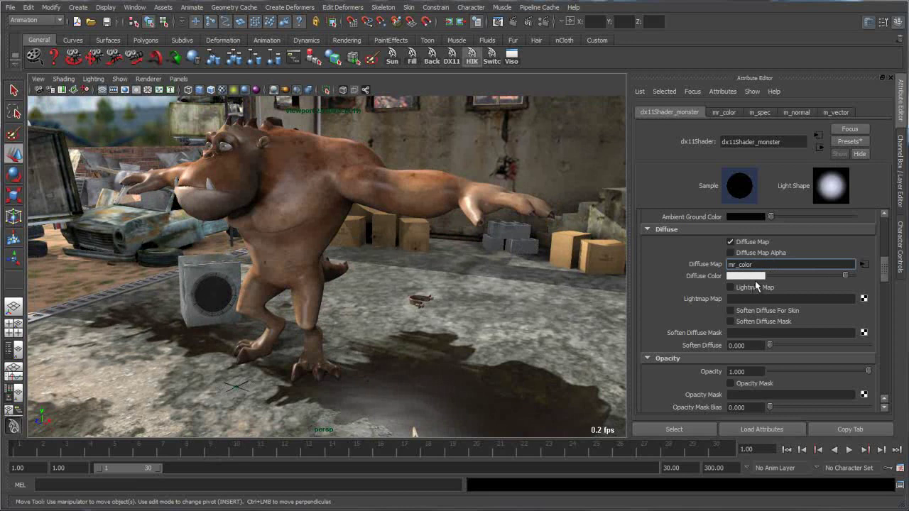
Step: Enable the m_spec Specular Map on the monster's shader and inspect the highlights on its back and shoulder
left_click_drag(886, 274, 868, 263)
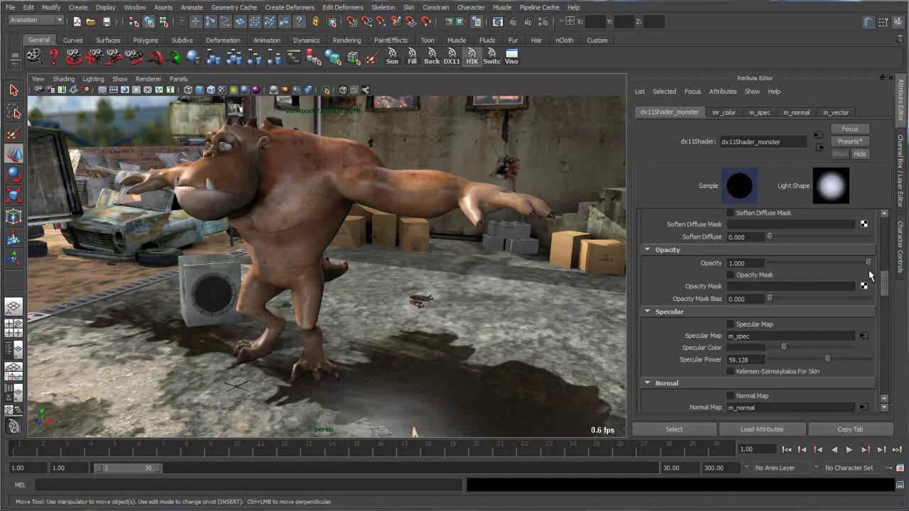
left_click_drag(885, 285, 886, 292)
left_click_drag(440, 268, 725, 267, "alt")
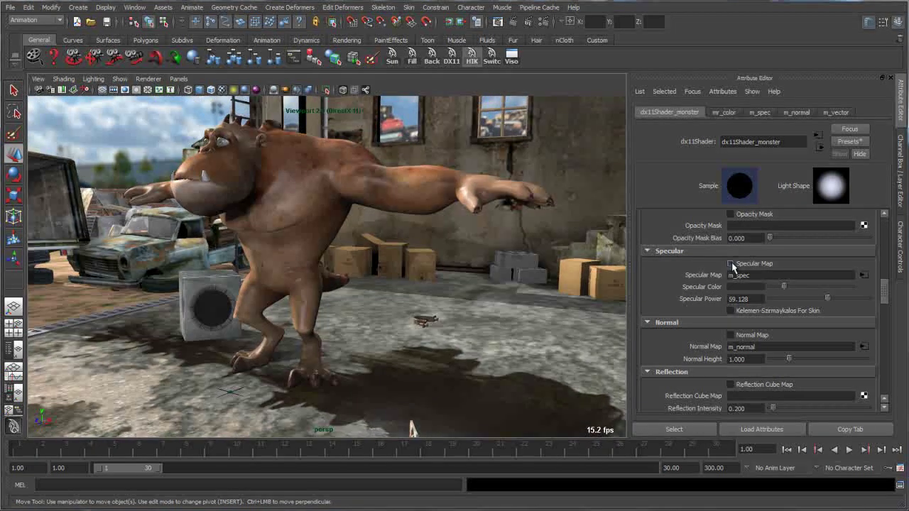
left_click(730, 263)
left_click_drag(441, 235, 351, 305, "alt")
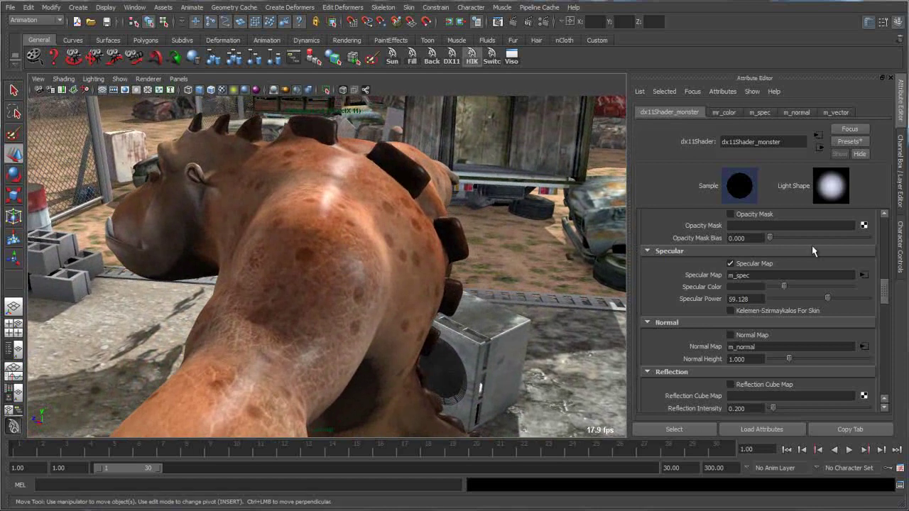
Step: Brighten the monster shader's Specular Color, enable Kelemen-Szirmaykalos For Skin, and set Specular Power to 53.914
left_click_drag(884, 290, 884, 294)
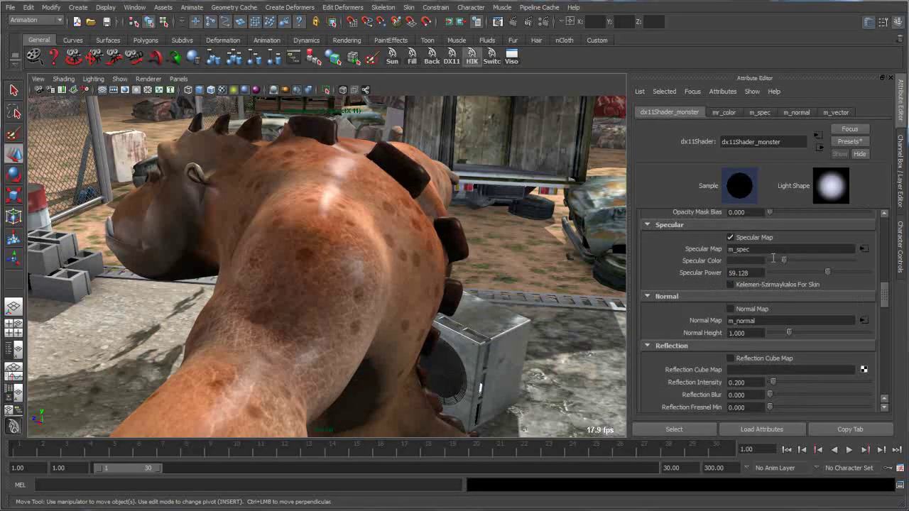
left_click_drag(796, 263, 814, 279)
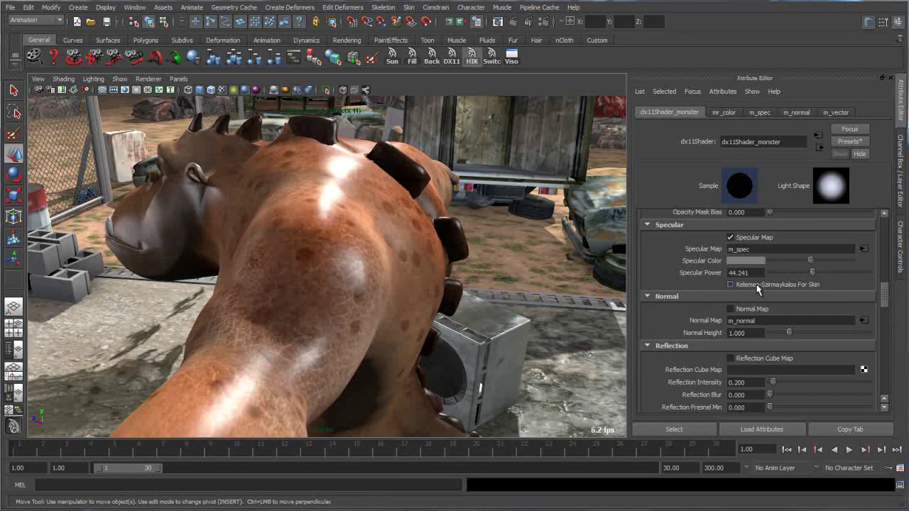
left_click(754, 284)
left_click_drag(594, 196, 615, 198, "alt")
mouse_move(813, 276)
left_mouse_down()
mouse_move(832, 273)
mouse_move(801, 267)
mouse_move(821, 277)
mouse_move(796, 277)
mouse_move(866, 286)
mouse_move(805, 283)
mouse_move(821, 284)
left_mouse_up()
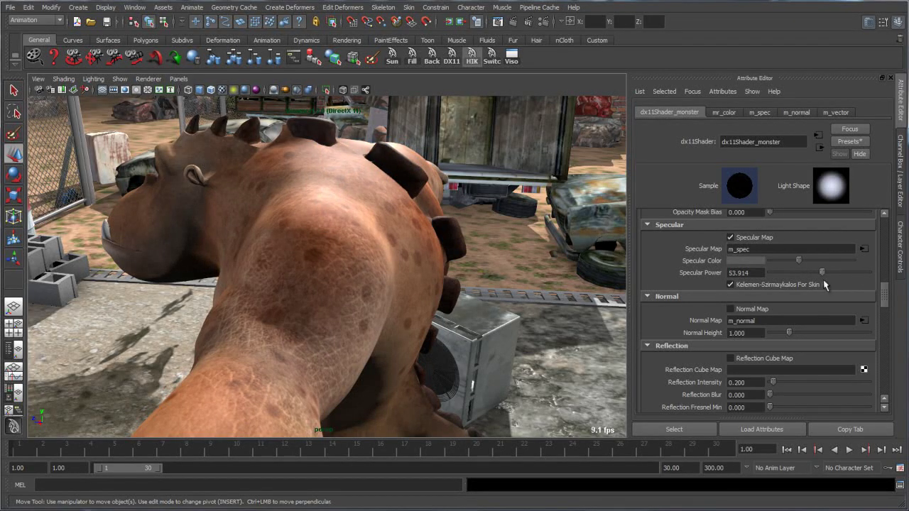
Step: Enable the m_normal Normal Map on the monster's shader and inspect the skin detail on its back
mouse_move(385, 220)
left_mouse_down("alt")
mouse_move(385, 197)
mouse_move(392, 219)
left_mouse_up("alt")
right_click_drag(457, 266, 525, 278, "alt")
left_click(730, 310)
mouse_move(554, 269)
left_mouse_down("alt")
mouse_move(562, 261)
mouse_move(499, 265)
mouse_move(538, 259)
mouse_move(561, 267)
left_mouse_up("alt")
Step: Try the Reflection Cube Map option on the monster's shader, turn it back off, and bring up the Tessellation and Displacement settings
left_click_drag(884, 299, 885, 312)
left_click(730, 267)
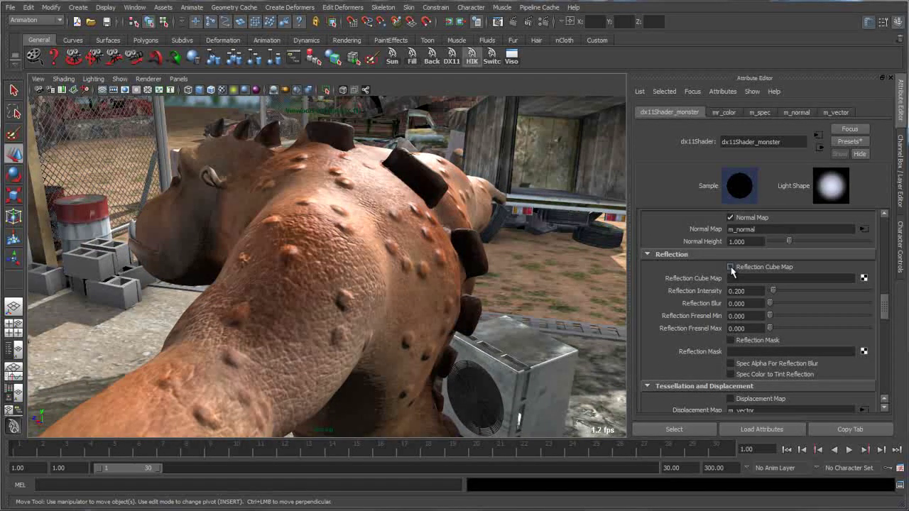
left_click(731, 268)
scroll(885, 314, "down", 5)
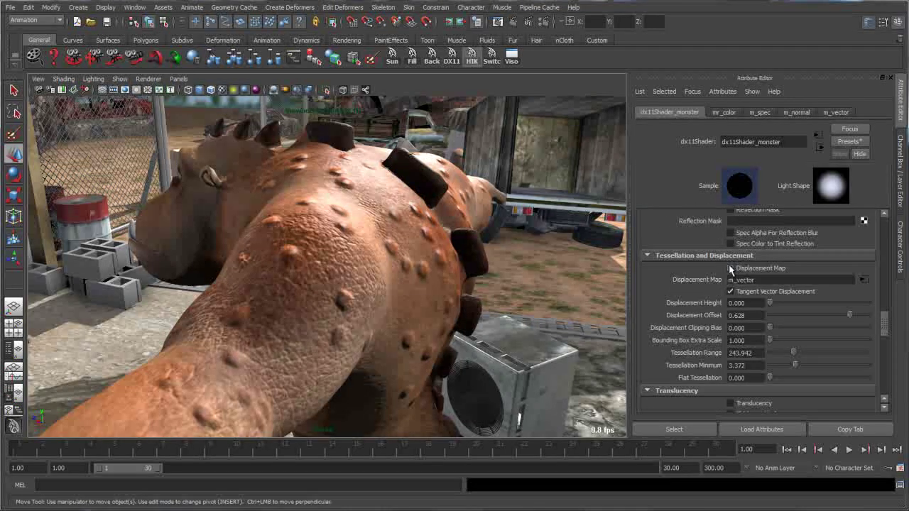
Step: Set the monster shader's Displacement Height to 12 with its displacement map enabled
left_click_drag(526, 245, 571, 244, "alt")
right_click_drag(571, 245, 601, 266, "alt")
left_click_drag(770, 303, 717, 303)
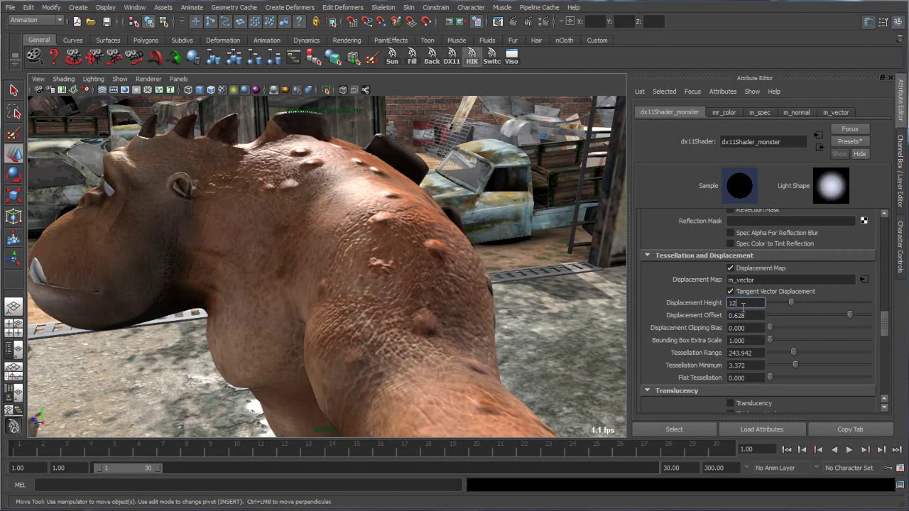
type("12")
key("Tab")
left_click_drag(544, 305, 448, 301, "alt")
Step: Toggle the monster shader's normal map and displacement map off and back on to compare the skin detail
left_click_drag(885, 328, 889, 306)
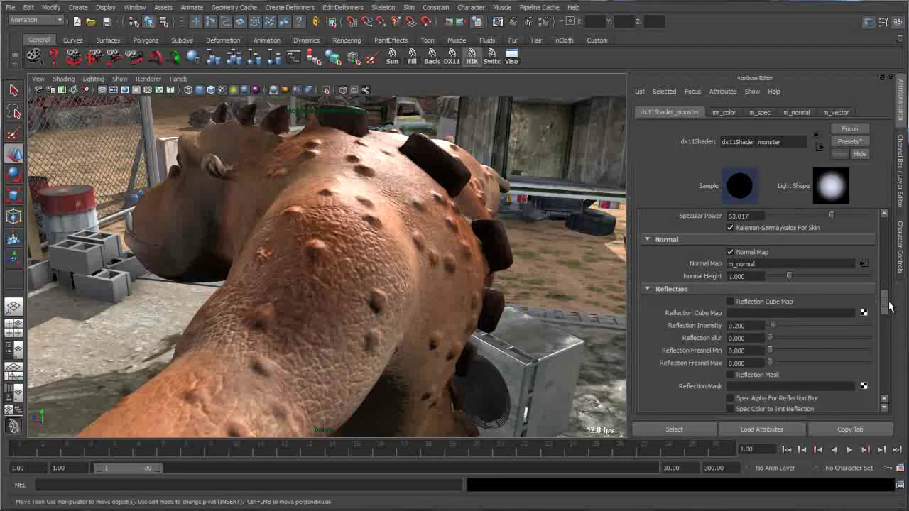
left_click(731, 253)
left_click(730, 252)
left_click(731, 252)
scroll(867, 291, "down", 5)
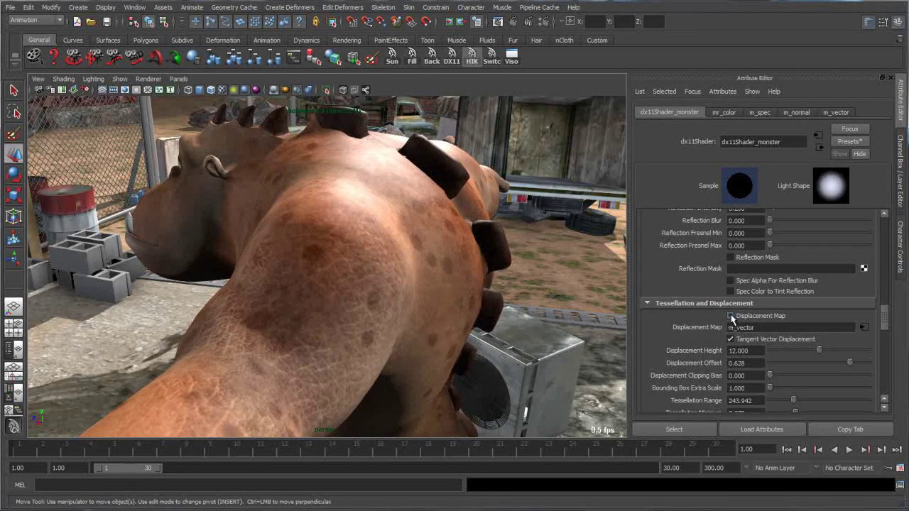
scroll(882, 320, "up", 3)
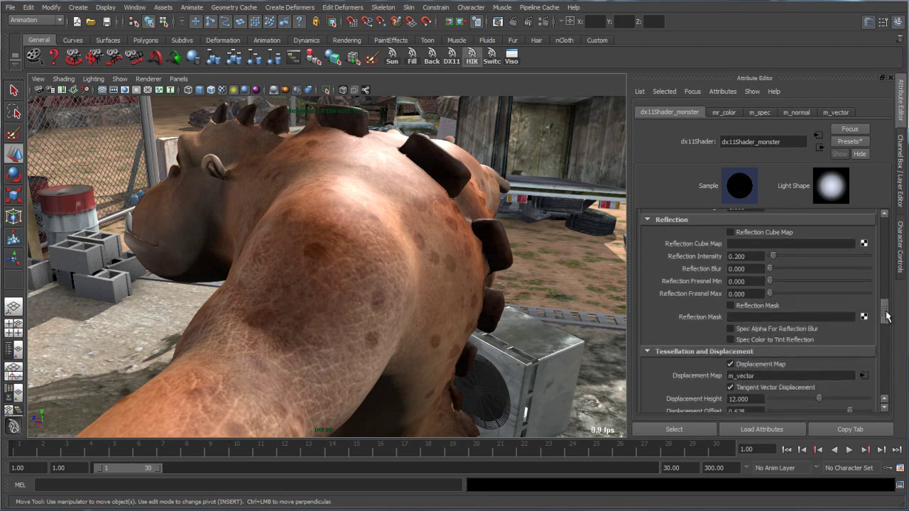
left_click_drag(386, 240, 398, 260, "alt")
scroll(457, 254, "up", 4)
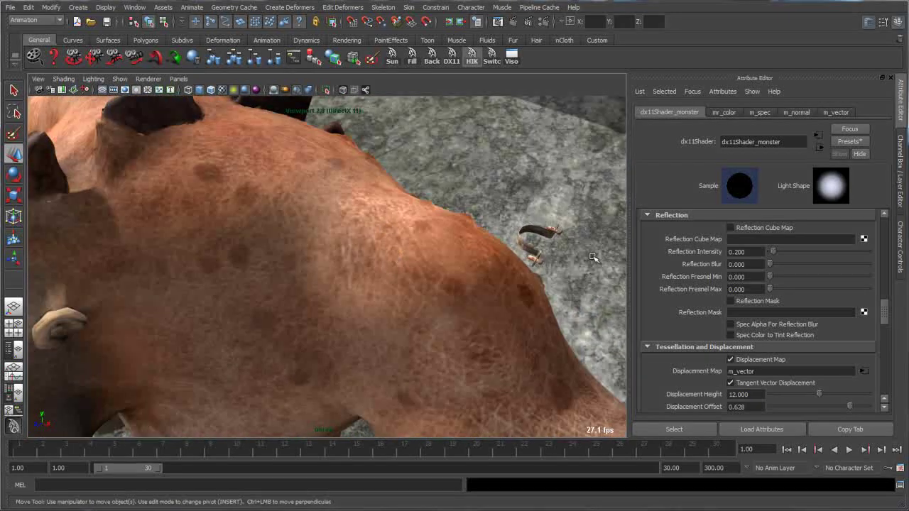
left_click_drag(883, 312, 883, 296)
left_click_drag(540, 241, 490, 257, "alt")
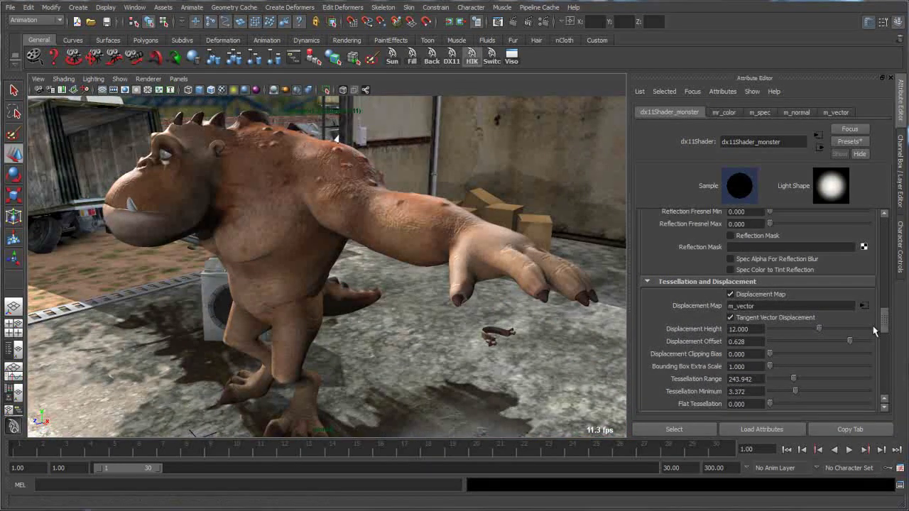
Step: Enable Translucency in the monster shader and view the body from below against the light
left_click_drag(885, 322, 883, 346)
left_click(730, 247)
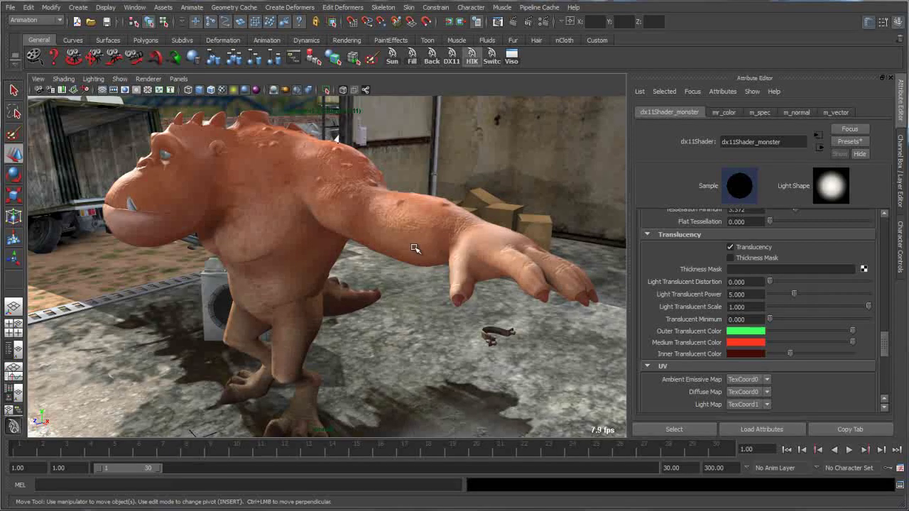
left_click_drag(430, 239, 239, 201, "alt")
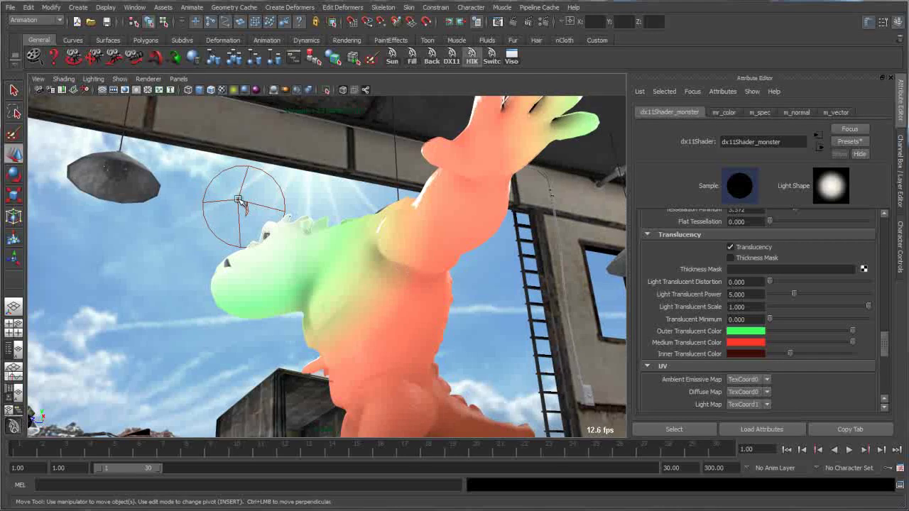
left_click_drag(381, 269, 386, 246, "alt")
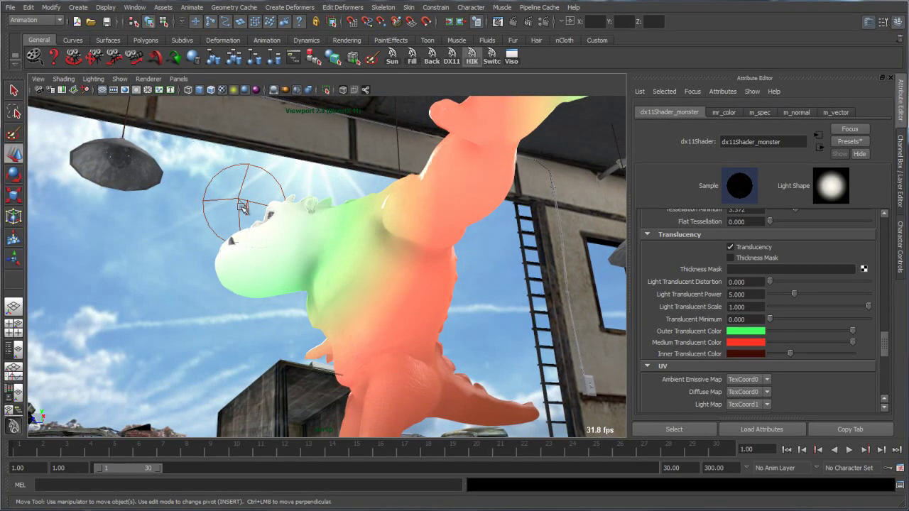
left_click(242, 206)
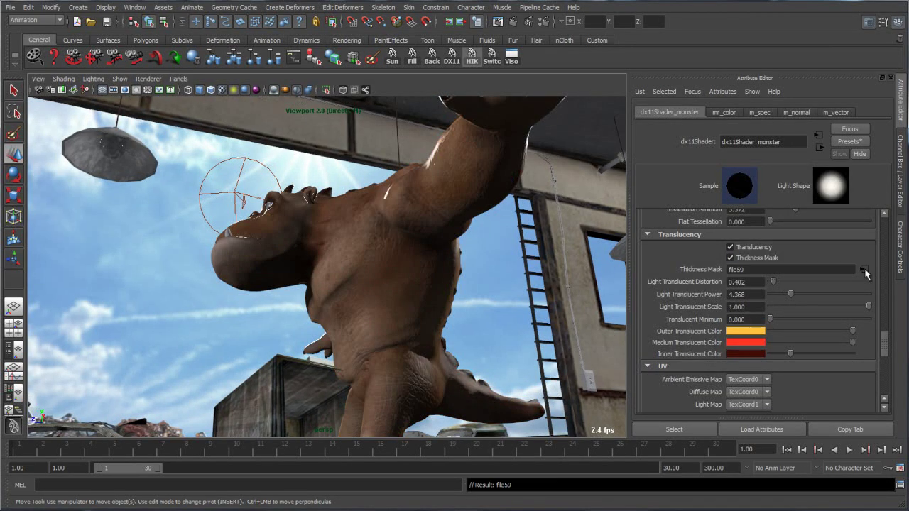
Step: Open the Thickness Mask's file texture and browse for its image in the project's mudBox/monster_Belly_02-files folder
left_click(863, 270)
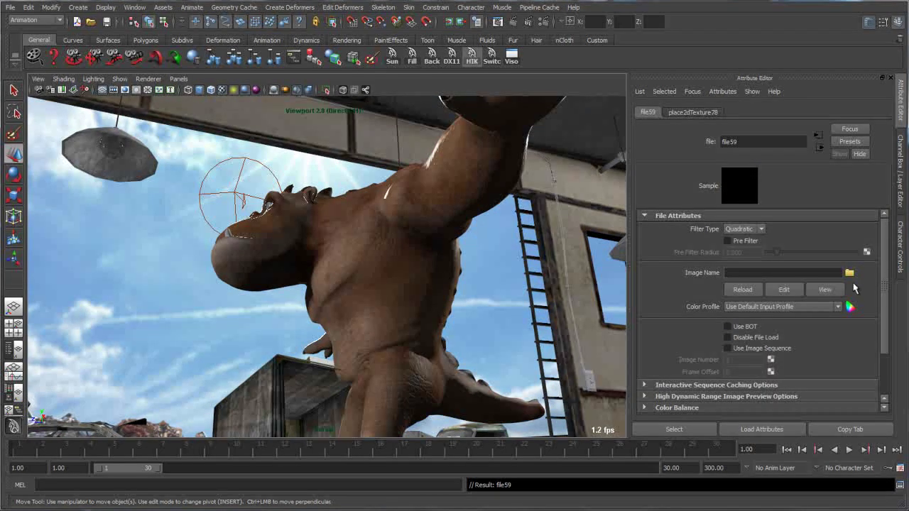
left_click(849, 272)
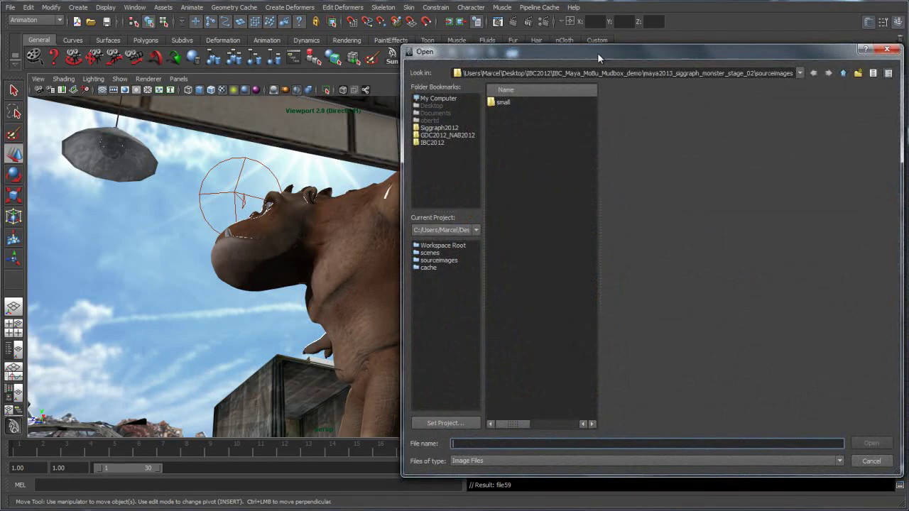
left_click_drag(597, 53, 499, 33)
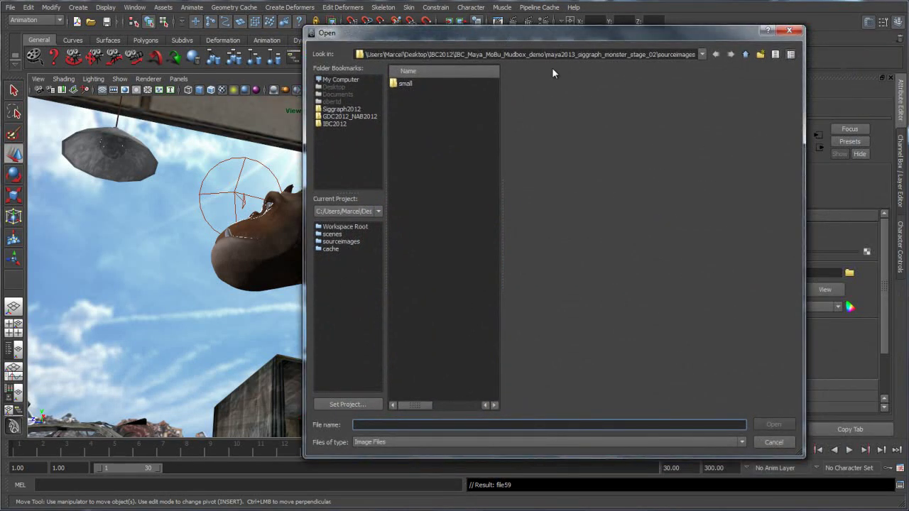
double_click(745, 55)
double_click(440, 94)
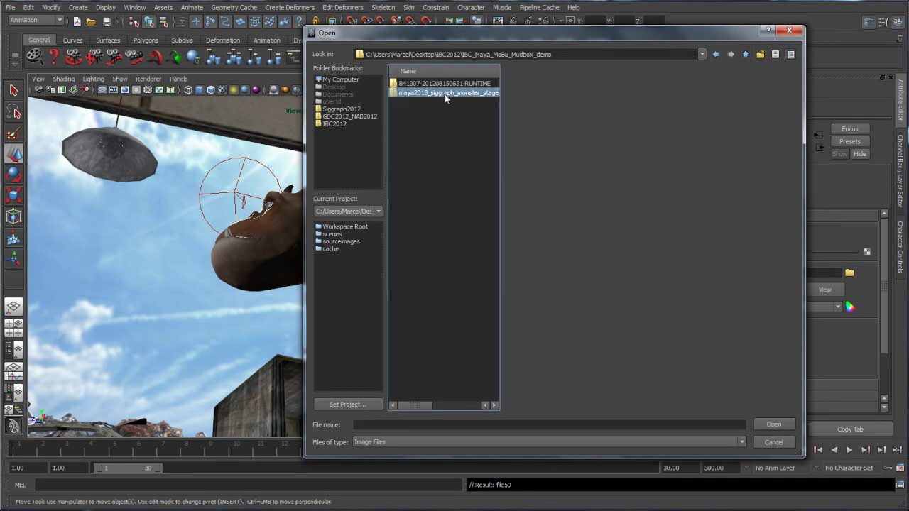
double_click(418, 112)
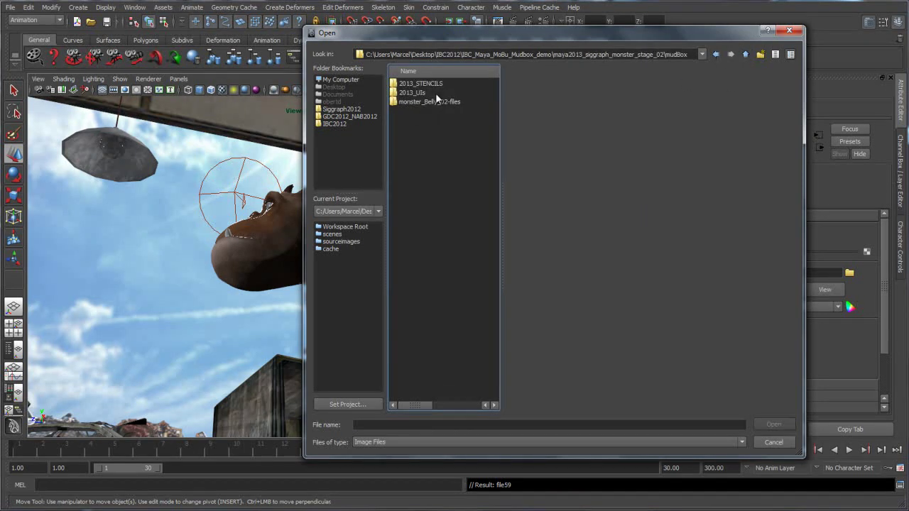
double_click(425, 101)
Step: Load lambert4_subScatter.tif as the image for the Thickness Mask texture
left_click_drag(497, 140, 554, 140)
left_click(446, 156)
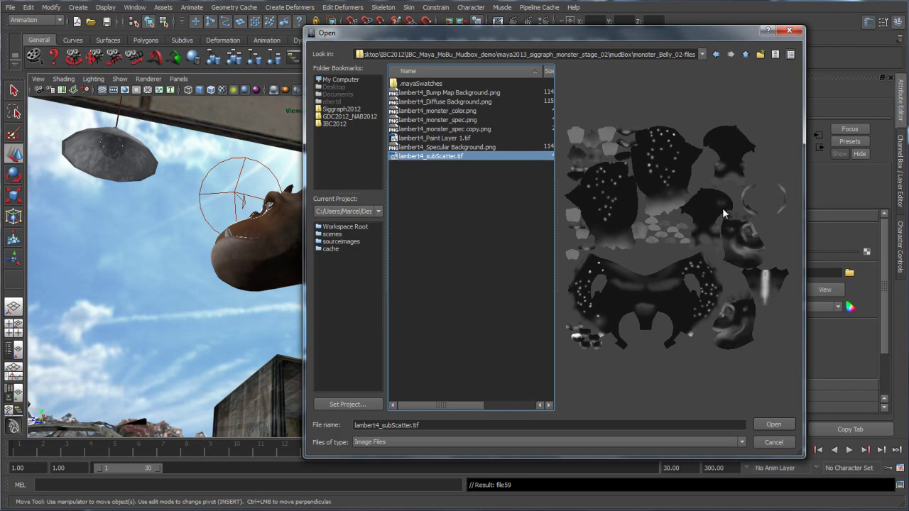
left_click_drag(686, 31, 496, 18)
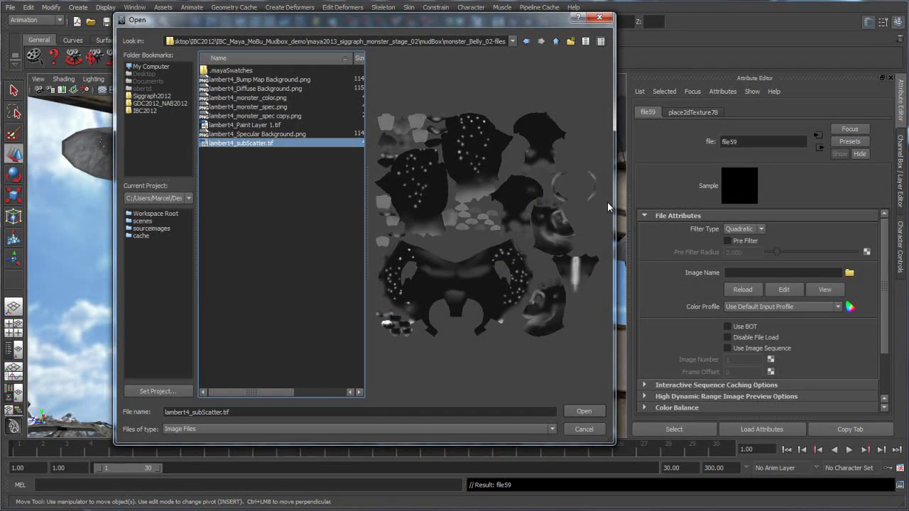
left_click(591, 413)
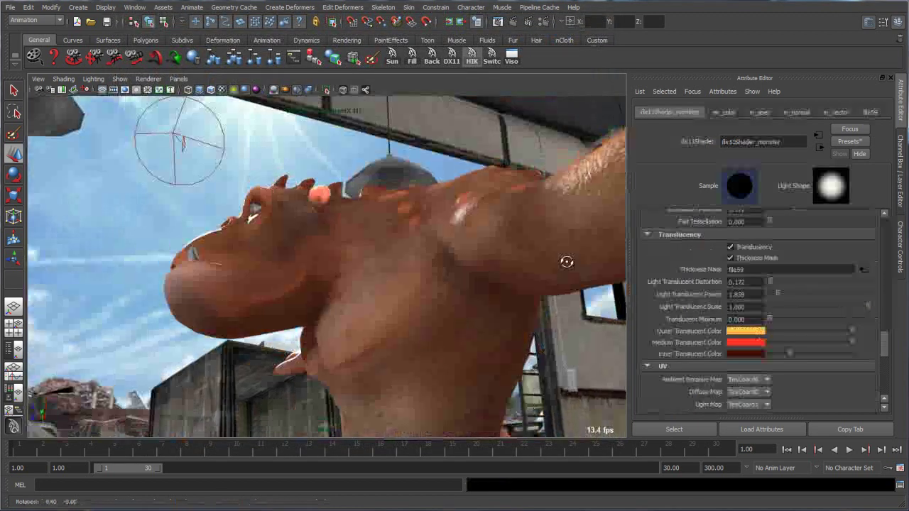
Step: Examine the masked translucency on the monster's head, torso and outstretched arm from several angles
left_click_drag(568, 259, 384, 158, "alt")
left_click_drag(426, 214, 332, 211, "alt")
right_click_drag(332, 210, 259, 294, "alt")
left_click_drag(259, 295, 394, 283, "alt")
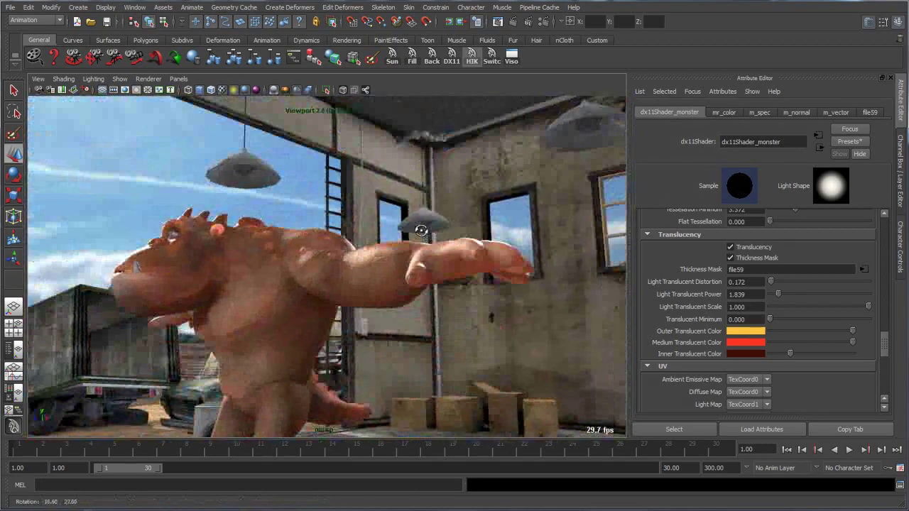
right_click_drag(355, 234, 399, 277, "alt")
left_click_drag(399, 277, 426, 293, "alt")
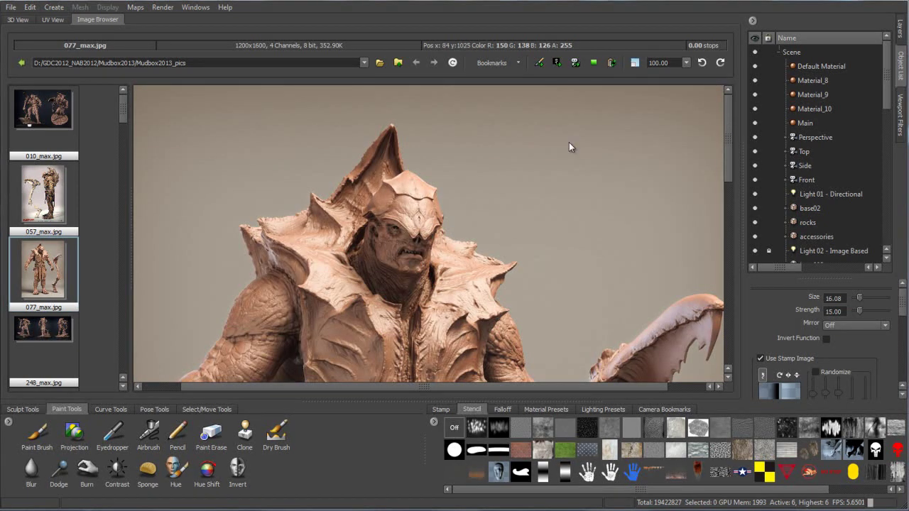
Step: Switch to the 3D view in Mudbox and inspect the sculpted warrior's torso, arms and weapon
key("f")
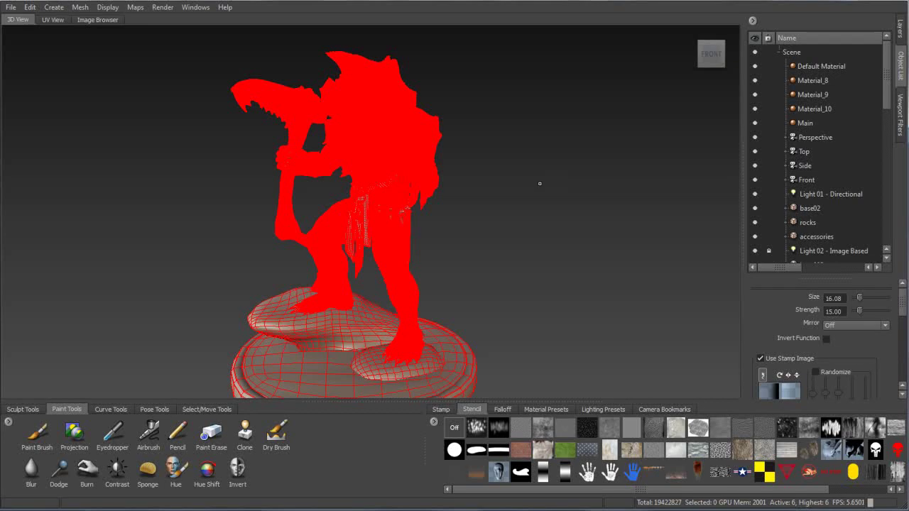
left_click_drag(486, 189, 512, 178, "alt")
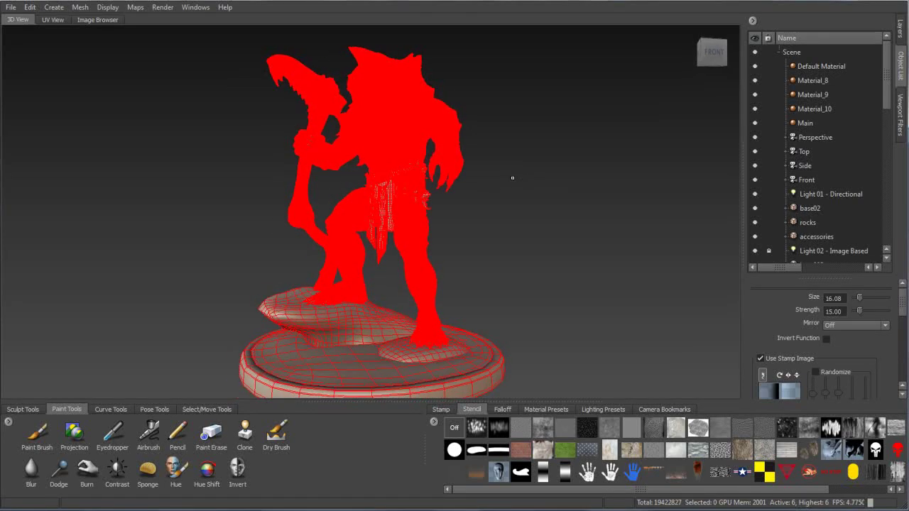
mouse_move(502, 173)
right_mouse_down("alt")
mouse_move(597, 209)
mouse_move(445, 204)
mouse_move(543, 223)
right_mouse_up("alt")
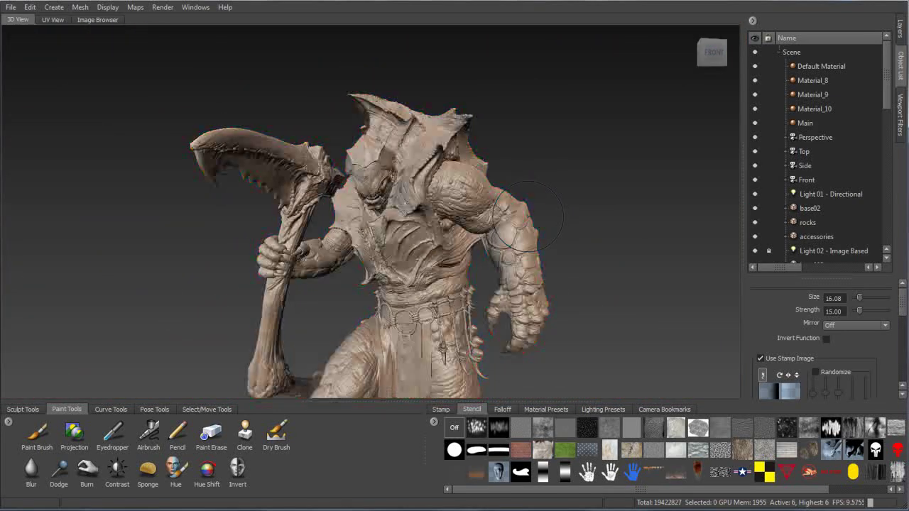
mouse_move(543, 223)
left_mouse_down("alt")
mouse_move(526, 225)
mouse_move(583, 225)
left_mouse_up("alt")
right_click_drag(583, 225, 520, 213, "alt")
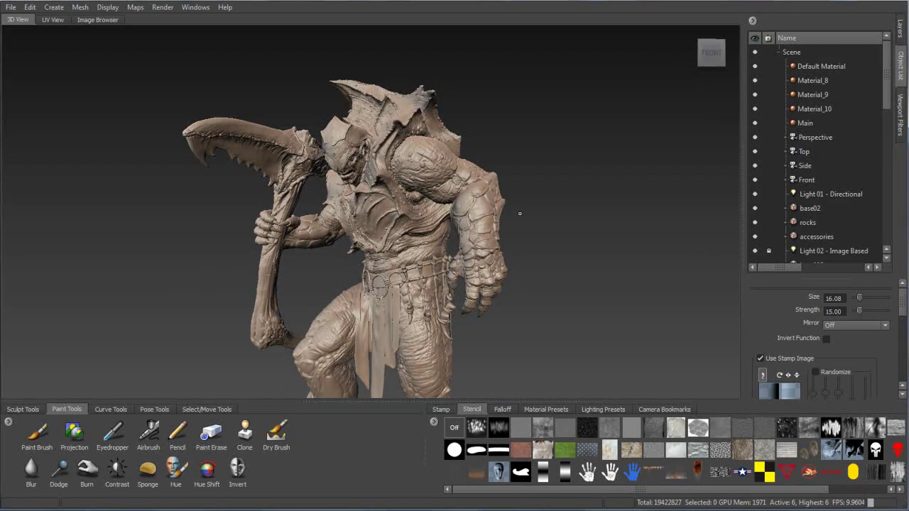
Step: Create a new texture map extraction operation for a Vector Displacement Map and review its extraction options
left_click(187, 10)
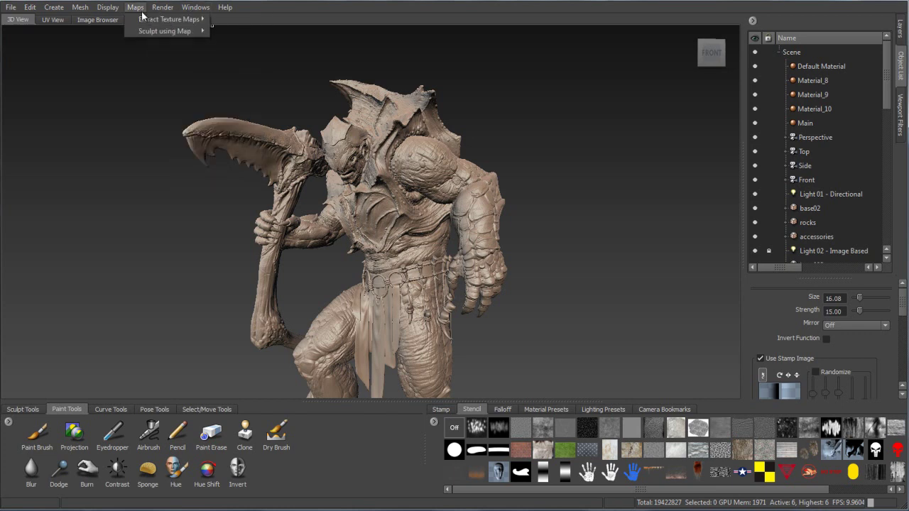
mouse_move(177, 19)
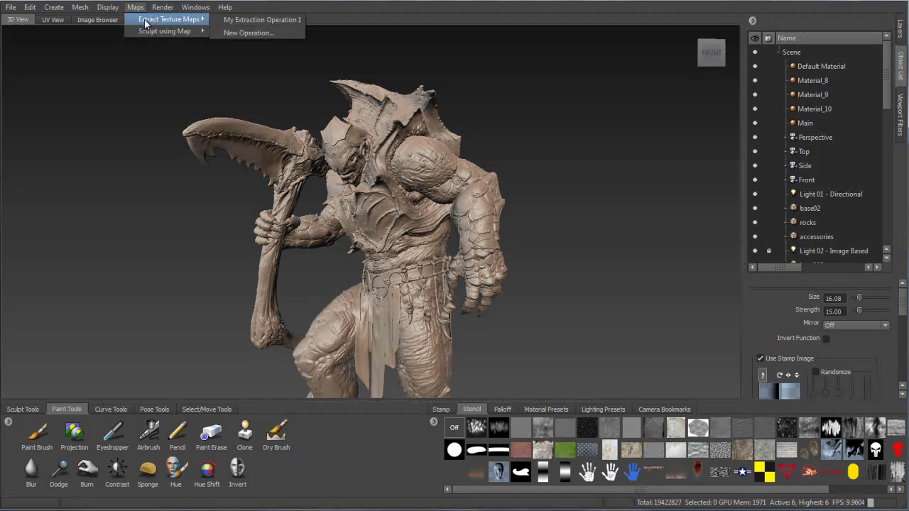
left_click(248, 33)
left_click_drag(462, 159, 697, 189)
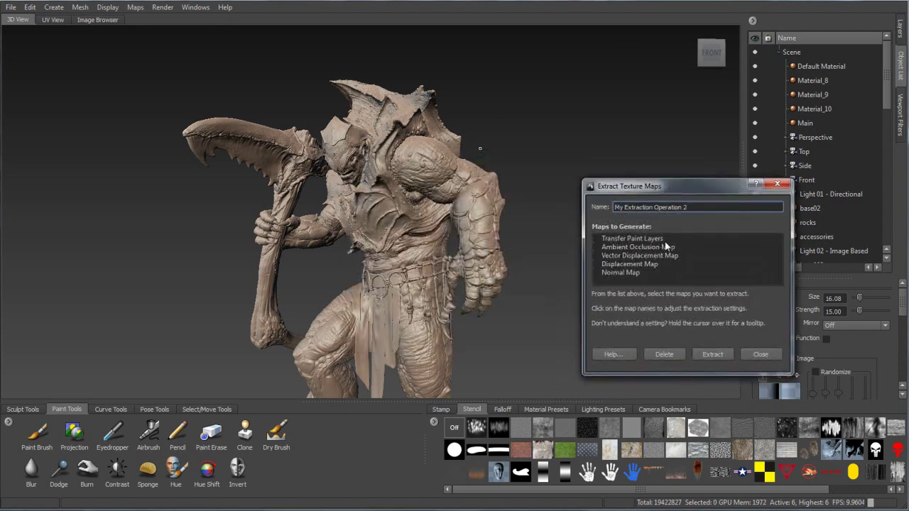
left_click(616, 256)
left_click_drag(745, 2, 694, 10)
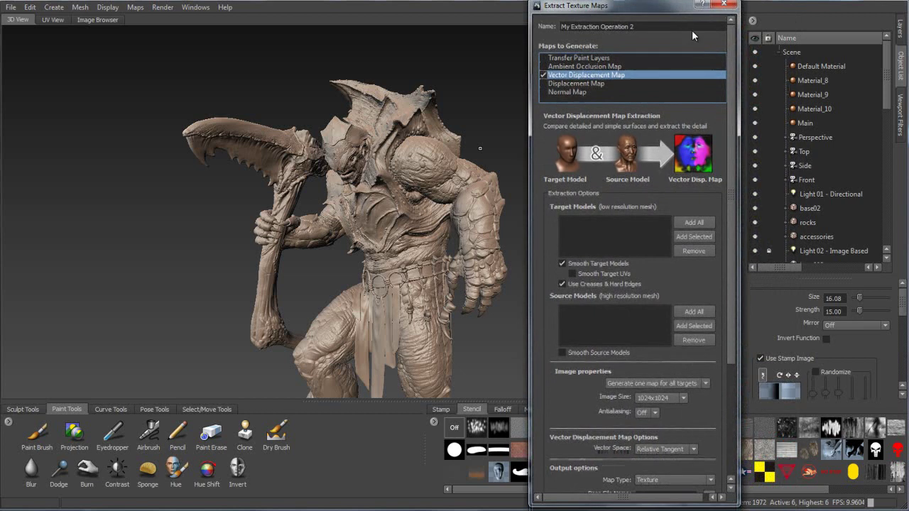
left_click_drag(729, 94, 728, 132)
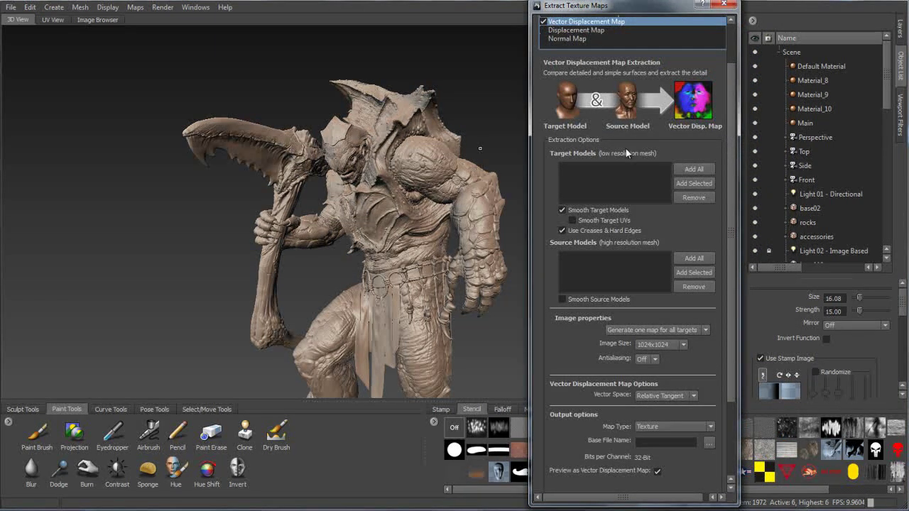
scroll(440, 235, "down", 2)
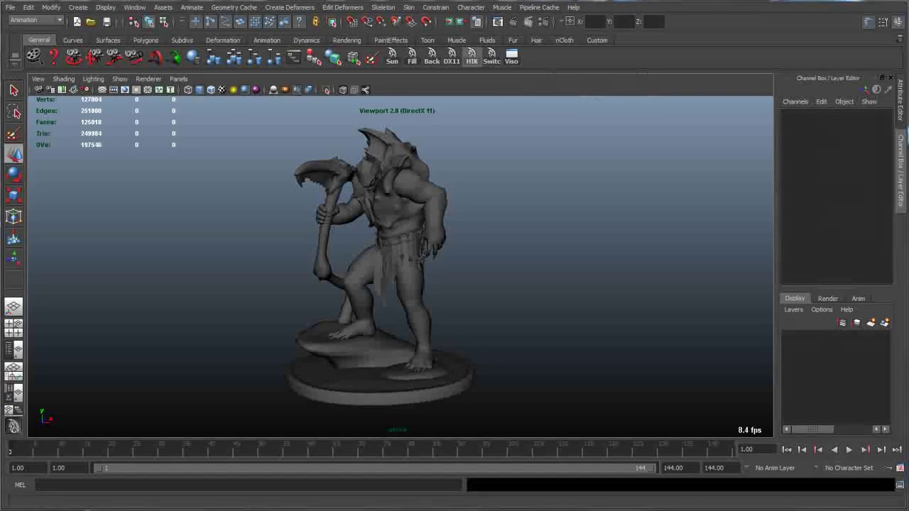
Step: Switch to the warrior scene in Maya and overlay wireframe on the shaded model to inspect its mesh
left_click_drag(371, 258, 401, 244, "alt")
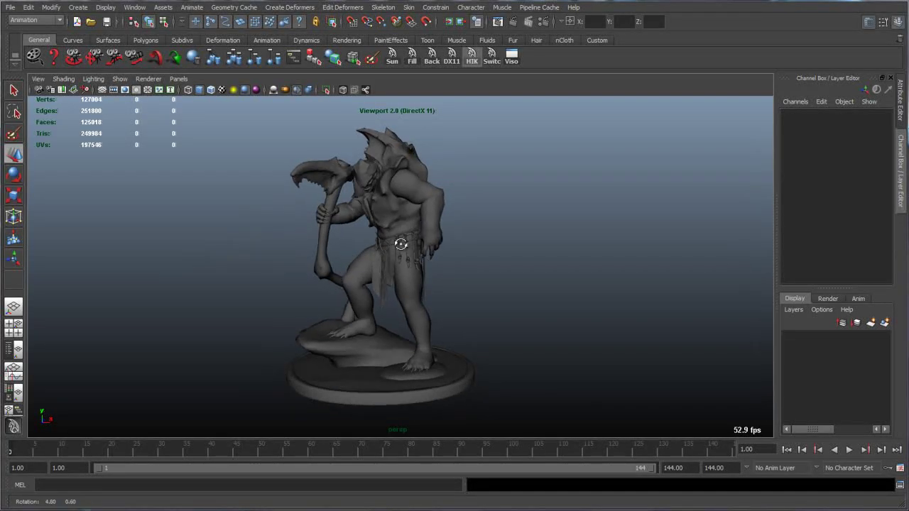
left_click(210, 90)
mouse_move(497, 245)
left_mouse_down("alt")
mouse_move(466, 229)
mouse_move(422, 267)
mouse_move(473, 279)
mouse_move(681, 276)
mouse_move(336, 268)
mouse_move(498, 279)
mouse_move(479, 282)
left_mouse_up("alt")
right_click_drag(480, 282, 498, 277, "alt")
middle_click_drag(499, 277, 495, 278, "alt")
left_click_drag(495, 278, 523, 260, "alt")
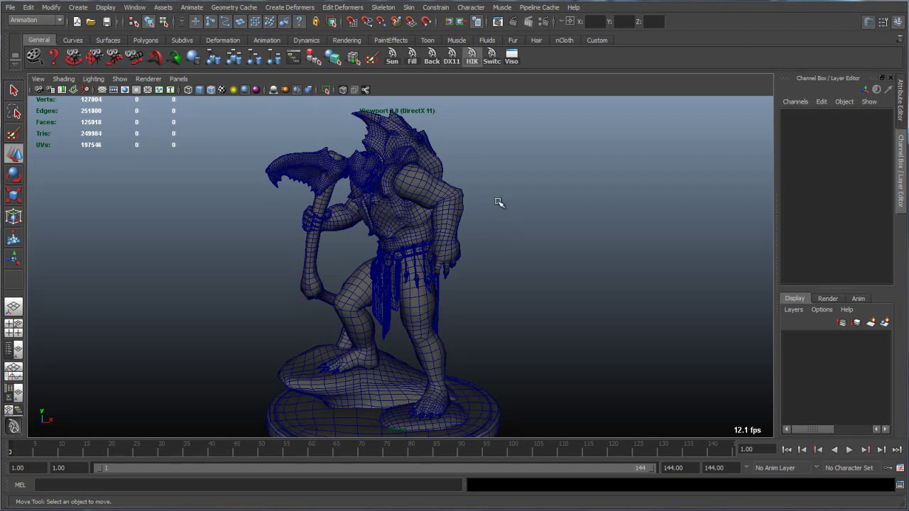
left_click_drag(496, 201, 470, 178, "alt")
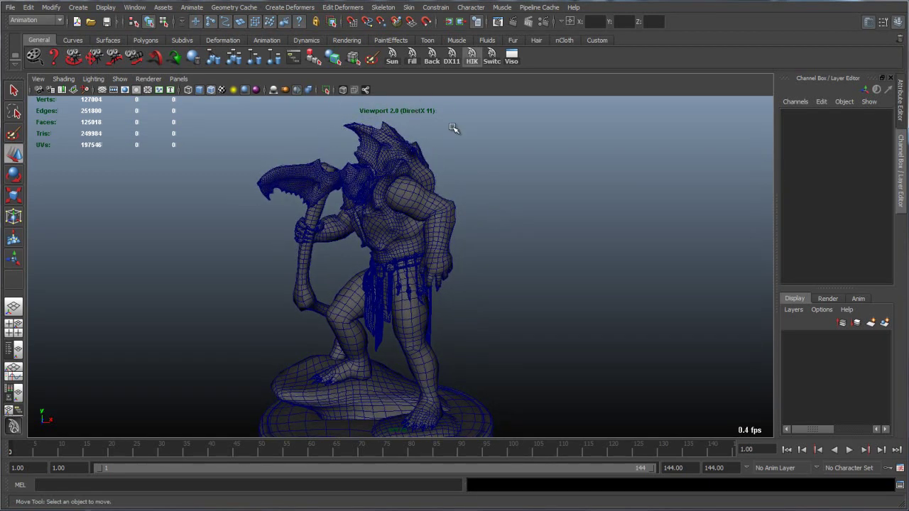
Step: Display the warrior model with its textures and the scene lights in the viewport
left_click_drag(532, 192, 552, 227, "alt")
key("6")
left_click_drag(545, 242, 560, 237, "alt")
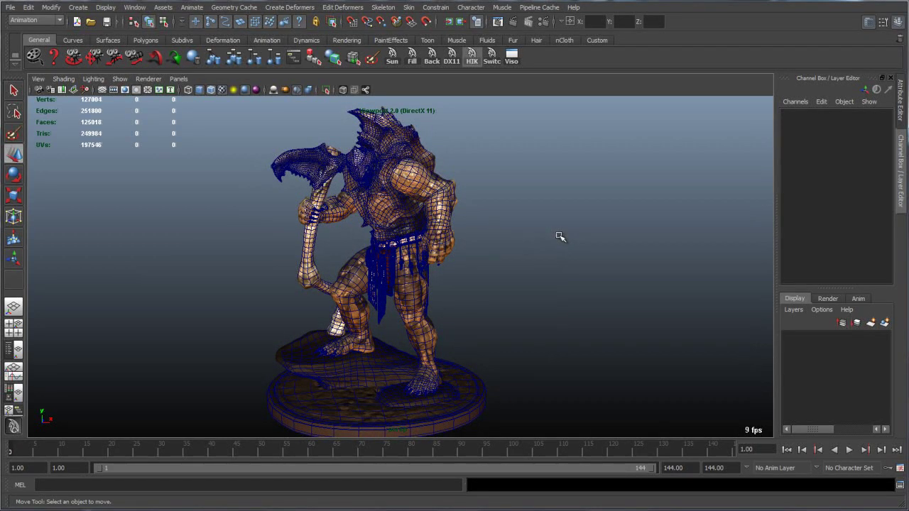
key("7")
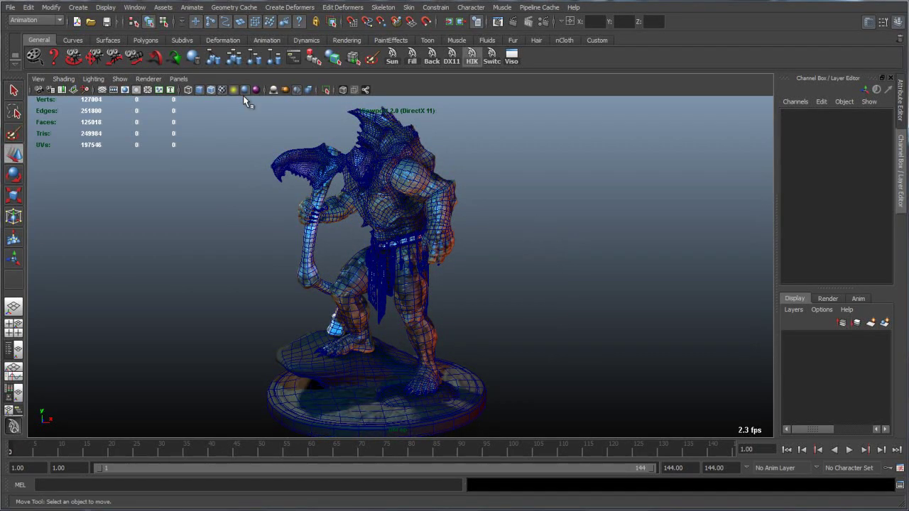
Step: Remove the wireframe overlay from the warrior and inspect the textured head, torso, arms and weapon from several angles
left_click(210, 89)
mouse_move(550, 241)
left_mouse_down("alt")
mouse_move(519, 256)
mouse_move(528, 265)
left_mouse_up("alt")
right_click_drag(529, 266, 535, 268, "alt")
left_click_drag(535, 268, 461, 245, "alt")
right_click_drag(462, 245, 514, 260, "alt")
left_click_drag(513, 260, 476, 258, "alt")
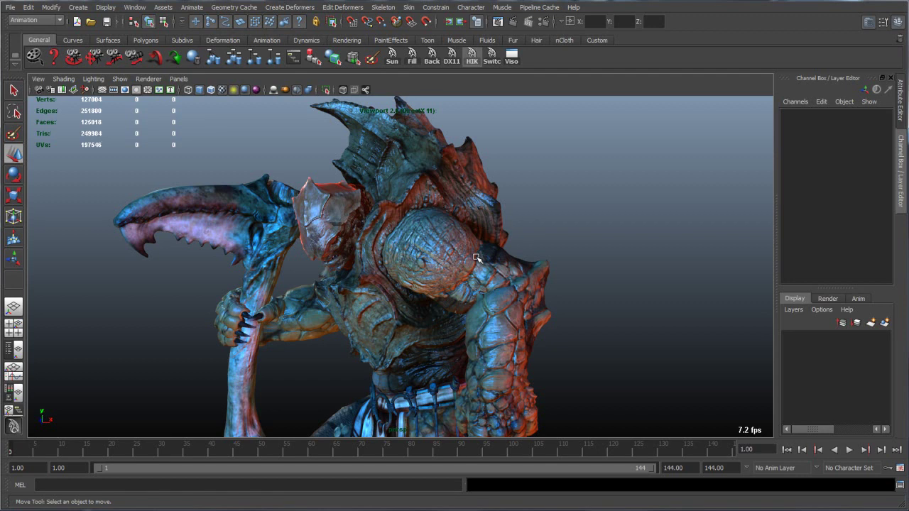
left_click_drag(440, 278, 463, 279, "alt")
scroll(464, 278, "up", 1)
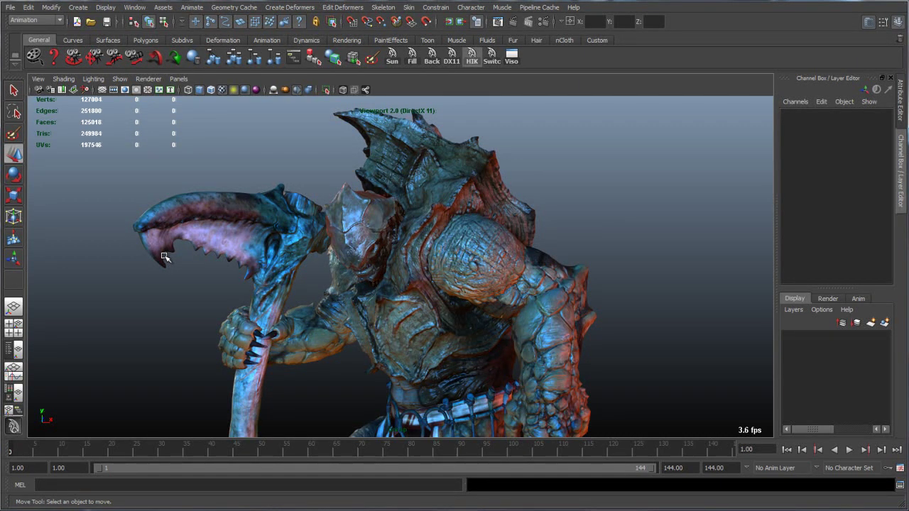
left_click_drag(351, 217, 568, 259, "alt")
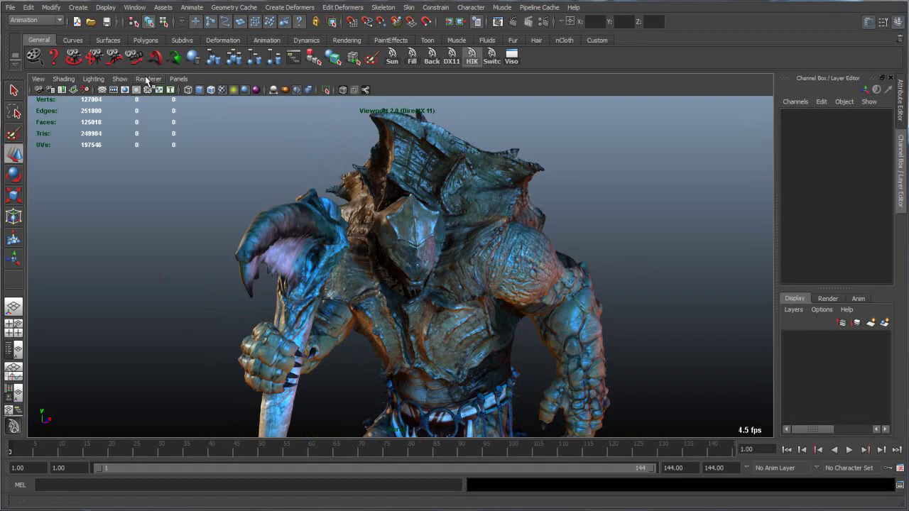
Step: Enable screen-space ambient occlusion in the Viewport 2.0 hardware renderer settings and compare the shading on the warrior
left_click(149, 78)
left_click(234, 116)
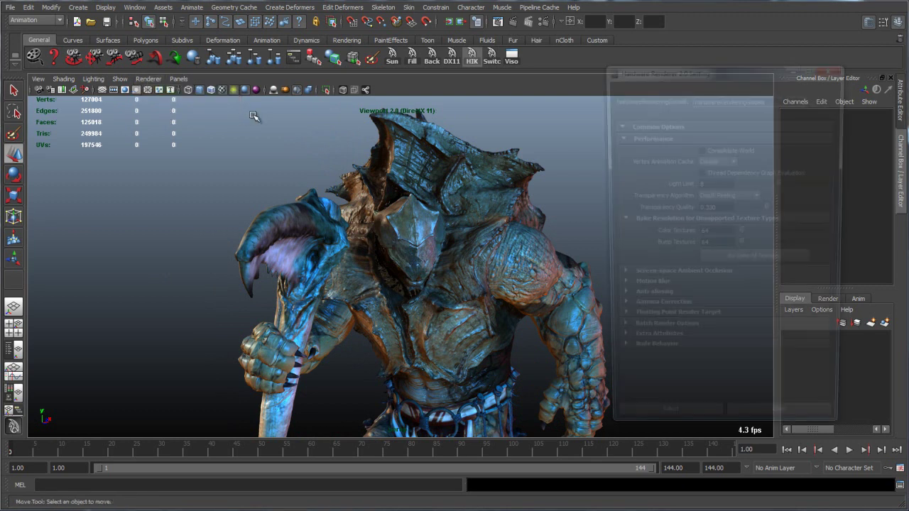
left_click_drag(392, 229, 589, 276, "alt")
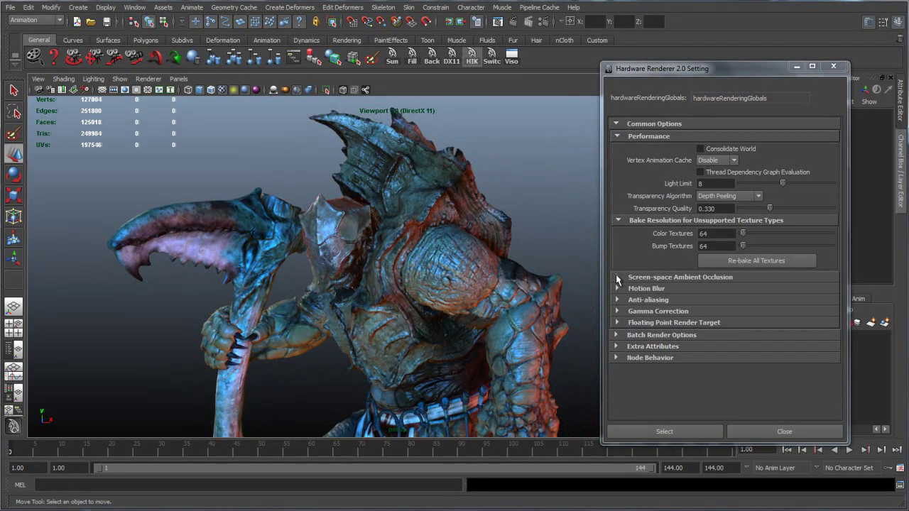
left_click(616, 277)
left_click(700, 289)
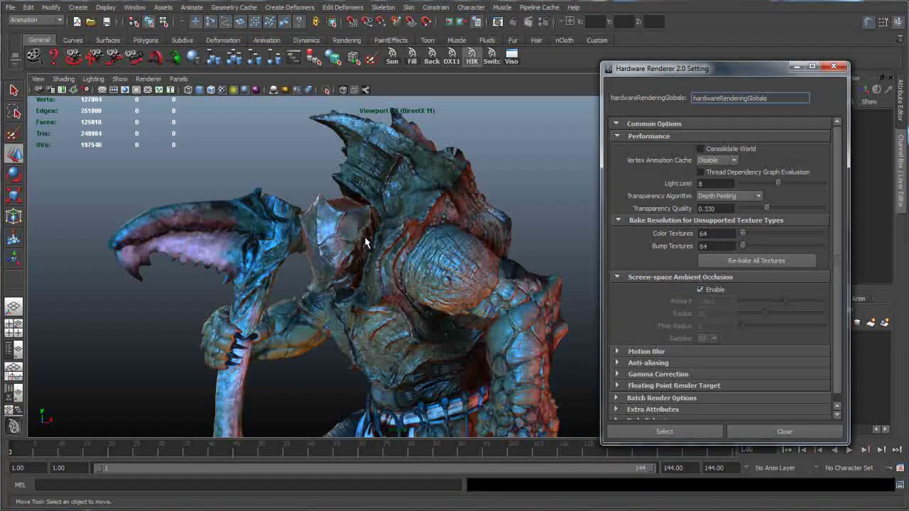
left_click_drag(383, 276, 379, 260, "alt")
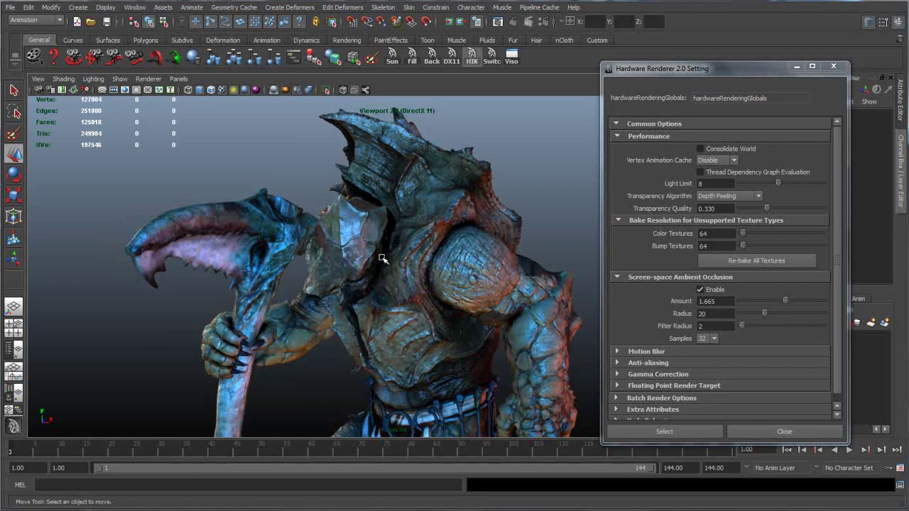
left_click(834, 66)
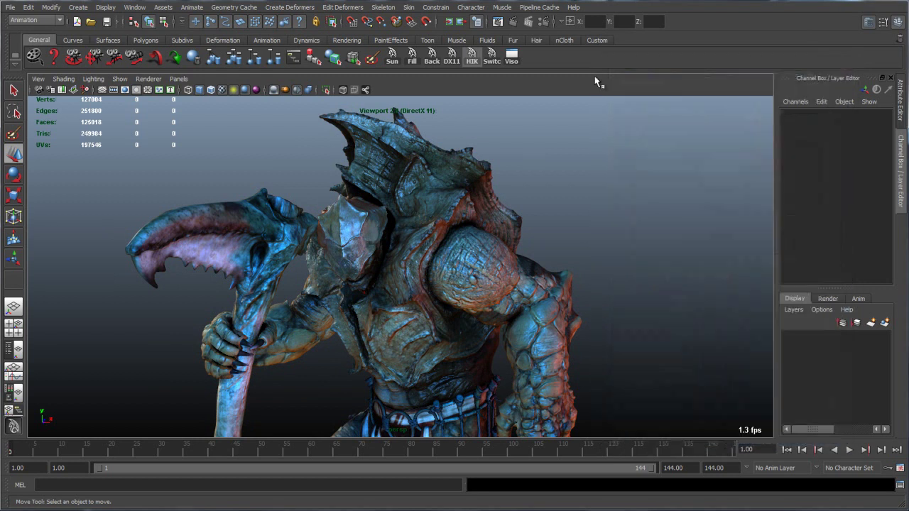
Step: Inspect the warrior's front and weapon up close, and select the arms mesh to examine its geometry
mouse_move(253, 168)
left_mouse_down("alt")
mouse_move(266, 163)
mouse_move(267, 173)
left_mouse_up("alt")
right_click_drag(318, 181, 490, 321, "alt")
left_click(603, 334)
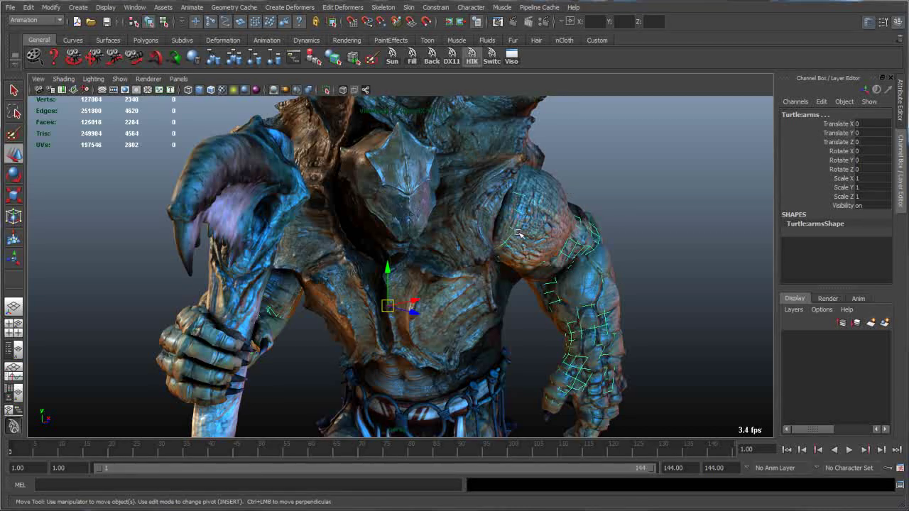
left_click_drag(600, 279, 614, 234, "alt")
left_click(615, 228)
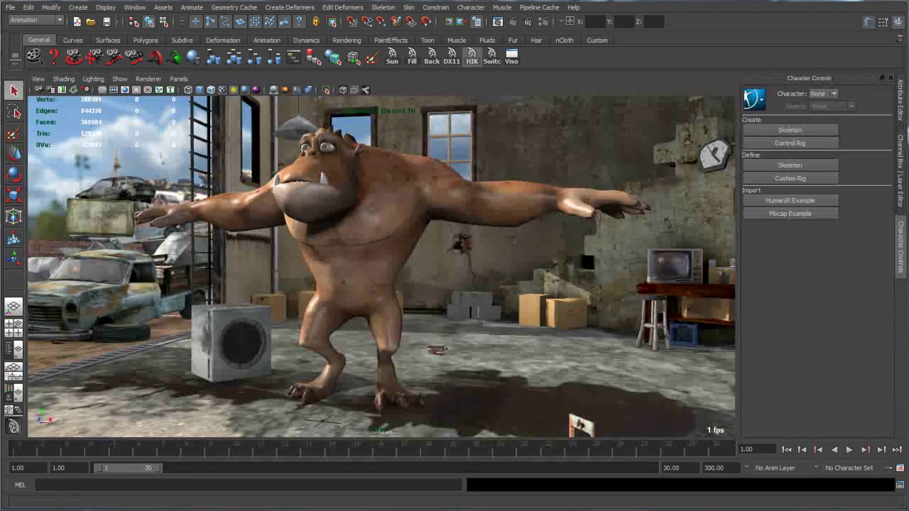
Step: Switch the character shown in the junkyard scene from the monster to the rigged girl and frame her
left_click_drag(582, 243, 457, 286, "alt")
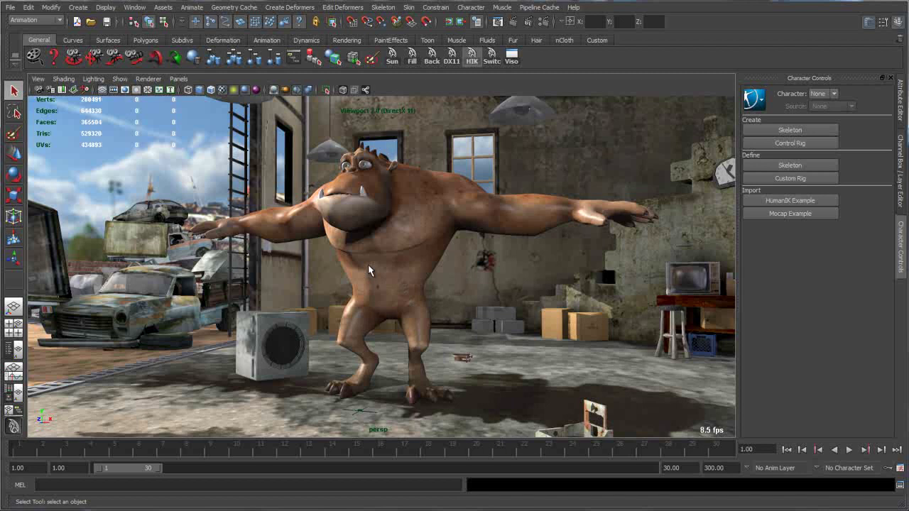
left_click(491, 56)
left_click_drag(464, 191, 494, 177, "alt")
middle_click_drag(494, 177, 476, 161, "alt")
right_click_drag(476, 161, 509, 164, "alt")
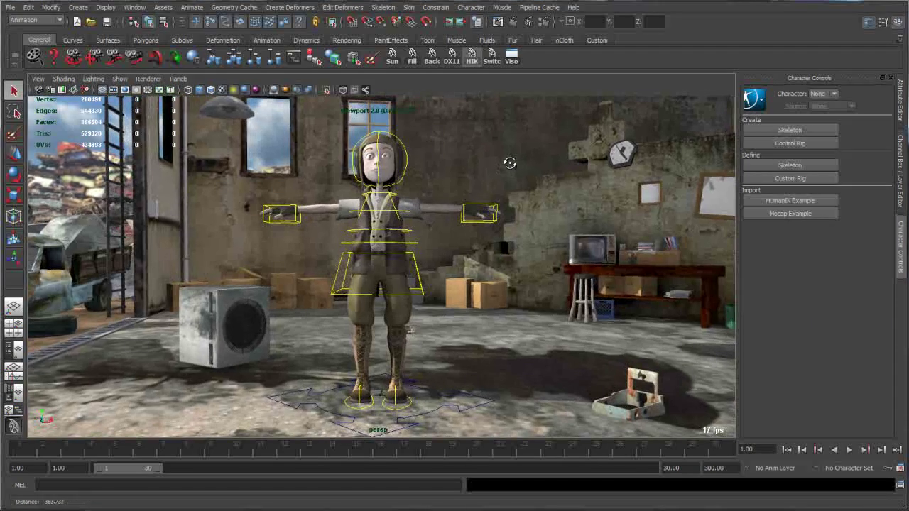
Step: Examine the girl character, her control rig and the surrounding room from several angles
left_click_drag(526, 165, 505, 166, "alt")
left_click_drag(491, 275, 493, 260, "alt")
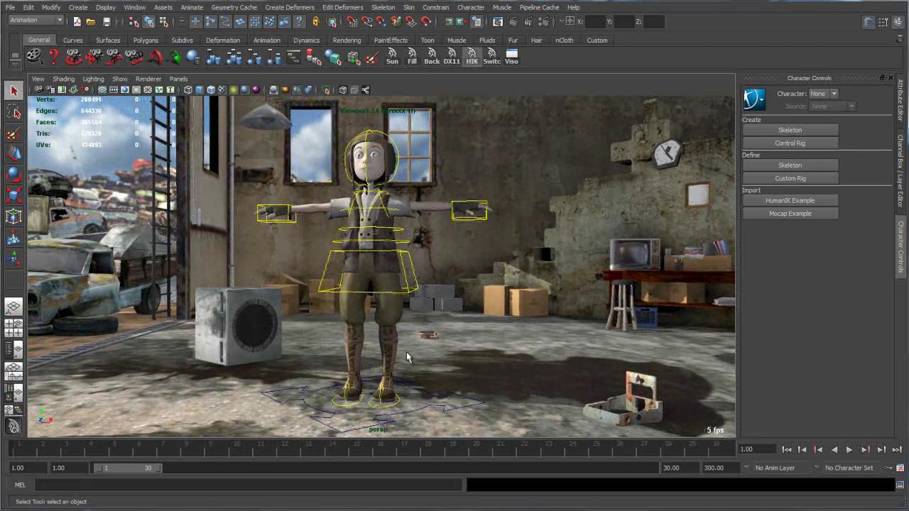
left_click_drag(457, 357, 476, 345, "alt")
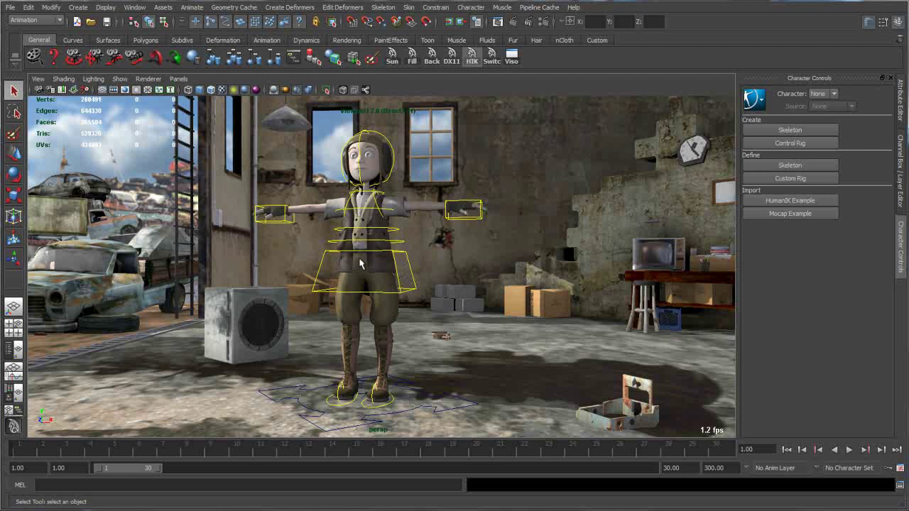
middle_click_drag(445, 298, 452, 296, "alt")
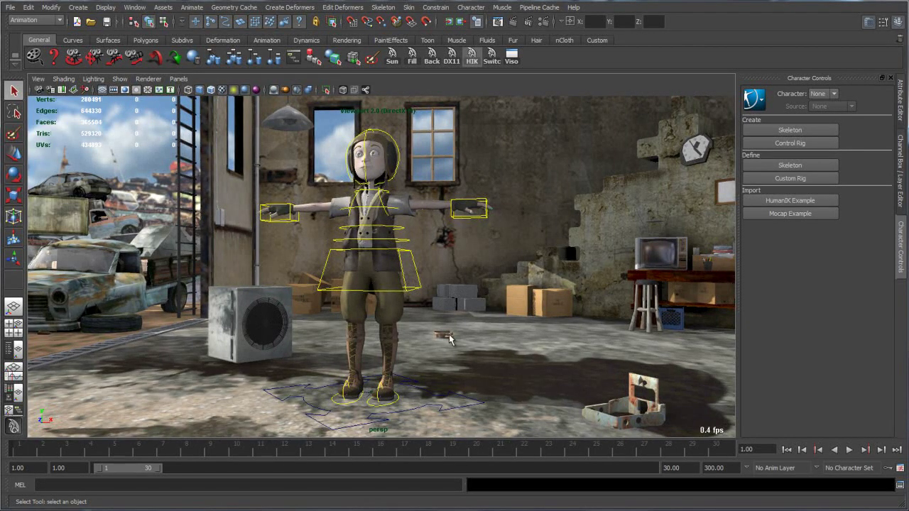
left_click_drag(475, 265, 418, 272, "alt")
right_click_drag(418, 272, 483, 272, "alt")
left_click_drag(484, 273, 487, 281, "alt")
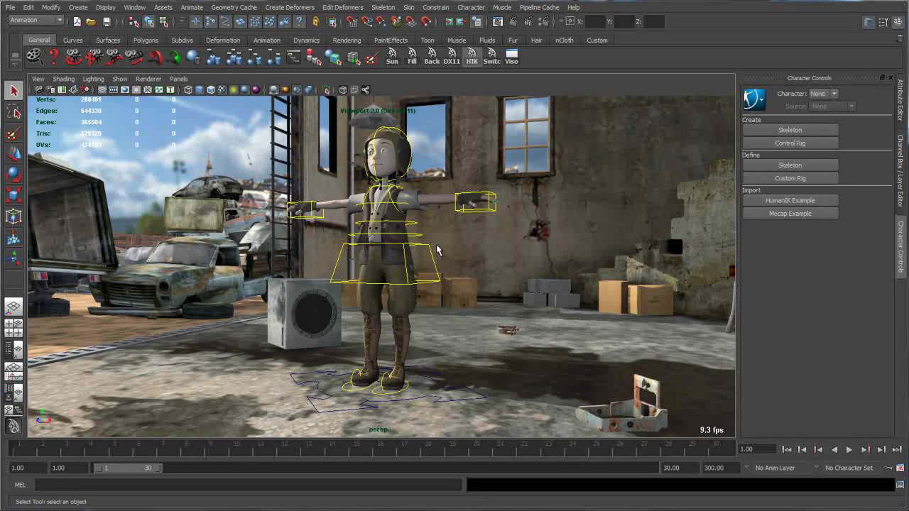
left_click_drag(454, 260, 457, 262, "alt")
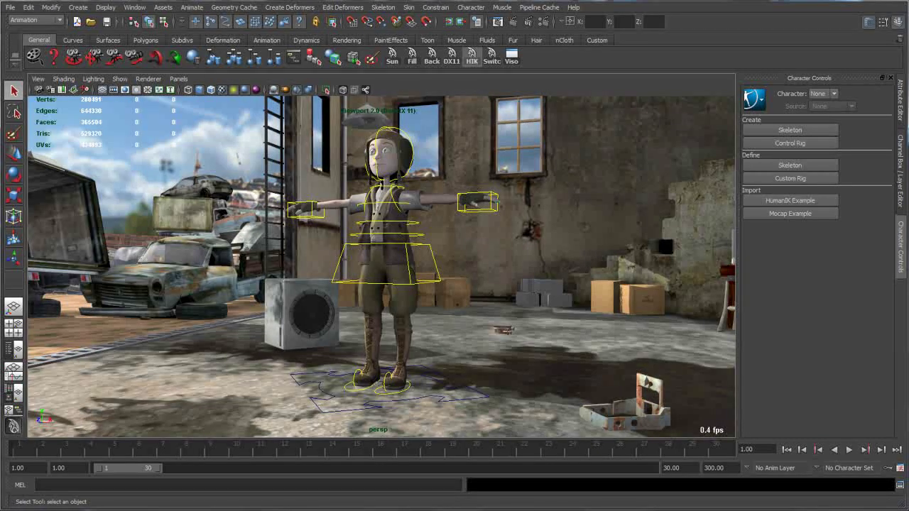
Step: Hide the WORLD display layer and show the girl in X-ray so that her skeleton can be seen
left_click(901, 159)
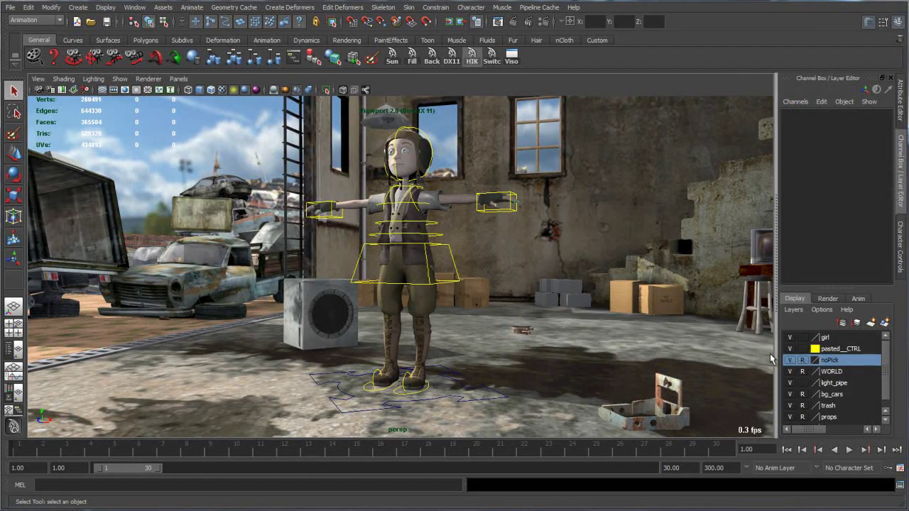
left_click(789, 372)
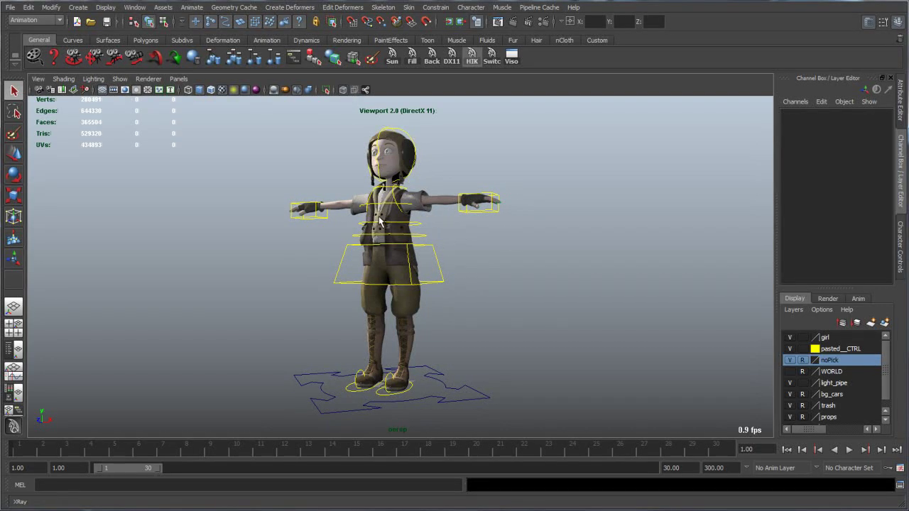
mouse_move(458, 249)
left_mouse_down("alt")
mouse_move(507, 261)
mouse_move(474, 260)
left_mouse_up("alt")
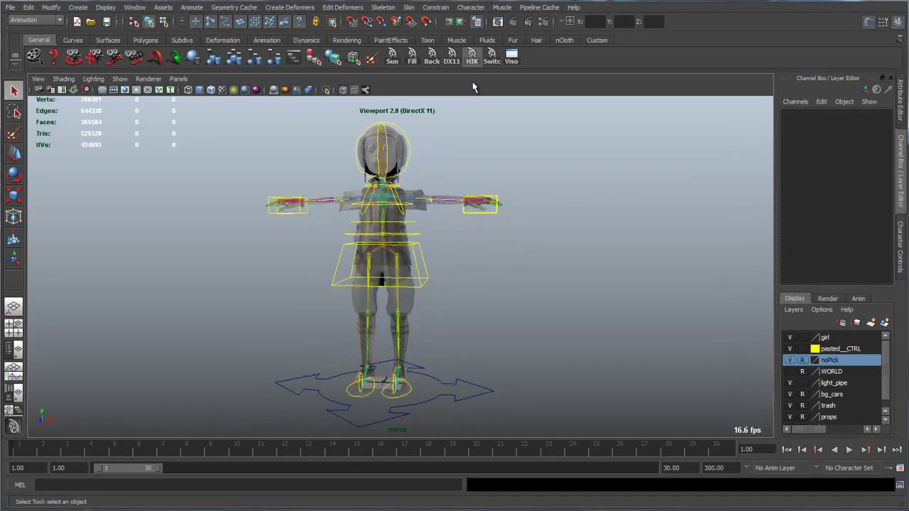
Step: Open the HumanIK character controls and start a new skeleton definition for the girl
left_click(472, 57)
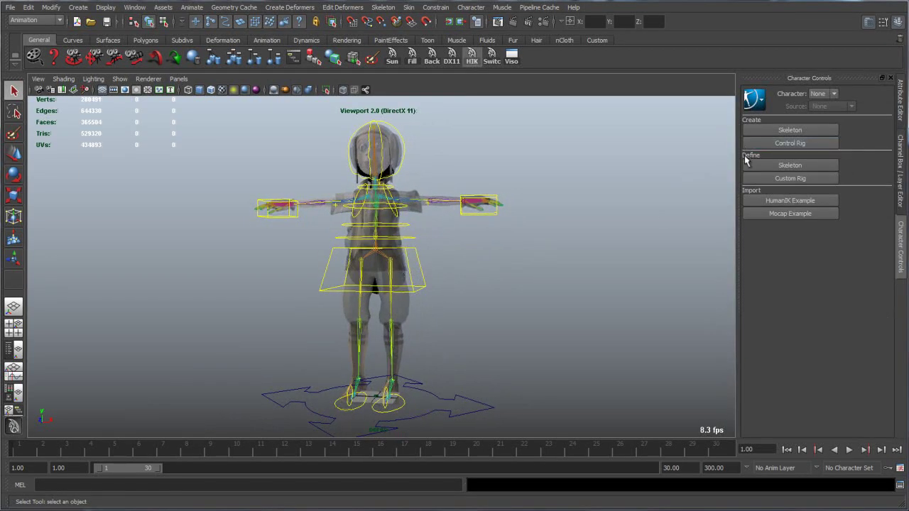
left_click(774, 167)
right_click_drag(446, 255, 506, 251, "alt")
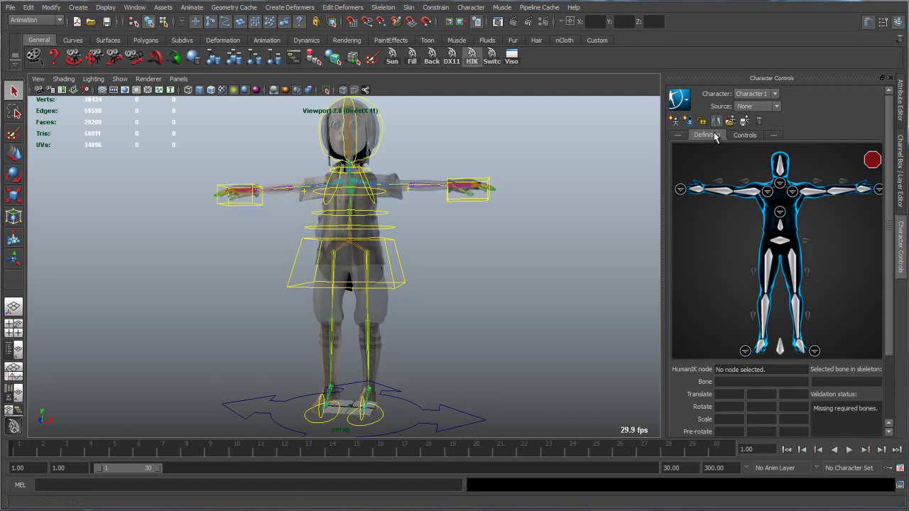
Step: Assign the girl's left arm, left forearm and left upper leg bones to the matching HumanIK nodes, with the opposite side mirrored
left_click(811, 192)
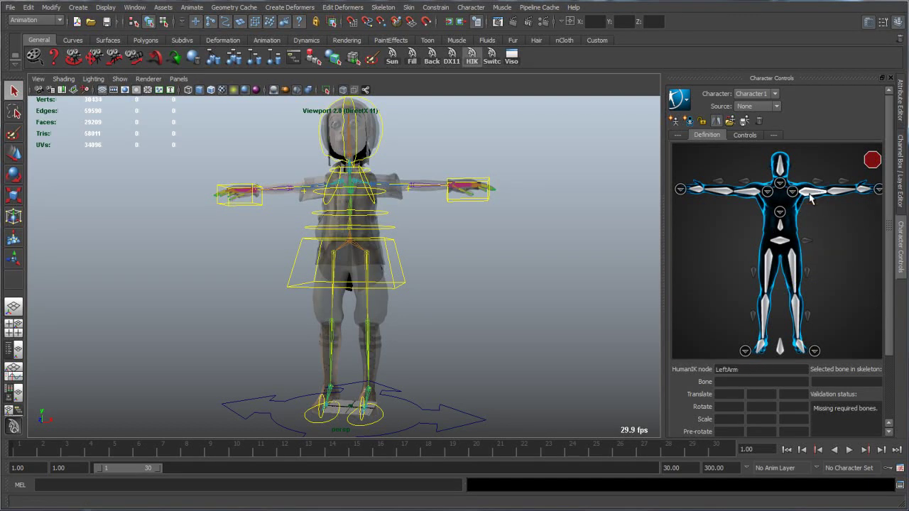
left_click(399, 185)
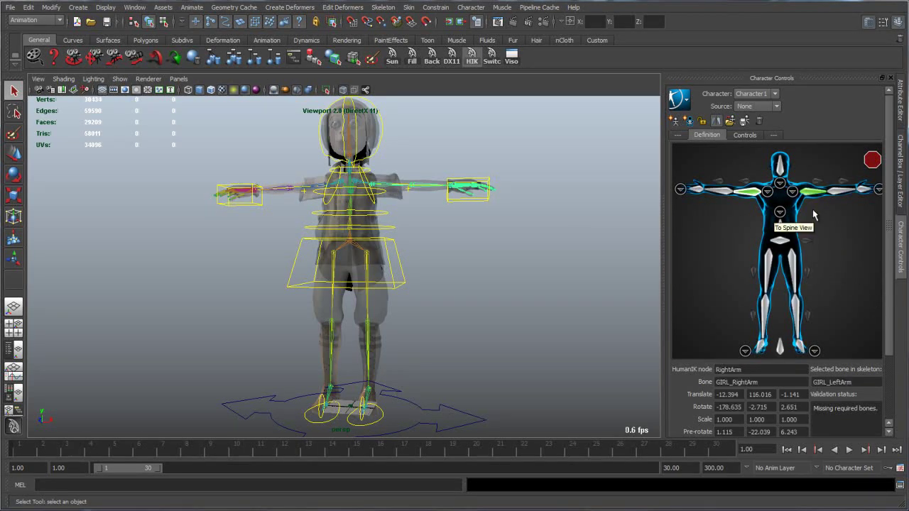
left_click(434, 189)
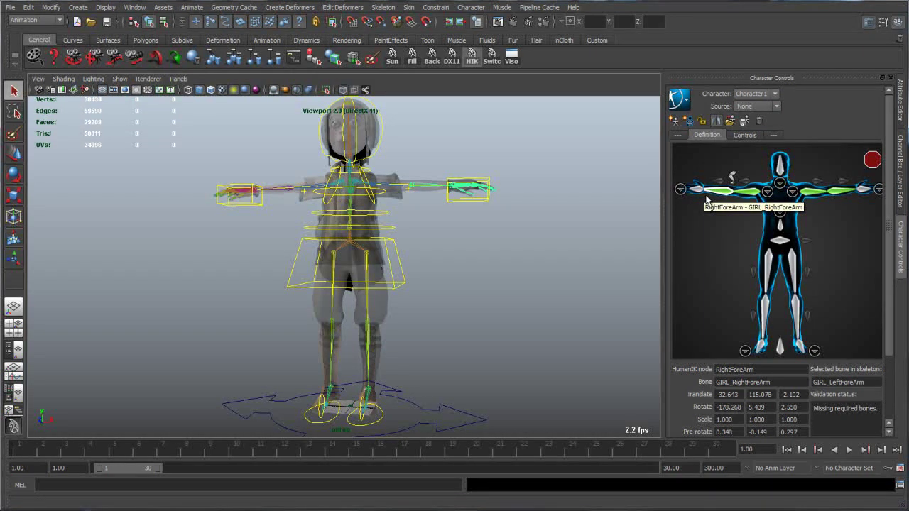
left_click(791, 269)
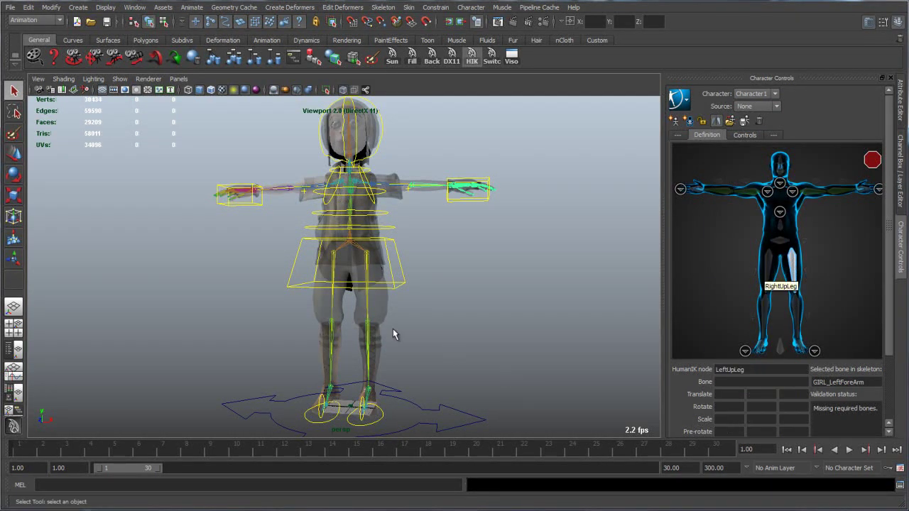
left_click(368, 307)
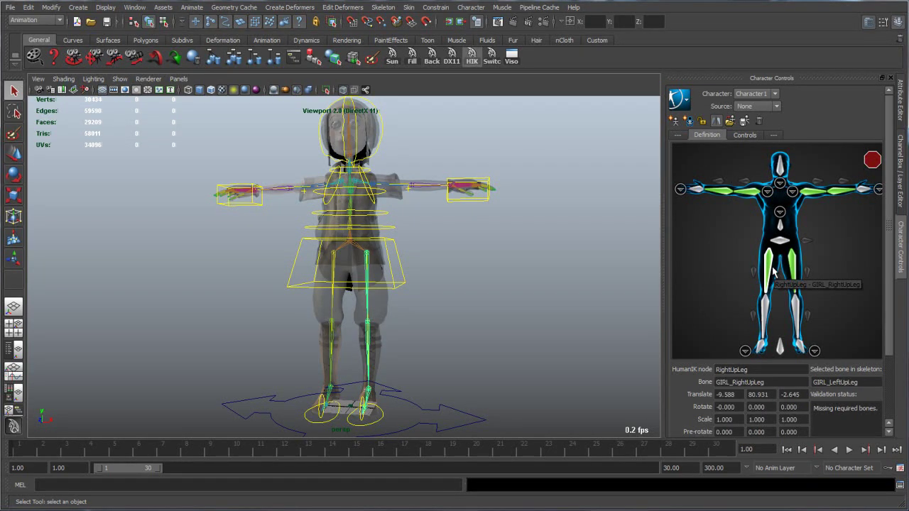
Step: Load a skeleton definition from the HIK template, matching all bones with the prefix GIR, and review the characterized girl
left_click_drag(481, 297, 500, 298, "alt")
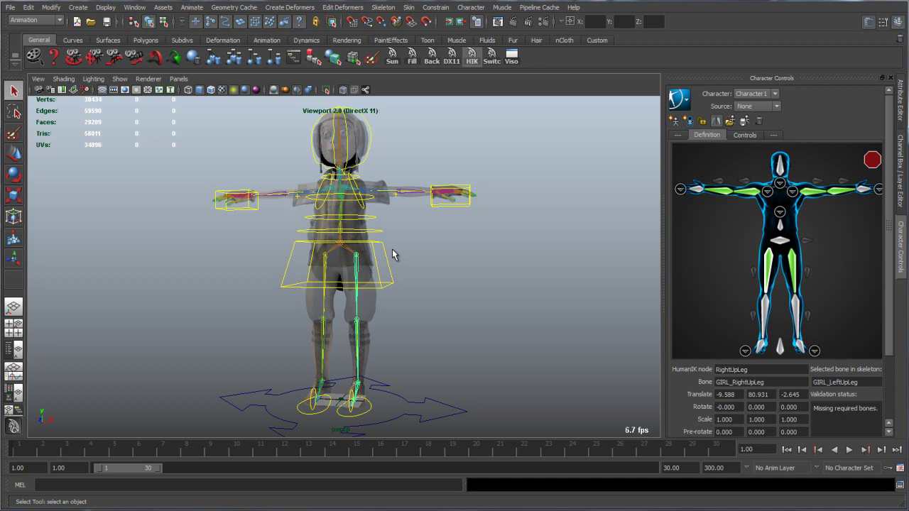
scroll(423, 248, "up", 2)
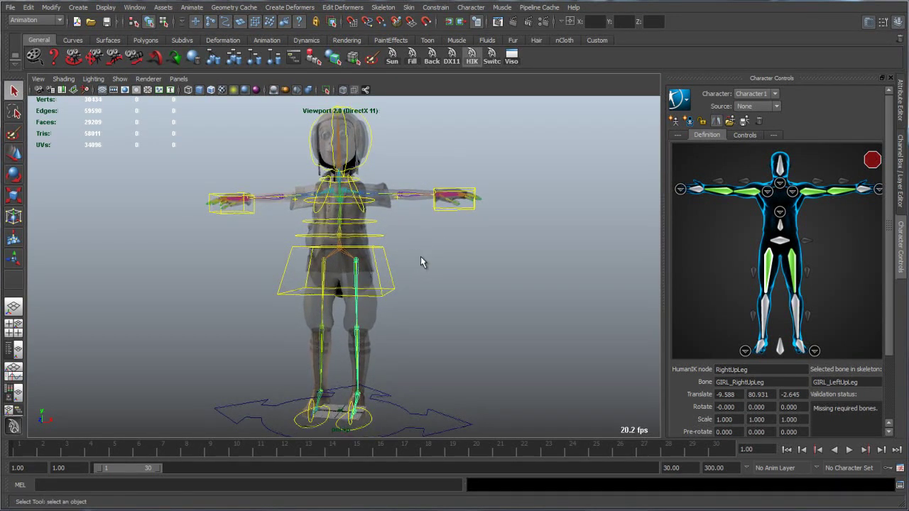
mouse_move(420, 262)
left_mouse_down("alt")
mouse_move(473, 290)
mouse_move(426, 260)
mouse_move(436, 264)
left_mouse_up("alt")
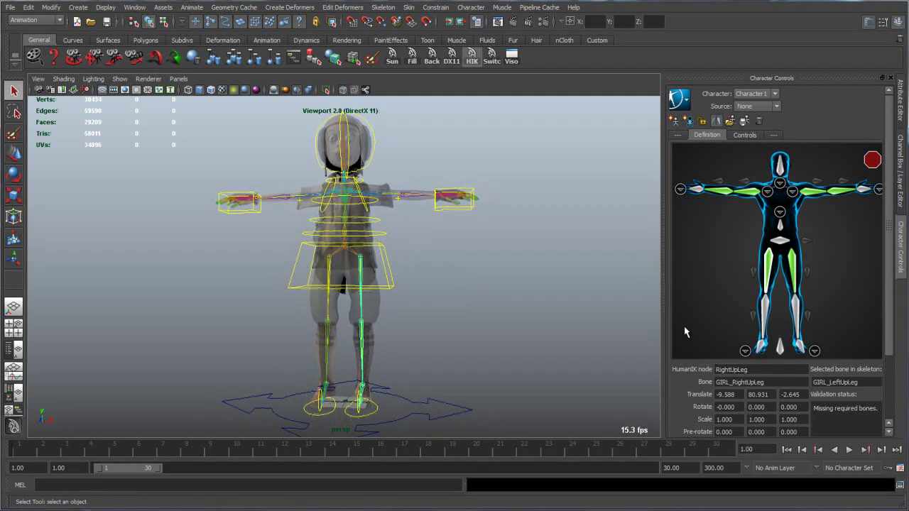
left_click(730, 123)
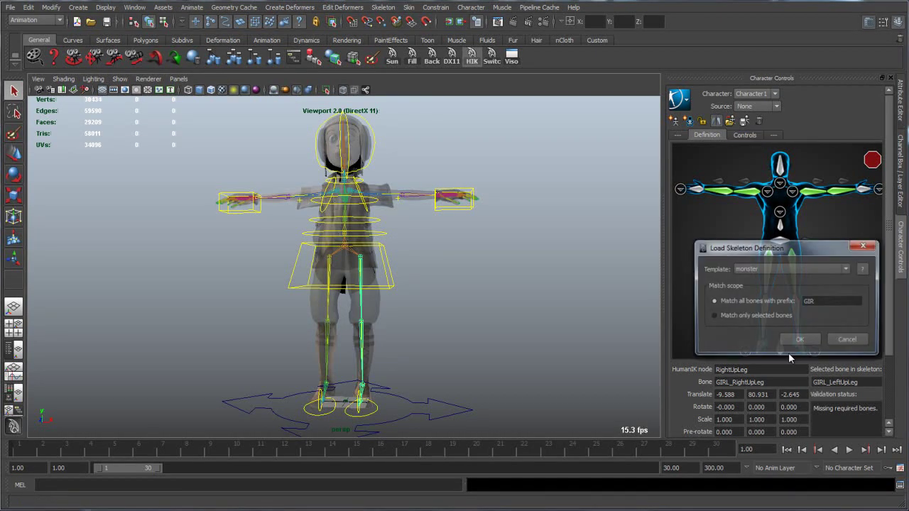
left_click_drag(797, 249, 703, 164)
left_click(715, 243)
left_click(716, 257)
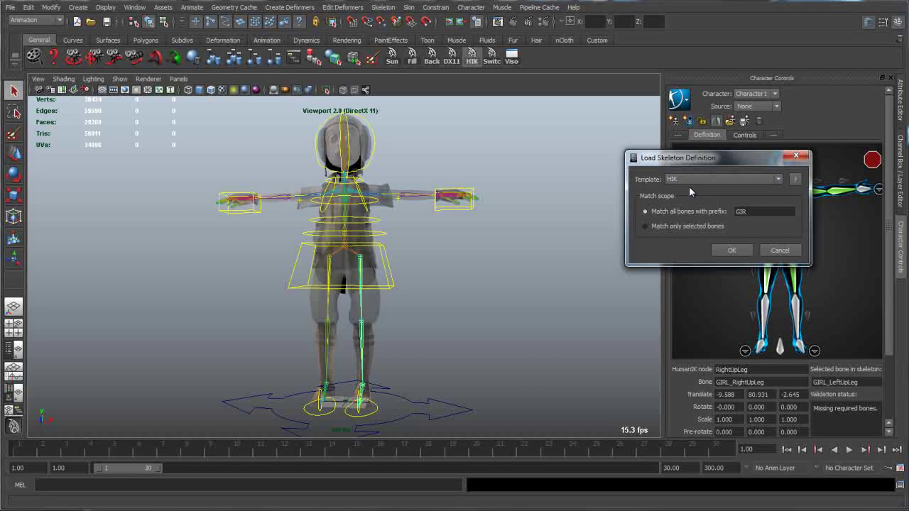
left_click(734, 251)
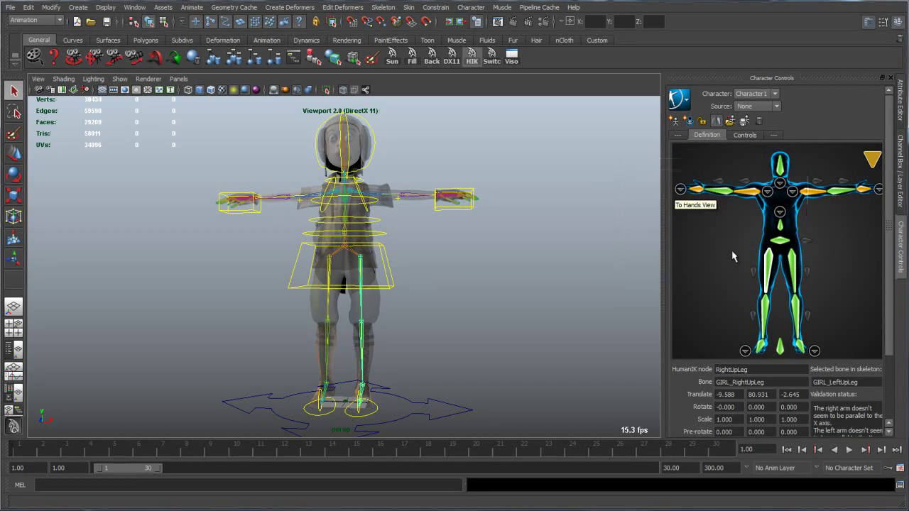
left_click_drag(564, 225, 554, 236, "alt")
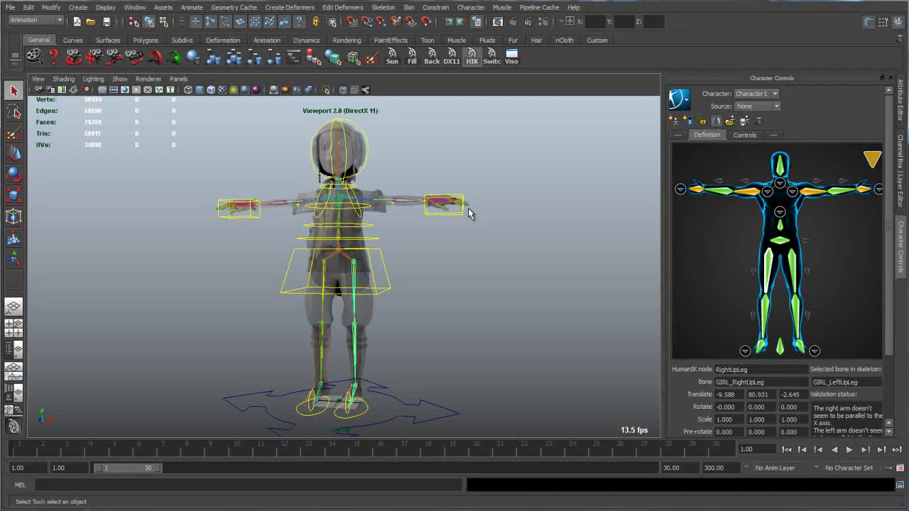
left_click_drag(556, 330, 550, 323, "alt")
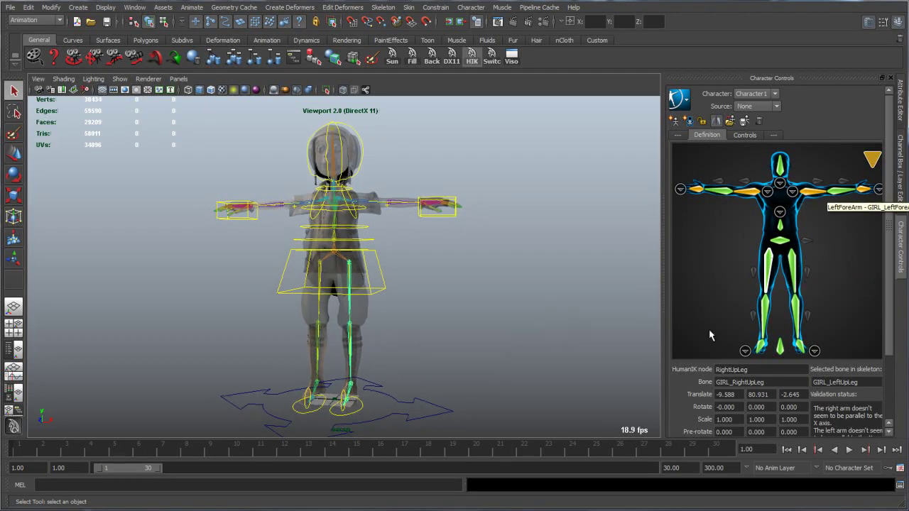
Step: Try moving the girl's left hand control upward to test her existing control rig
middle_click_drag(518, 198, 507, 192, "alt")
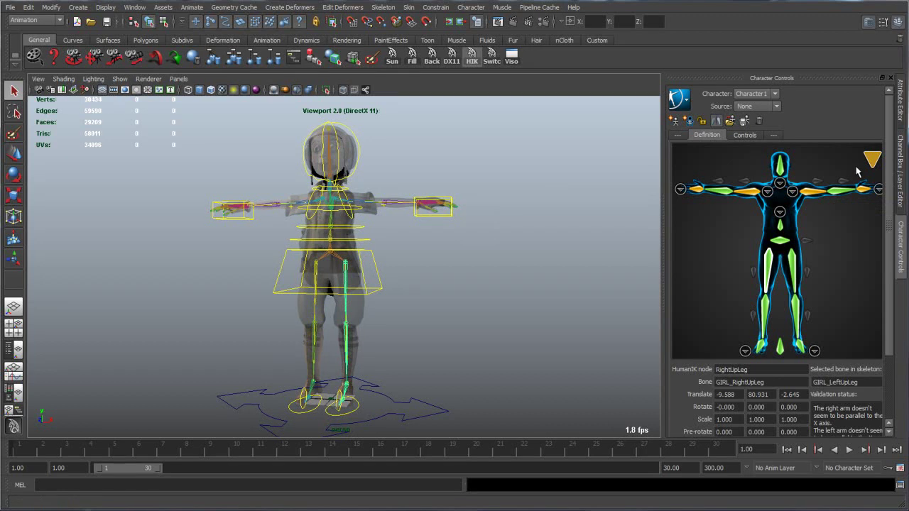
mouse_move(880, 166)
left_click(446, 213)
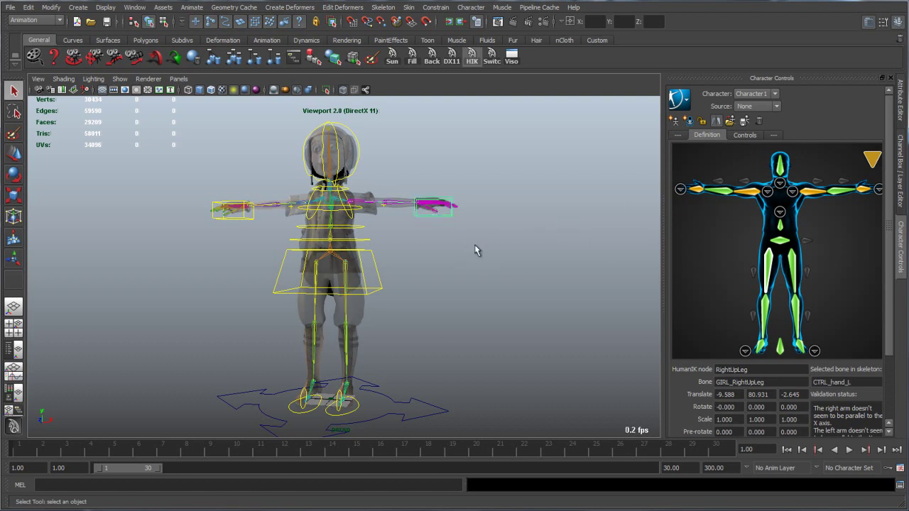
key("w")
left_click_drag(419, 164, 419, 161)
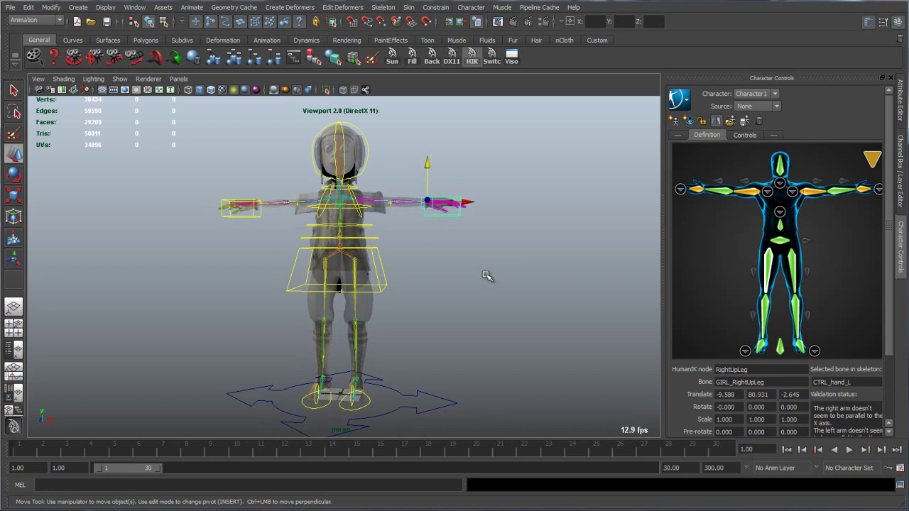
Step: Lock the girl's skeleton definition, create a custom rig mapping for Character1 and look through its definition, controls and custom rig views
left_click(706, 272)
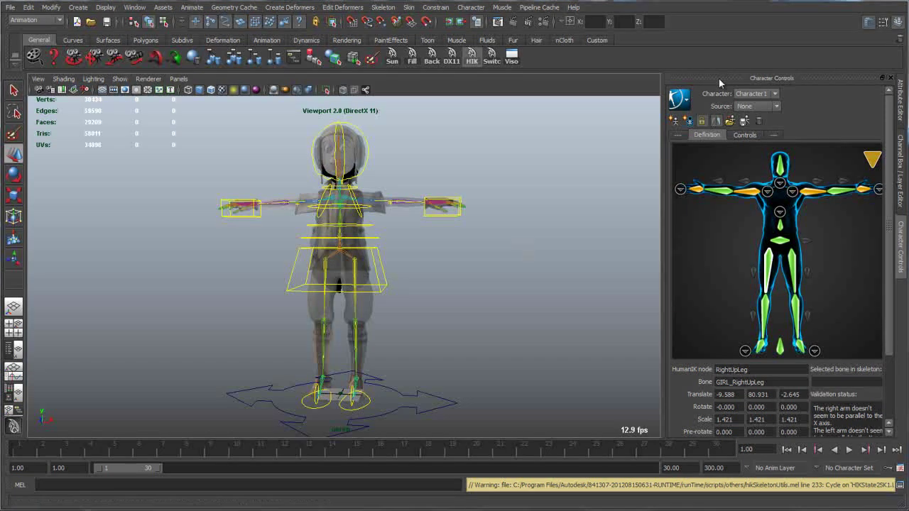
left_click(688, 121)
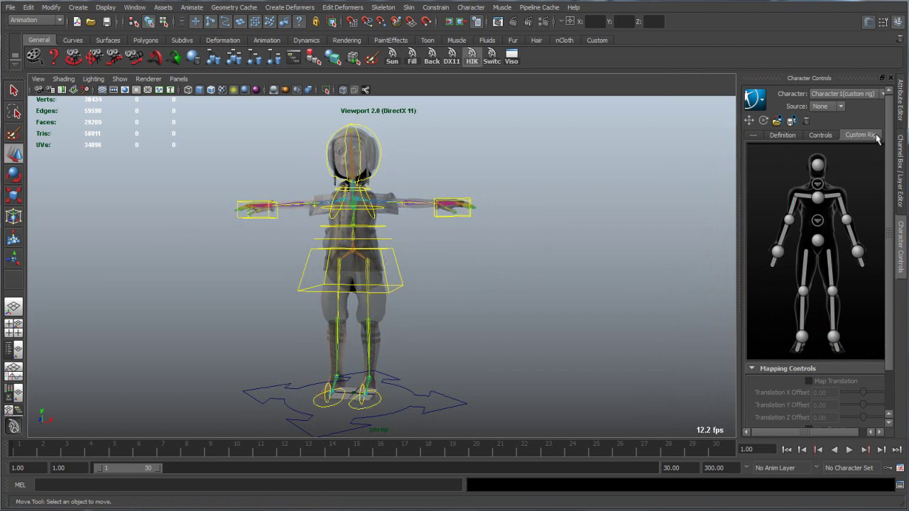
left_click(783, 134)
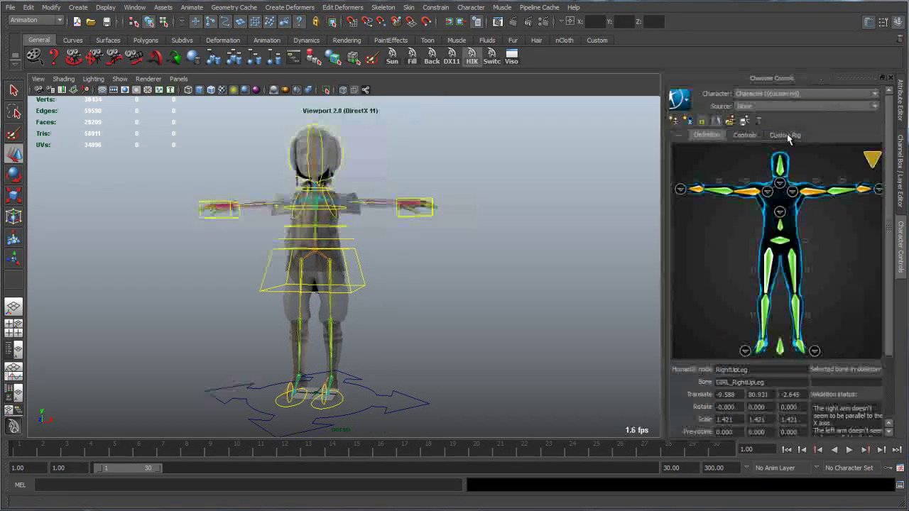
left_click(785, 135)
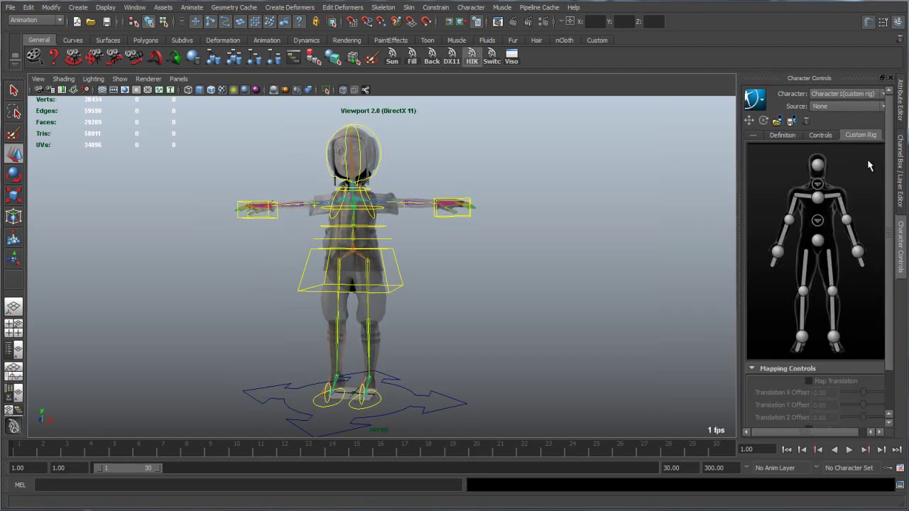
left_click(820, 136)
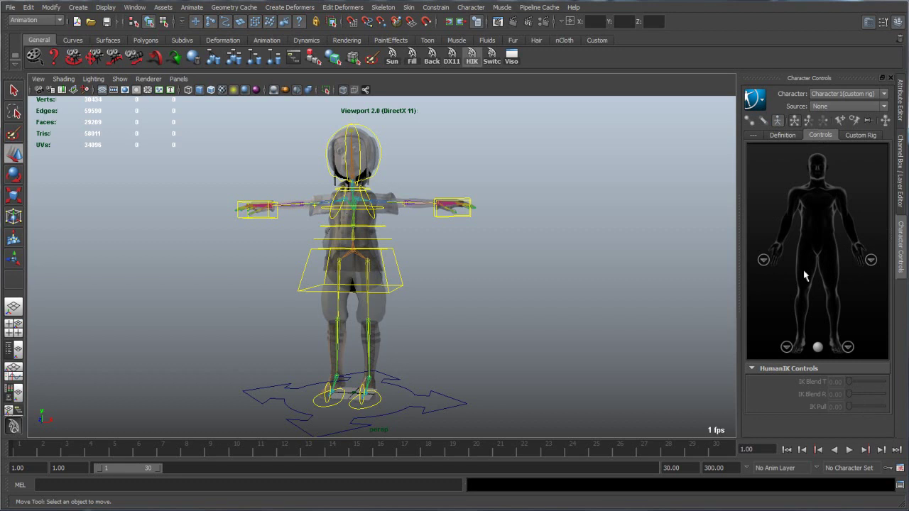
left_click(860, 135)
Step: Assign the girl's left and right hand controls to the matching hand effectors of the custom rig mapping
scroll(543, 191, "up", 2)
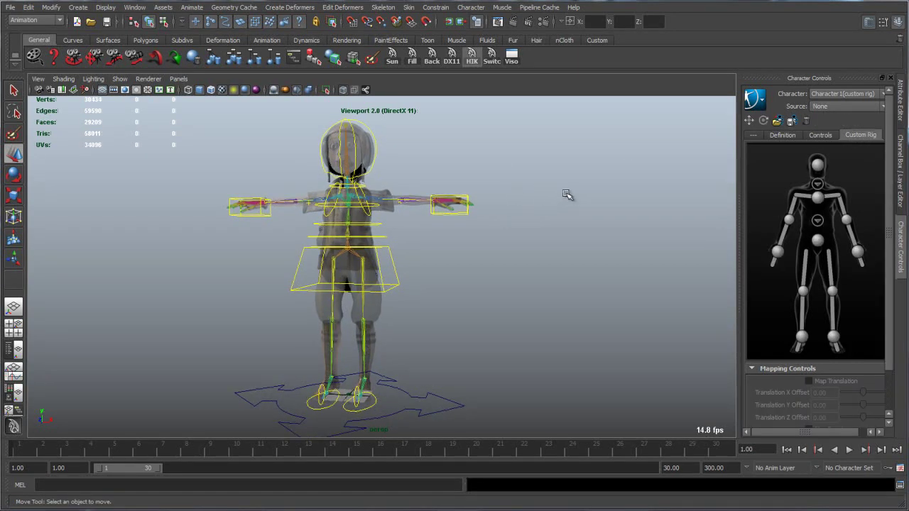
scroll(567, 194, "up", 1)
scroll(572, 213, "up", 2)
left_click(455, 204)
right_click(858, 257)
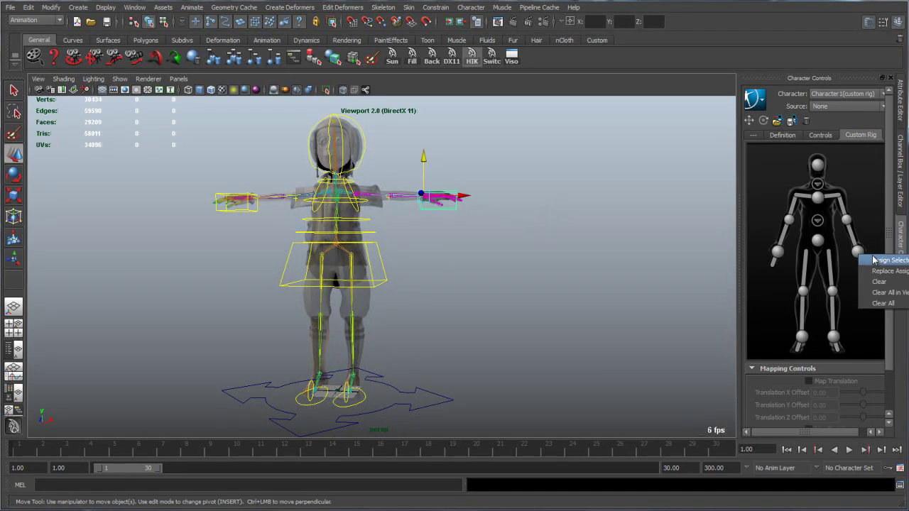
left_click(880, 260)
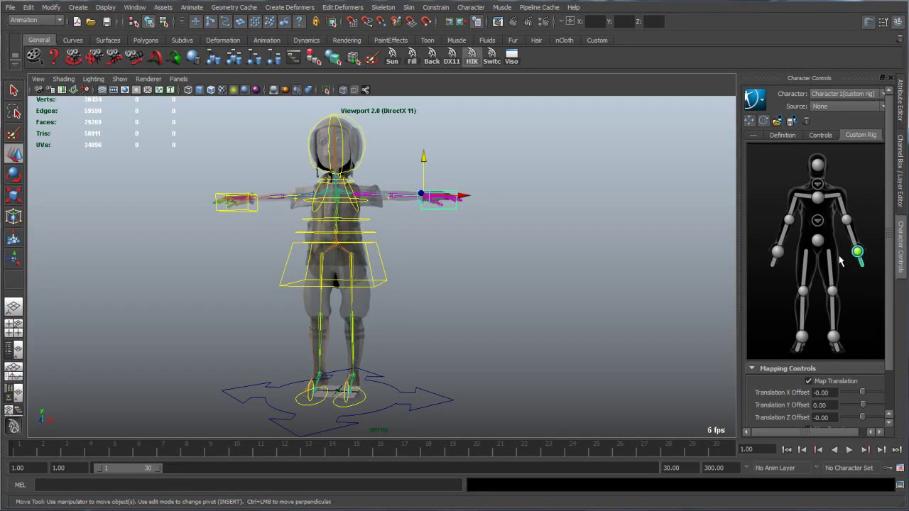
left_click(247, 206)
right_click(775, 260)
left_click(803, 262)
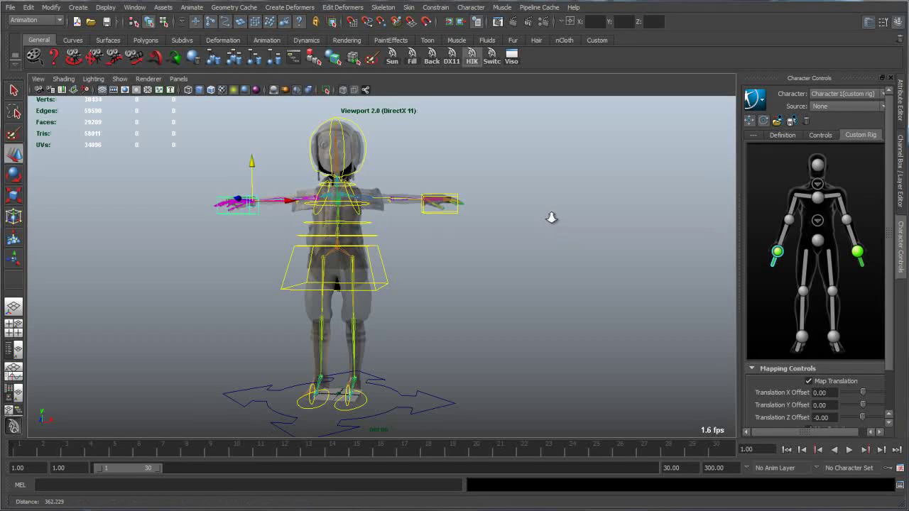
Step: Import the rig mappings from gwen_customRig.xml and turn off the X-ray display of the girl
left_click(777, 122)
left_click_drag(649, 28, 644, 28)
left_click(425, 88)
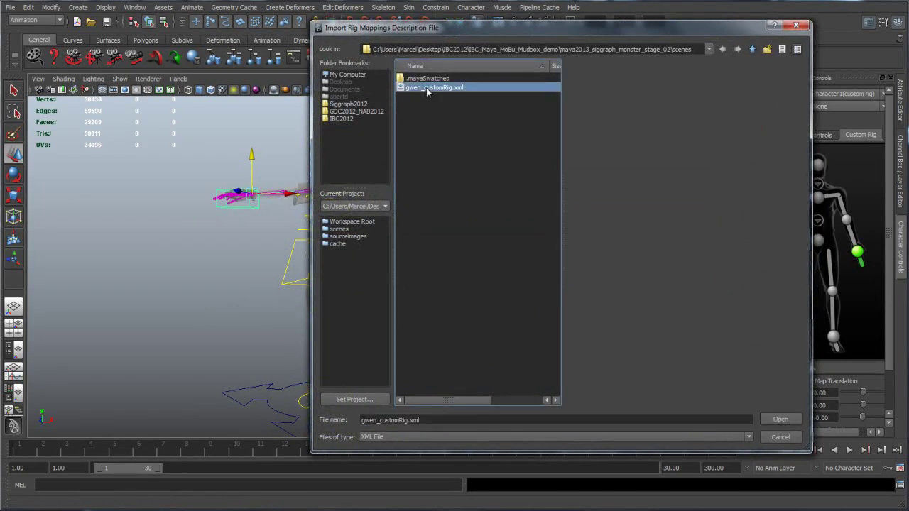
double_click(426, 88)
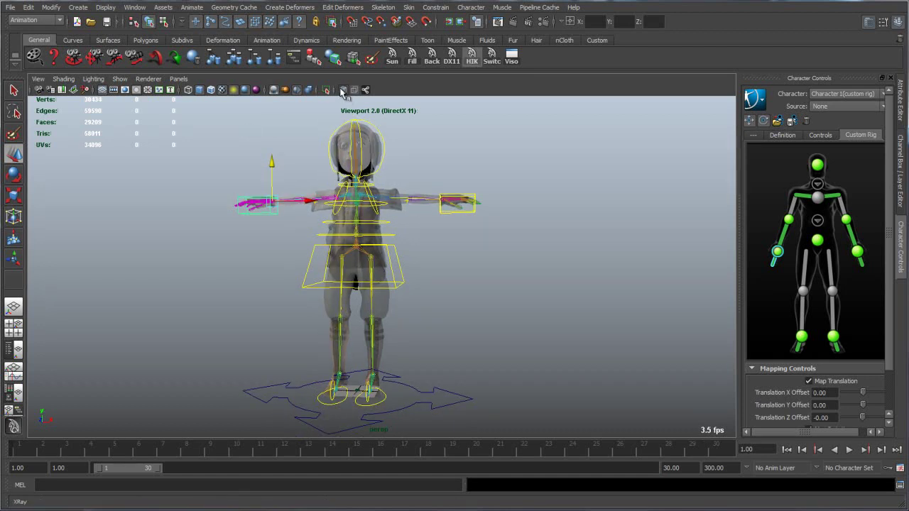
left_click(343, 90)
left_click_drag(472, 284, 574, 300, "alt")
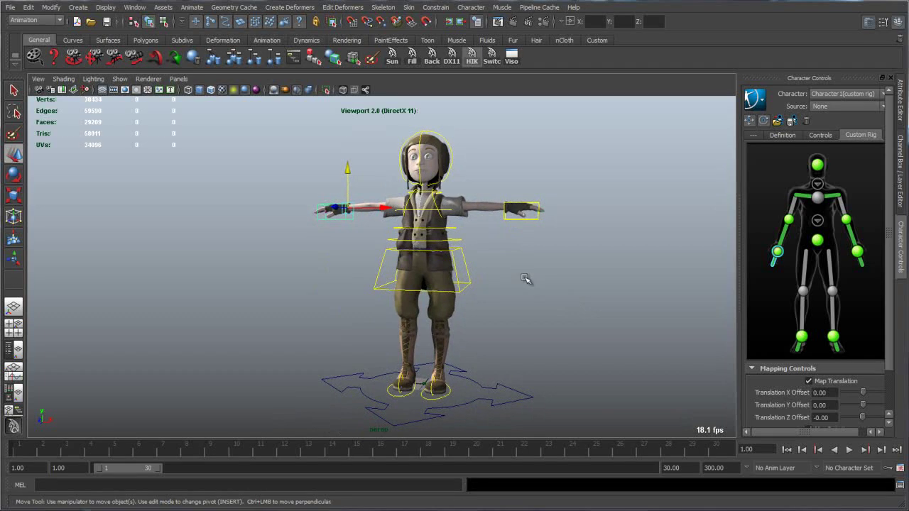
Step: Import the cartwheel.ma motion capture example from the Visor's Mocap Examples into the scene
left_click(511, 57)
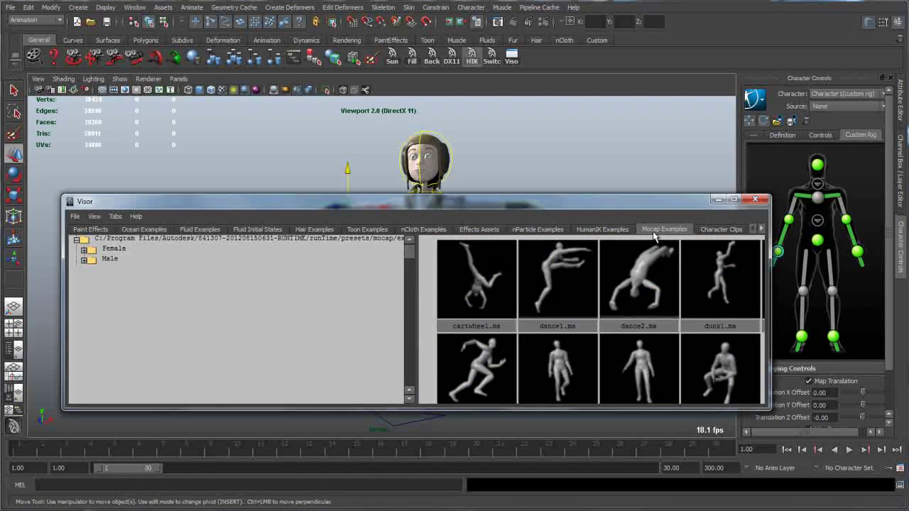
left_click(600, 229)
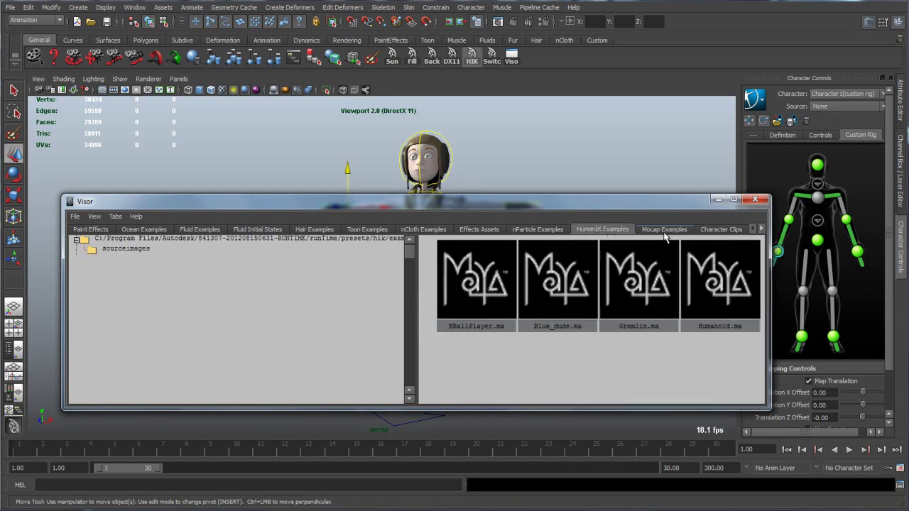
left_click(662, 231)
left_click_drag(645, 204, 647, 162)
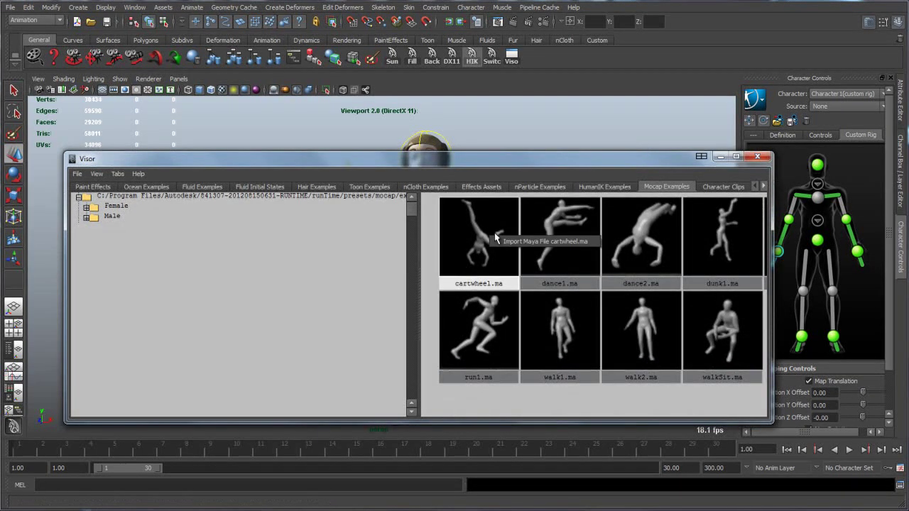
left_click(719, 157)
left_click_drag(464, 254, 596, 252, "alt")
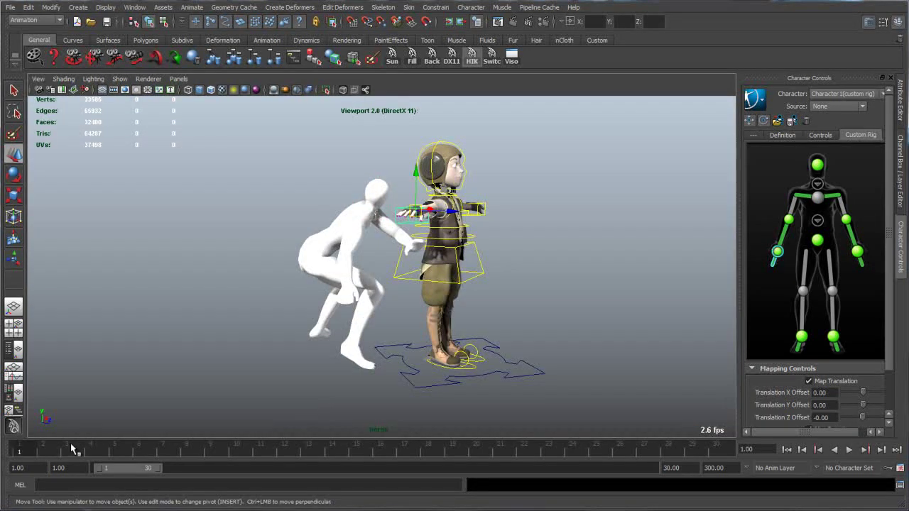
Step: Play the imported cartwheel motion, stop it and view the mocap figure beside the girl
key("alt+v")
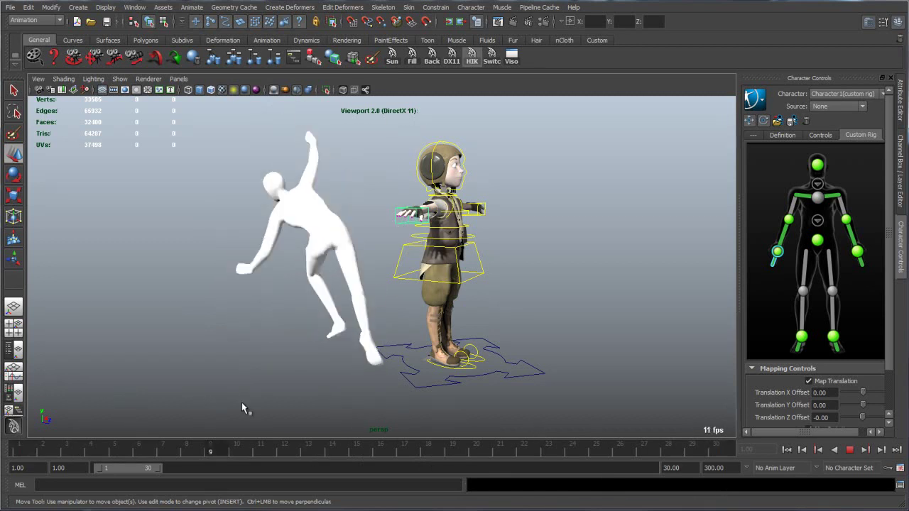
key("alt+v")
left_click_drag(475, 303, 540, 284, "alt")
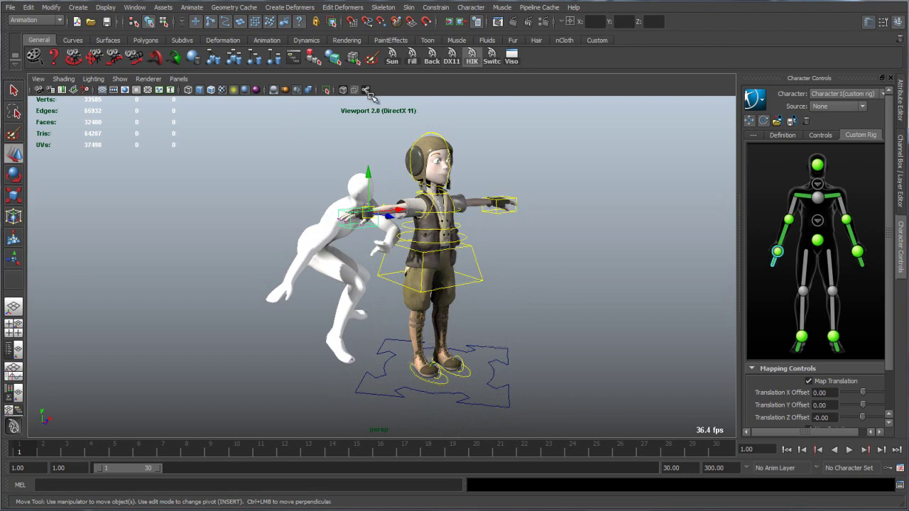
Step: Compare the girl and the mocap figure in wireframe, shaded and textured display
left_click_drag(432, 216, 444, 219, "alt")
key("4")
mouse_move(481, 262)
left_mouse_down("alt")
mouse_move(598, 270)
mouse_move(440, 266)
left_mouse_up("alt")
key("5")
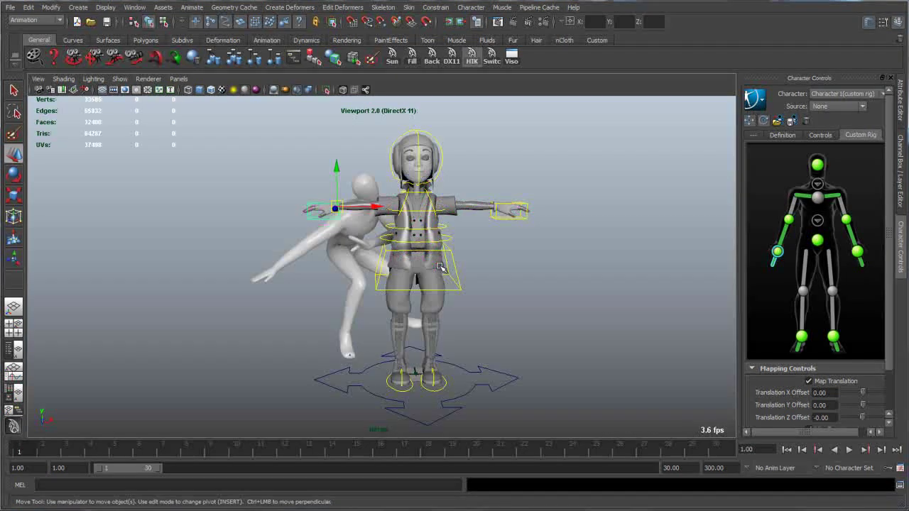
key("6")
left_click_drag(436, 278, 530, 273, "alt")
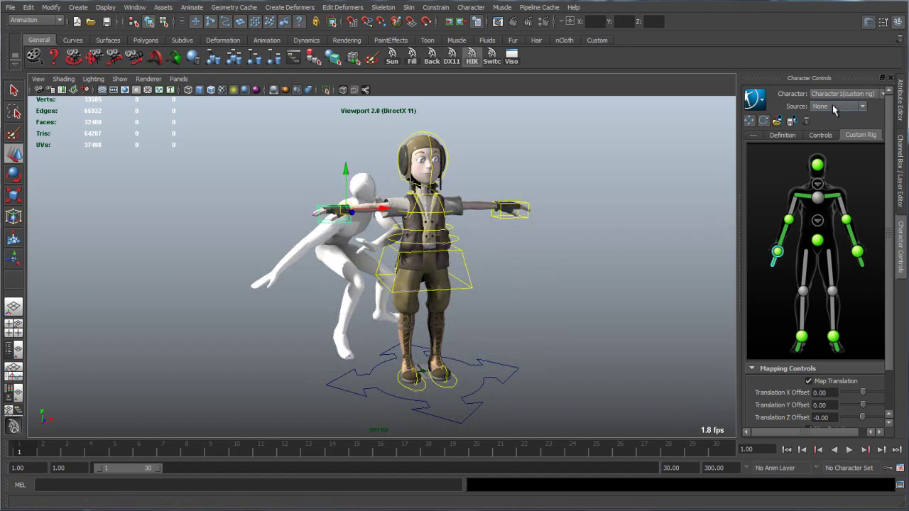
Step: Set the girl's source to MocapExample and move her reference control about 121.8 units along X, beside the mocap figure
left_click(834, 108)
left_click(825, 125)
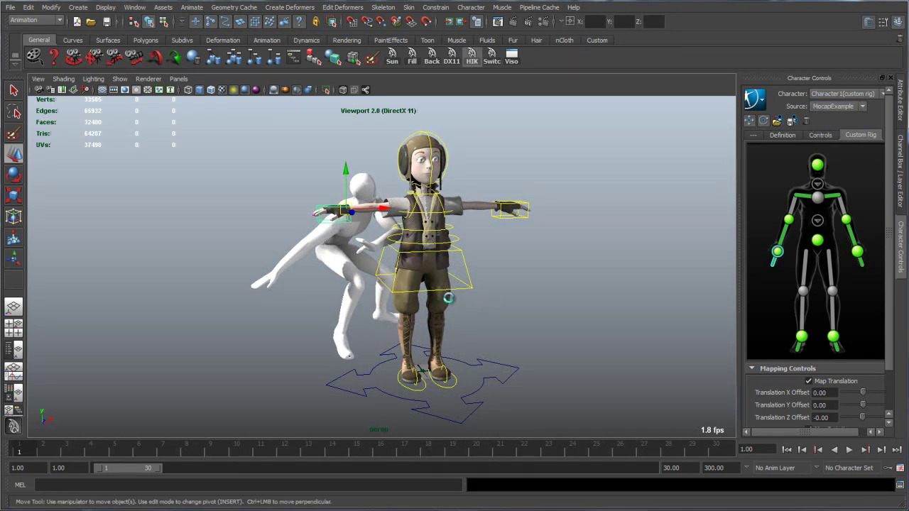
left_click(820, 136)
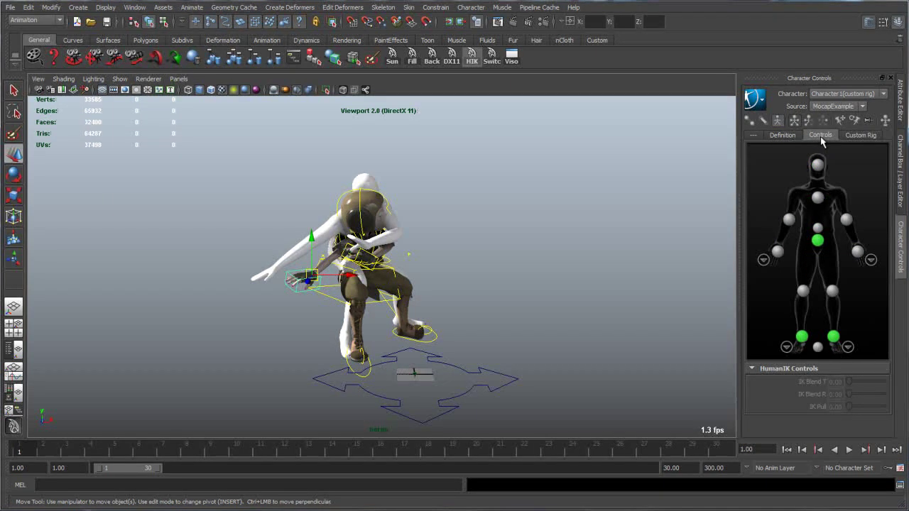
left_click(818, 348)
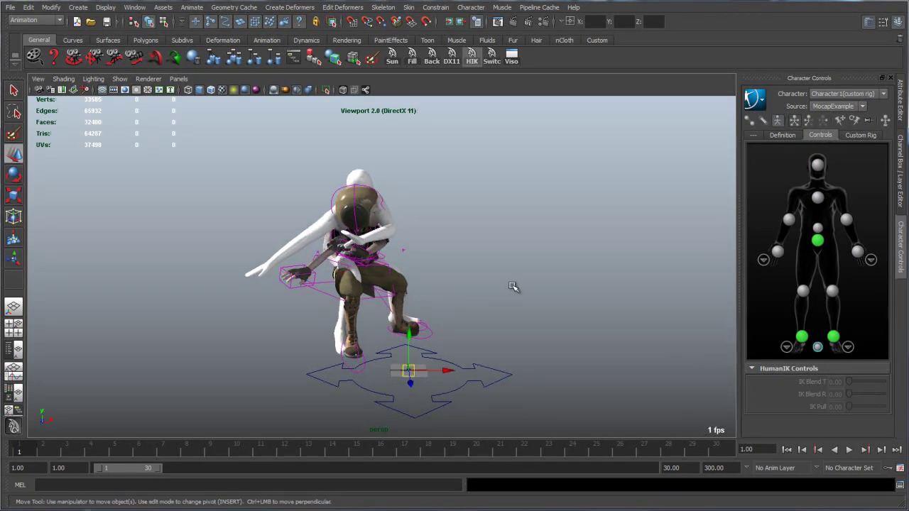
left_click_drag(446, 370, 553, 361)
Step: Play the cartwheel retargeted to the girl and examine her motion against the mocap figure
key("alt+v")
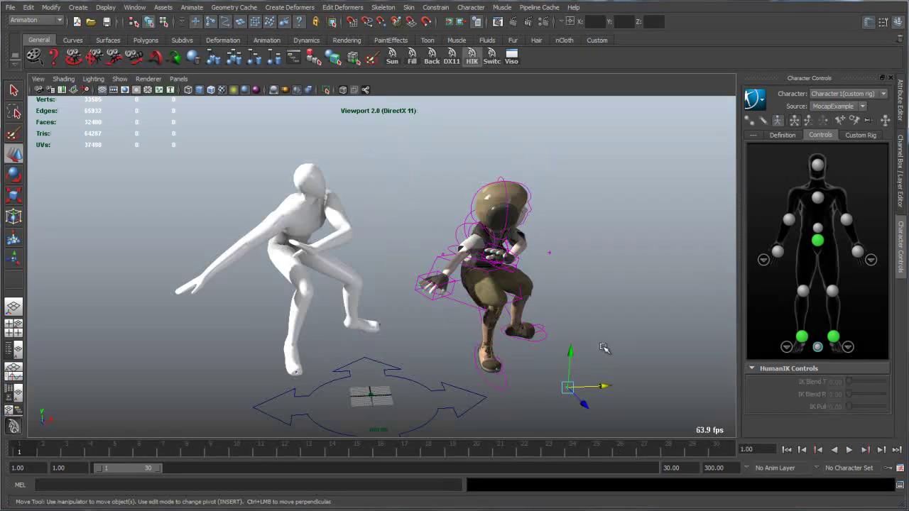
middle_click_drag(602, 350, 592, 343, "alt")
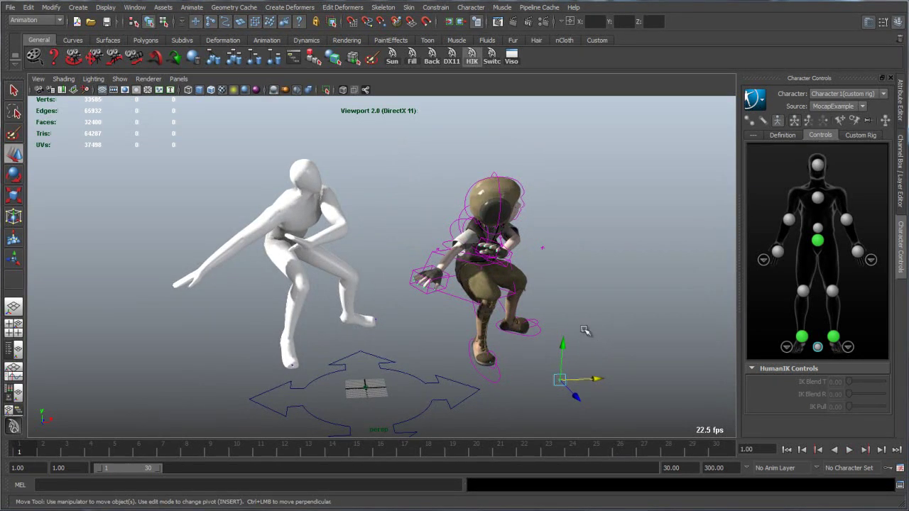
left_click_drag(621, 298, 608, 315, "alt")
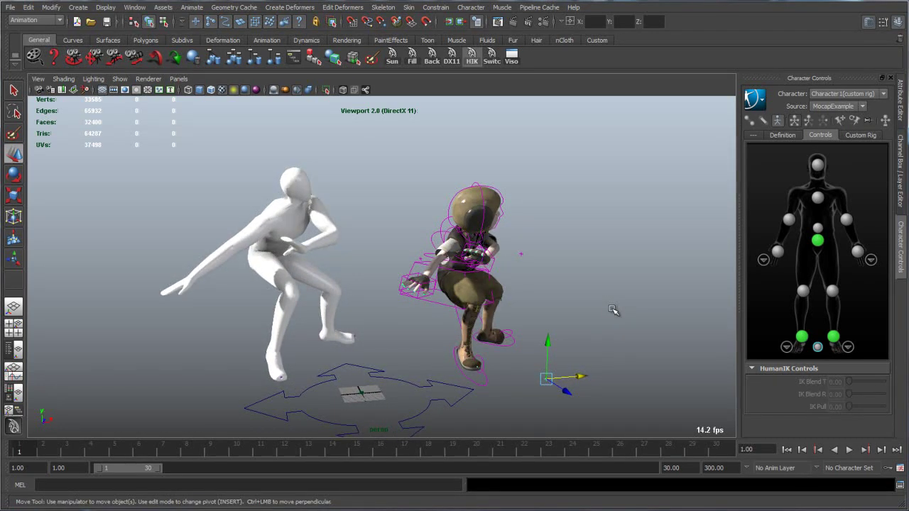
middle_click_drag(525, 263, 529, 250, "alt")
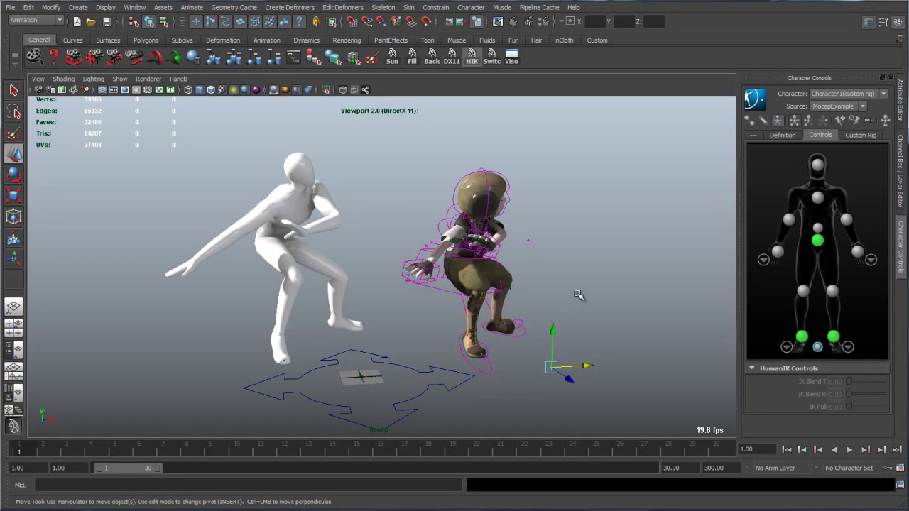
Step: Show the WORLD display layer so that both characters stand in the garage environment
left_click(901, 166)
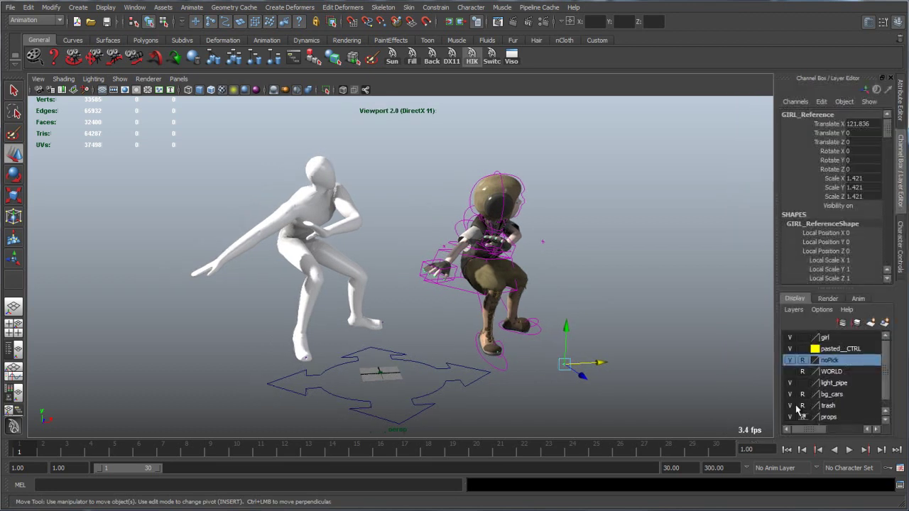
left_click(790, 371)
left_click_drag(673, 305, 574, 296, "alt")
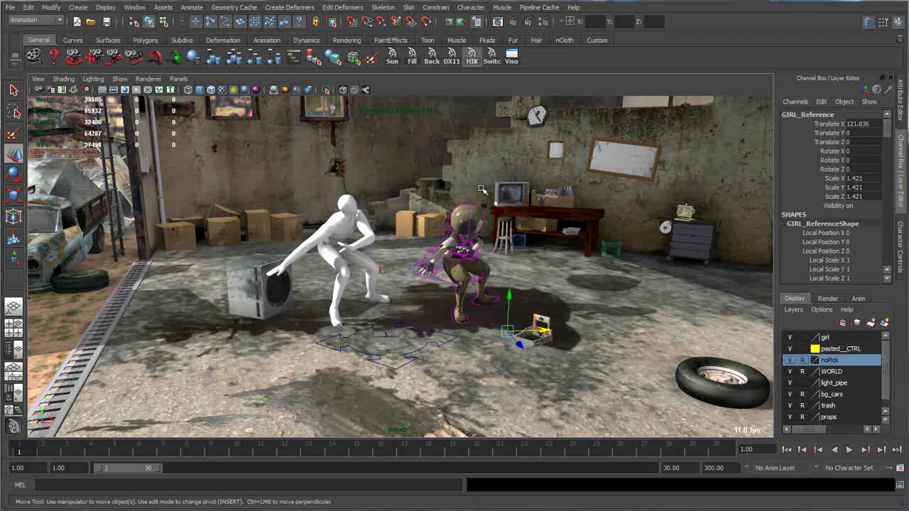
left_click_drag(534, 205, 213, 398, "alt")
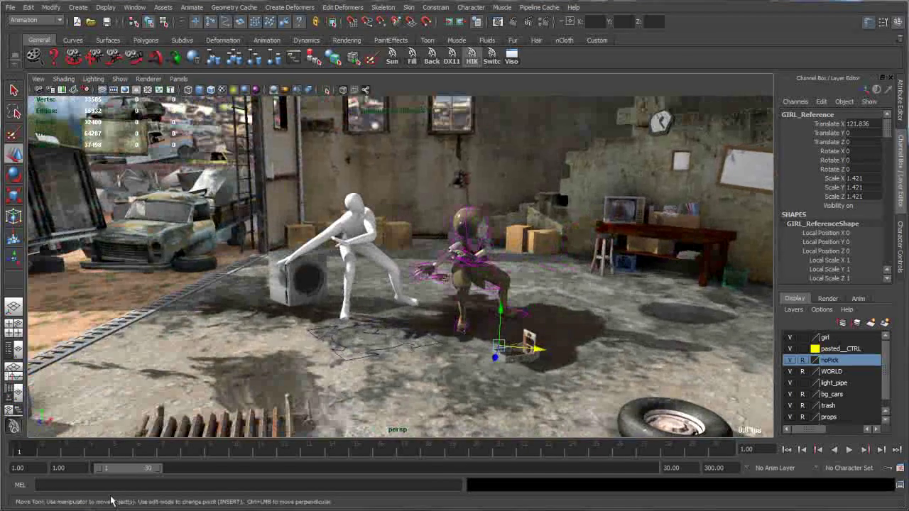
Step: Play the retargeted cartwheel in the garage environment, return to frame 1 and view both characters closely
key("alt+v")
left_click(20, 452)
left_click_drag(475, 337, 520, 350, "alt")
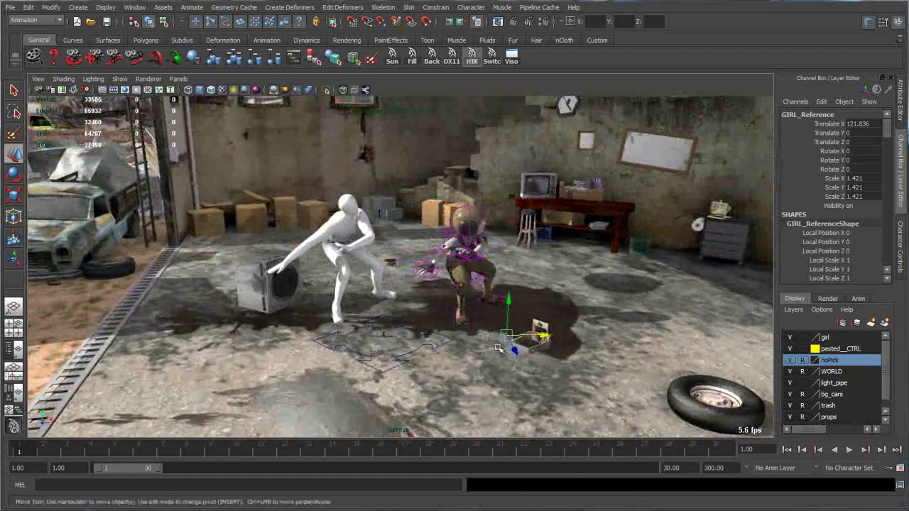
right_click_drag(519, 349, 334, 228, "alt")
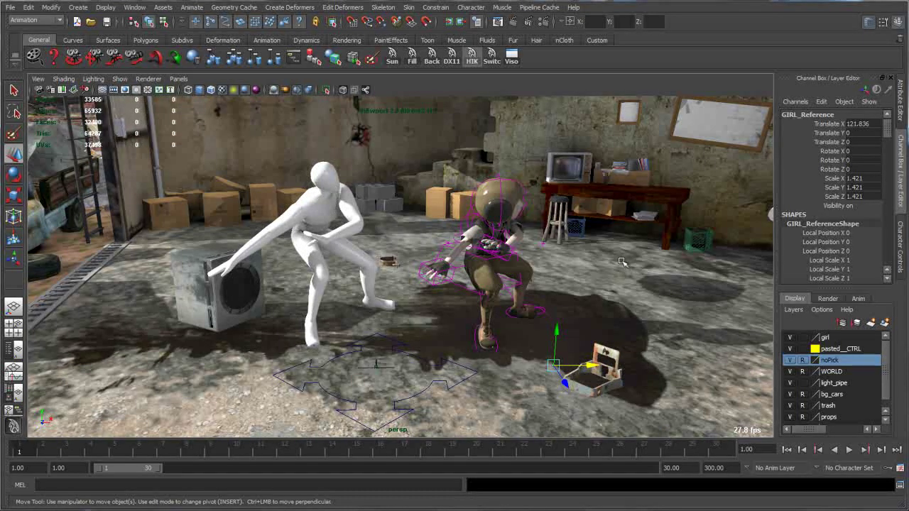
Step: Bring up the girl's HumanIK character controls and set her source to None so she returns to her T-pose
middle_click_drag(619, 260, 614, 258, "alt")
left_click(472, 59)
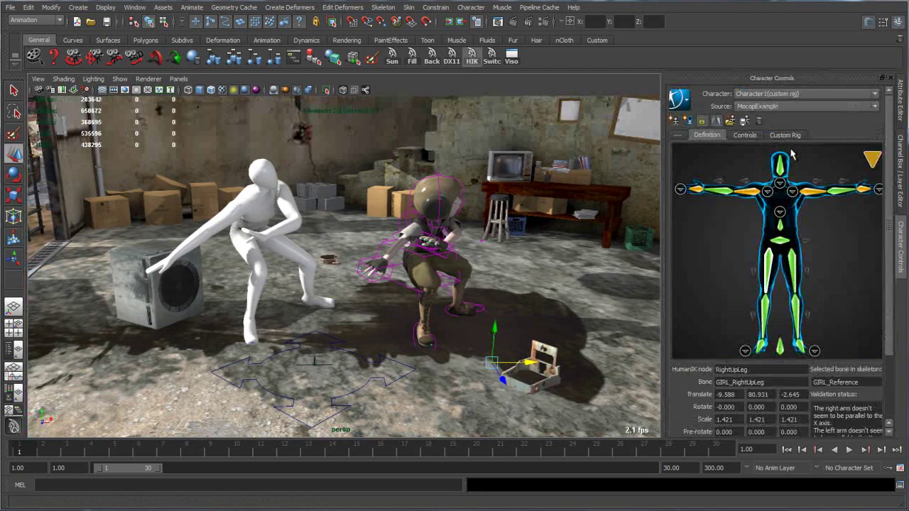
left_click(746, 135)
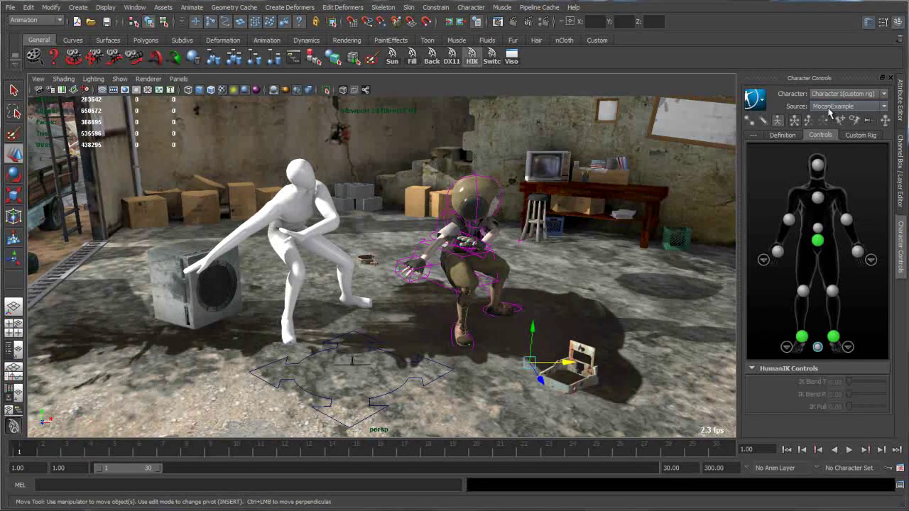
left_click(829, 107)
left_click(821, 131)
left_click_drag(558, 251, 554, 245, "alt")
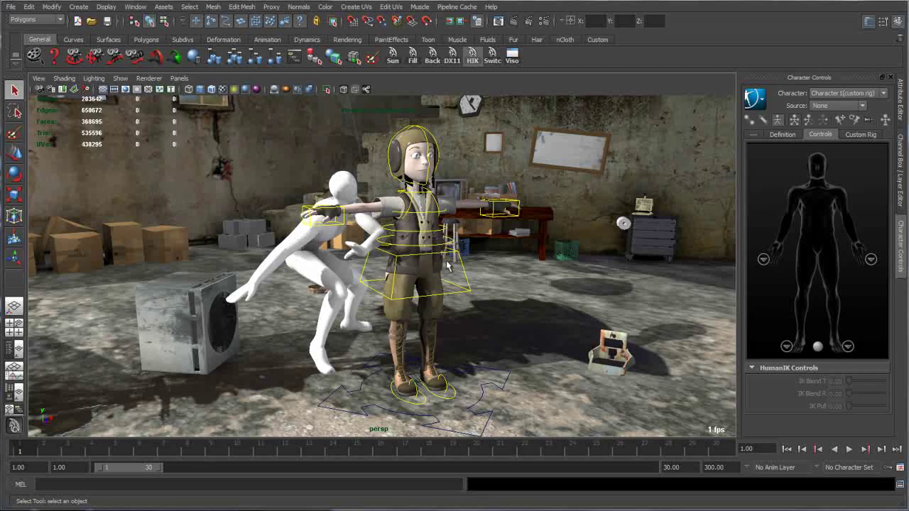
Step: Examine the girl and the mocap figure in wireframe display, and return to textured shading
left_click_drag(458, 253, 415, 279, "alt")
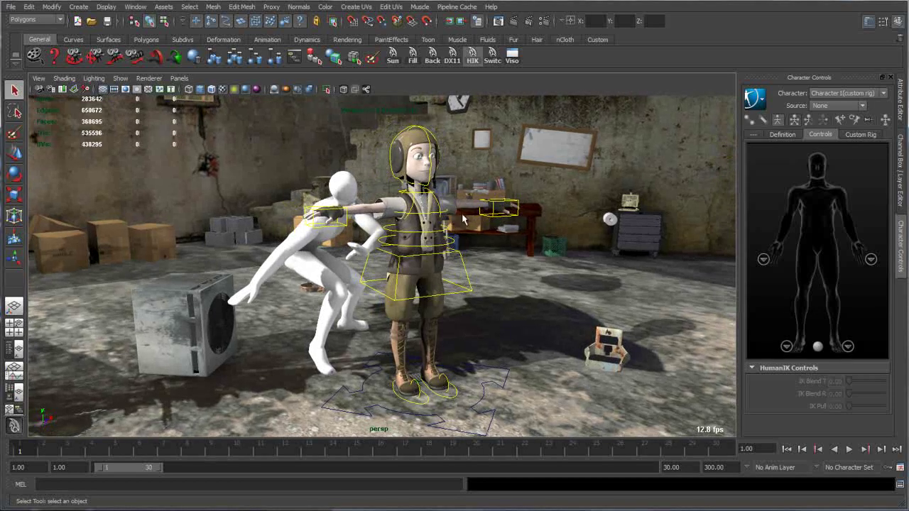
key("4")
left_click_drag(485, 274, 455, 242, "alt")
left_click(408, 252)
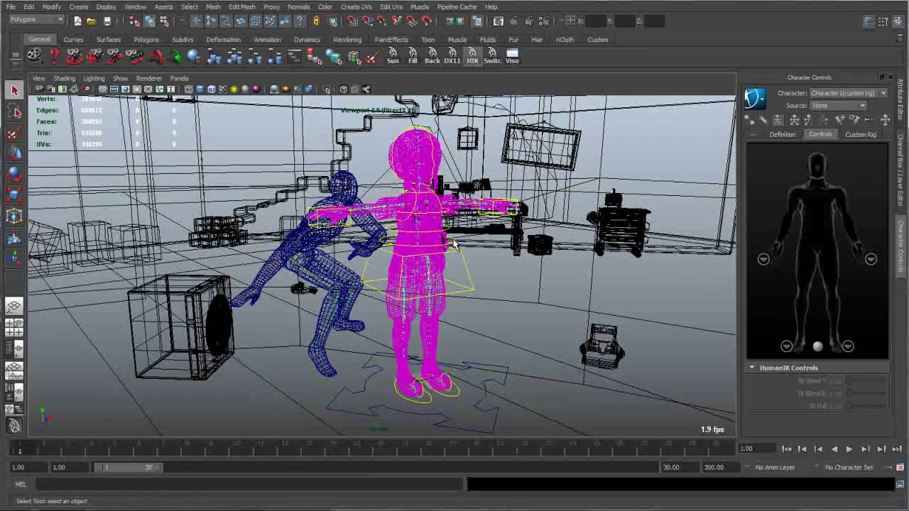
key("6")
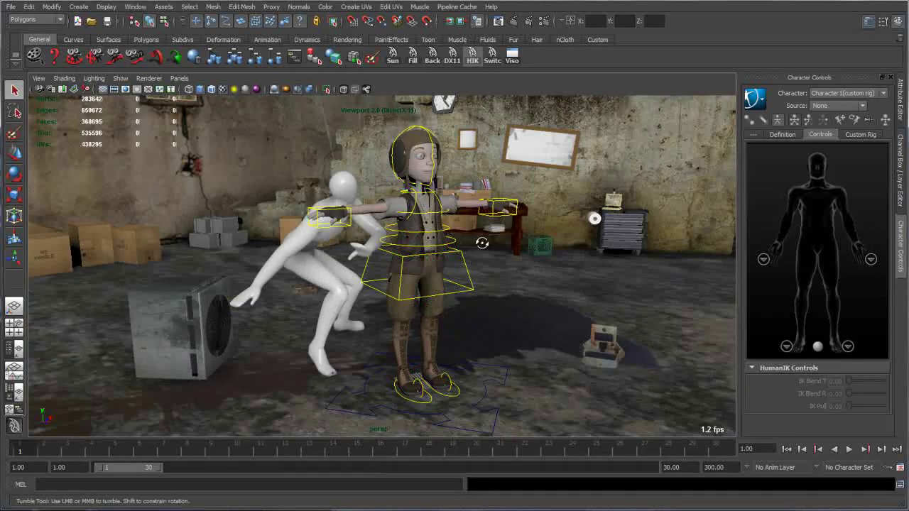
Step: Open the Live Connection to MotionBuilder and send Character1 through it
left_click(12, 7)
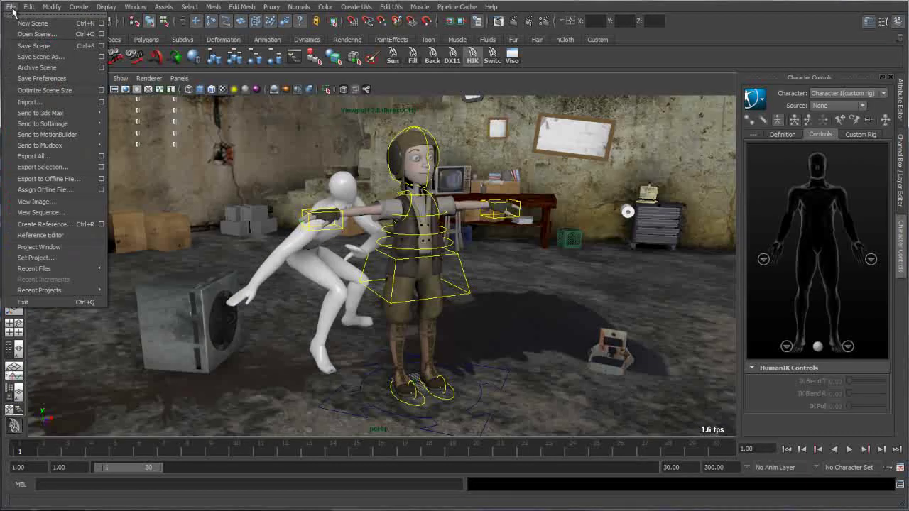
mouse_move(71, 134)
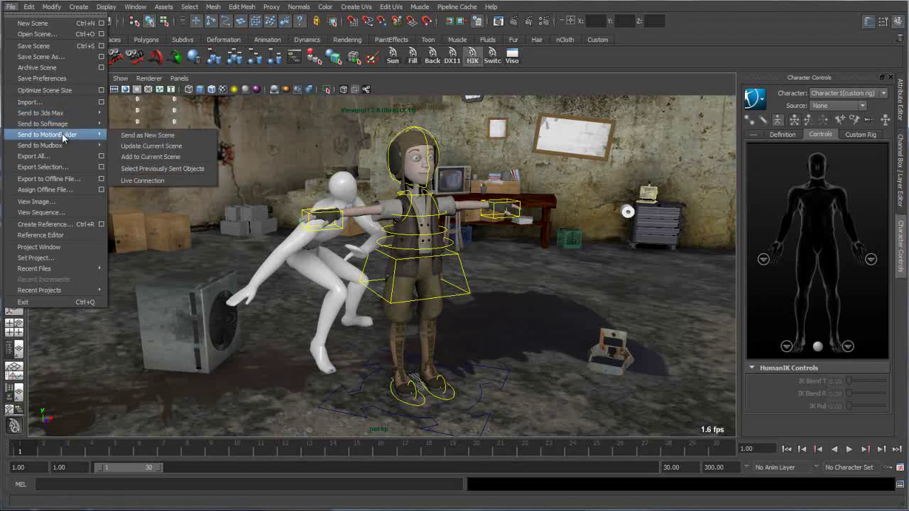
left_click(135, 180)
left_click_drag(532, 341, 183, 344)
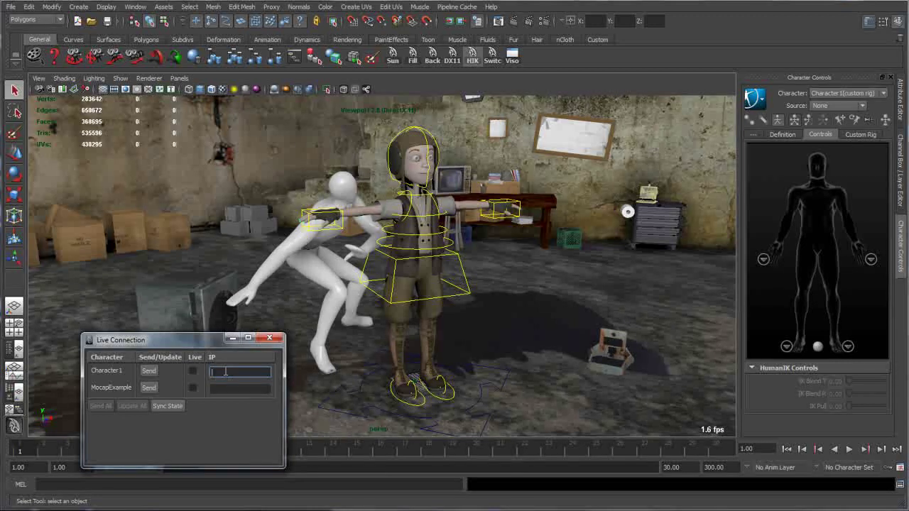
left_click_drag(189, 340, 169, 336)
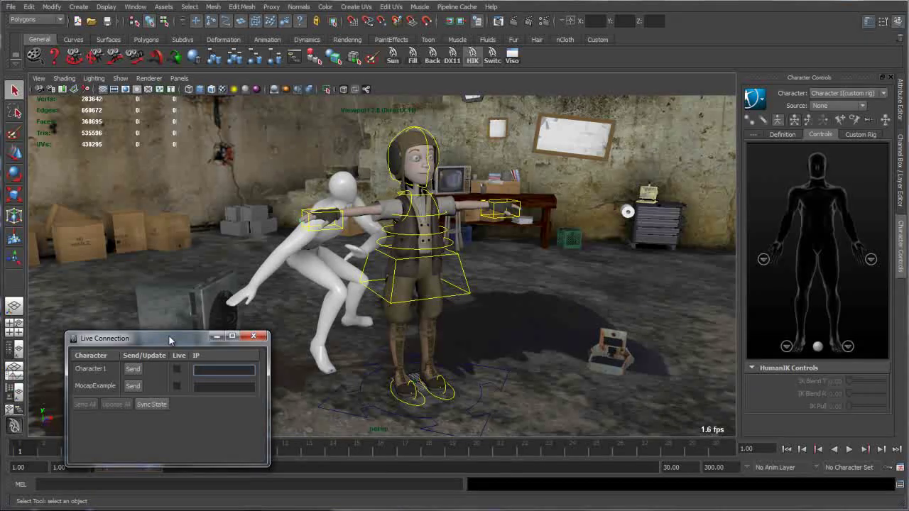
left_click_drag(169, 336, 165, 336)
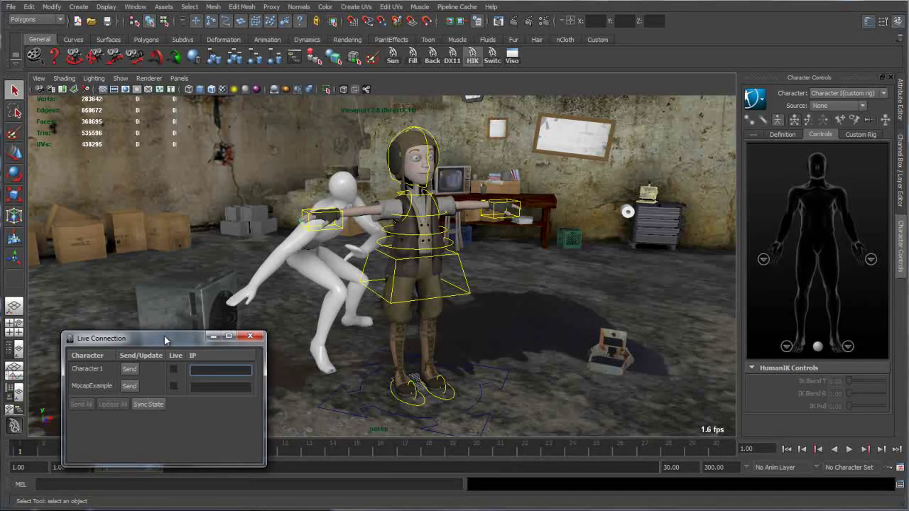
left_click(128, 370)
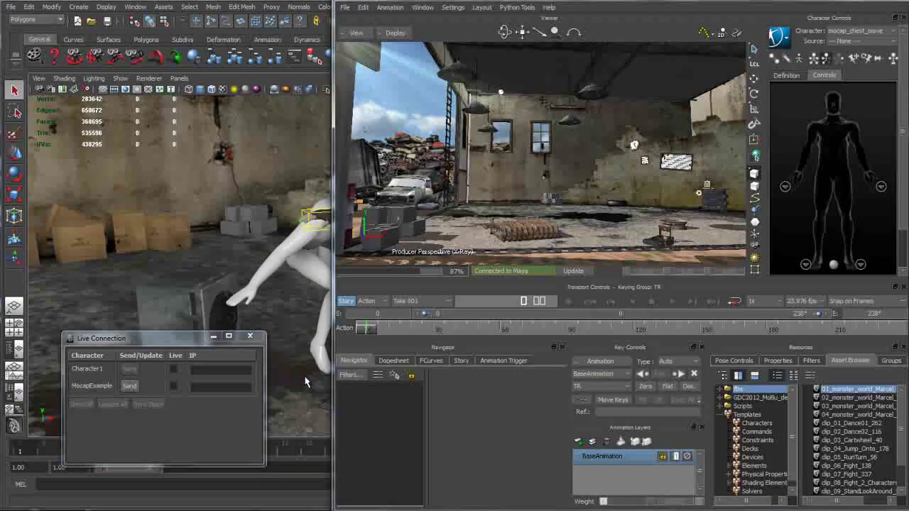
left_click(305, 382)
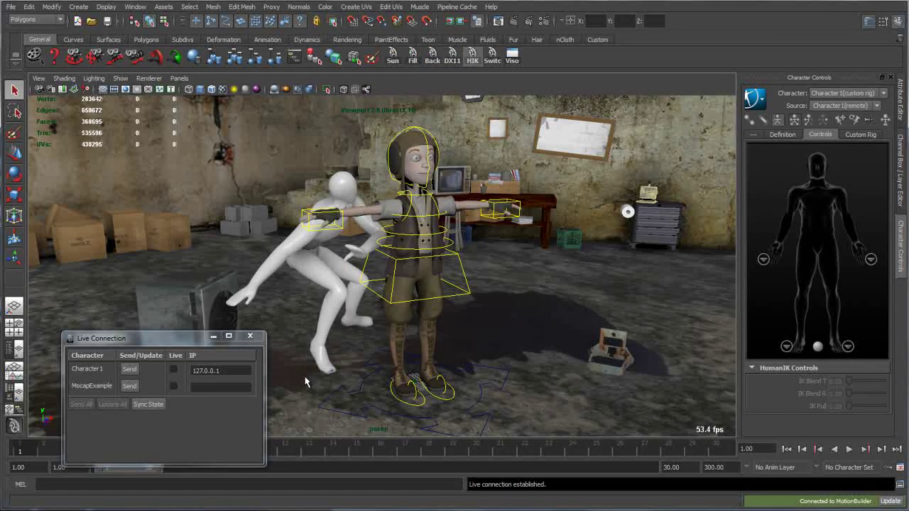
Step: Shrink the Maya window beside MotionBuilder, close its side panels, frame the girl and minimise the Live Connection window
left_click_drag(471, 101, 331, 114)
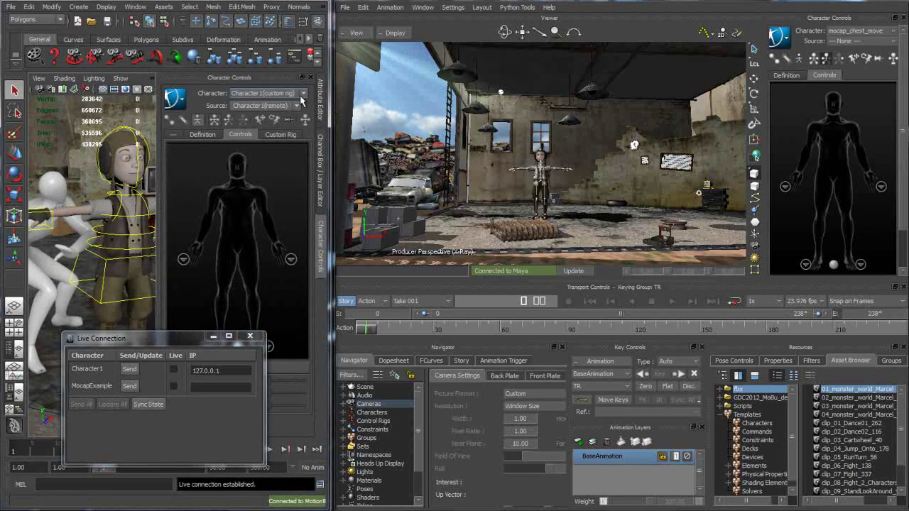
left_click(312, 77)
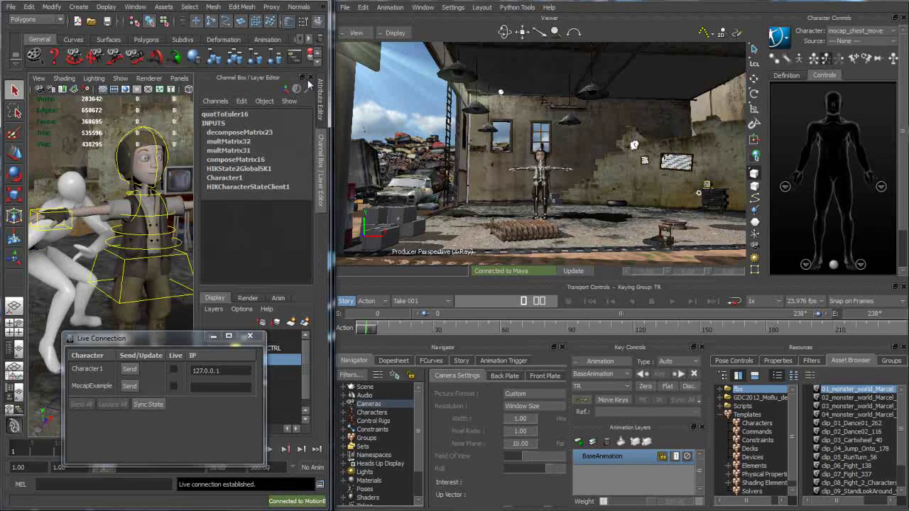
left_click(313, 79)
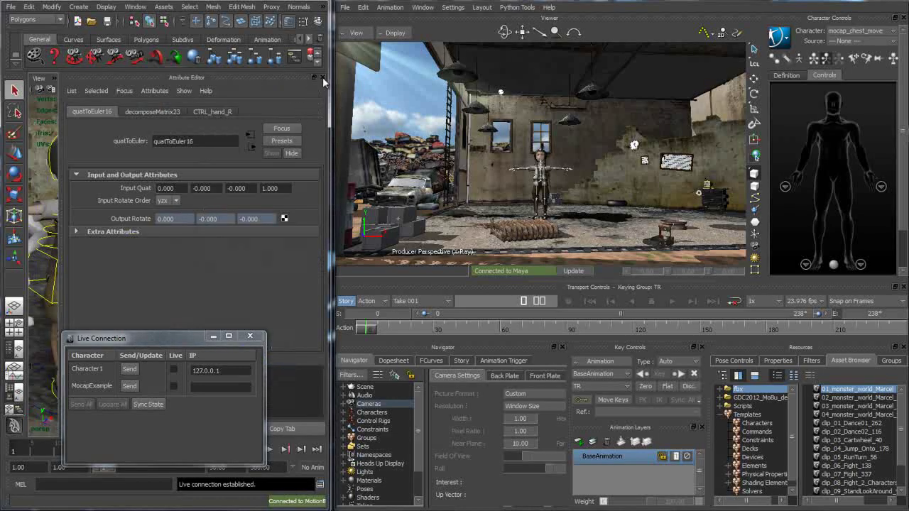
left_click(322, 76)
left_click_drag(228, 216, 138, 227, "alt")
left_click(212, 337)
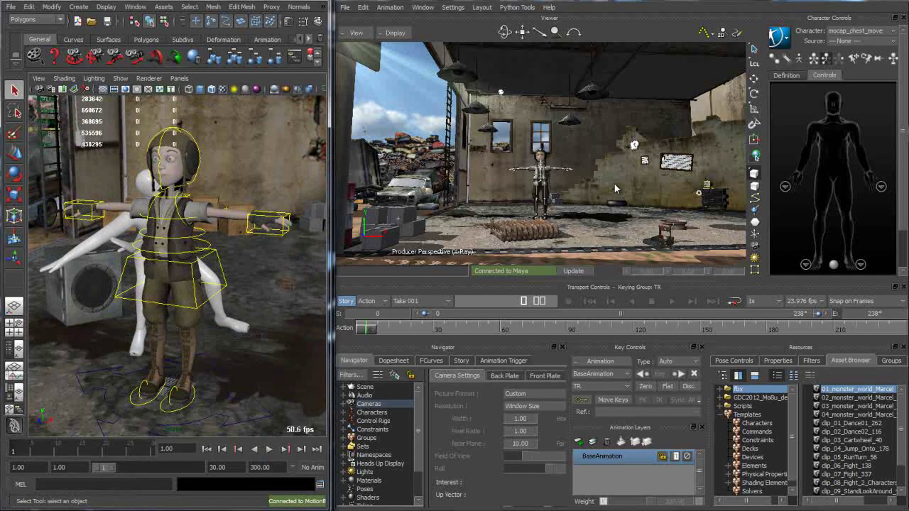
Step: Switch to MotionBuilder, rotate the girl's left arm joint to test the live link, and undo the rotations
left_click_drag(587, 174, 657, 190, "alt")
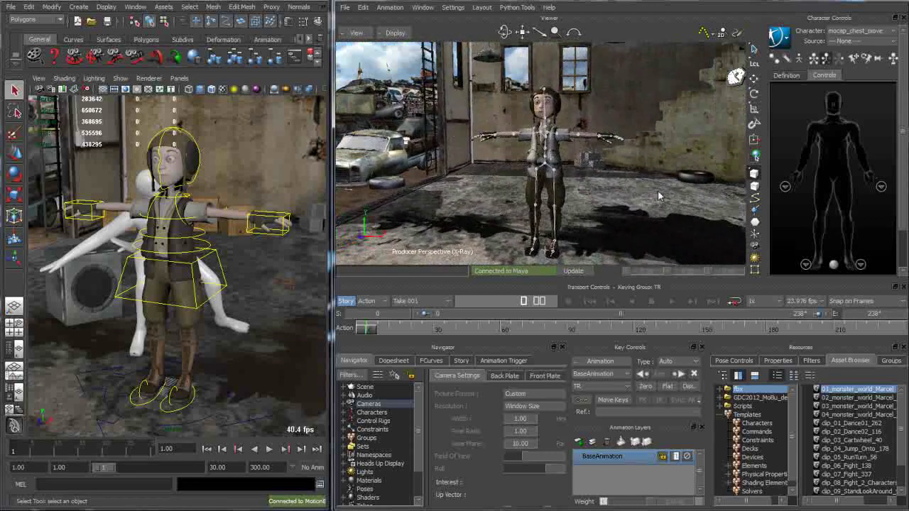
left_click(567, 134)
key("e")
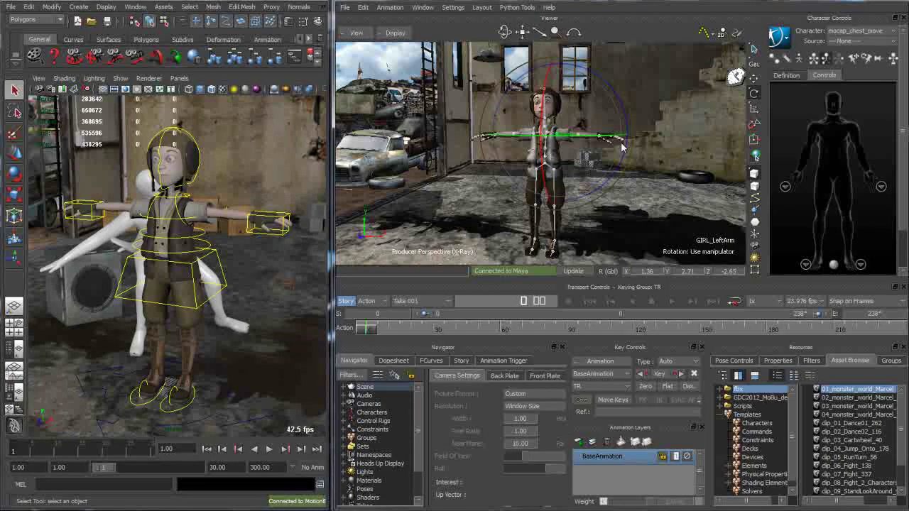
left_click_drag(624, 110, 614, 128)
left_click_drag(589, 135, 538, 129)
key("ctrl+z")
key("ctrl+z")
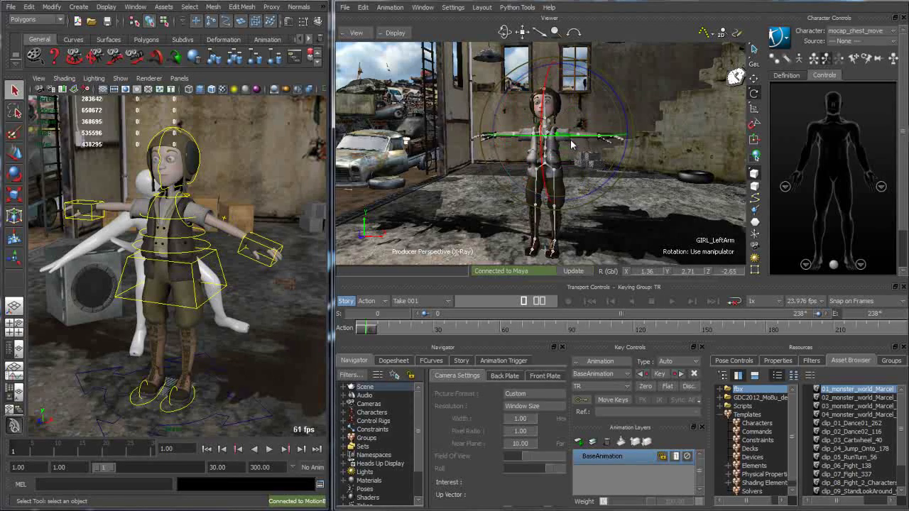
Step: Merge the 02_monster_world FBX asset into the MotionBuilder scene with all takes
left_click_drag(611, 171, 589, 178, "alt")
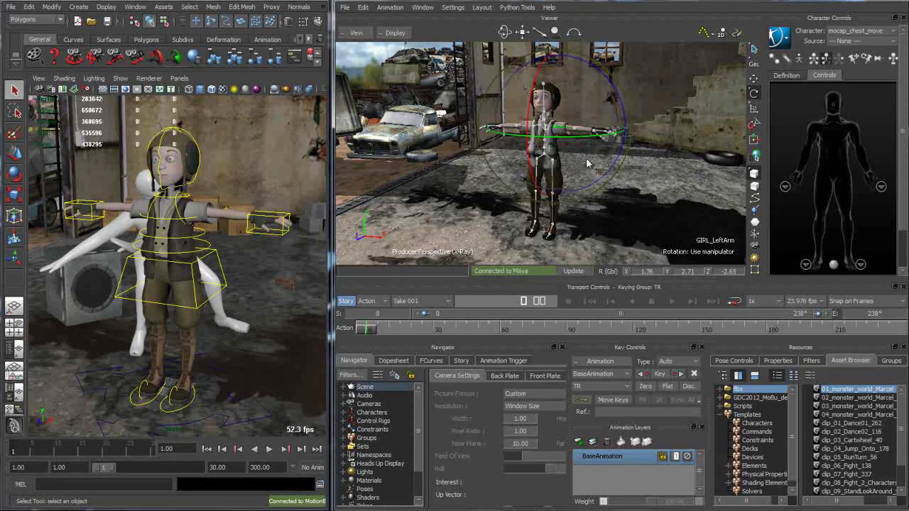
left_click_drag(582, 147, 625, 191, "alt")
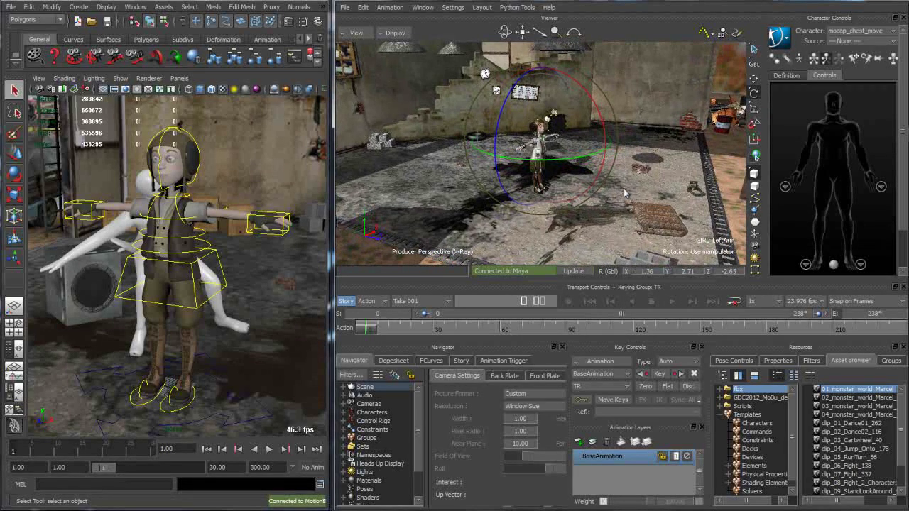
left_click(859, 398)
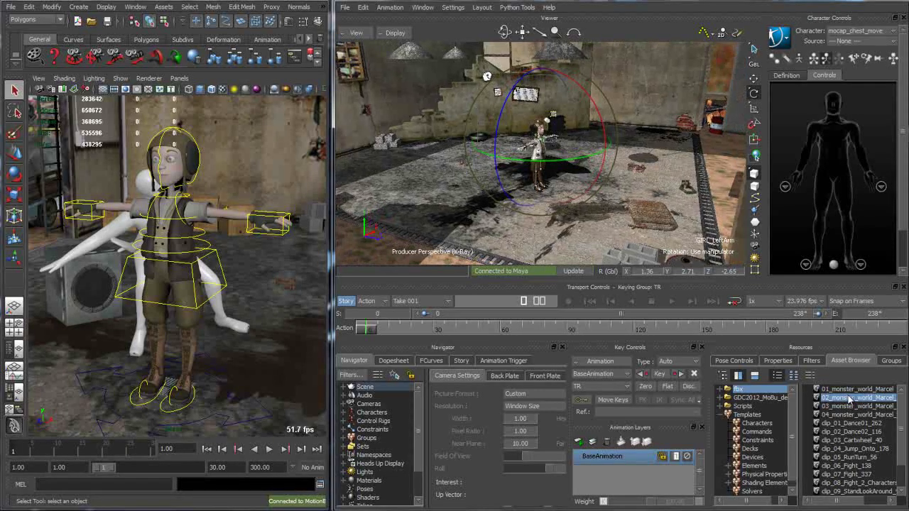
left_click_drag(846, 401, 438, 170)
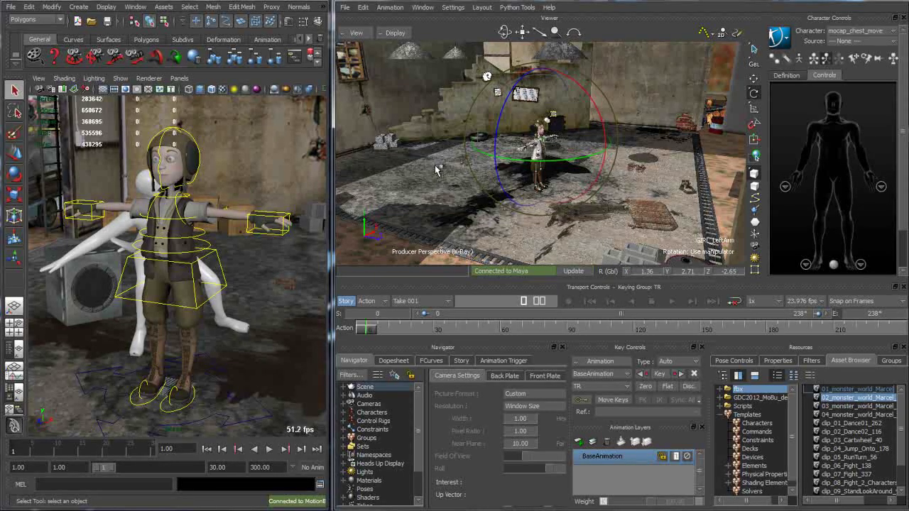
mouse_move(472, 160)
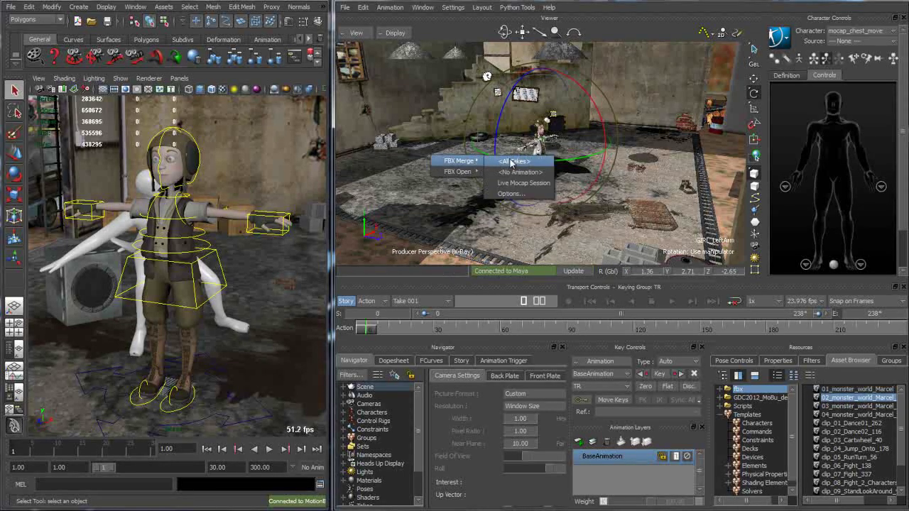
left_click(511, 163)
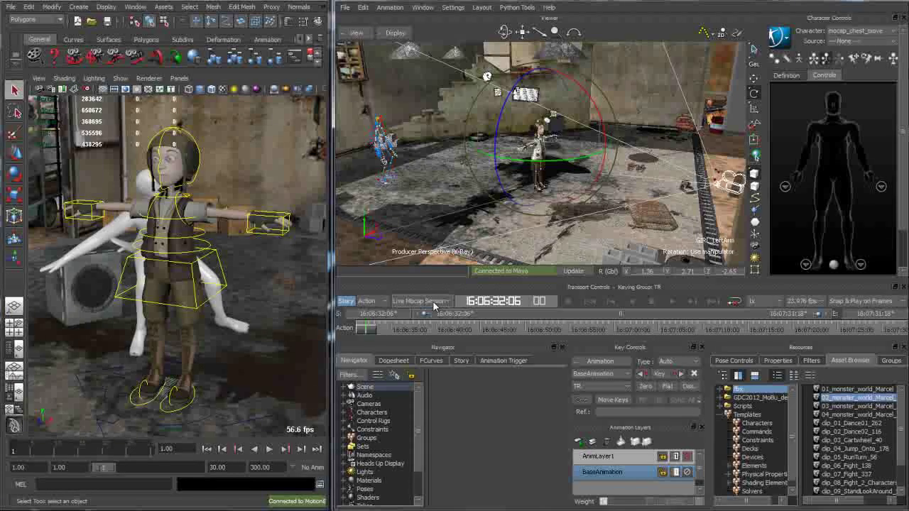
Step: Scrub the live mocap session take to about 16:06:34:16 and examine the mocap skeleton beside the girl
left_click_drag(635, 205, 619, 186)
left_click_drag(371, 330, 420, 329)
left_click_drag(572, 134, 546, 171)
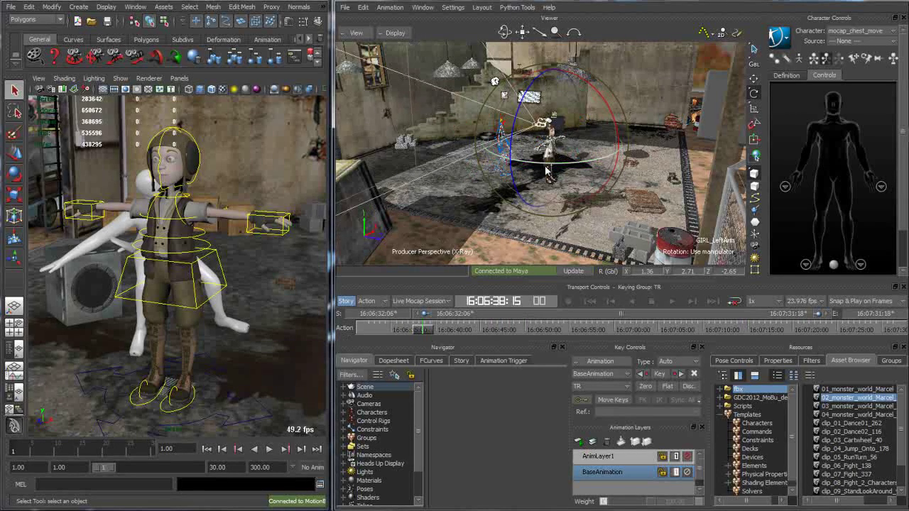
left_click_drag(423, 329, 387, 331)
left_click_drag(601, 141, 634, 142)
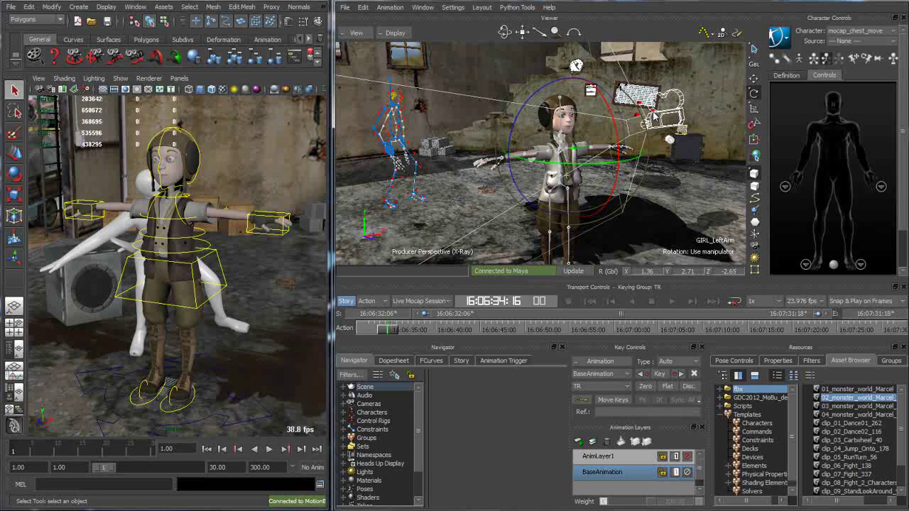
left_click_drag(478, 142, 572, 186)
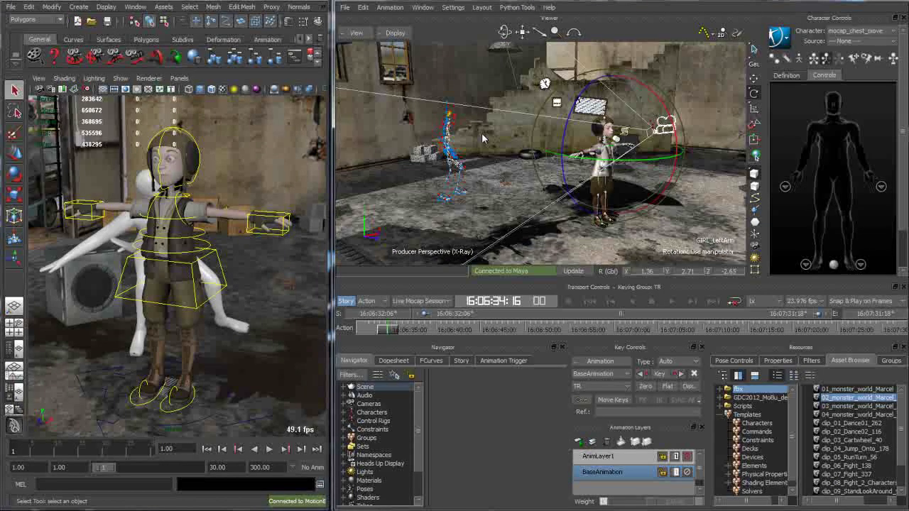
left_click_drag(508, 133, 521, 145)
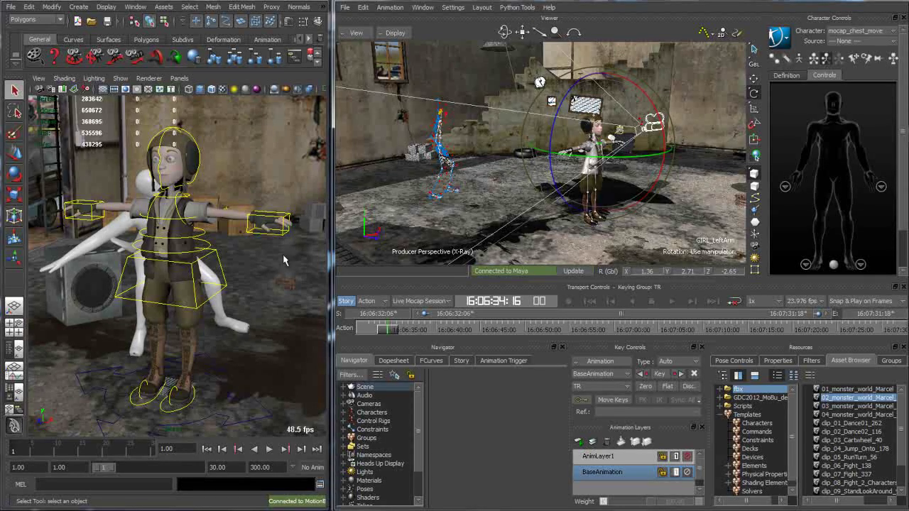
Step: Switch to Maya and frame the girl at full length with free floor space around her
left_click_drag(214, 271, 238, 261, "alt")
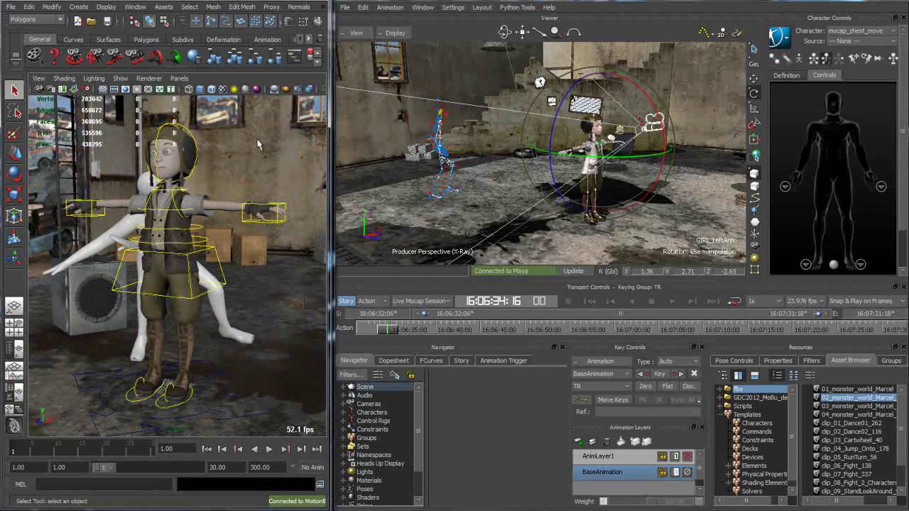
right_click_drag(256, 162, 230, 166, "alt")
left_click_drag(230, 166, 245, 190, "alt")
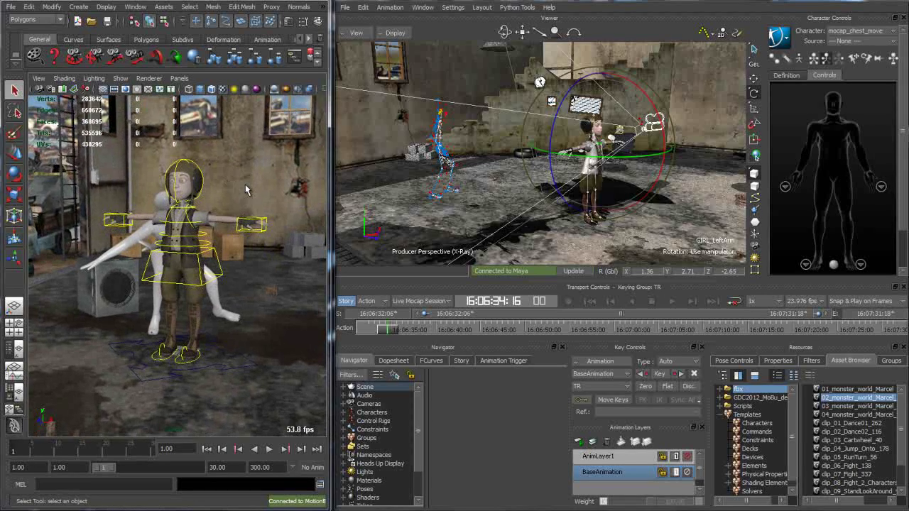
left_click_drag(245, 190, 254, 212, "alt")
right_click_drag(254, 211, 257, 218, "alt")
left_click_drag(256, 217, 259, 236, "alt")
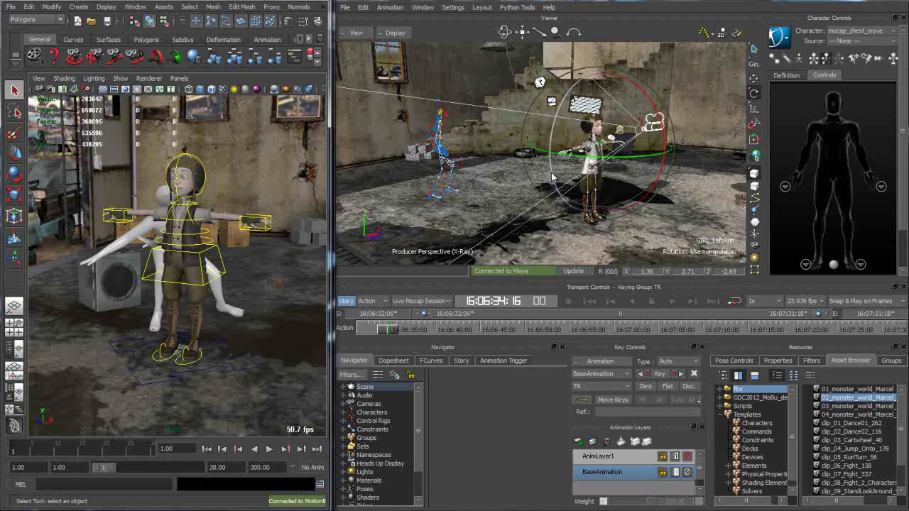
Step: Switch back to MotionBuilder and make Character1 the current character in the character controls
middle_click_drag(536, 151, 518, 174)
middle_click_drag(642, 187, 673, 184)
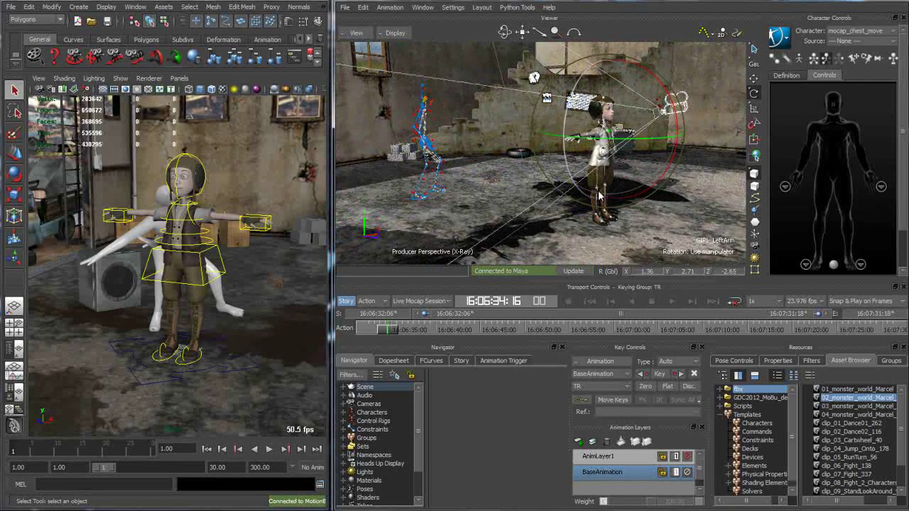
left_click(852, 32)
left_click(844, 57)
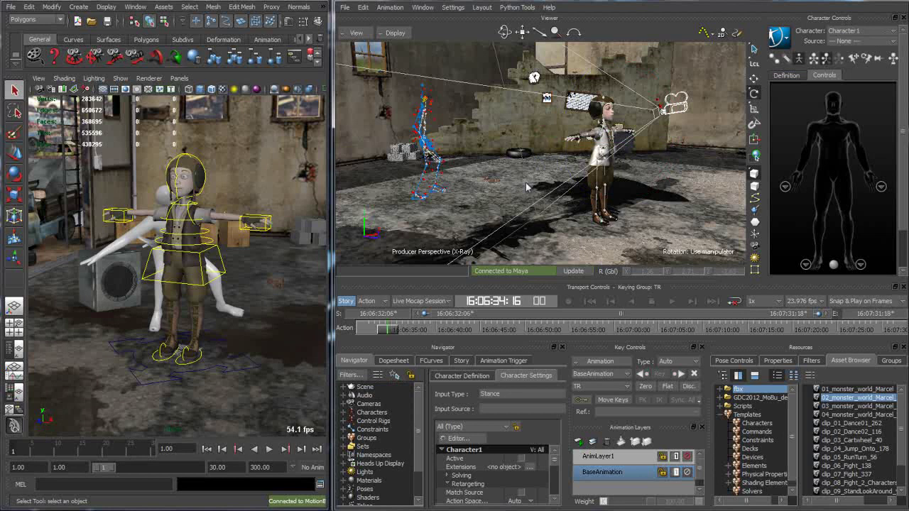
Step: Set Character1's source to Gaunt:Gaunt and scrub the take back to 16:06:32:06, framing the girl and mocap skeleton
left_click(842, 41)
left_click(845, 94)
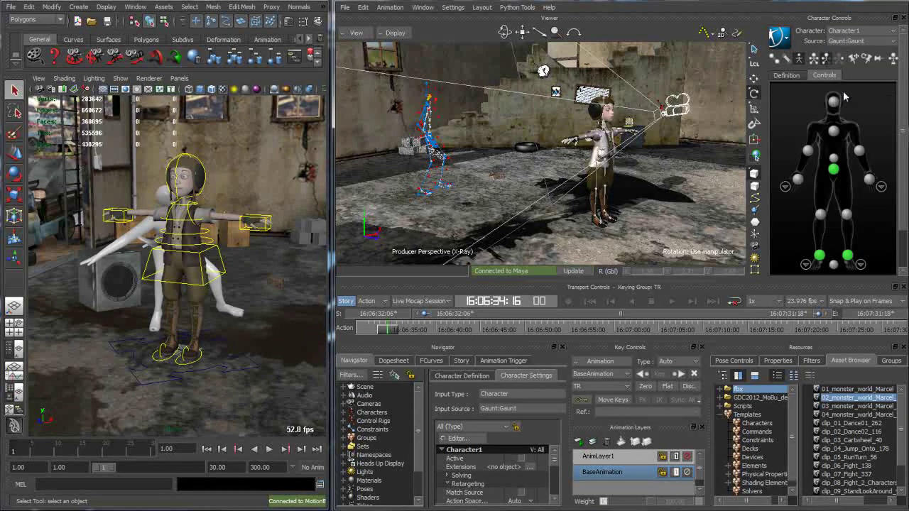
left_click_drag(616, 186, 592, 186, "alt")
right_click_drag(278, 244, 240, 248, "alt")
left_click_drag(240, 252, 197, 240, "alt")
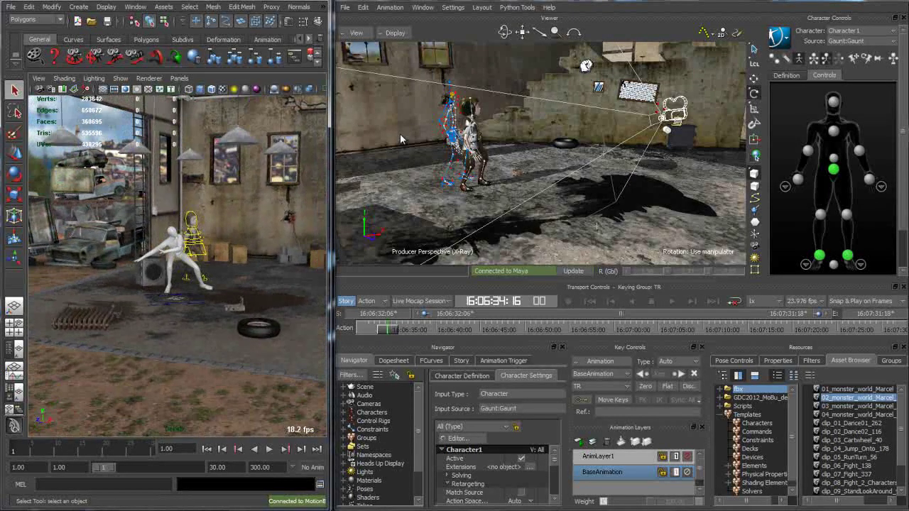
left_click_drag(490, 191, 503, 176, "alt")
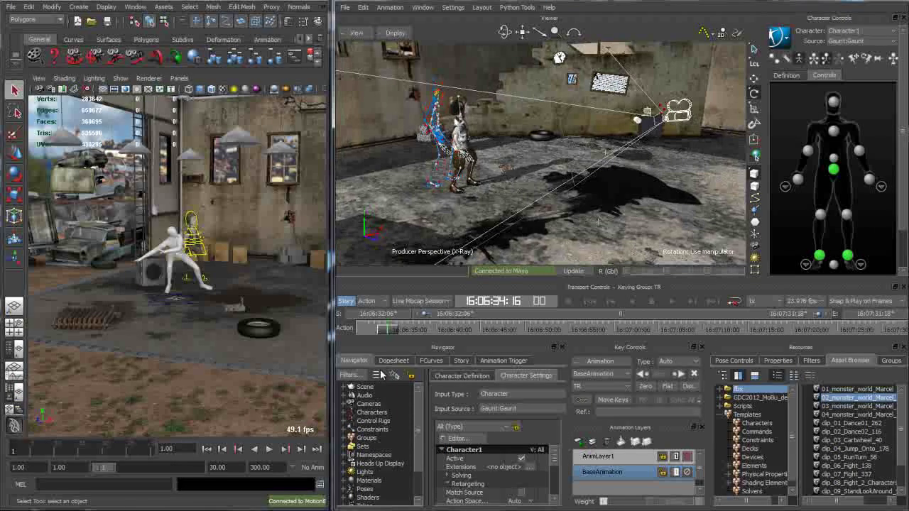
mouse_move(390, 329)
left_mouse_down()
mouse_move(549, 342)
mouse_move(525, 330)
mouse_move(357, 329)
mouse_move(418, 340)
mouse_move(364, 341)
left_mouse_up()
left_click_drag(442, 171, 364, 2, "alt")
Step: Split the viewer into two panes and widen the MotionBuilder window to fill the screen
left_click(357, 34)
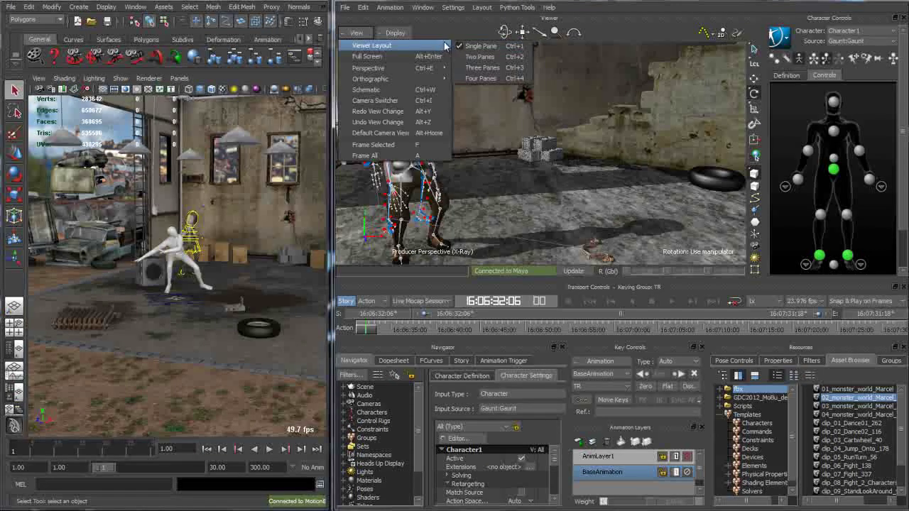
left_click(480, 57)
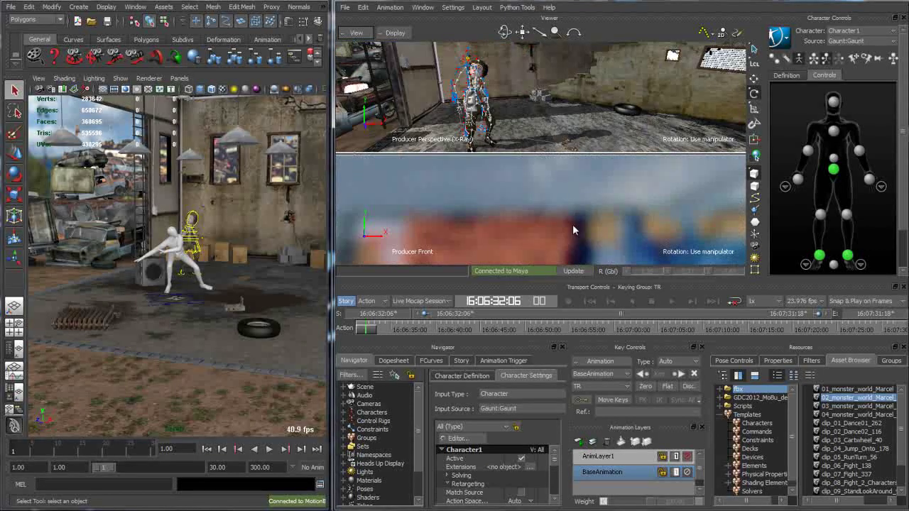
left_click_drag(335, 29, 244, 23)
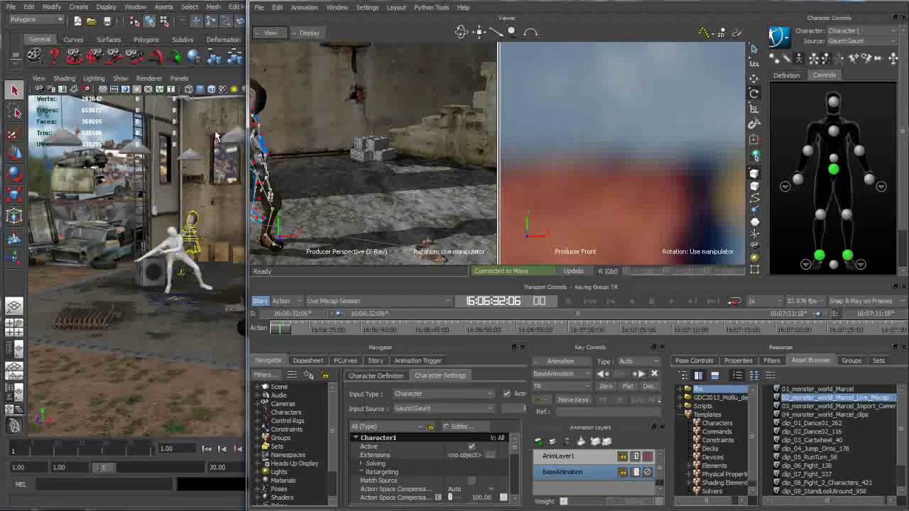
left_click_drag(247, 53, 3, 42)
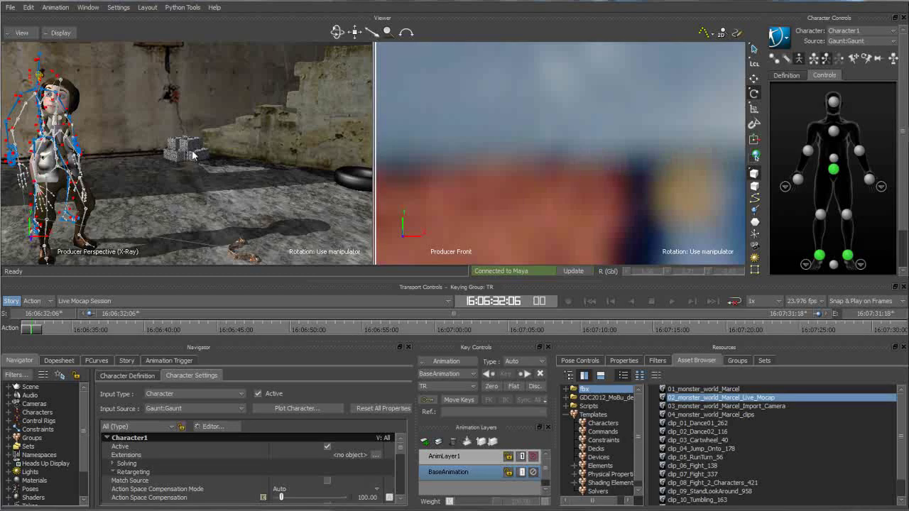
Step: Show the HD_Camera view in the second viewer pane beside the Producer Perspective
left_click(21, 33)
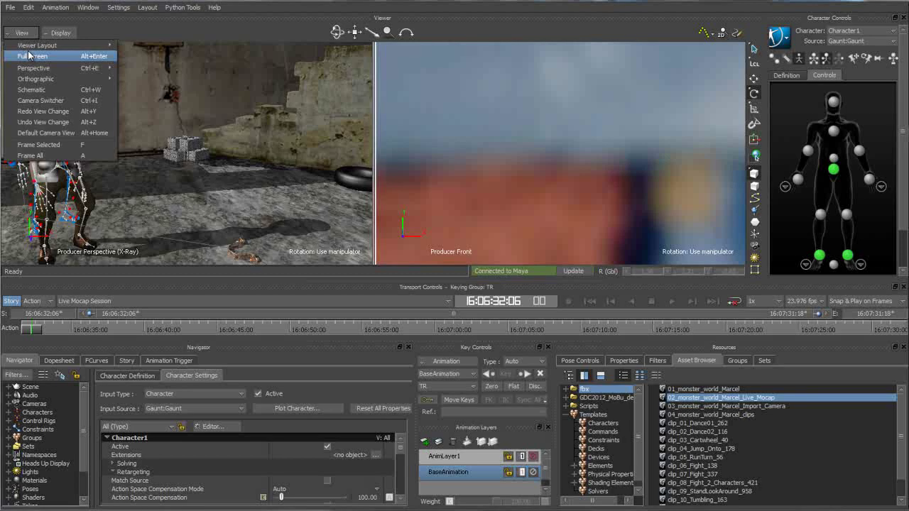
left_click(175, 74)
left_click(21, 33)
mouse_move(30, 69)
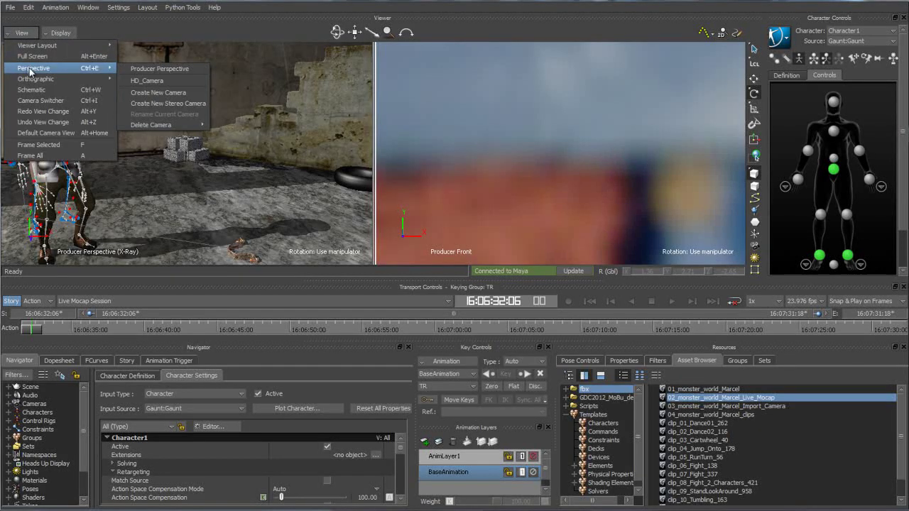
left_click(147, 80)
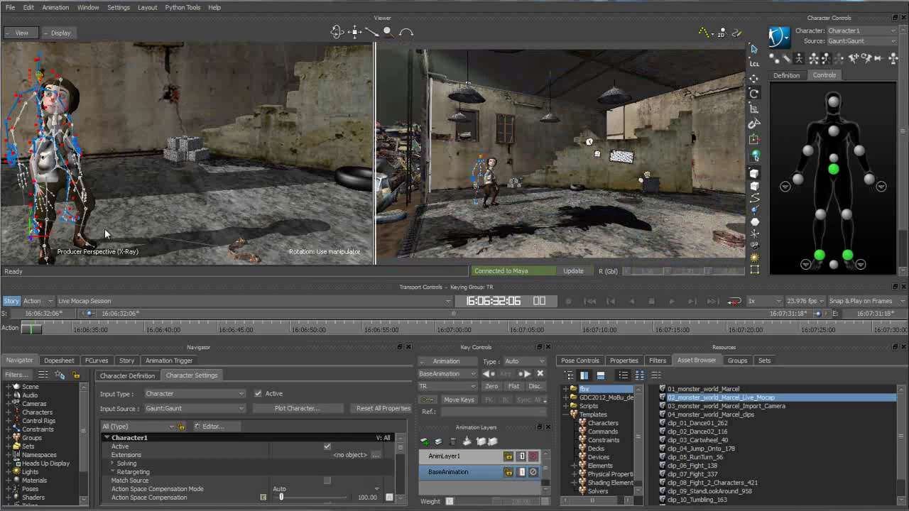
Step: Scrub the live mocap session past 16:06:35:19 and back to 16:06:32:06, comparing the girl with the offset mocap skeleton
left_click_drag(38, 333, 83, 338)
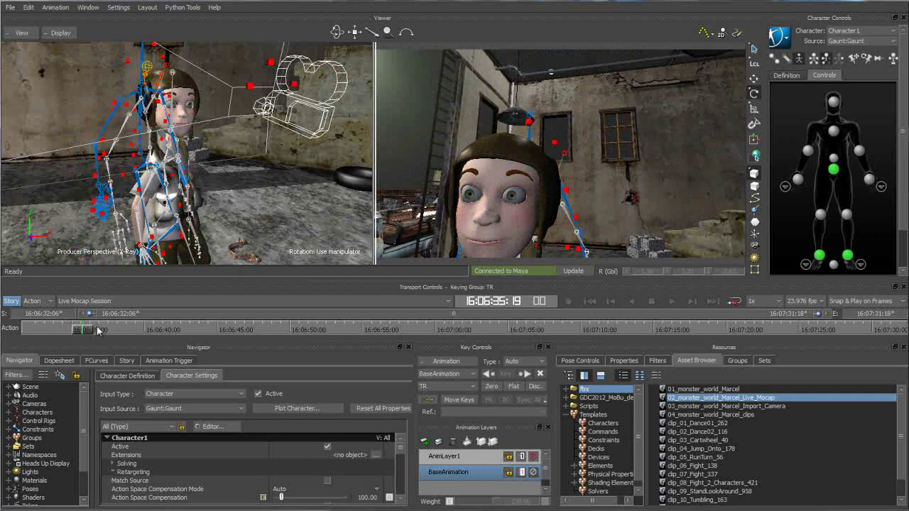
left_click_drag(89, 330, 114, 331)
left_click_drag(256, 213, 165, 311)
left_click_drag(119, 334, 31, 332)
left_click_drag(288, 192, 291, 167)
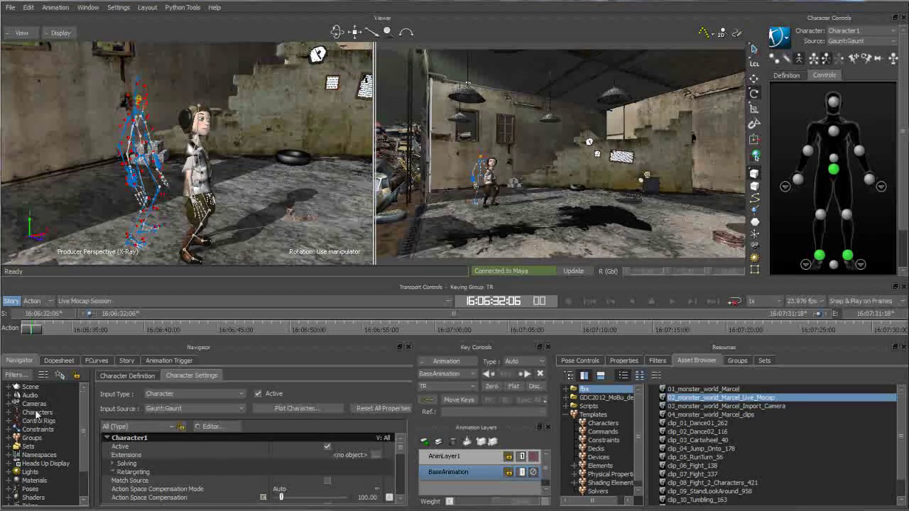
Step: Open Character1's settings from the scene's characters and enable Match Source in its retargeting properties
left_click(9, 412)
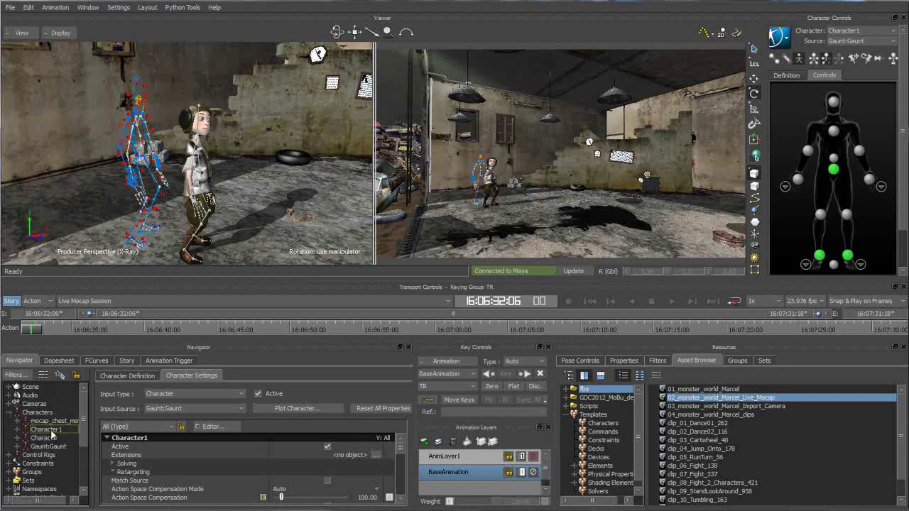
double_click(47, 430)
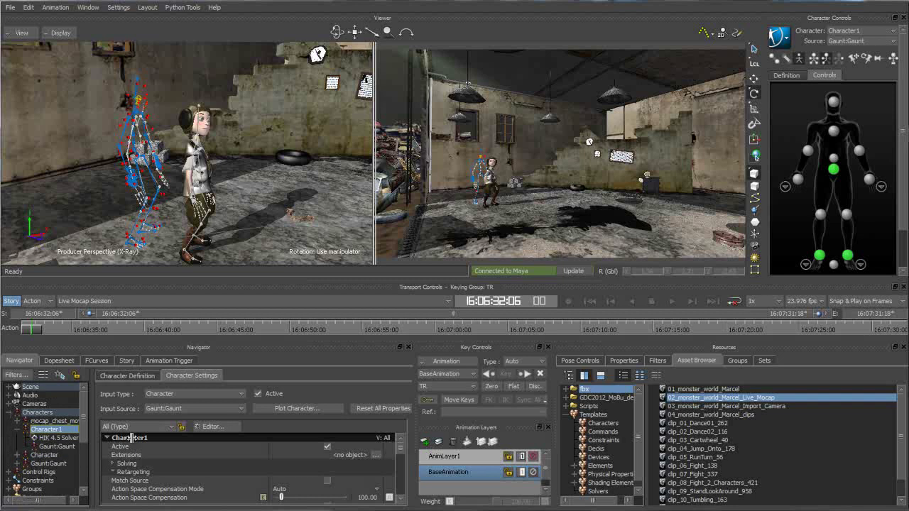
left_click(327, 481)
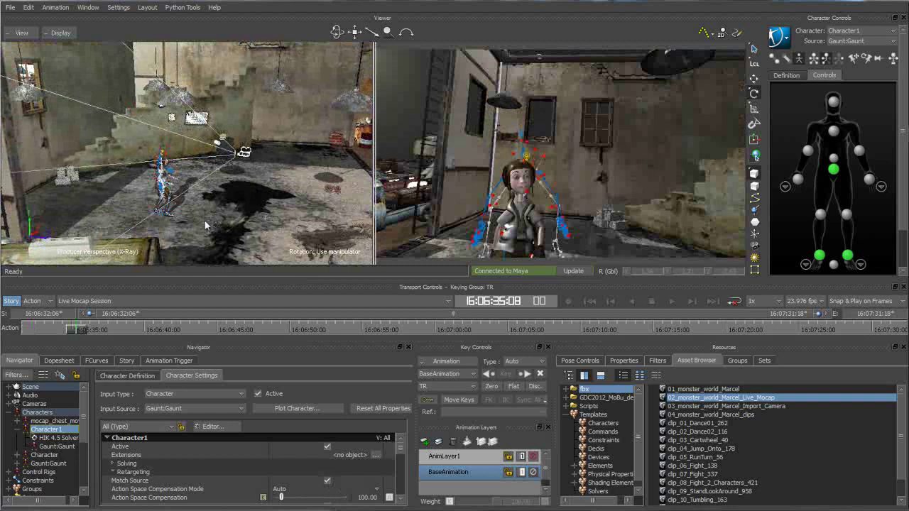
Step: Scrub the take forward to 16:06:51:08 and examine how the girl follows the mocap skeleton in both views
left_click_drag(204, 225, 212, 222)
mouse_move(80, 331)
left_mouse_down()
mouse_move(208, 335)
mouse_move(32, 327)
mouse_move(92, 324)
left_mouse_up()
left_click_drag(200, 193, 157, 294)
left_click_drag(76, 333, 193, 267)
left_click_drag(285, 223, 262, 331, "ctrl+shift")
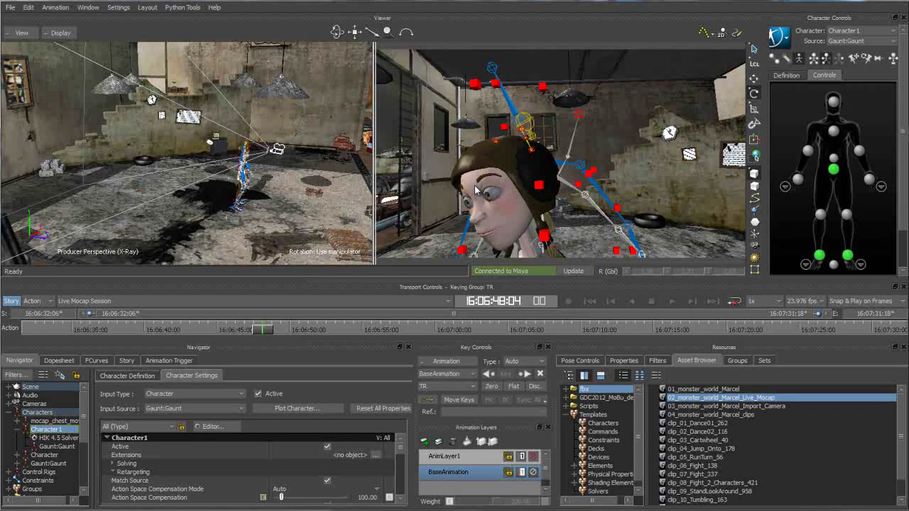
left_click_drag(269, 331, 310, 329)
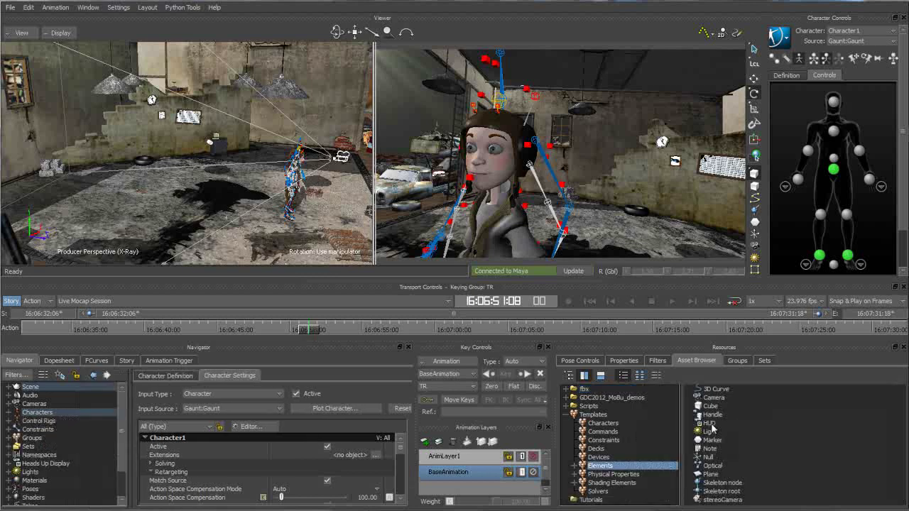
Step: Add a HUD element from the Elements templates to the scene and rename it myHUD
left_click(706, 423)
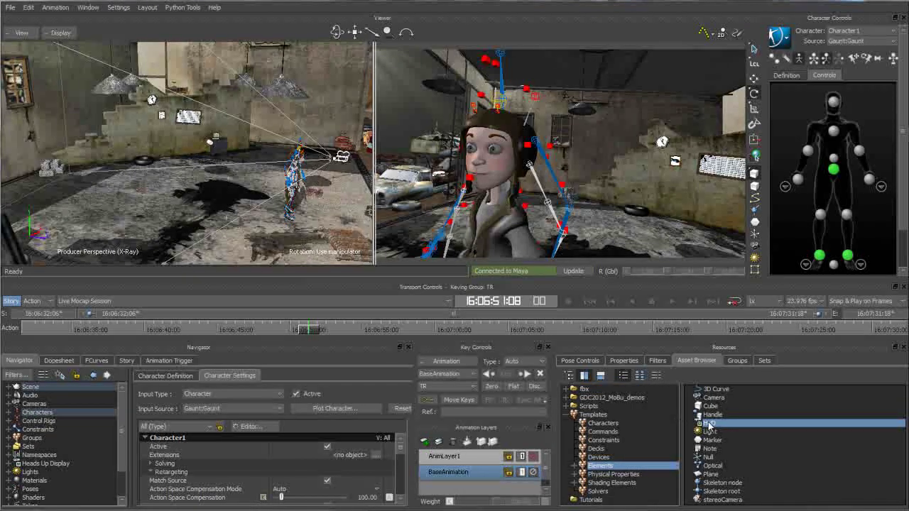
left_click_drag(121, 416, 123, 427)
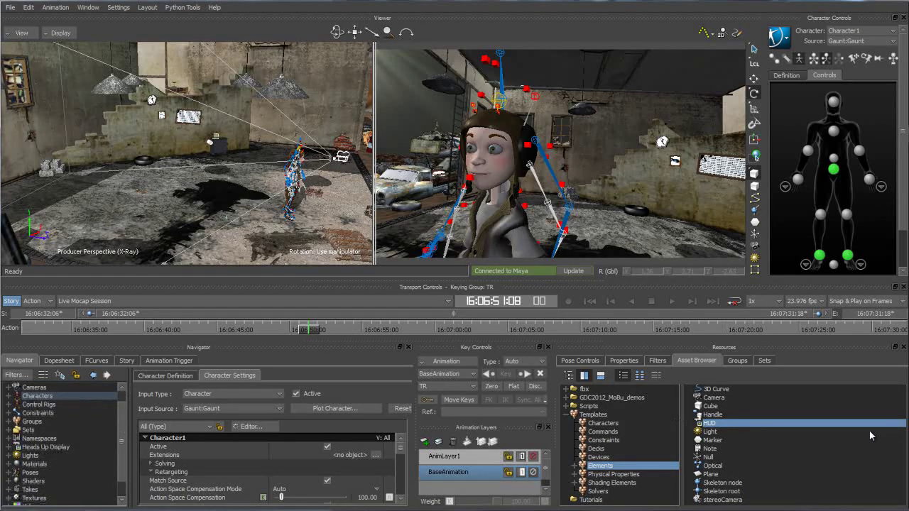
left_click(12, 447)
right_click(44, 473)
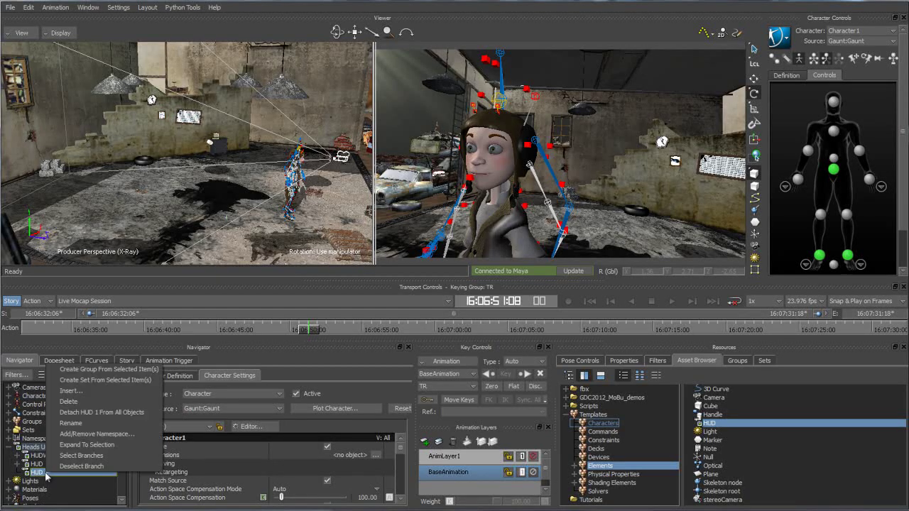
left_click(69, 424)
type("m")
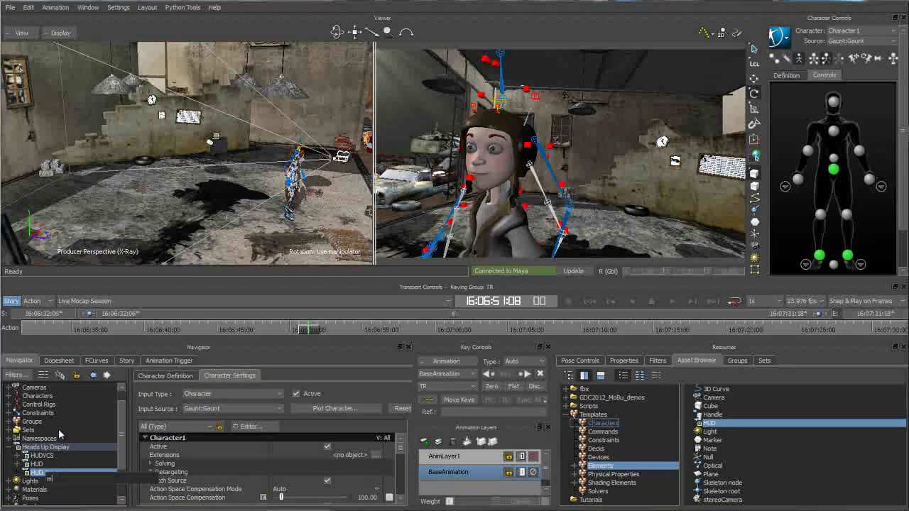
type("yHUD")
key("Return")
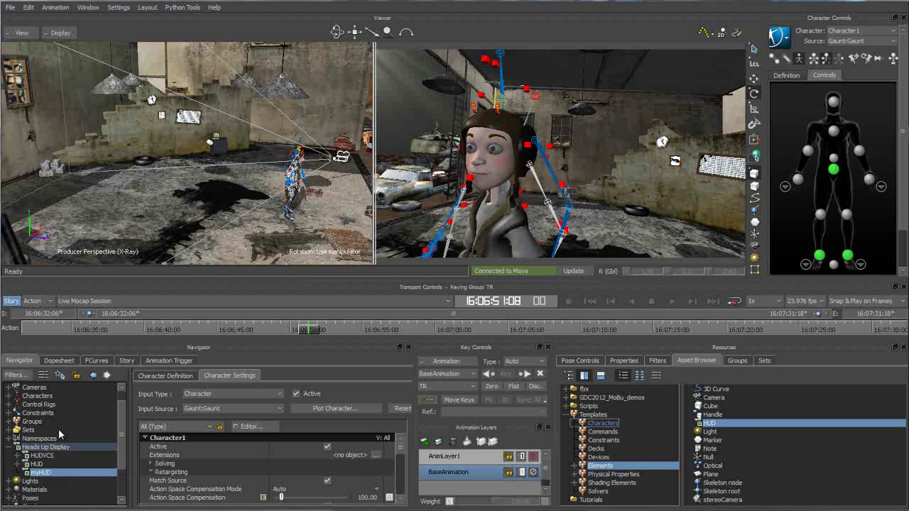
Step: Create a Rectangle entry named border in the myHUD heads-up display
left_click(48, 473)
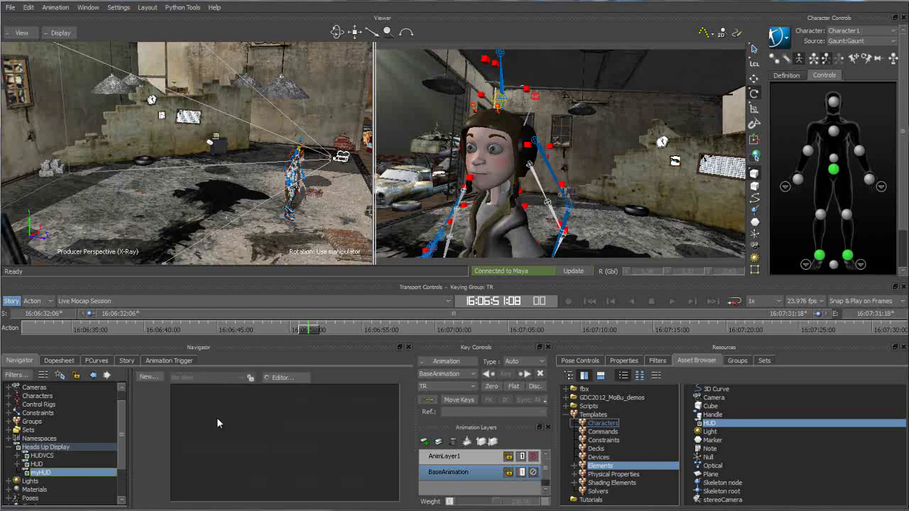
left_click_drag(413, 424, 526, 424)
left_click(149, 377)
left_click_drag(451, 221, 303, 236)
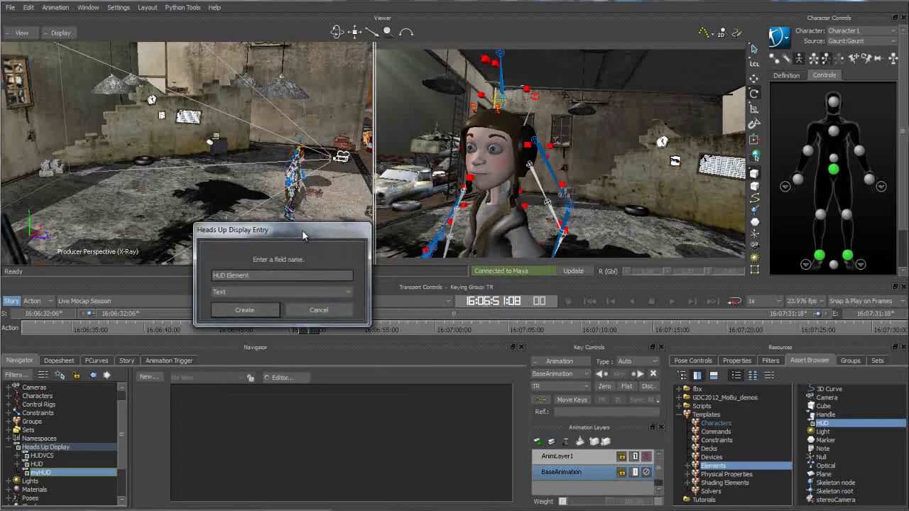
left_click(237, 277)
triple_click(258, 276)
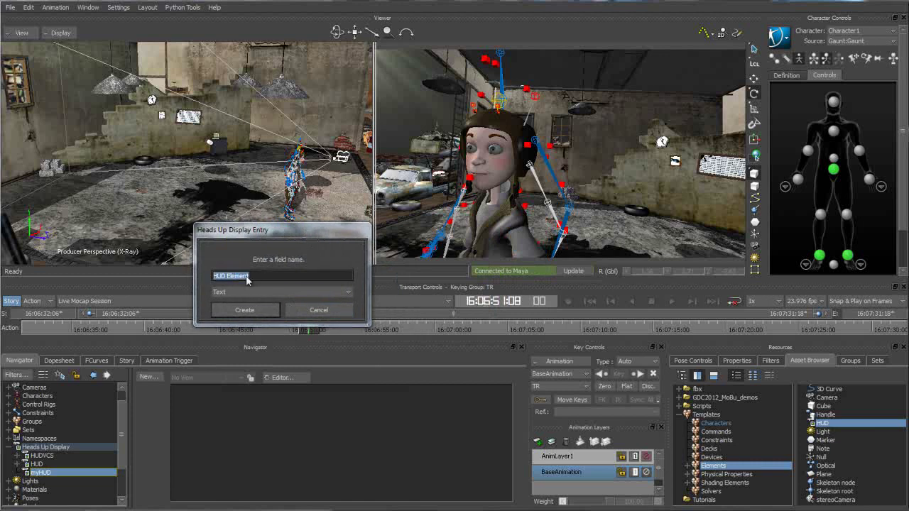
type("border")
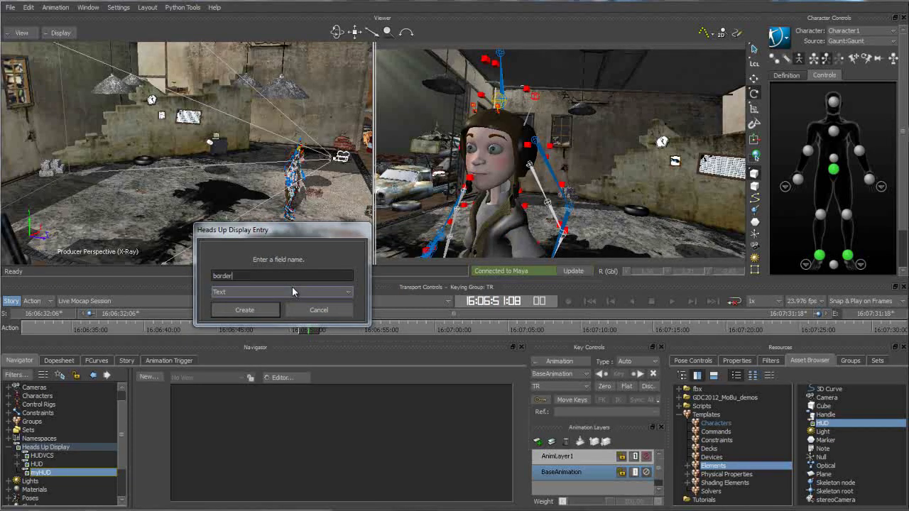
left_click(252, 292)
left_click(228, 319)
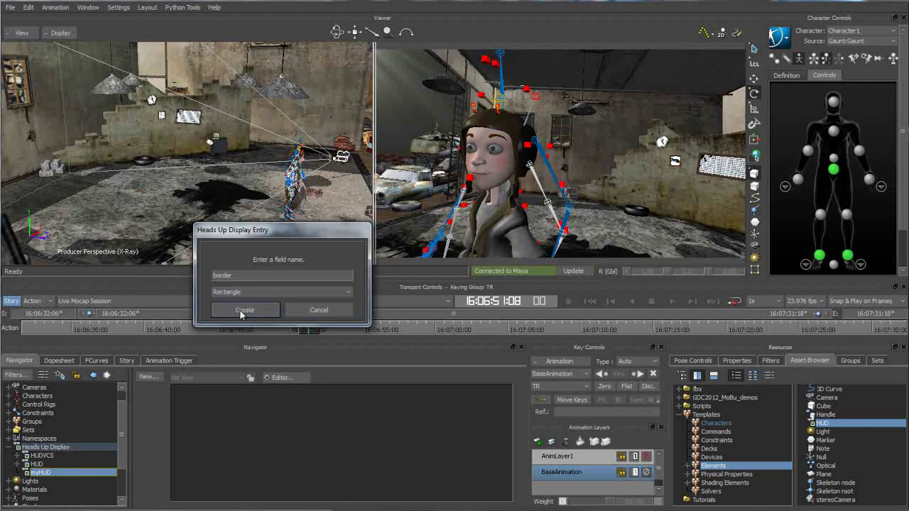
left_click(240, 313)
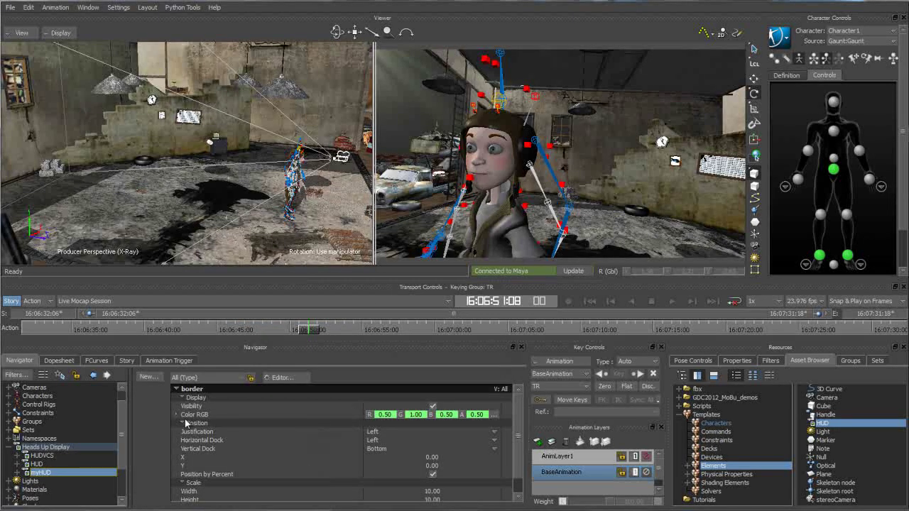
Step: Expand the scene's cameras and attach myHUD to HD_Camera
scroll(122, 419, "up", 1)
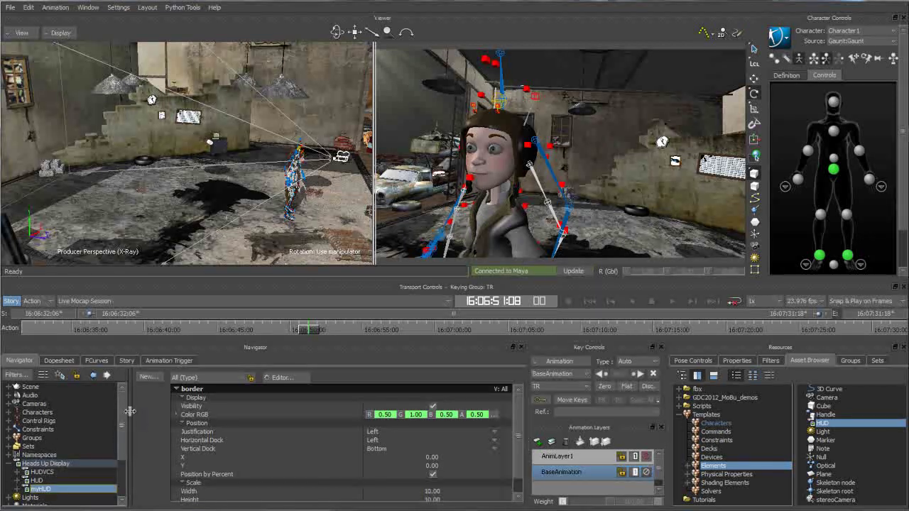
left_click(8, 404)
left_click_drag(124, 412, 117, 434)
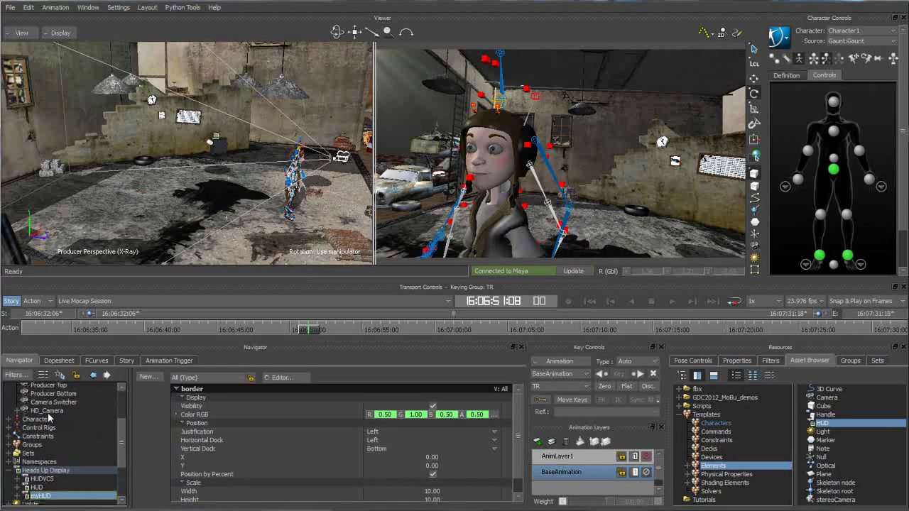
scroll(64, 475, "down", 1)
left_click_drag(41, 492, 83, 405)
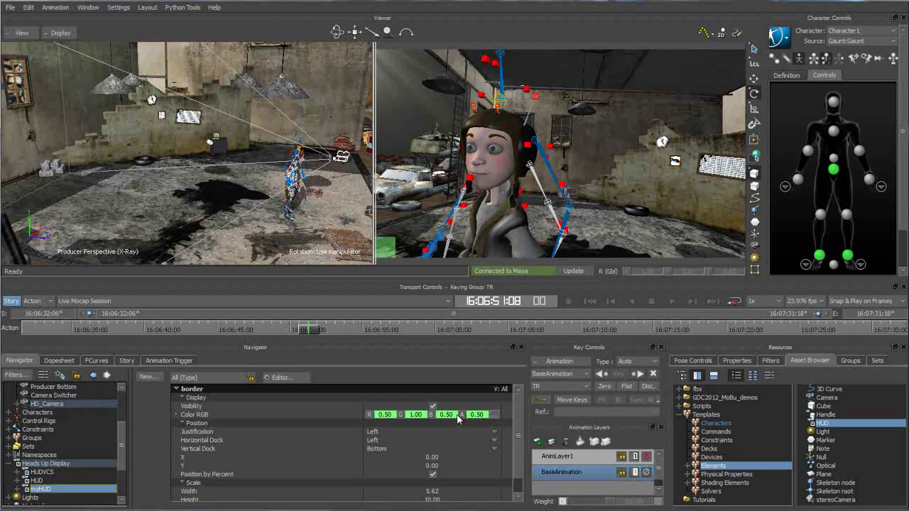
Step: Make the border rectangle opaque black by setting red, green and blue to 0.00 and alpha to 1.00
left_click_drag(397, 414, 192, 402)
left_click_drag(420, 414, 282, 412)
left_click_drag(452, 418, 348, 412)
left_click_drag(479, 417, 511, 416)
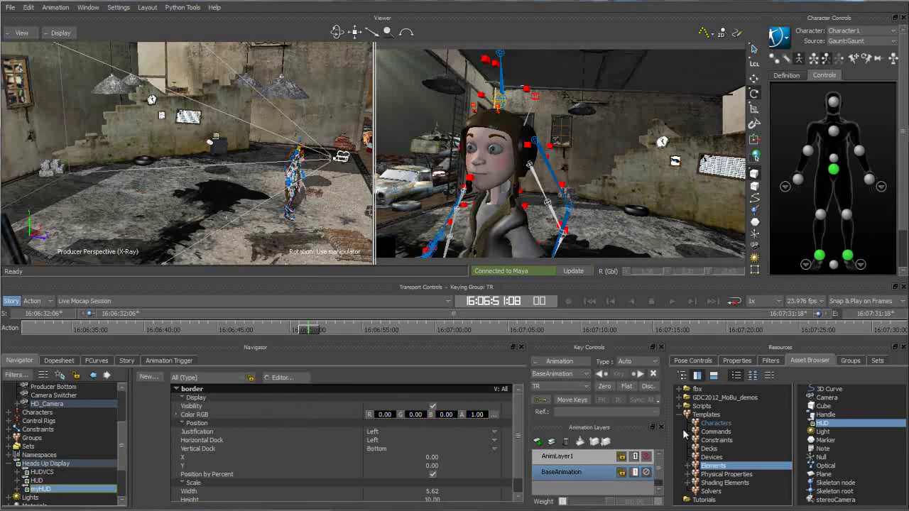
Step: Set the border rectangle's Justification and Horizontal Dock to Center
scroll(423, 410, "down", 2)
left_click(382, 413)
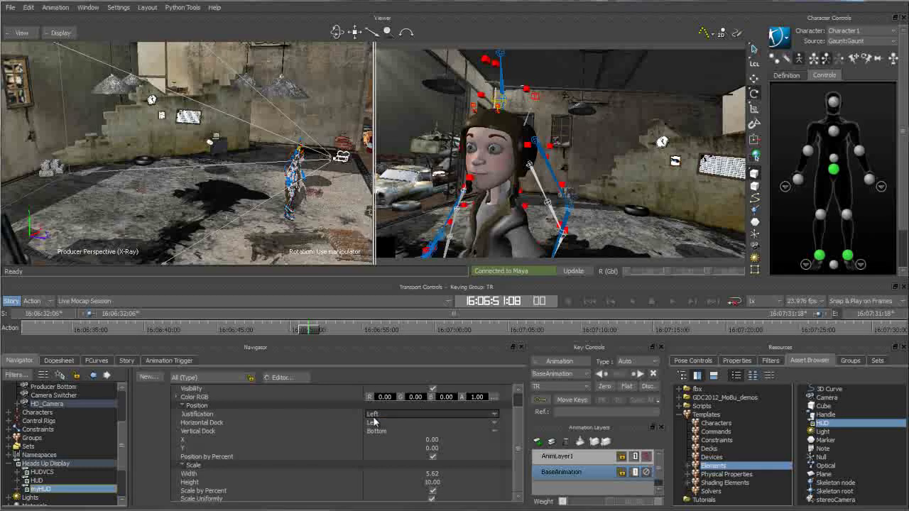
left_click(376, 440)
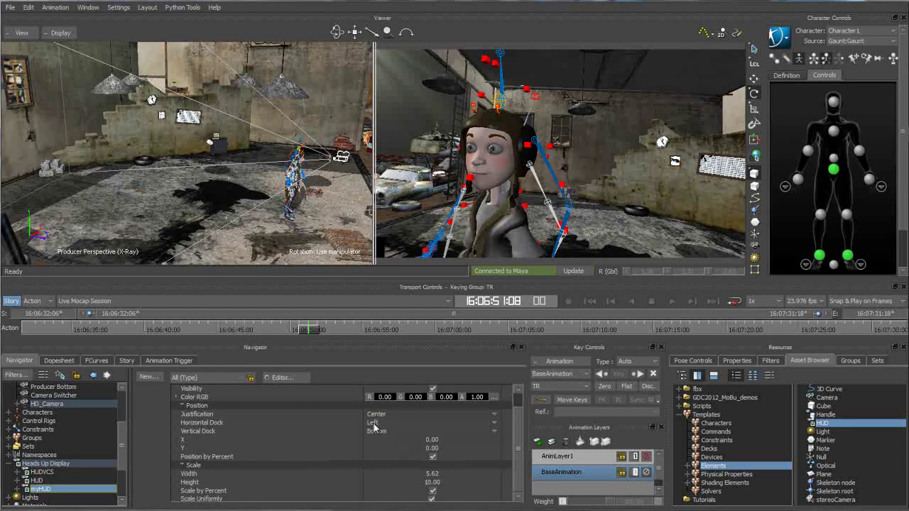
left_click(374, 424)
left_click(378, 449)
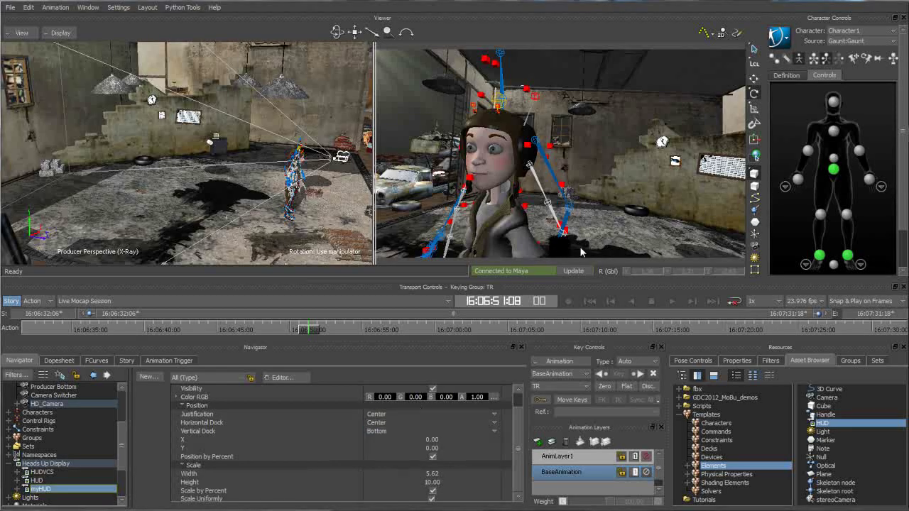
Step: Turn off uniform scaling for the border rectangle and set its width to 100.62 and height to 10.00
left_click(431, 483)
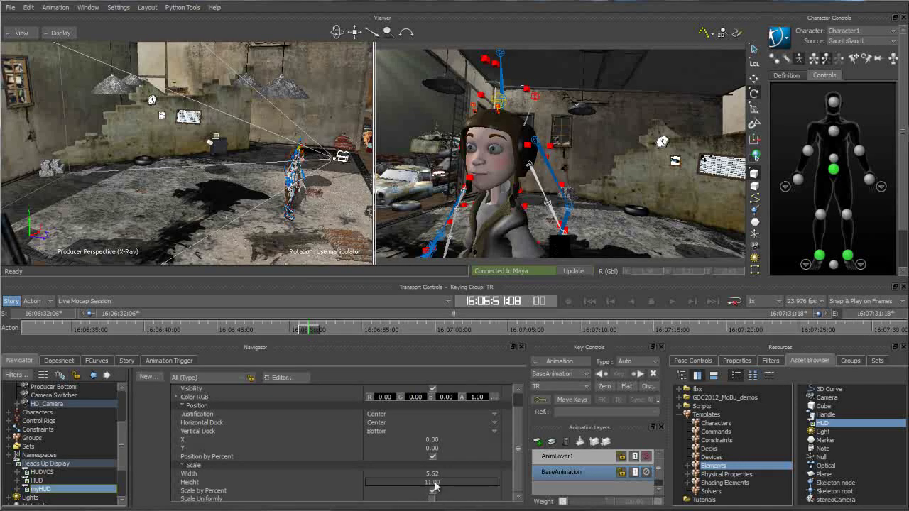
left_click_drag(431, 475, 494, 480)
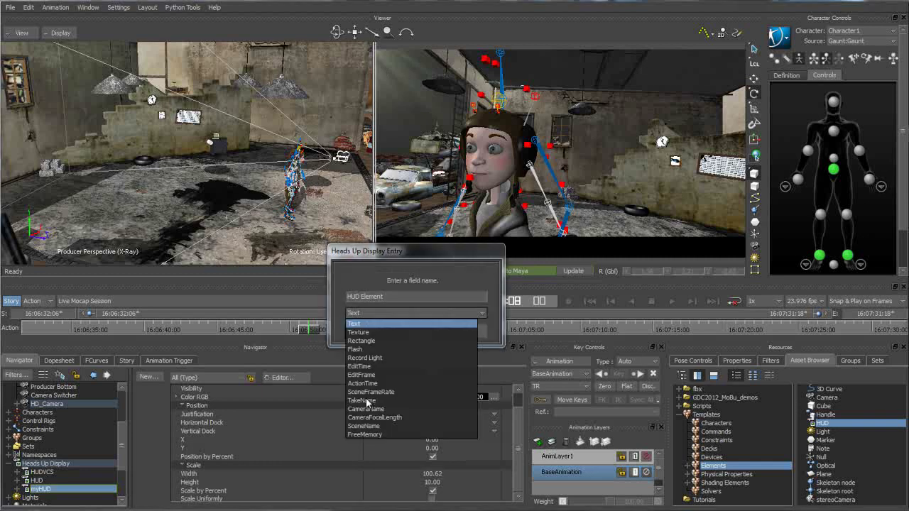
Step: Add a TakeName entry to the myHUD heads-up display and set its height to 9.00
left_click(366, 400)
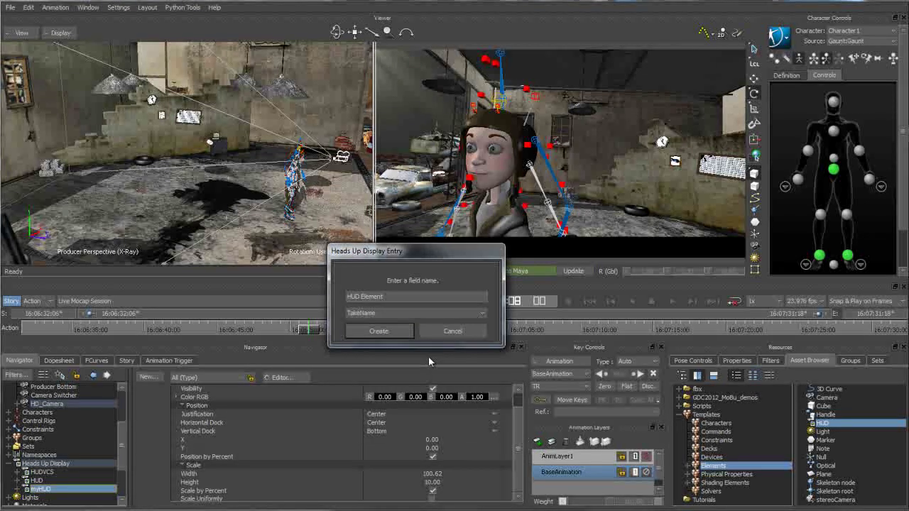
left_click(378, 331)
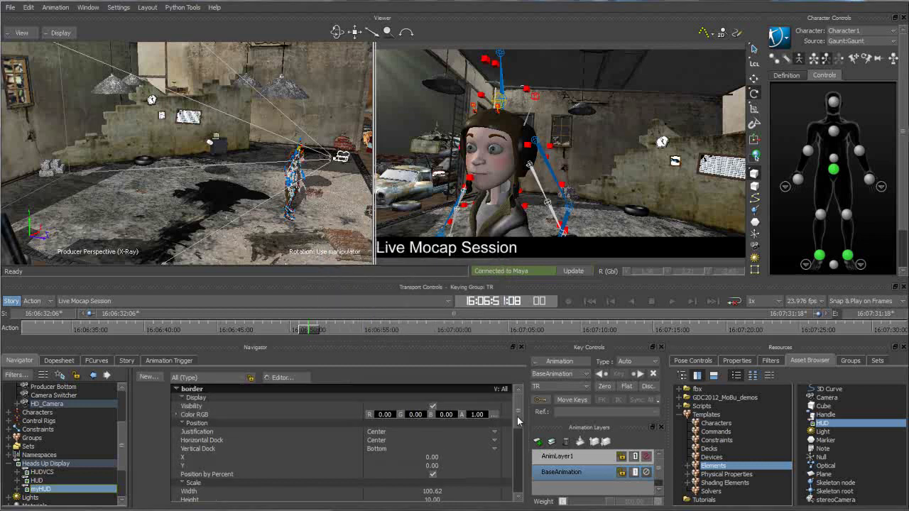
scroll(517, 421, "down", 3)
left_click(430, 482)
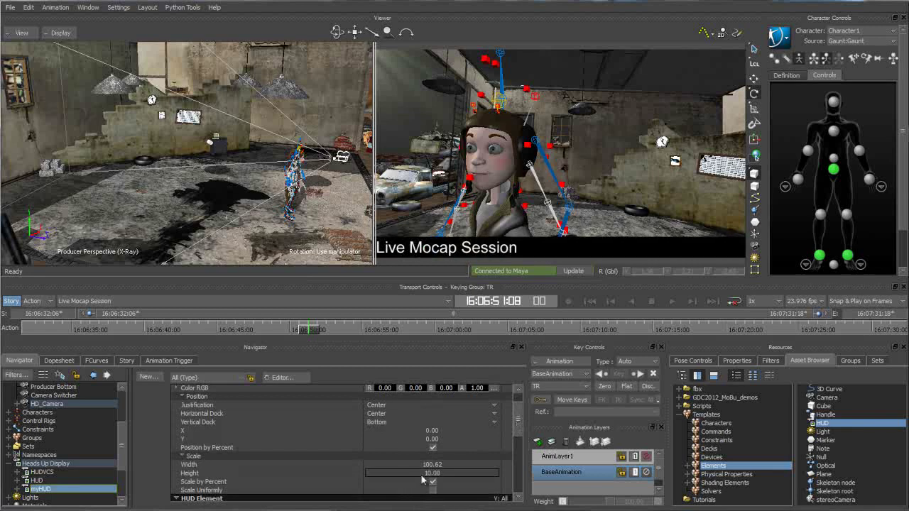
left_click_drag(516, 422, 513, 481)
left_click_drag(434, 463, 497, 468)
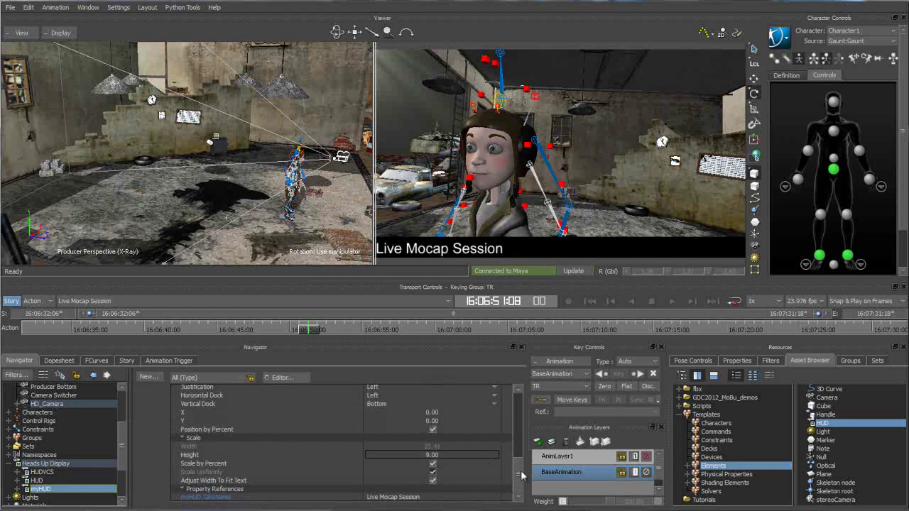
Step: Color the take name text yellow (1.00, 1.00, 0.00) and move it to the right end of the black border
scroll(522, 474, "up", 3)
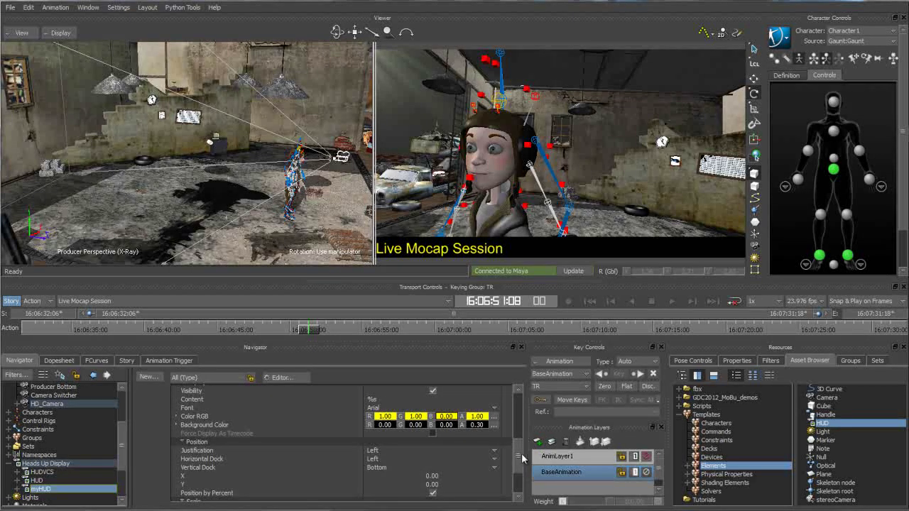
scroll(479, 451, "down", 2)
left_click_drag(433, 447, 433, 445)
left_click_drag(444, 444, 490, 446)
Step: Add a Text entry and a Record Light entry to the myHUD heads-up display, keeping the default names
left_click(149, 377)
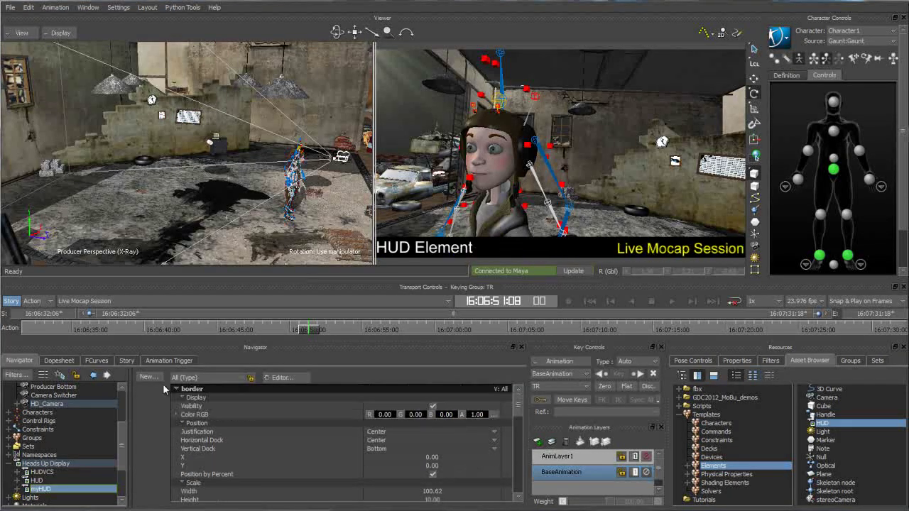
left_click(148, 377)
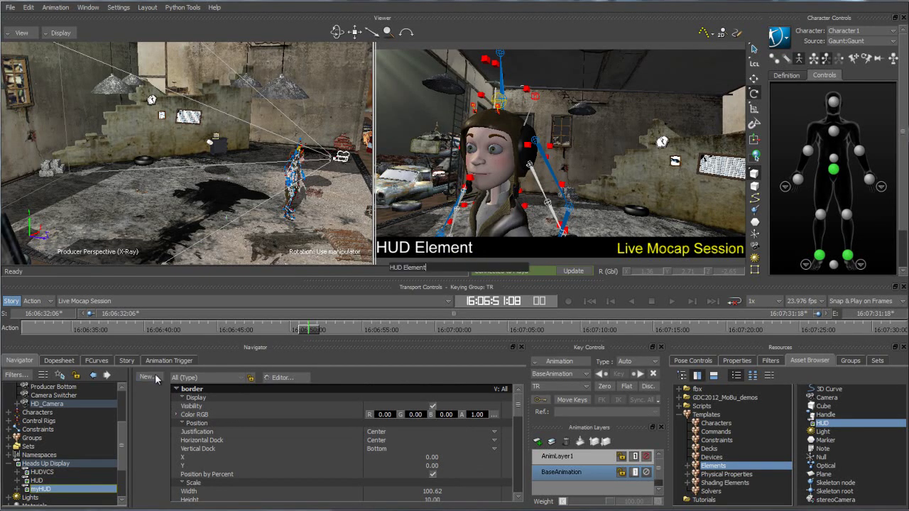
left_click(523, 284)
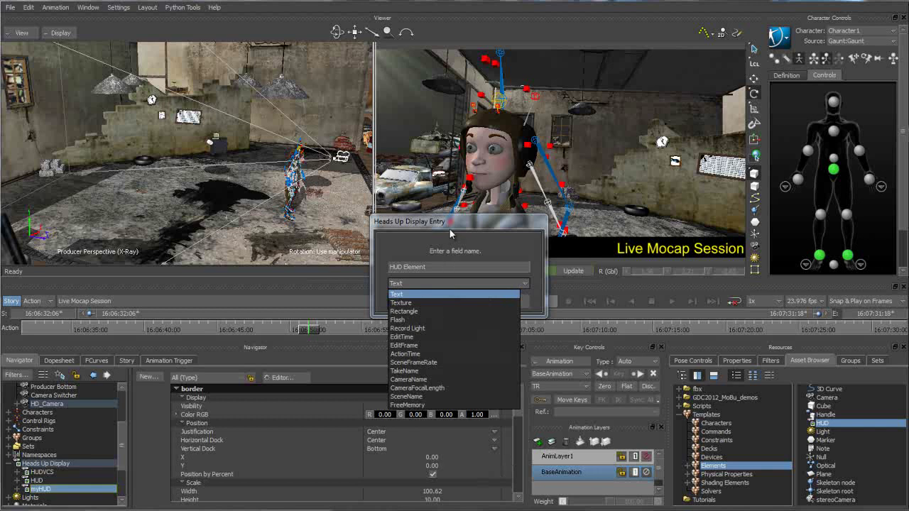
left_click_drag(452, 222, 437, 223)
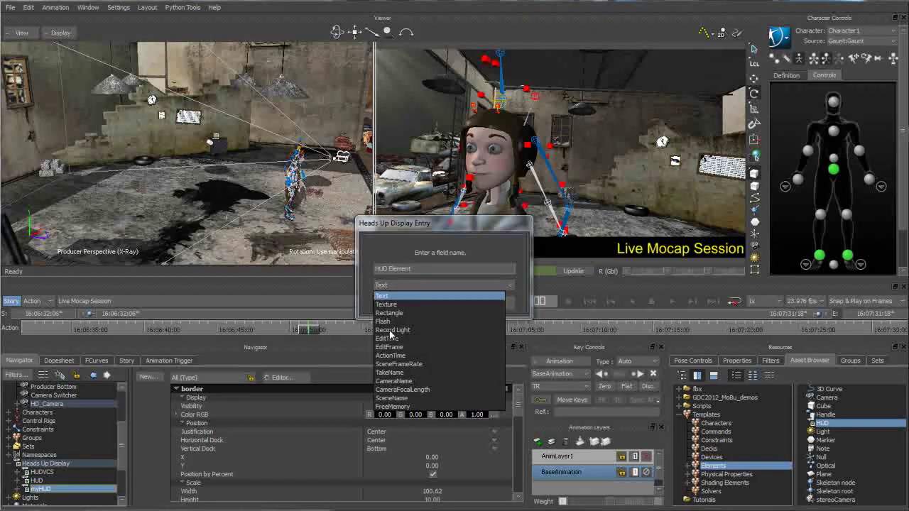
left_click(387, 295)
left_click(481, 305)
Step: Set the record light's Y position to 88.00 to raise it to the top of the camera view
left_click_drag(519, 433, 520, 475)
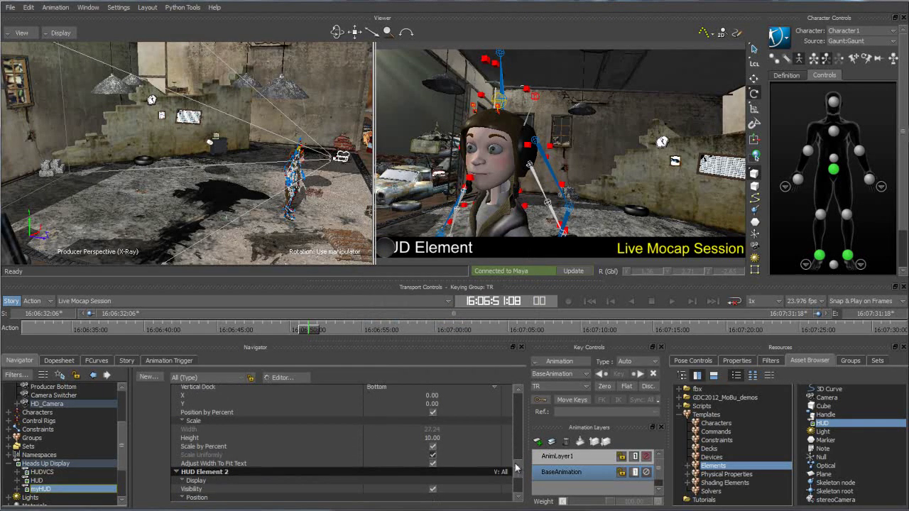
scroll(521, 477, "down", 3)
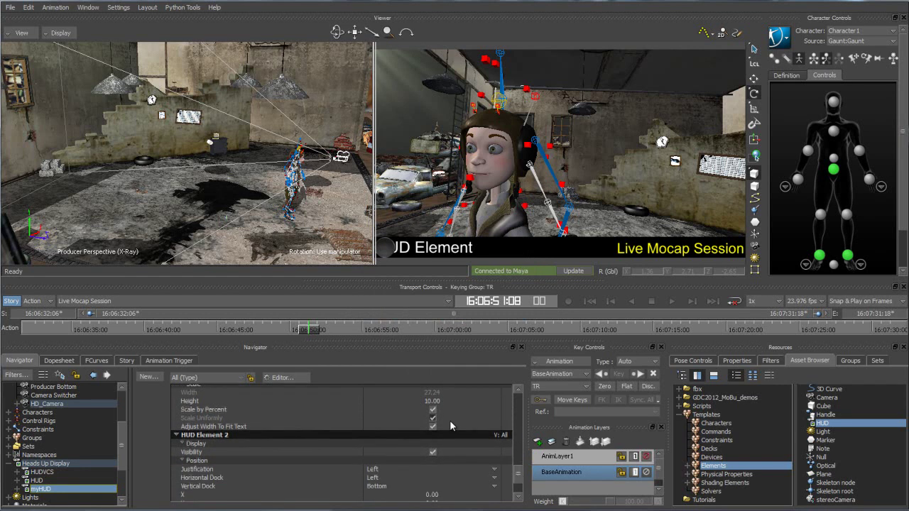
scroll(518, 477, "down", 2)
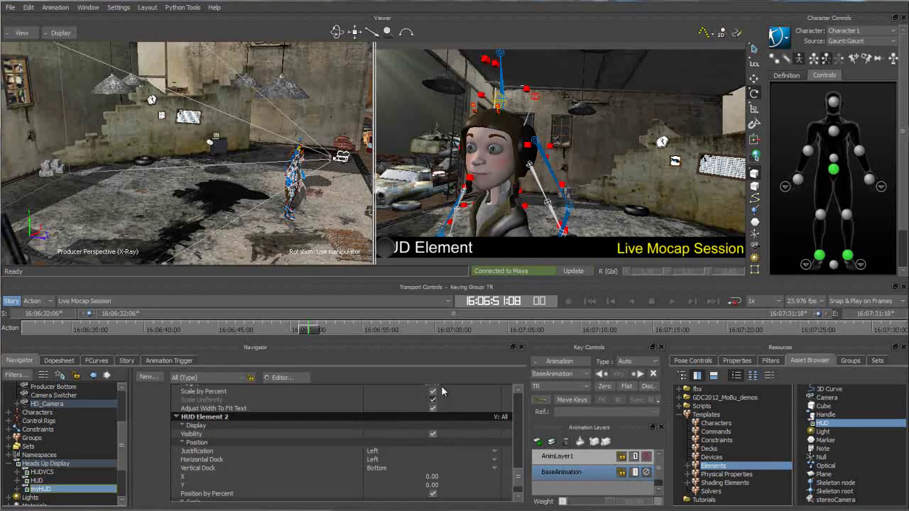
scroll(519, 484, "down", 1)
scroll(519, 483, "down", 1)
left_click_drag(433, 460, 486, 464)
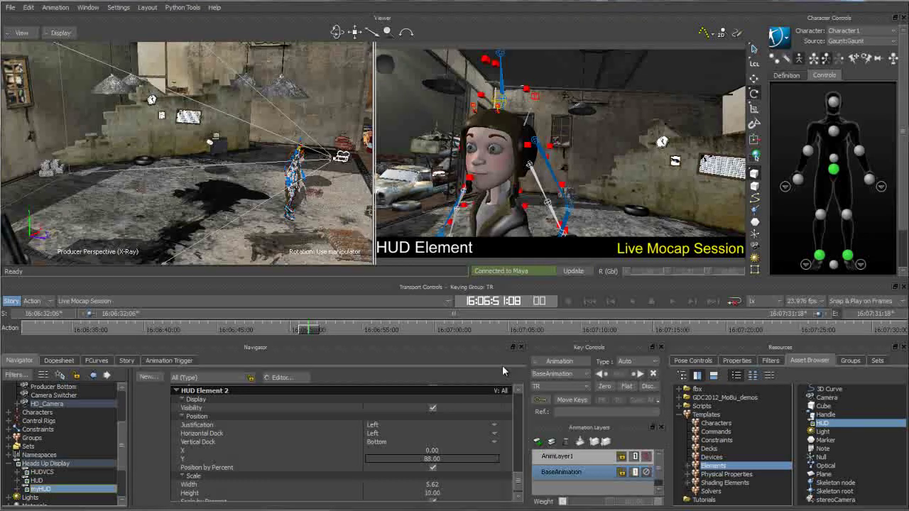
scroll(516, 486, "down", 1)
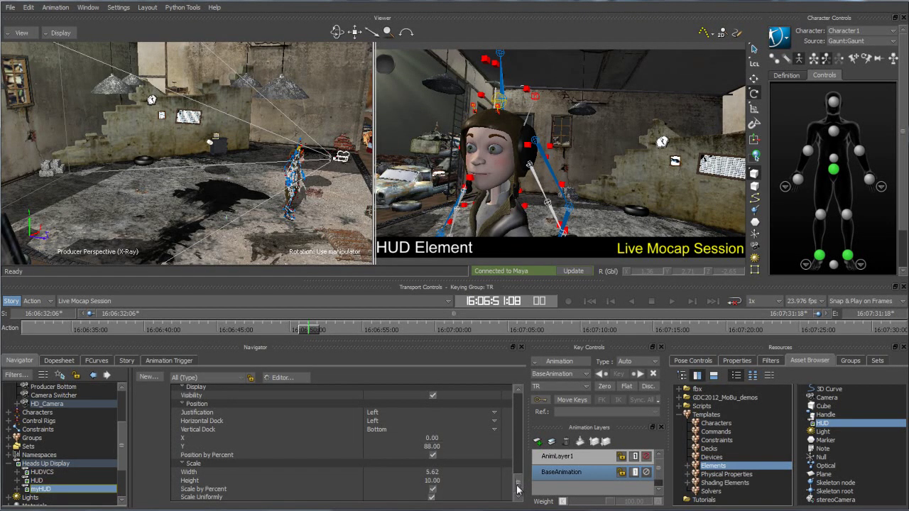
Step: Replace HD_Camera's heads-up display with the existing one named HUD
left_click(59, 478)
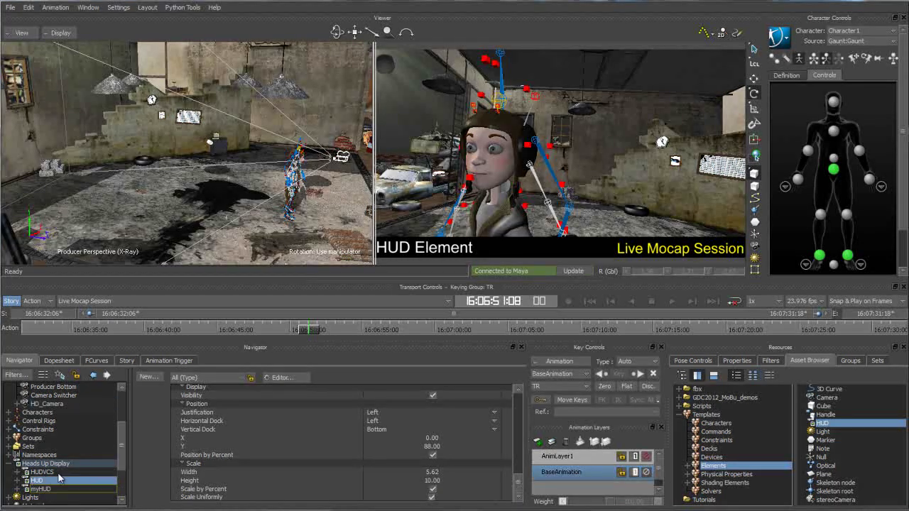
scroll(123, 455, "up", 1)
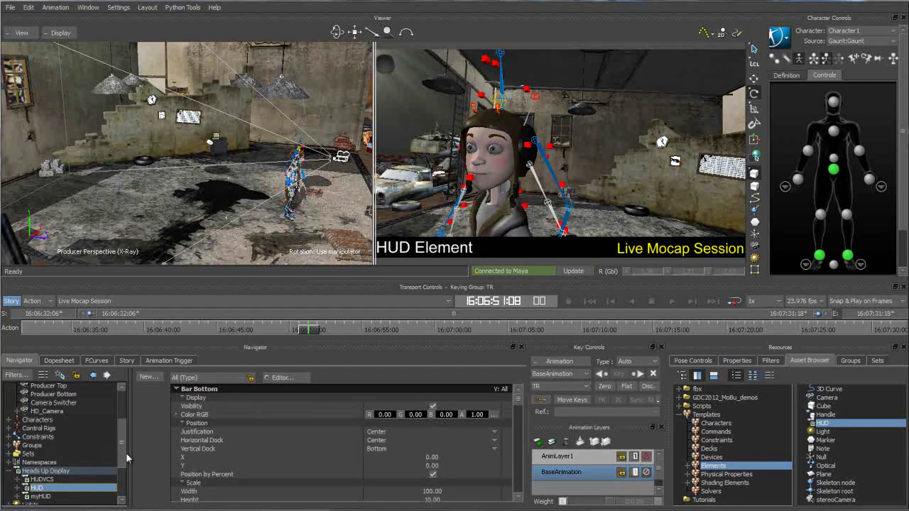
left_click_drag(42, 488, 75, 415)
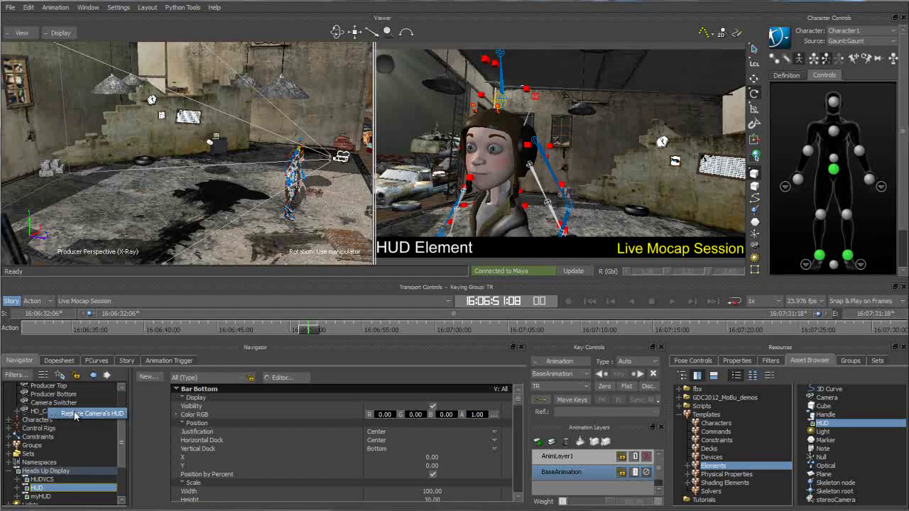
left_click_drag(74, 415, 74, 415)
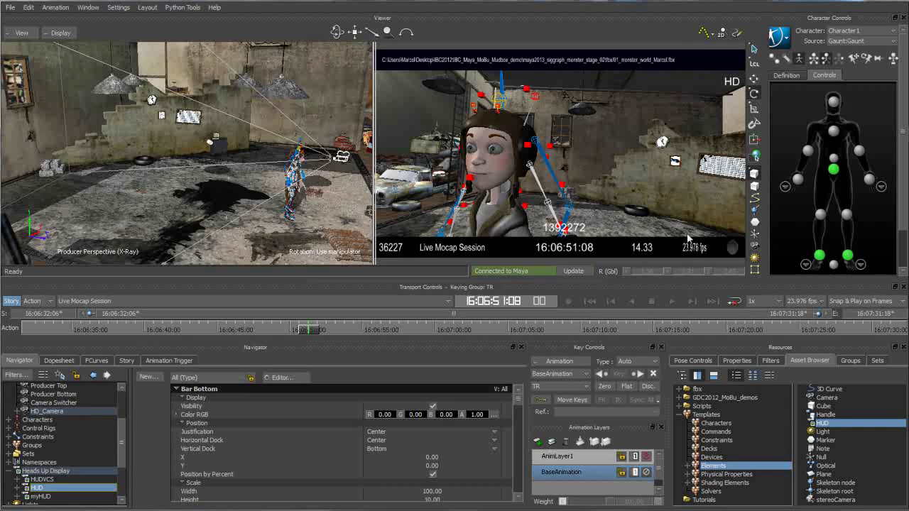
Step: Try a scene frame rate of 24 fps, then restore 23.976 fps
left_click(804, 301)
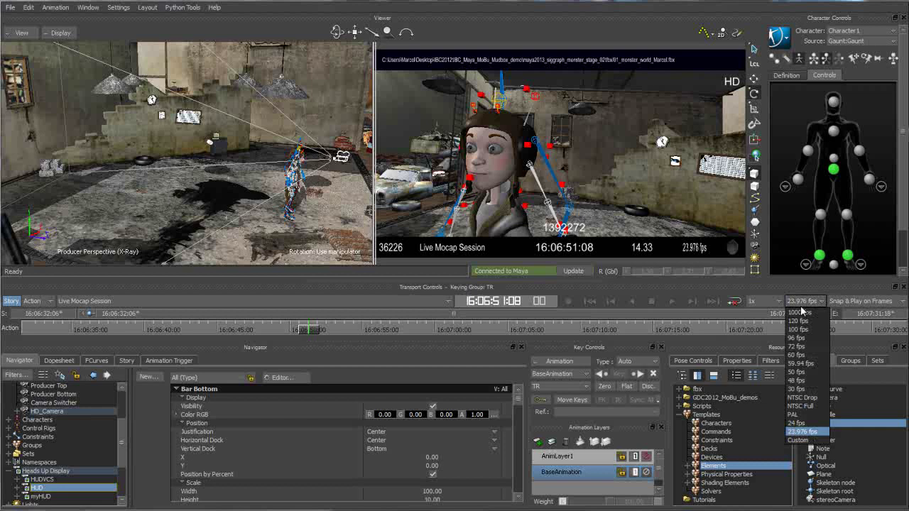
left_click(795, 423)
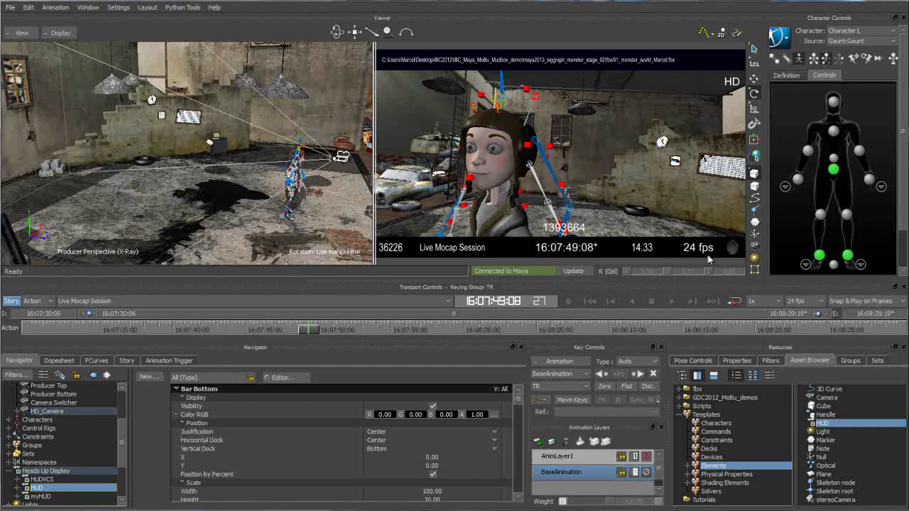
left_click(800, 301)
left_click(802, 437)
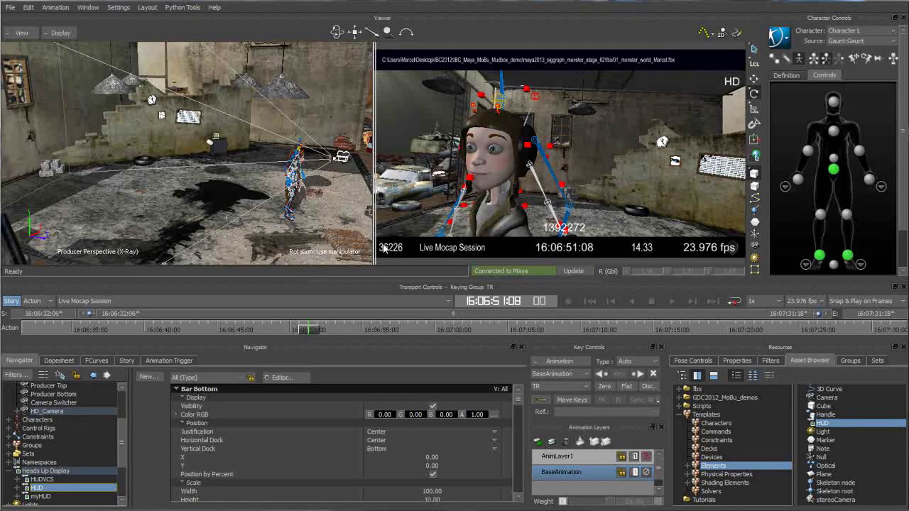
Step: Scrub the take back to its start at 16:06:32:06 and reframe the perspective view around the set
left_click_drag(309, 329, 203, 347)
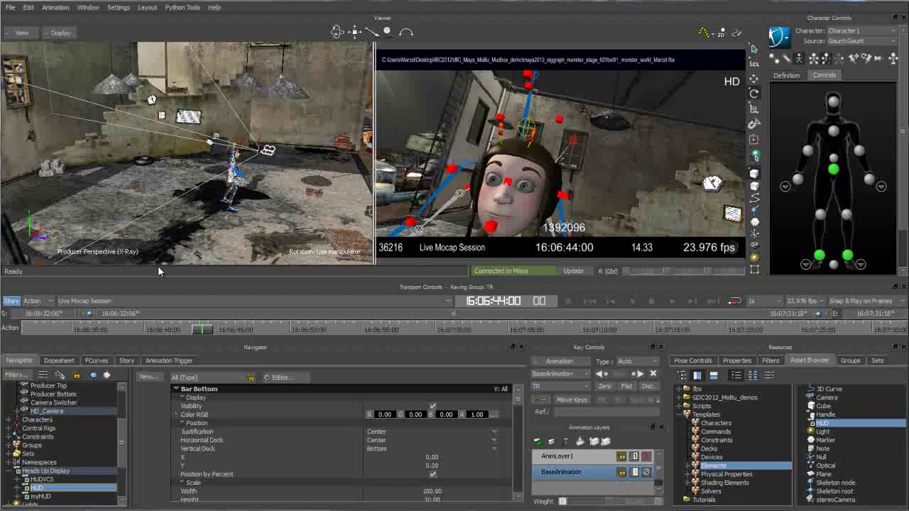
left_click_drag(209, 332, 31, 326)
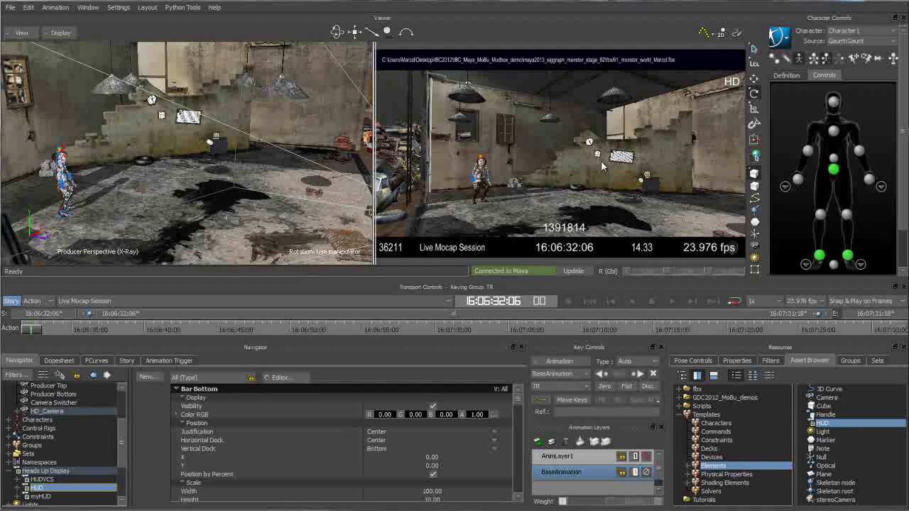
left_click_drag(271, 124, 238, 154, "ctrl+shift")
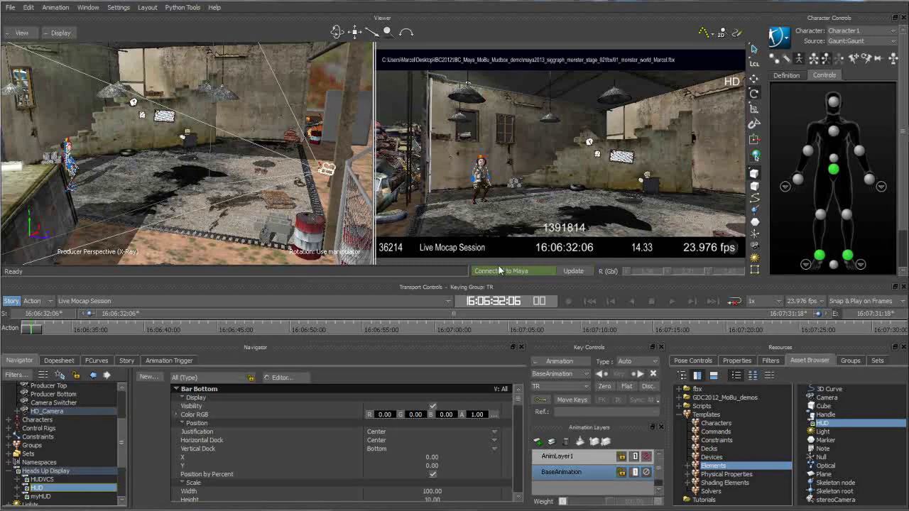
Step: Show the Story timeline, enlarge its area and select HD_Cam_Track
left_click(126, 361)
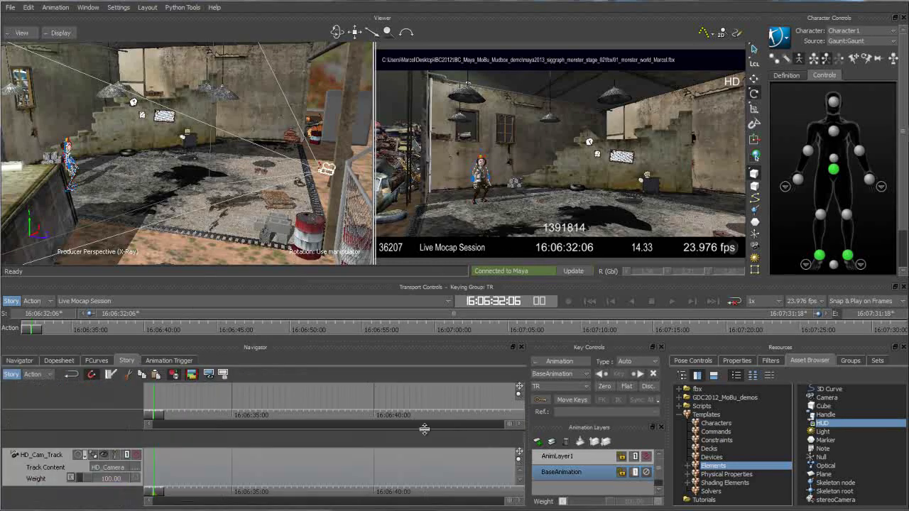
left_click_drag(374, 279, 385, 226)
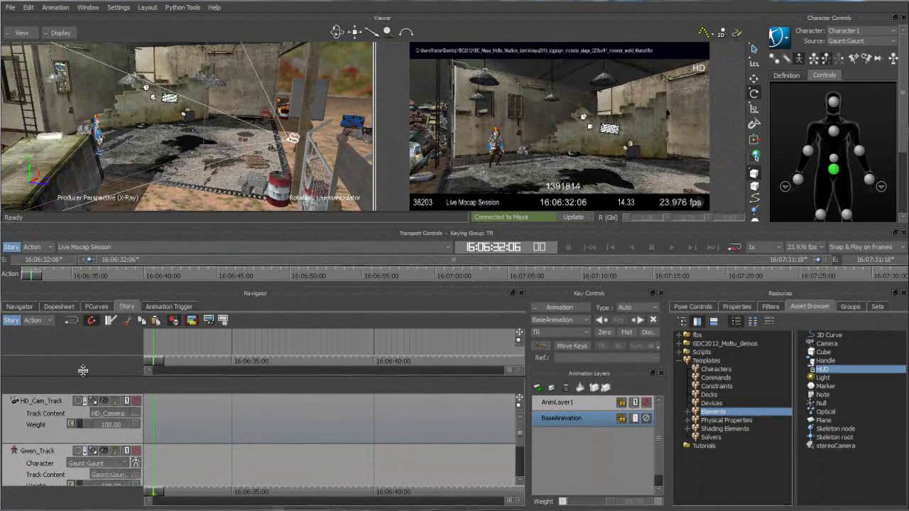
left_click(49, 418)
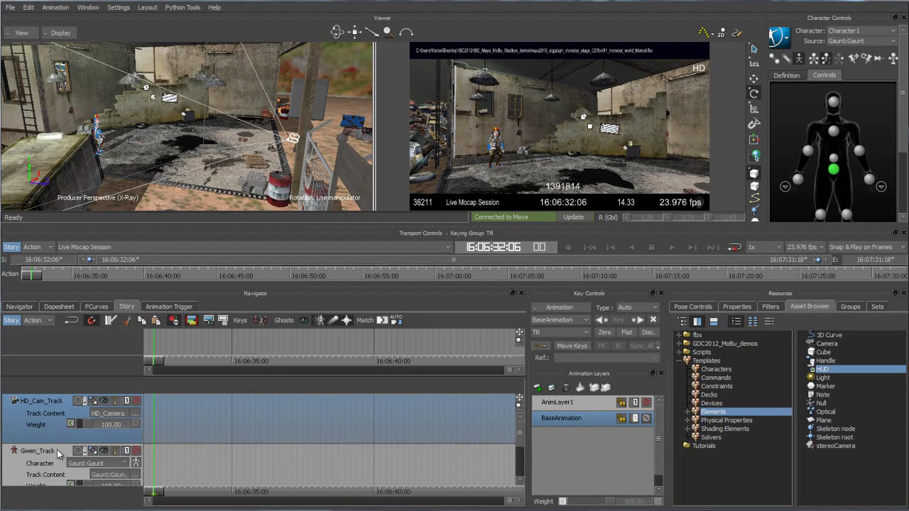
left_click(37, 465)
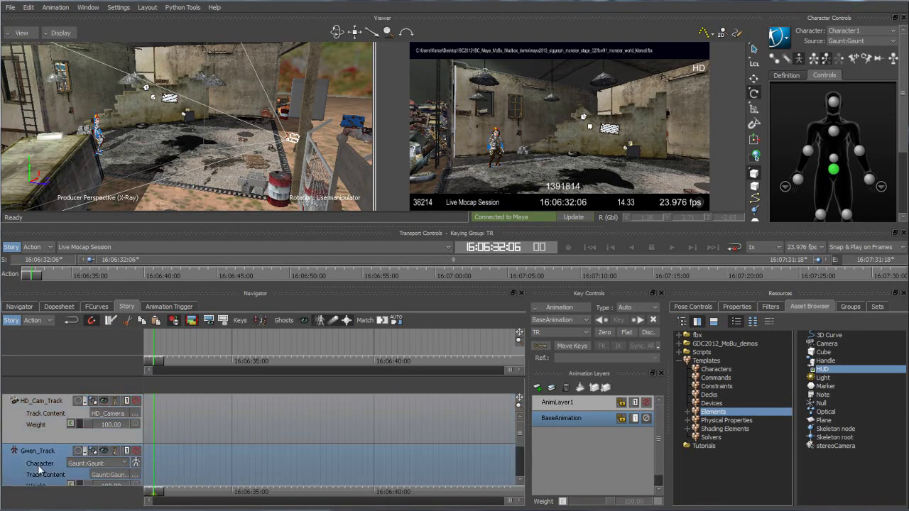
left_click(52, 410)
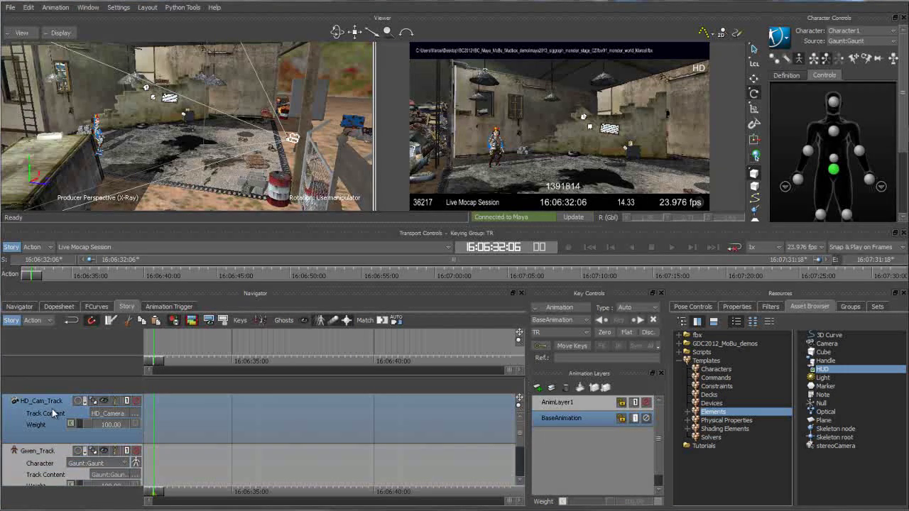
Step: Show HD_Cam_Track's properties, expand its recording settings and set the record clip path to the TEMP folder
left_click(744, 307)
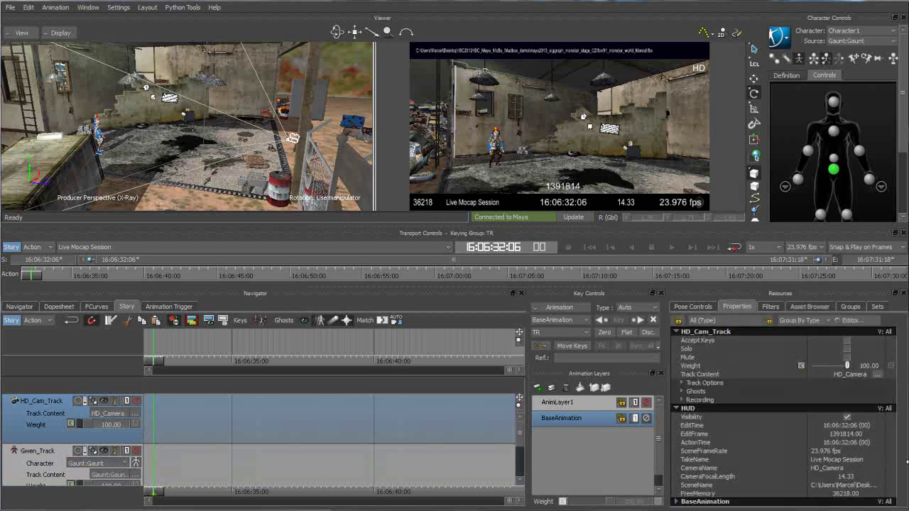
left_click(19, 463)
left_click(46, 420)
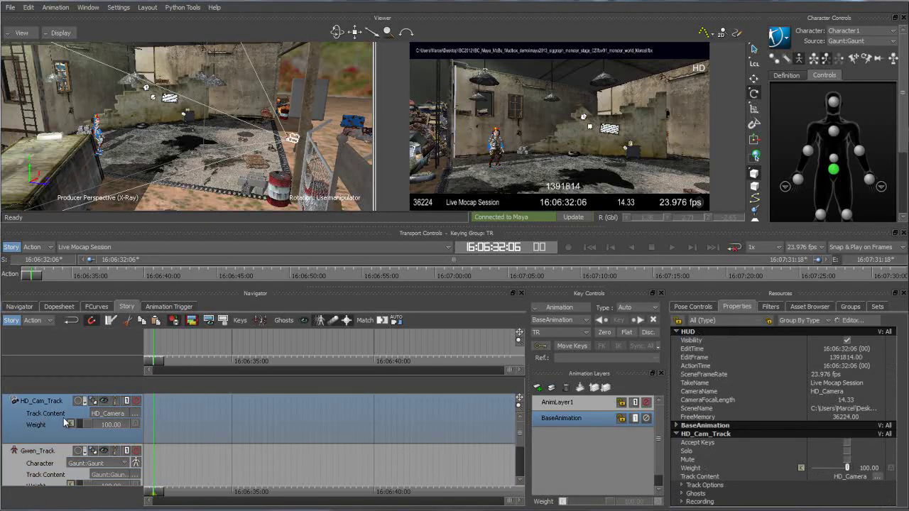
left_click(682, 502)
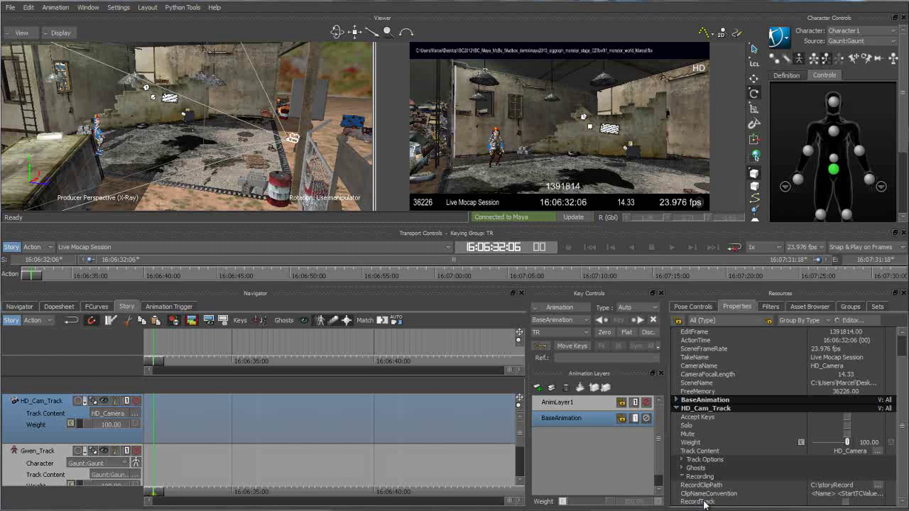
left_click(878, 485)
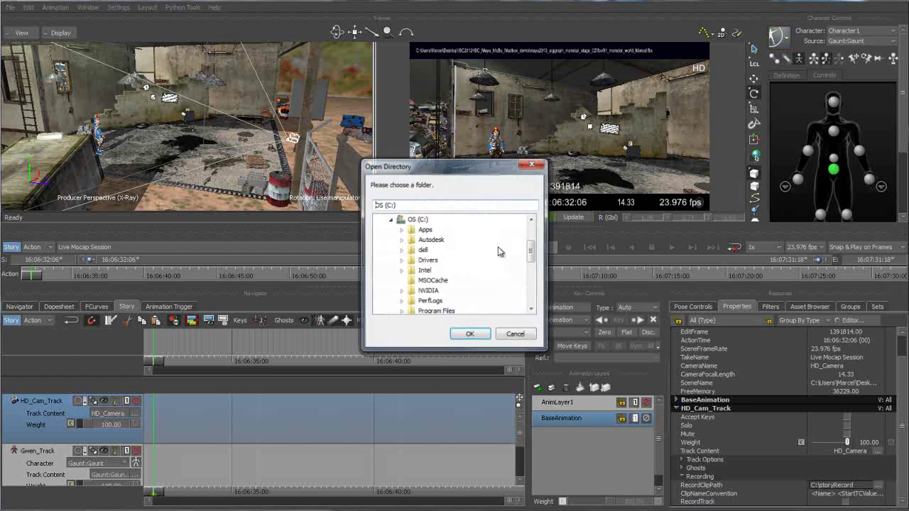
left_click_drag(530, 252, 530, 294)
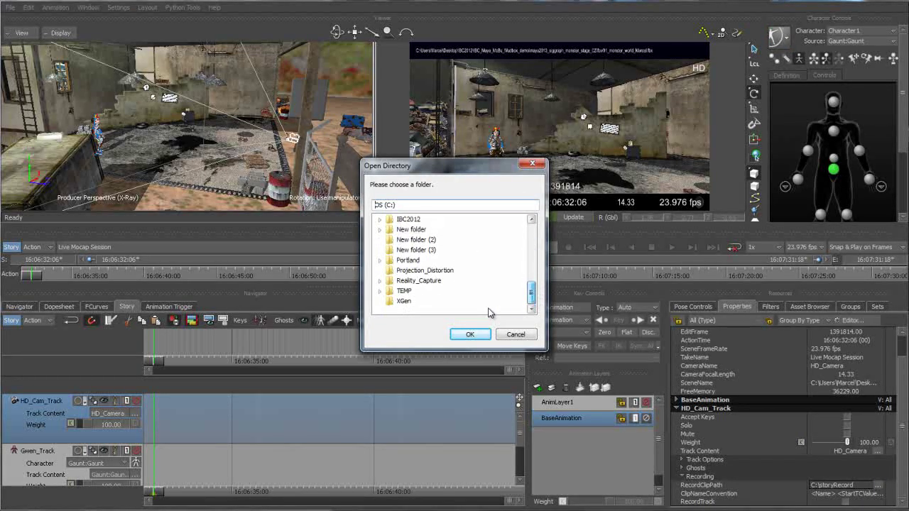
left_click(409, 291)
left_click(470, 334)
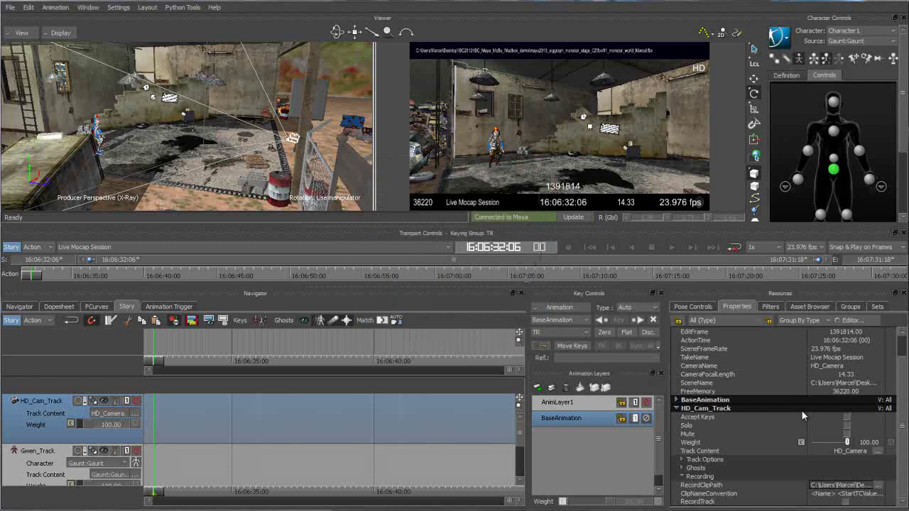
Step: Open HD_Cam_Track's clip name convention and read through all of its naming tokens
left_click(851, 494)
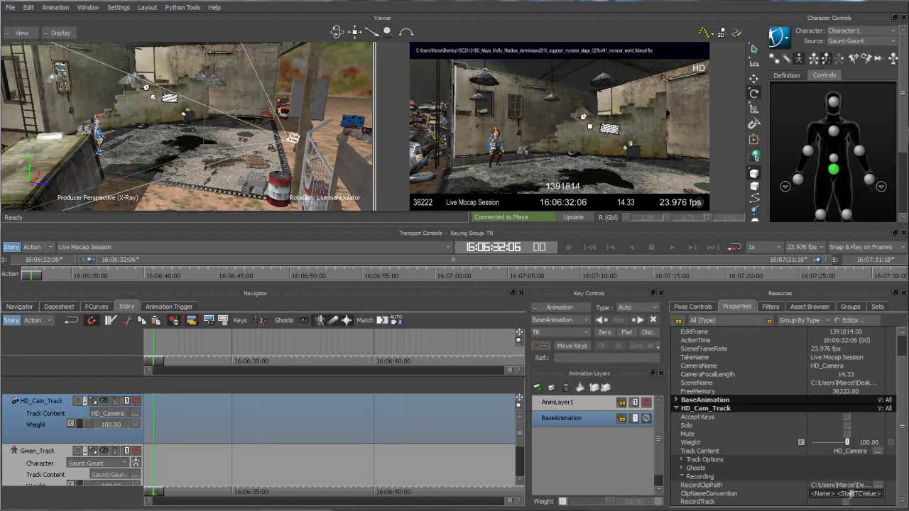
type("<StartFrame>")
type("Value>")
type(" <StartDate> <S")
type("tartTime> <Take")
type("Name>")
Step: Set Gwen_Track's record clip path to the TEMP folder in its recording properties
left_click(34, 464)
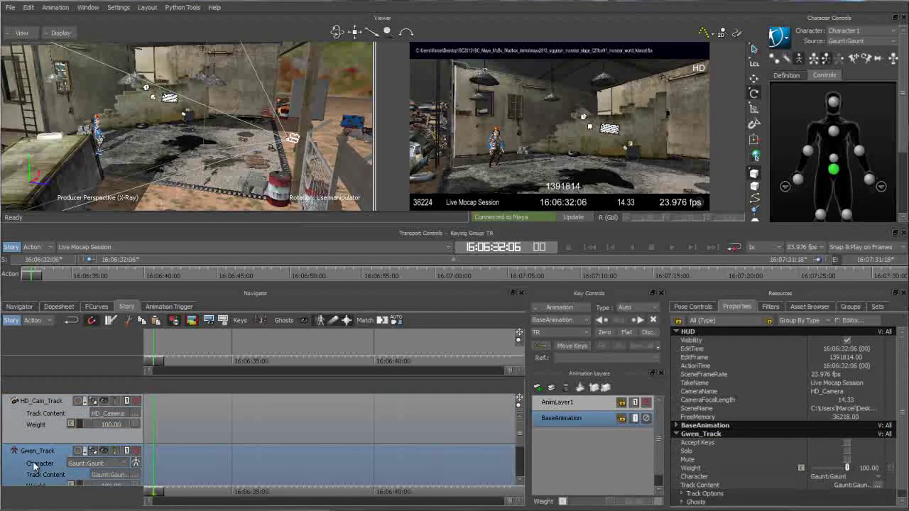
scroll(780, 486, "down", 1)
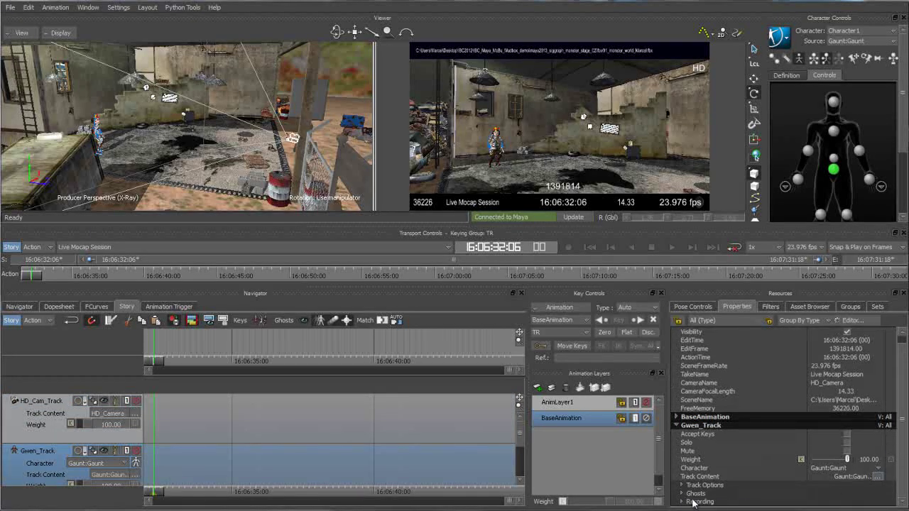
scroll(685, 502, "down", 3)
left_click(878, 485)
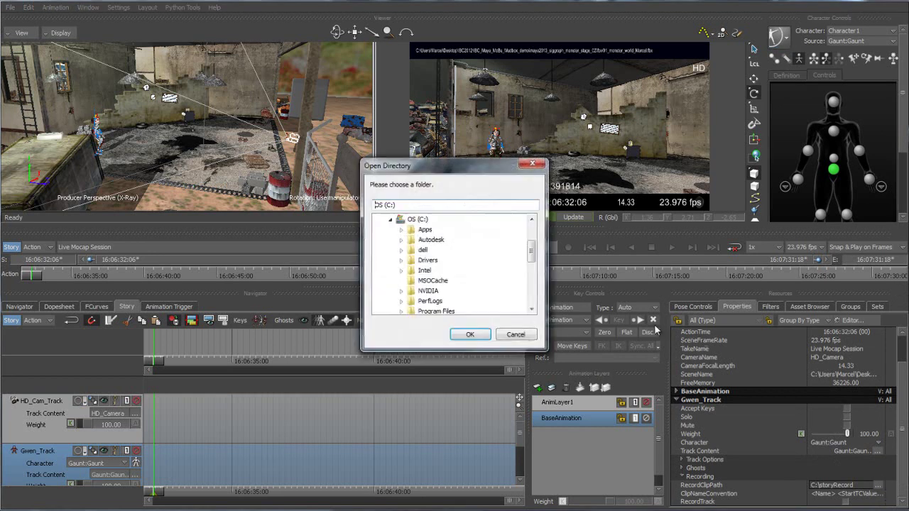
left_click_drag(533, 250, 532, 295)
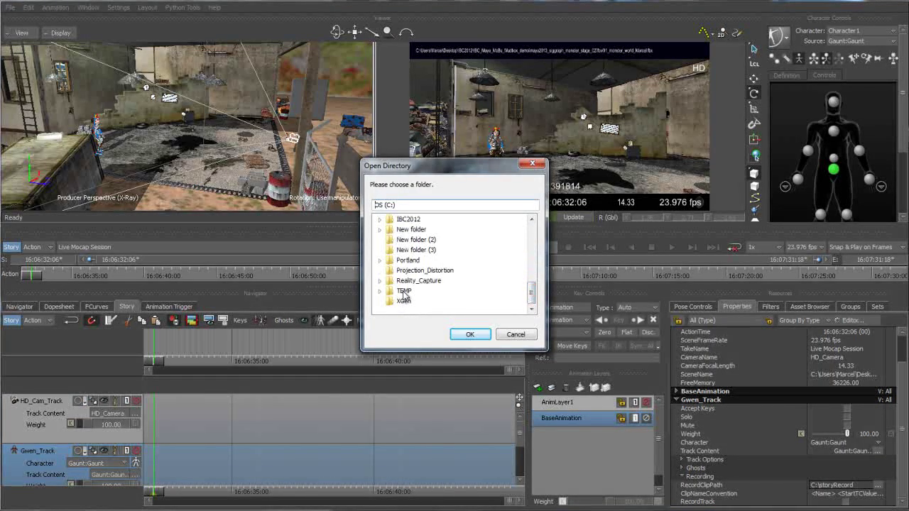
left_click(403, 291)
left_click(469, 334)
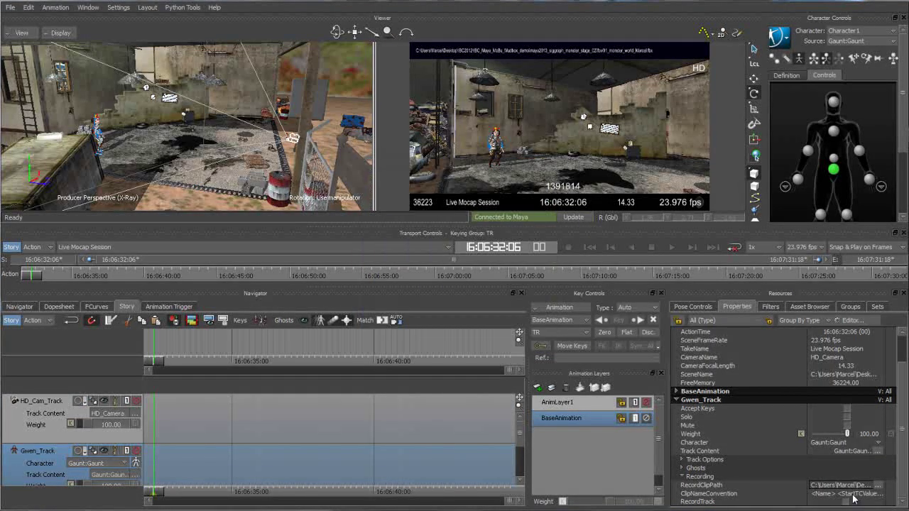
Step: Arm HD_Cam_Track for recording and add Field Of View and Roll to its recorded animation nodes
left_click(57, 430)
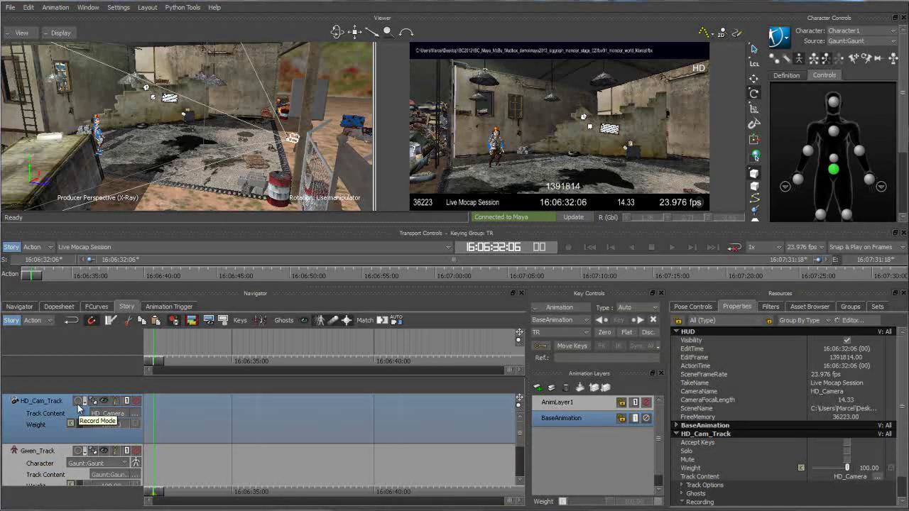
left_click(79, 402)
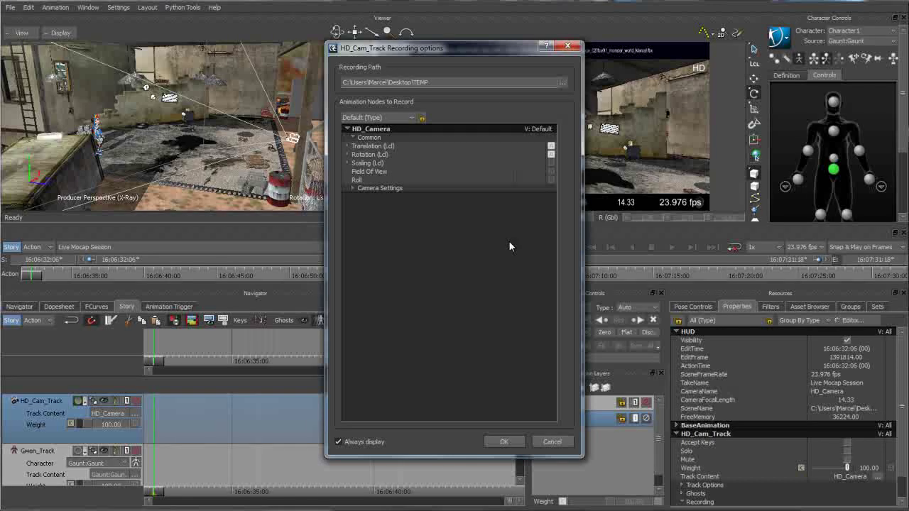
left_click(550, 180)
left_click_drag(507, 49, 539, 42)
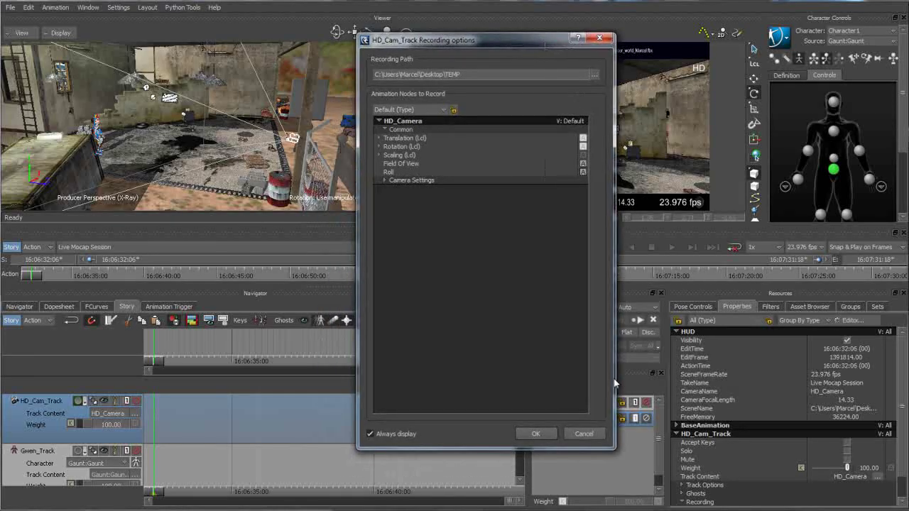
left_click(545, 436)
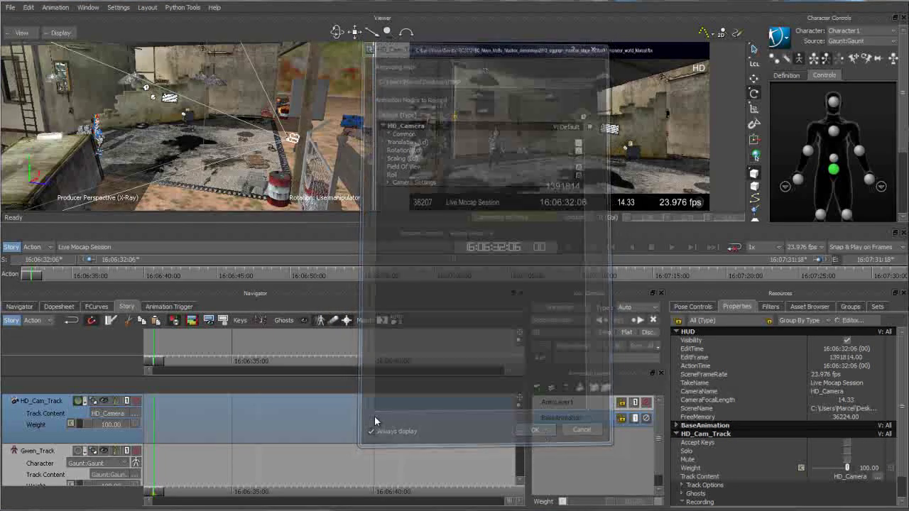
Step: Arm Gwen_Track for recording, reviewing the Gaunt nodes and accepting the default recording options
left_click(78, 451)
mouse_move(562, 148)
left_mouse_down()
mouse_move(562, 284)
mouse_move(570, 142)
left_mouse_up()
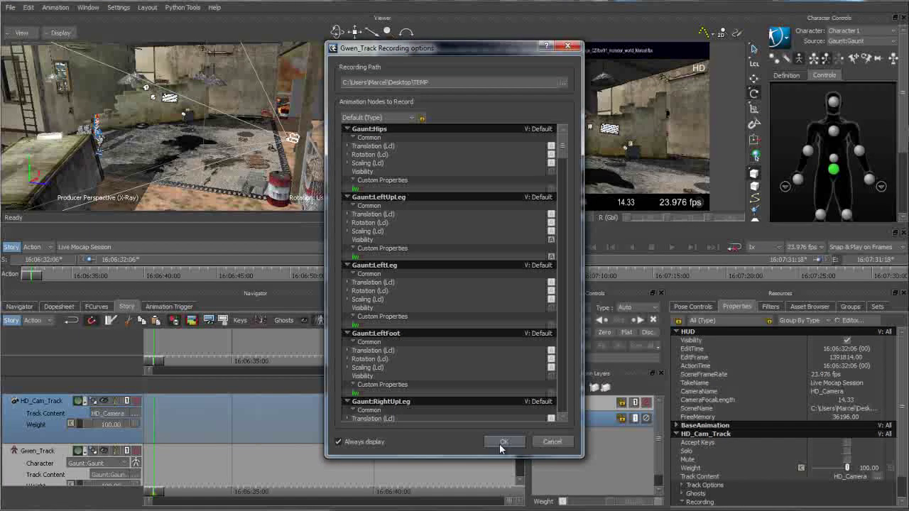
left_click(502, 443)
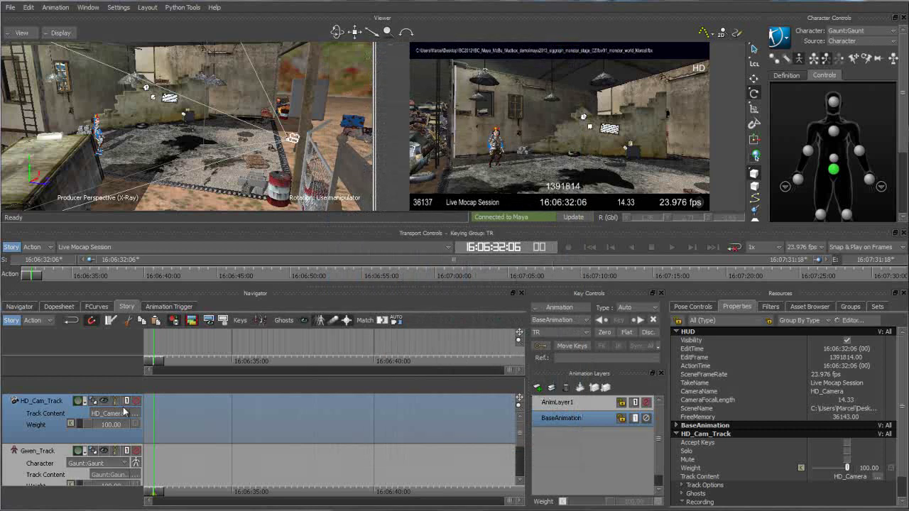
Step: Toggle the Story recording mode between memory and disk, leaving it set to record to disk
left_click(174, 320)
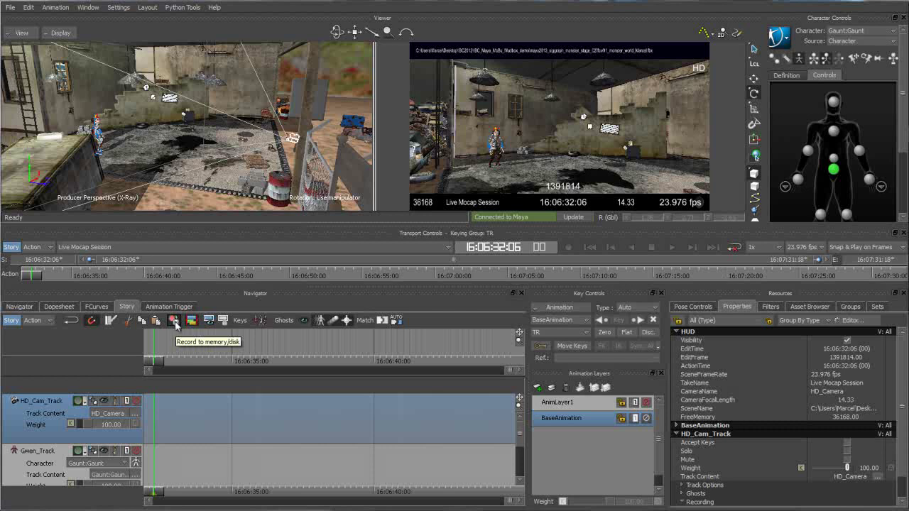
left_click(173, 320)
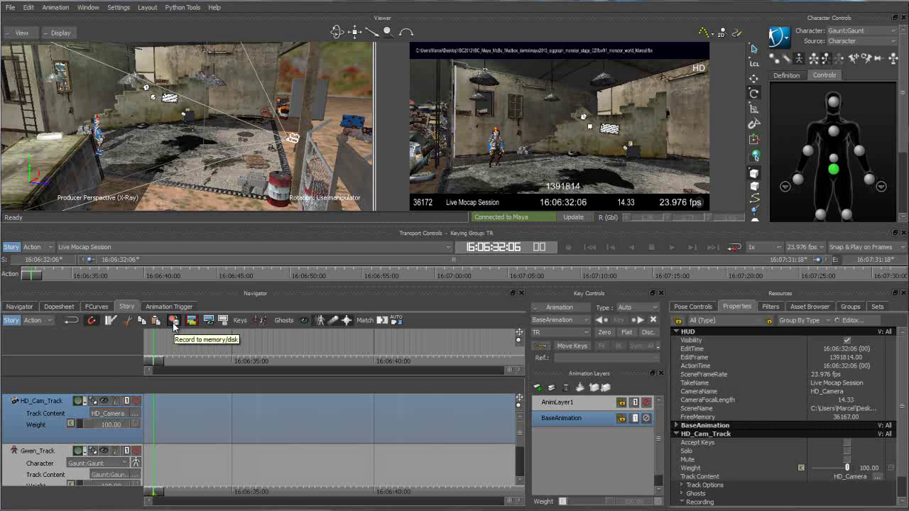
left_click(174, 323)
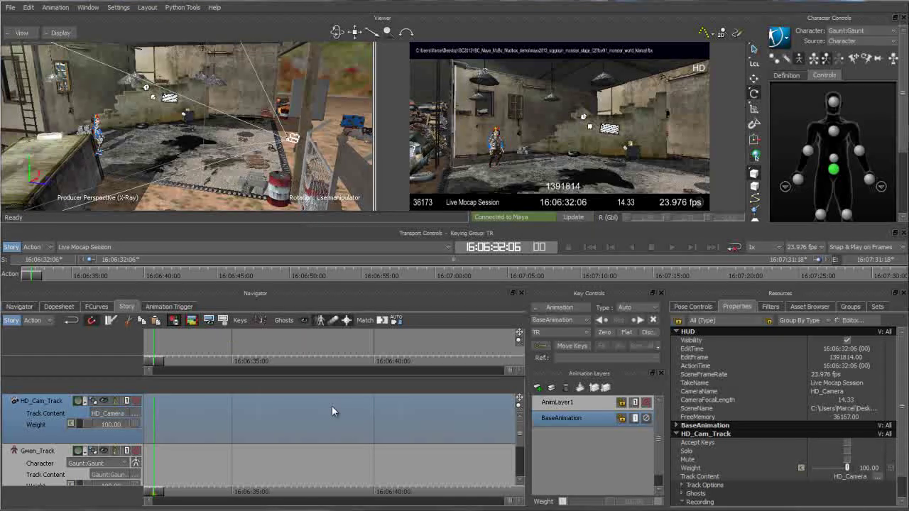
Step: Record the live mocap session onto the armed camera and character tracks from 16:06:32:06 to 16:06:44:16
left_click(567, 248)
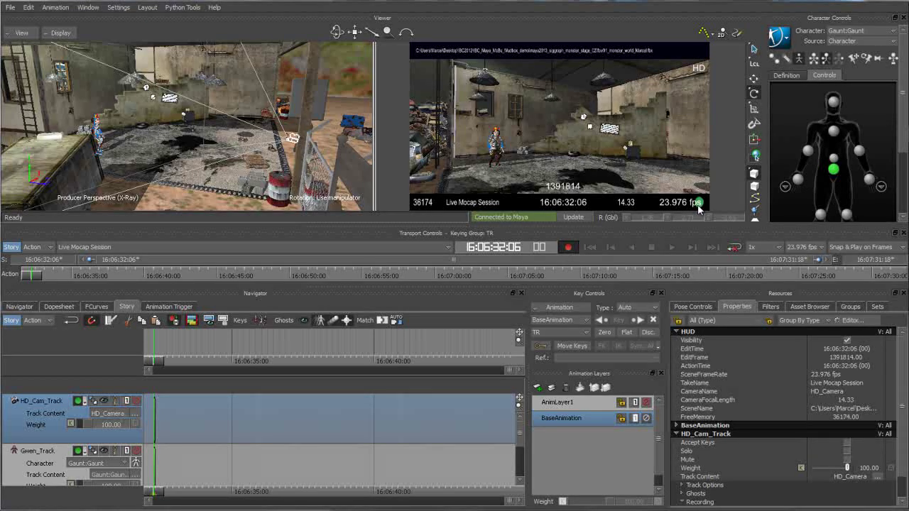
left_click(672, 248)
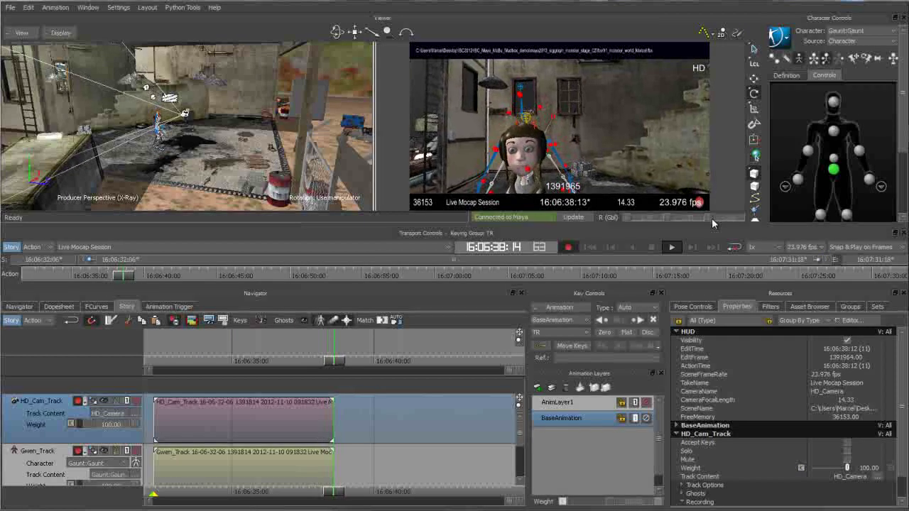
left_click(651, 248)
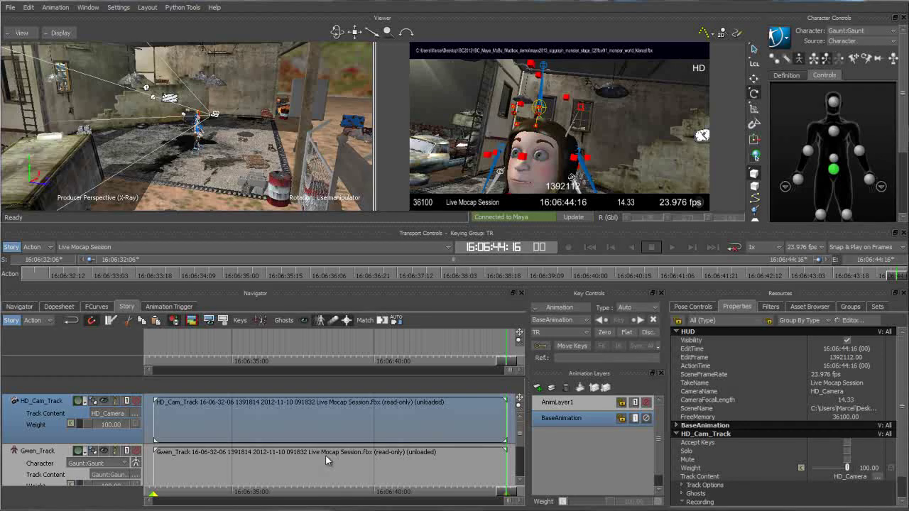
Step: Load the recorded clips on HD_Cam_Track and Gwen_Track
right_click(321, 430)
mouse_move(388, 310)
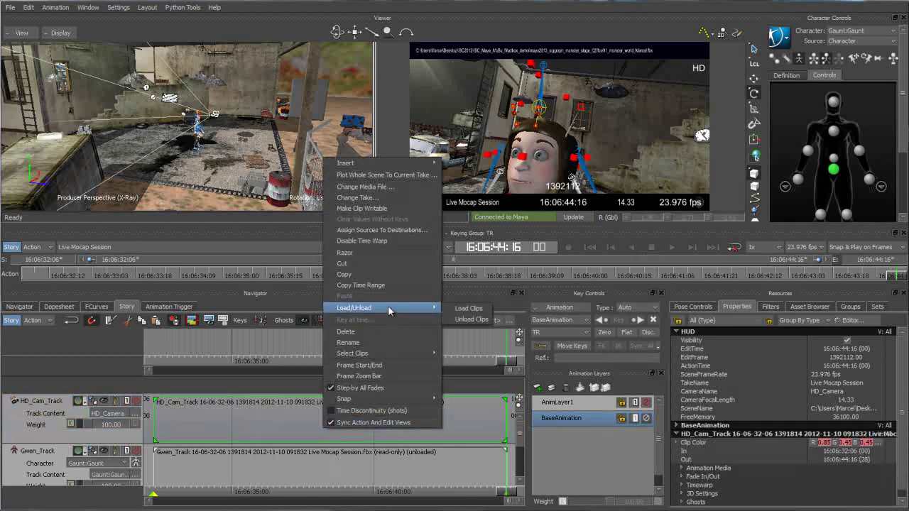
left_click(355, 455)
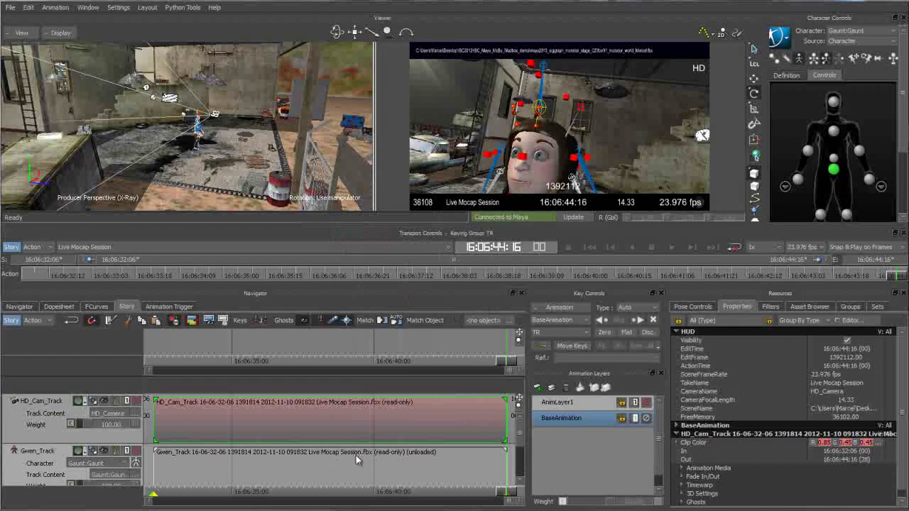
right_click(355, 455)
left_click(483, 342)
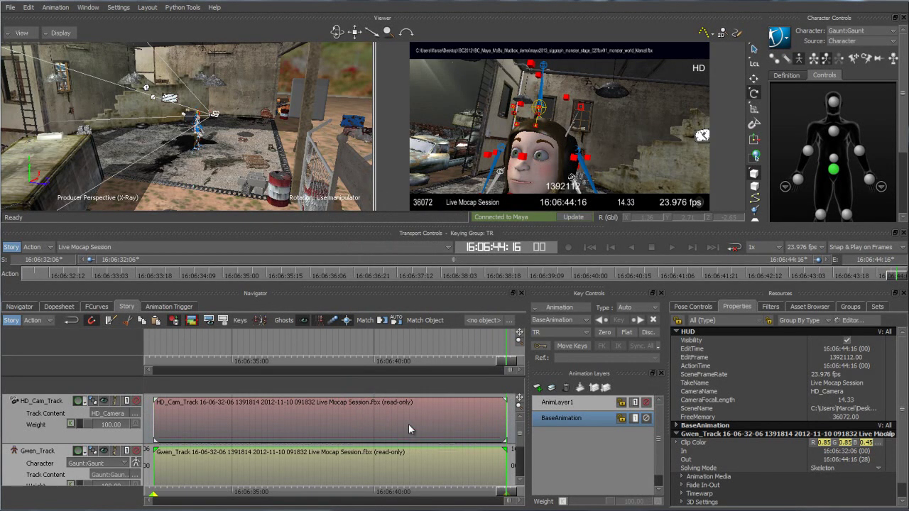
Step: Select HD_Camera, turn off its Rigid Body constraint's Lock and Active options, and collapse the Cameras branch
left_click_drag(204, 167, 235, 140)
left_click(216, 91)
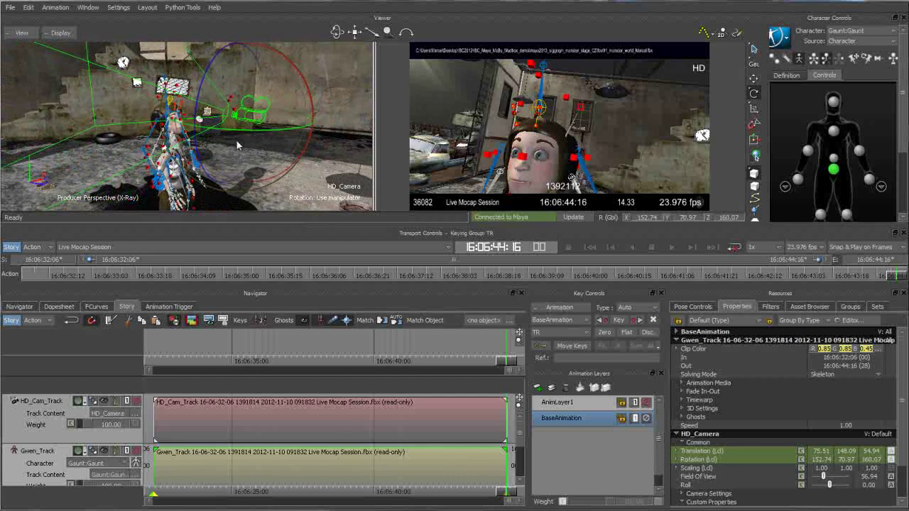
left_click(20, 306)
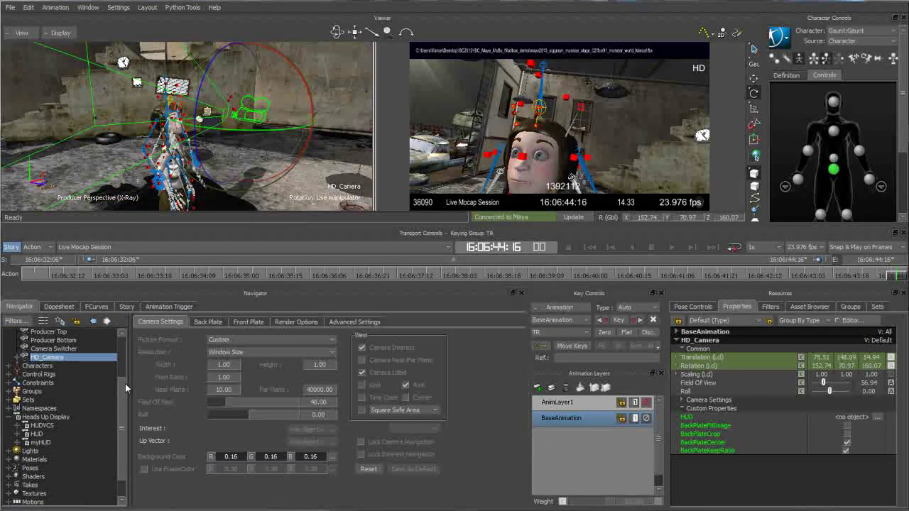
scroll(63, 395, "up", 2)
left_click(18, 394)
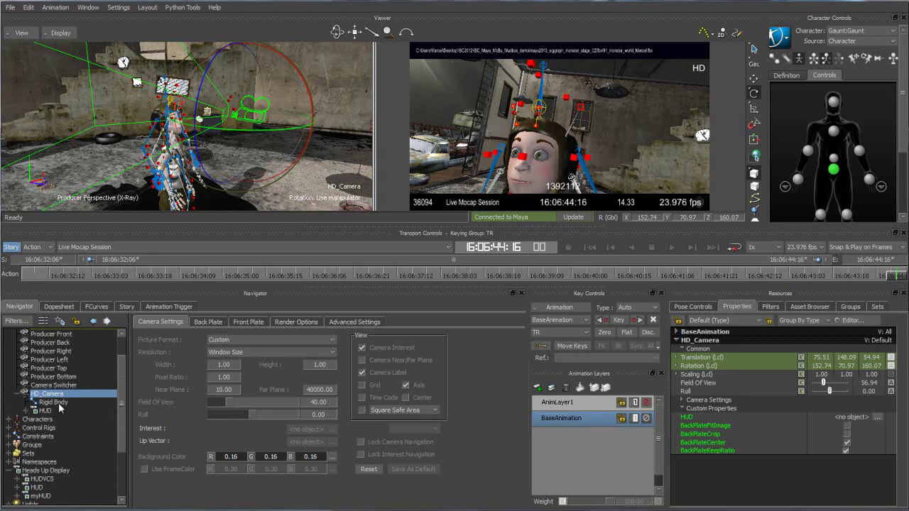
left_click(53, 402)
left_click(182, 367)
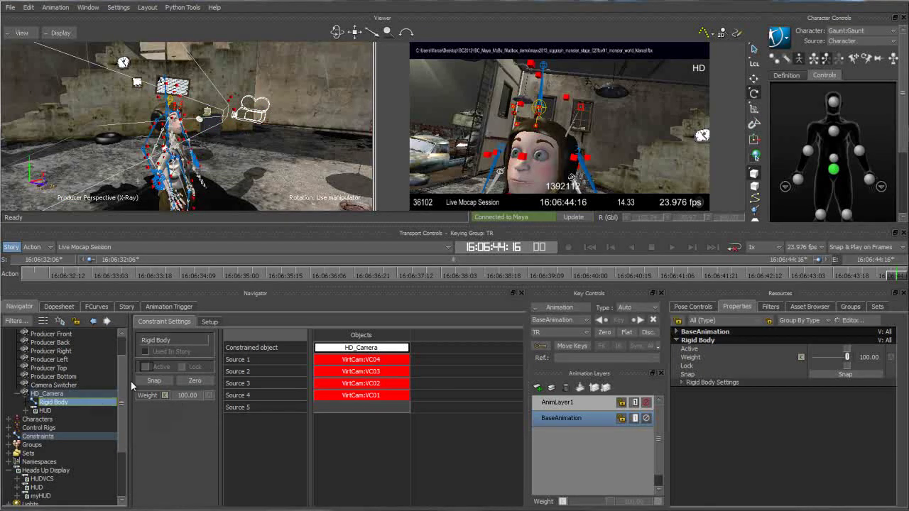
scroll(123, 374, "up", 2)
left_click(9, 351)
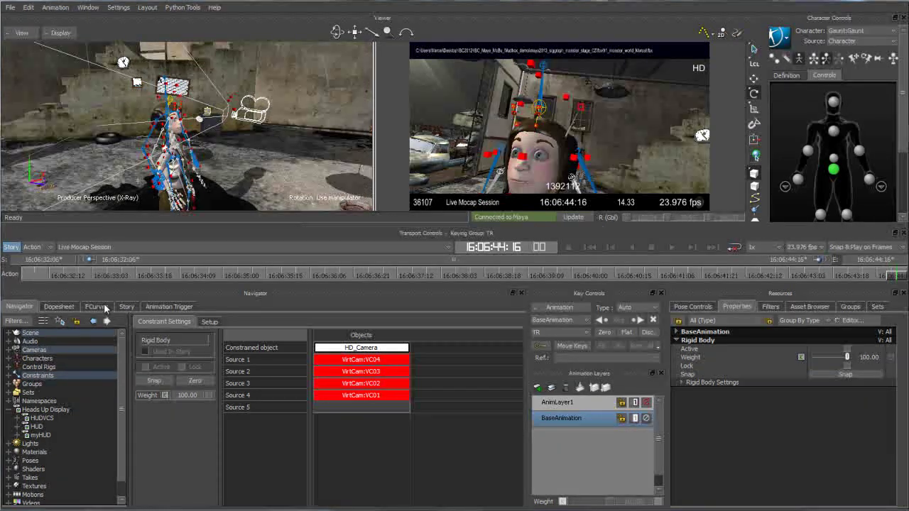
Step: In Story, scrub to 16:06:39:08, try sliding the HD_Cam_Track clip earlier and return its start to 16:06:32:06
left_click(126, 306)
left_click(333, 428)
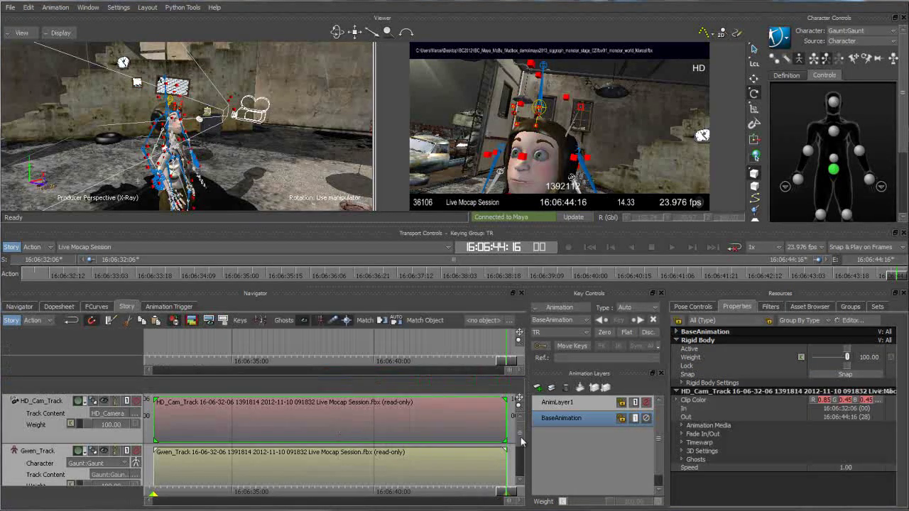
left_click_drag(506, 491, 370, 474)
left_click_drag(418, 421, 393, 413)
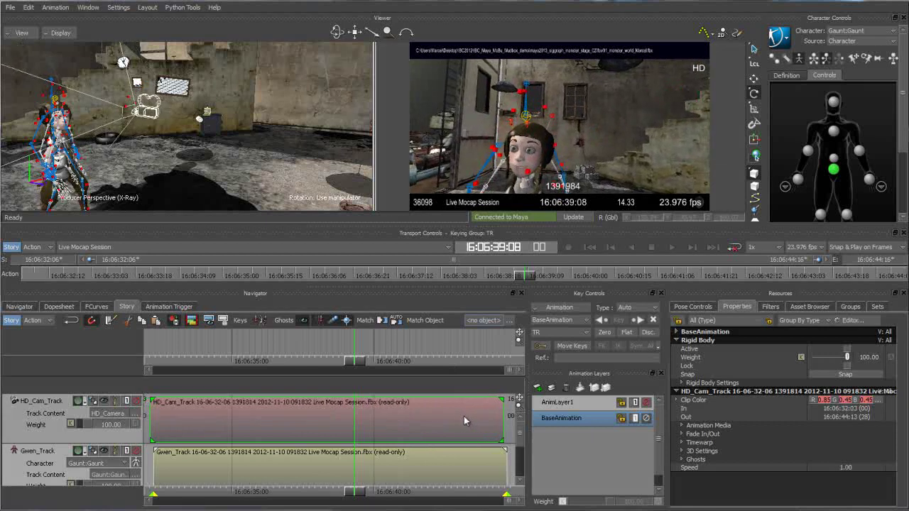
left_click_drag(463, 420, 467, 420)
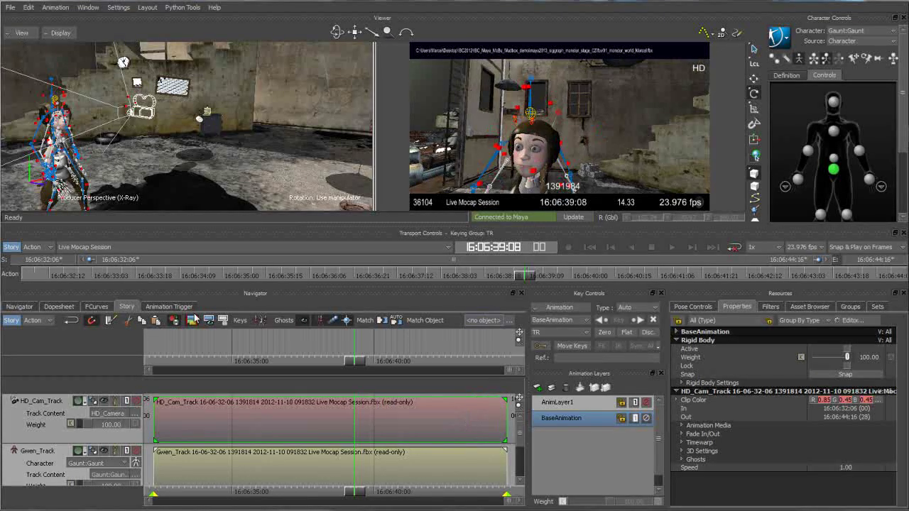
Step: Razor the HD_Cam_Track clip into five pieces with cuts near 16:06:35:00 and at 16:06:36:17, 16:06:39:19 and 16:06:41:05
left_click_drag(358, 497, 228, 496)
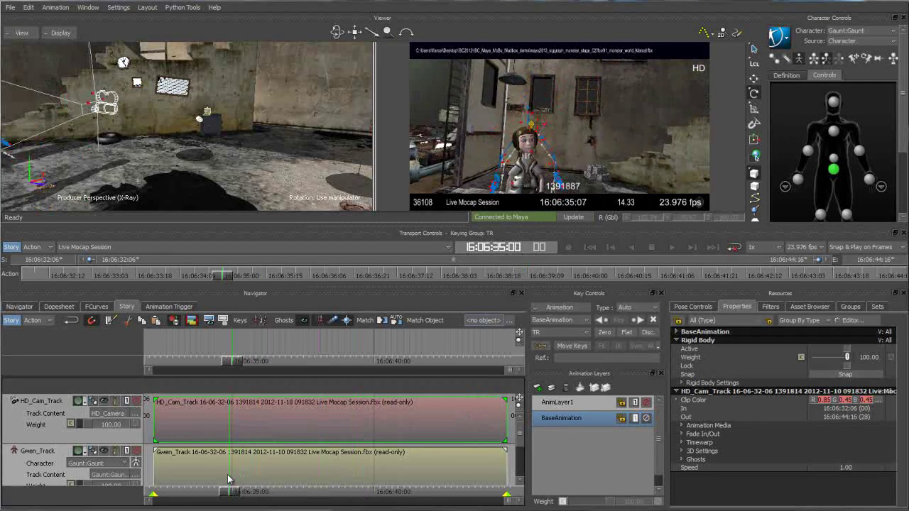
left_click(110, 320)
left_click_drag(245, 499, 366, 496)
left_click(110, 321)
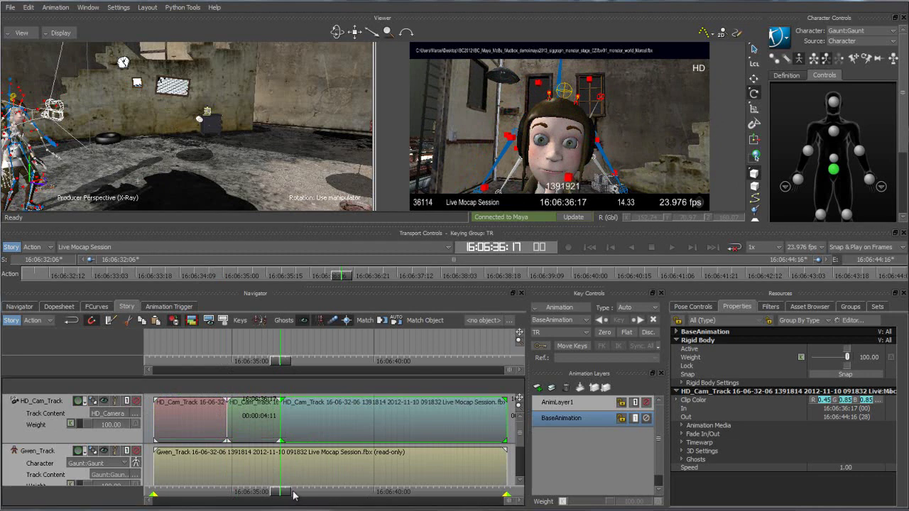
left_click(110, 320)
left_click_drag(367, 497, 408, 497)
left_click(110, 320)
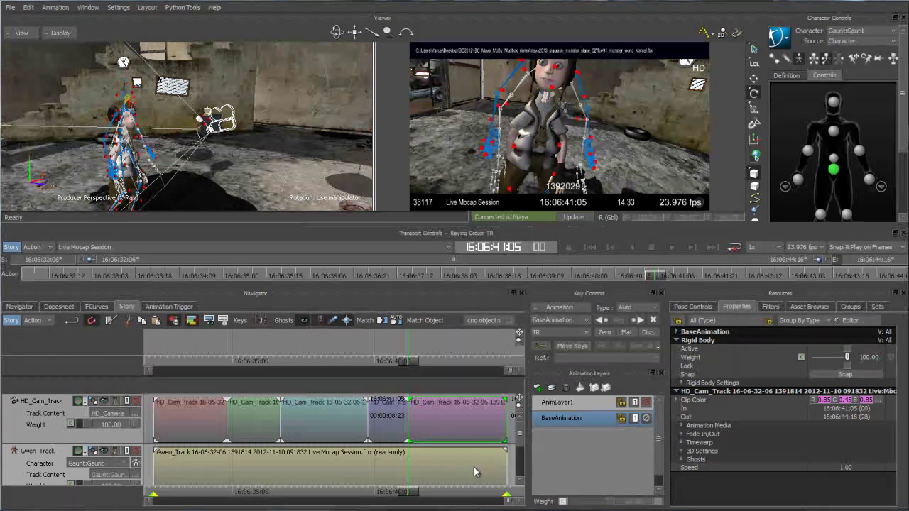
Step: Delete the fourth and second pieces of the cut HD_Cam_Track clip, leaving gaps on the camera track
left_click(379, 425)
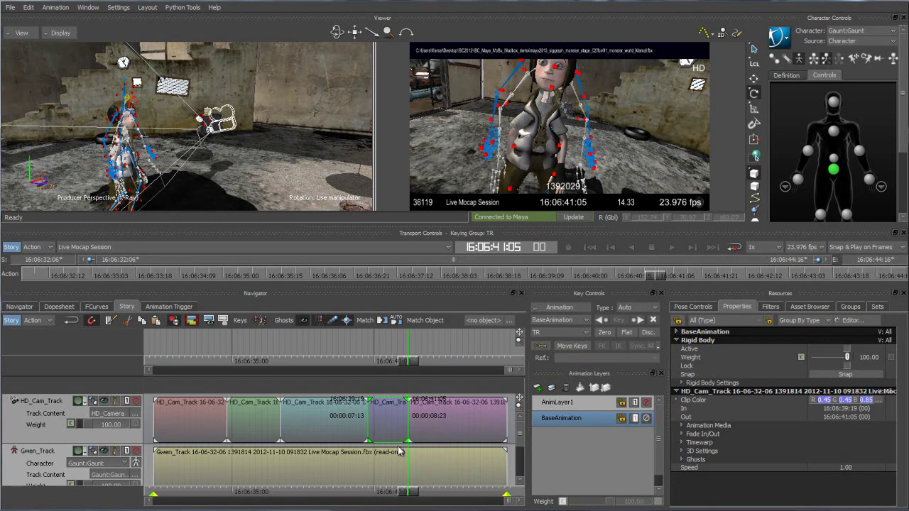
key("Delete")
left_click(267, 421)
key("Delete")
Step: Stretch the last HD_Cam_Track clip back to start at 16:06:39:04, overlapping the clip before it, and scrub to 16:06:41:03
left_click_drag(409, 489, 423, 476)
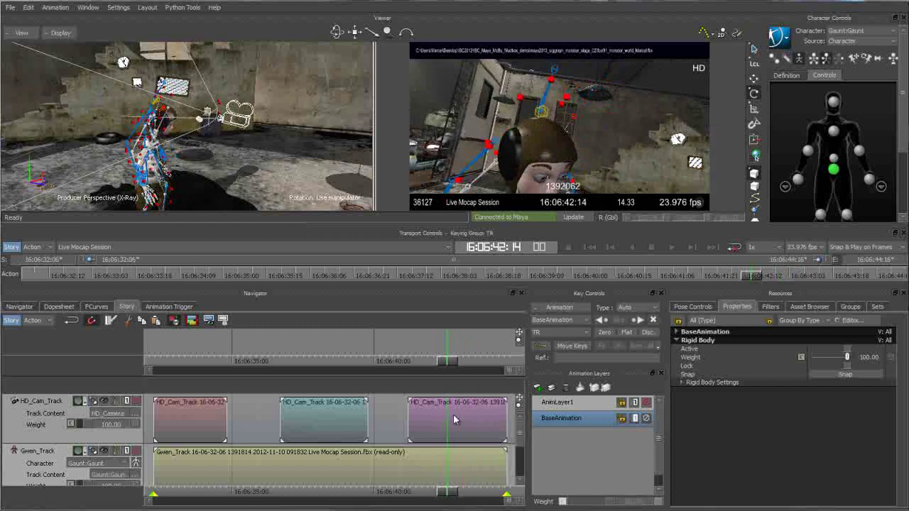
left_click_drag(368, 414, 347, 420)
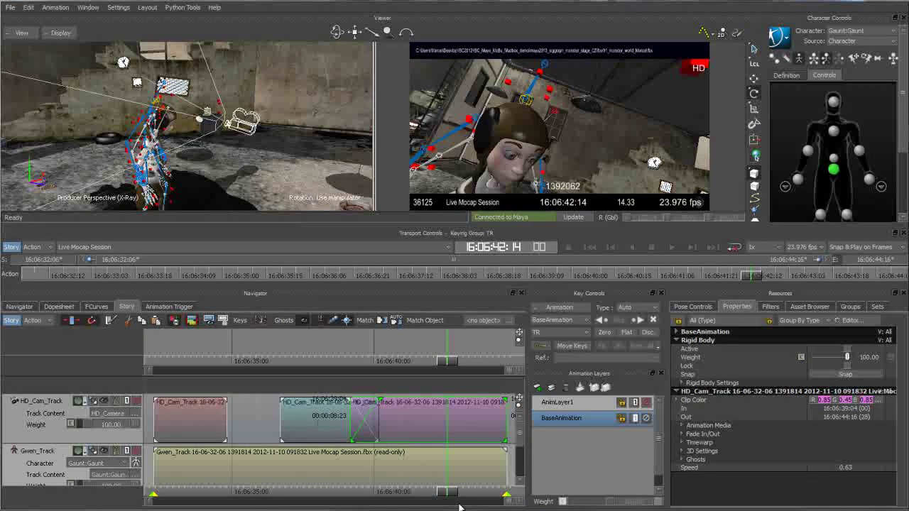
left_click_drag(448, 492, 403, 488)
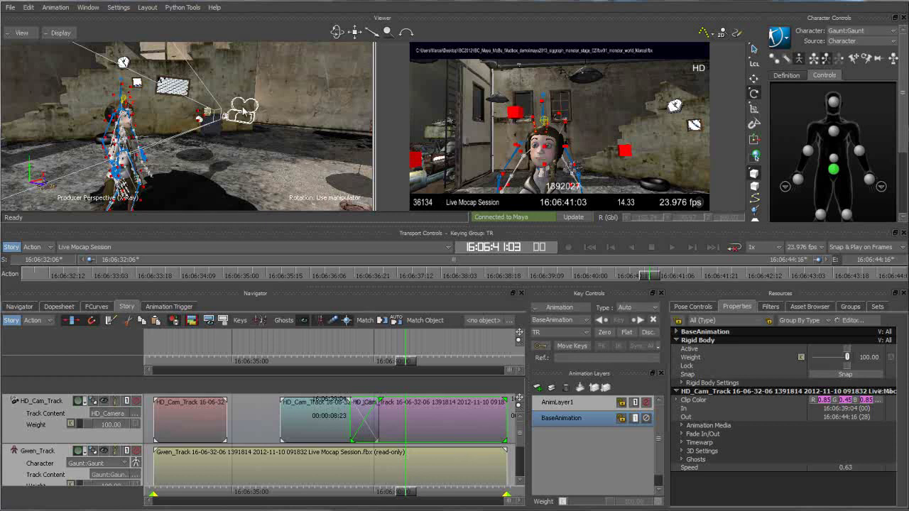
Step: Select HD_Camera in the viewer, select the character's skeleton instead, and clear the selection
left_click(246, 114)
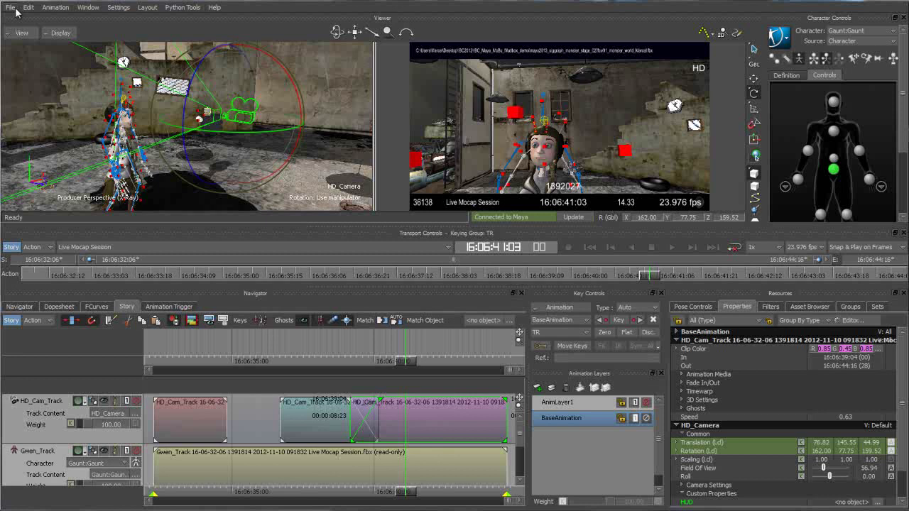
left_click(529, 124)
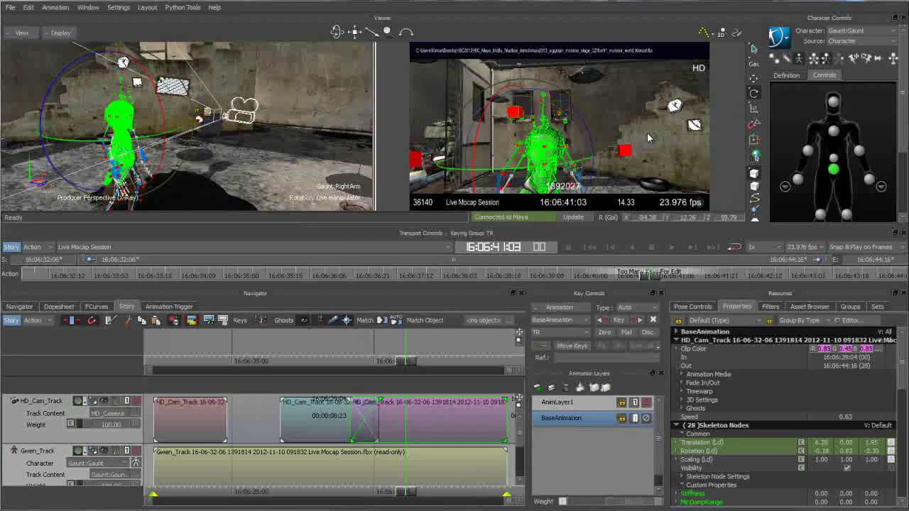
left_click(603, 111)
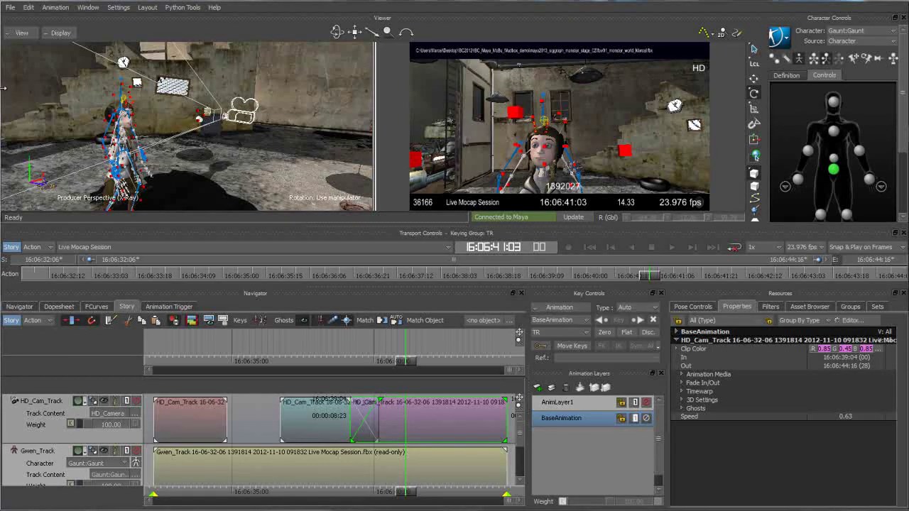
Step: Place Maya beside MotionBuilder, view its scene from higher up, and scrub the live mocap take to 16:06:36:13
left_click_drag(3, 88, 332, 119)
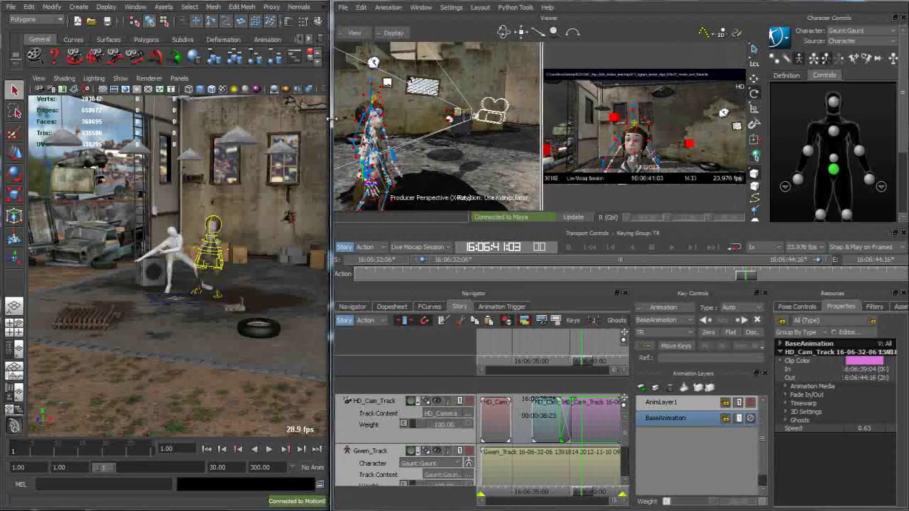
left_click_drag(235, 222, 245, 260, "alt")
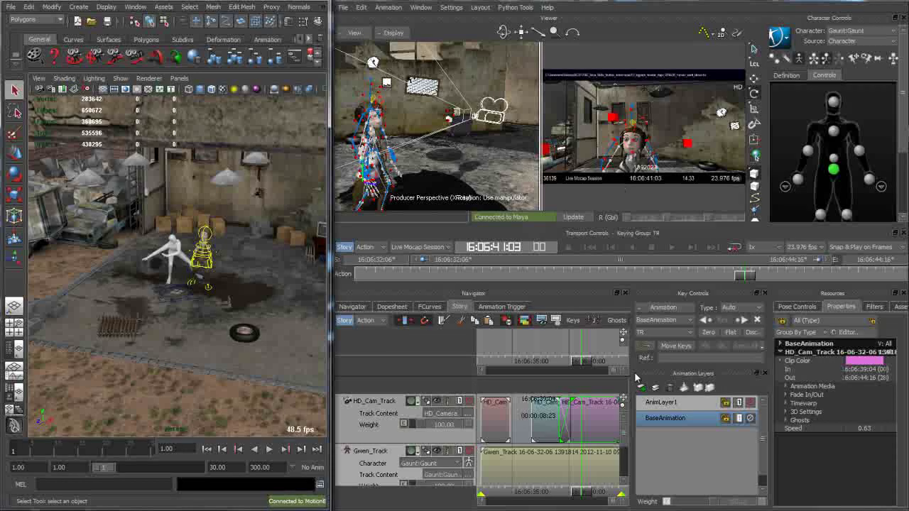
left_click(685, 275)
left_click_drag(683, 277, 547, 274)
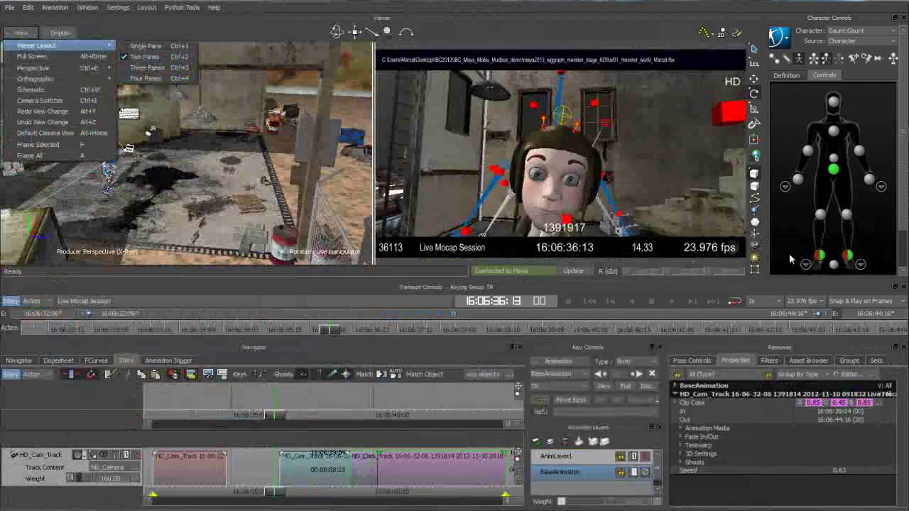
Step: Merge the Import_Camera scene file from the Asset Browser's fbx folder into the scene with all its takes
left_click(731, 360)
left_click(806, 360)
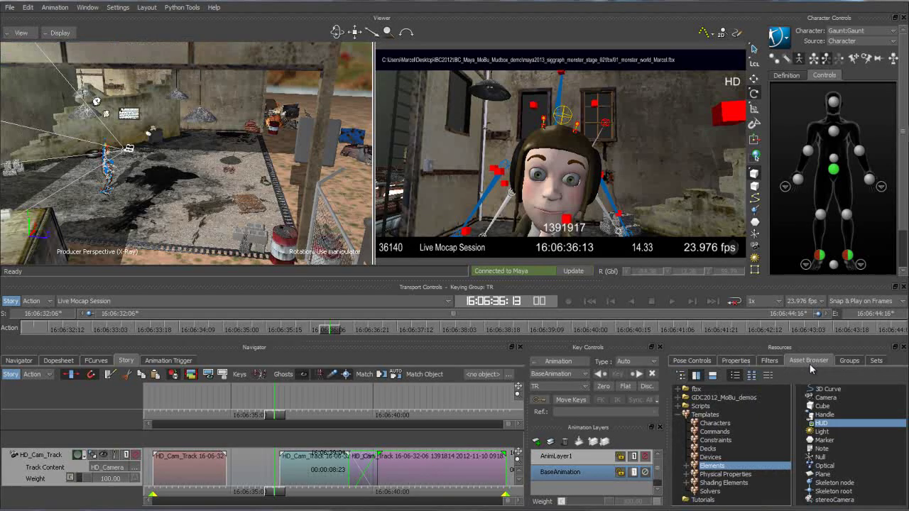
left_click(701, 390)
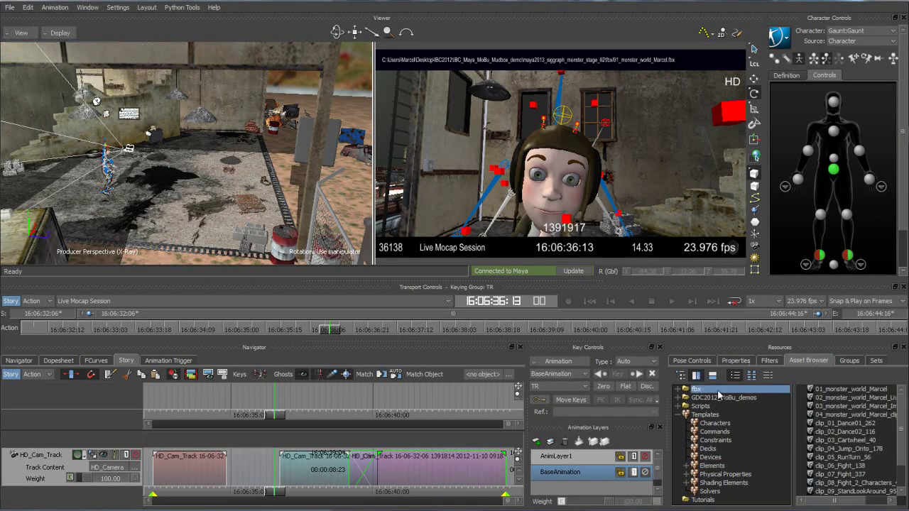
left_click(861, 407)
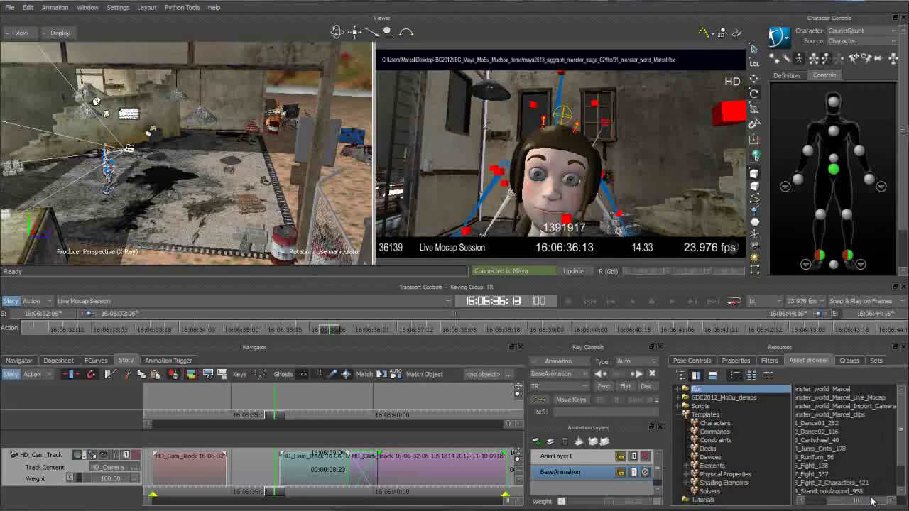
left_click_drag(861, 407, 234, 178)
mouse_move(239, 178)
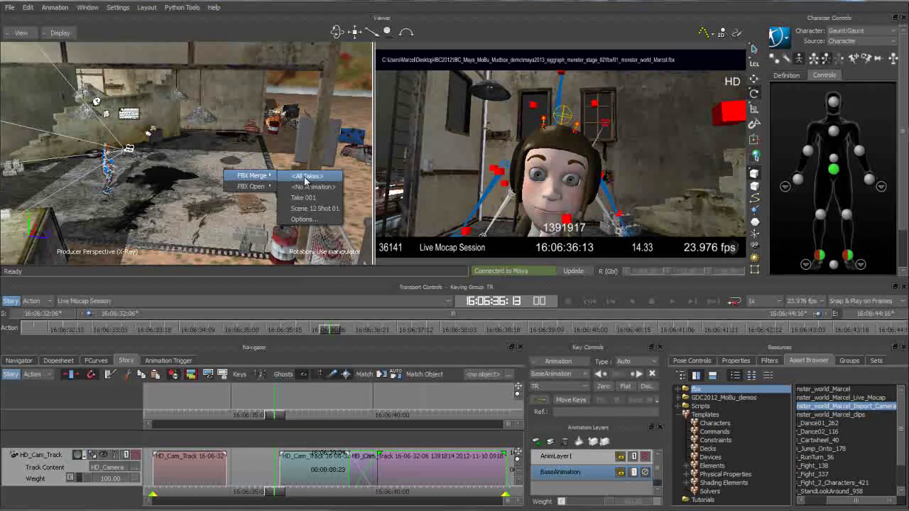
left_click(307, 176)
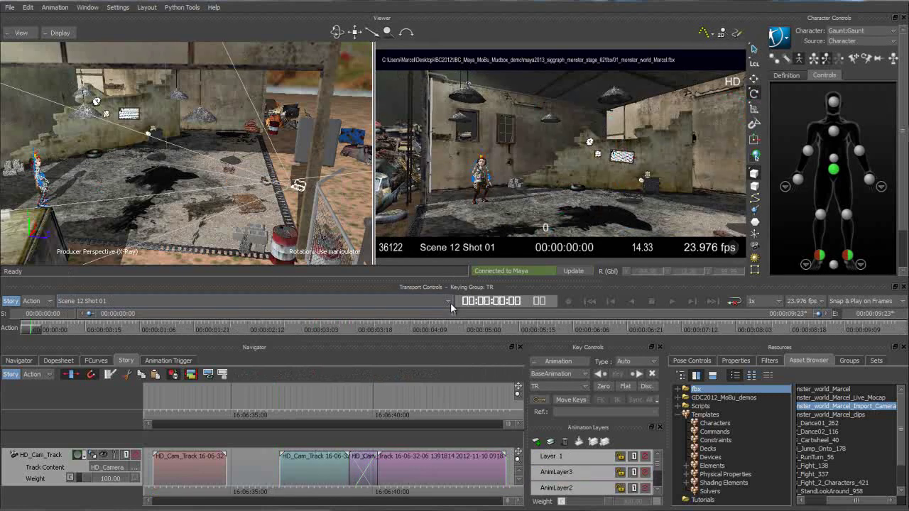
Step: Check the Live Mocap Session take, return to the Scene 12 Shot 01 take, and select the Crane Camera
left_click(449, 302)
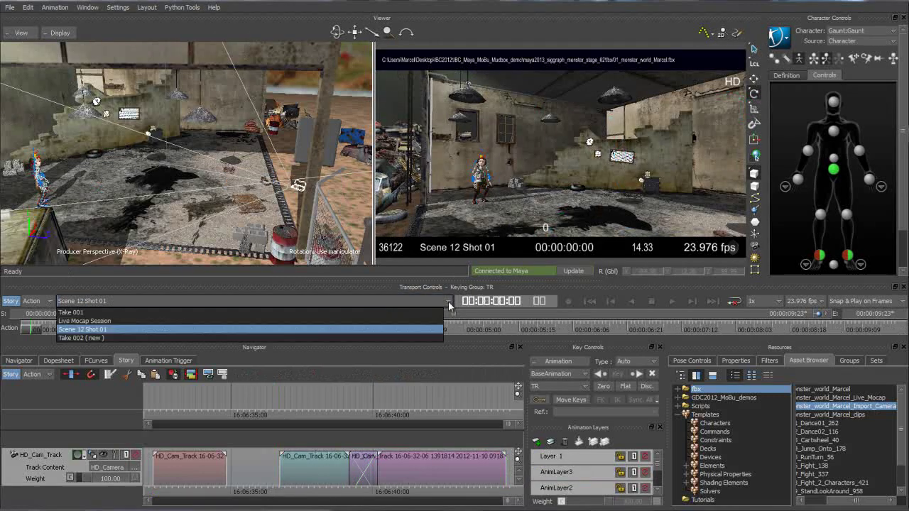
left_click(78, 322)
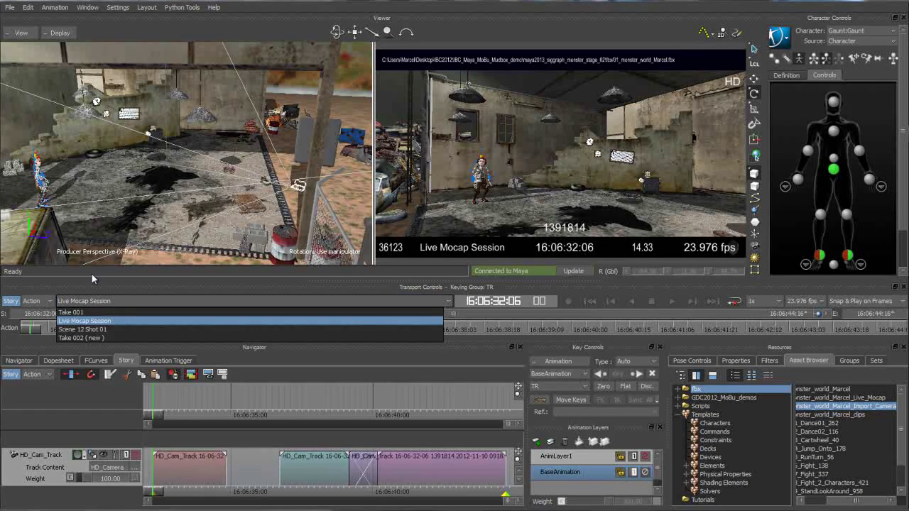
left_click(99, 330)
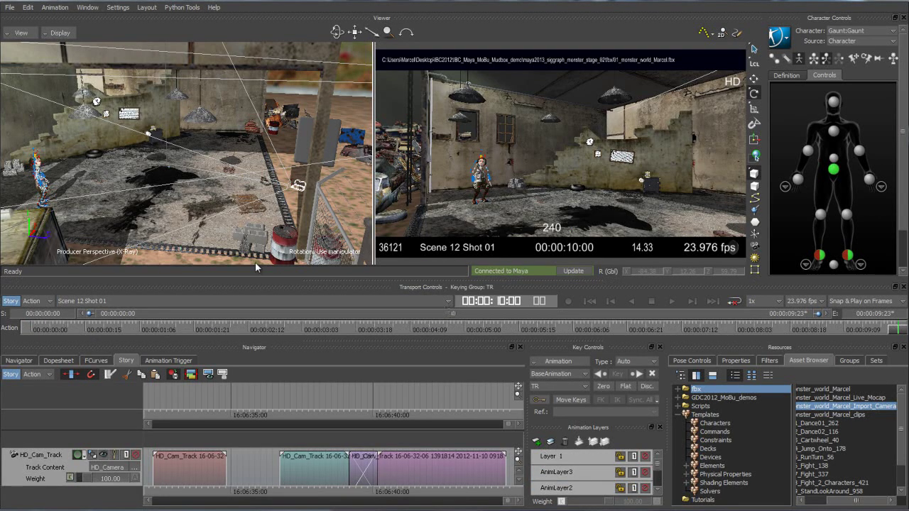
left_click_drag(213, 206, 300, 184)
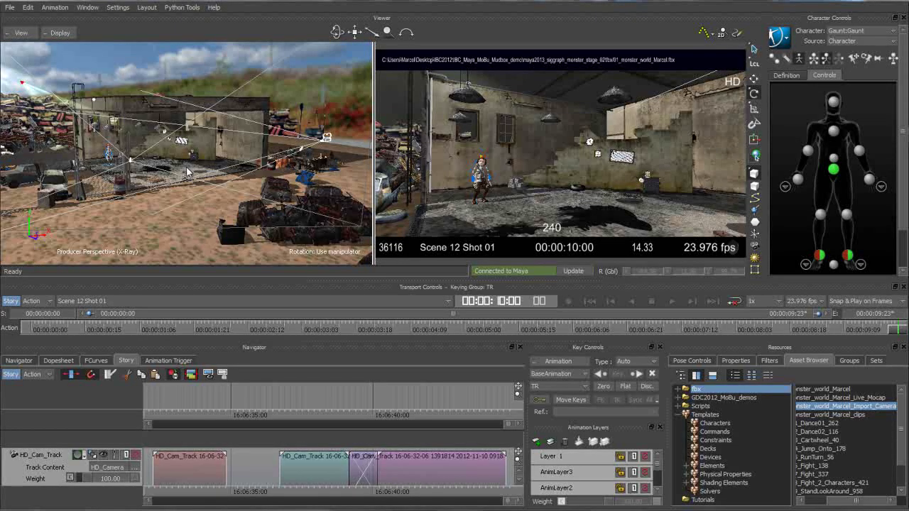
left_click(332, 149)
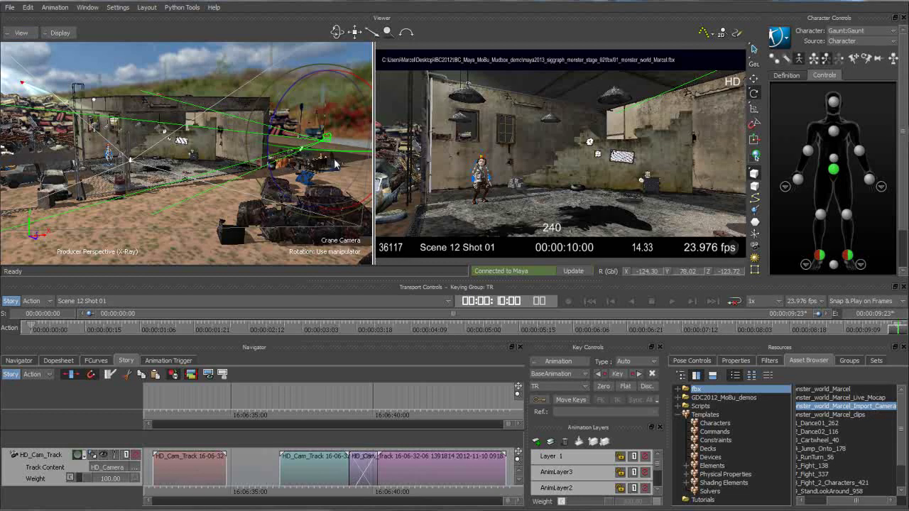
Step: Arrange the viewer in three panes and show the Crane Camera view in the wide third pane
left_click(21, 36)
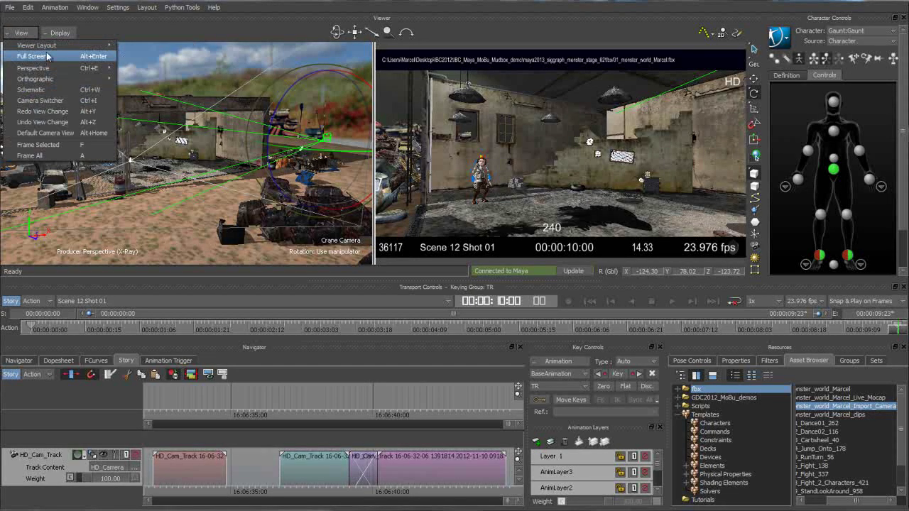
mouse_move(43, 45)
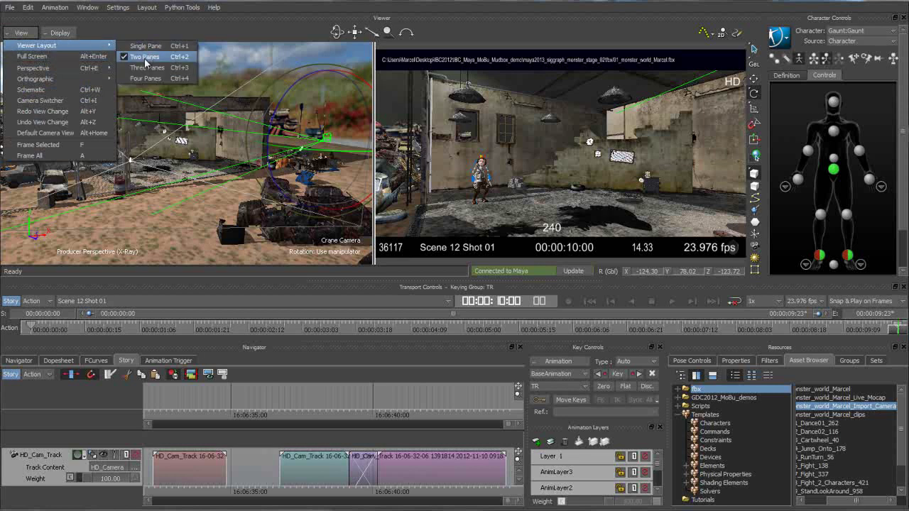
left_click(152, 69)
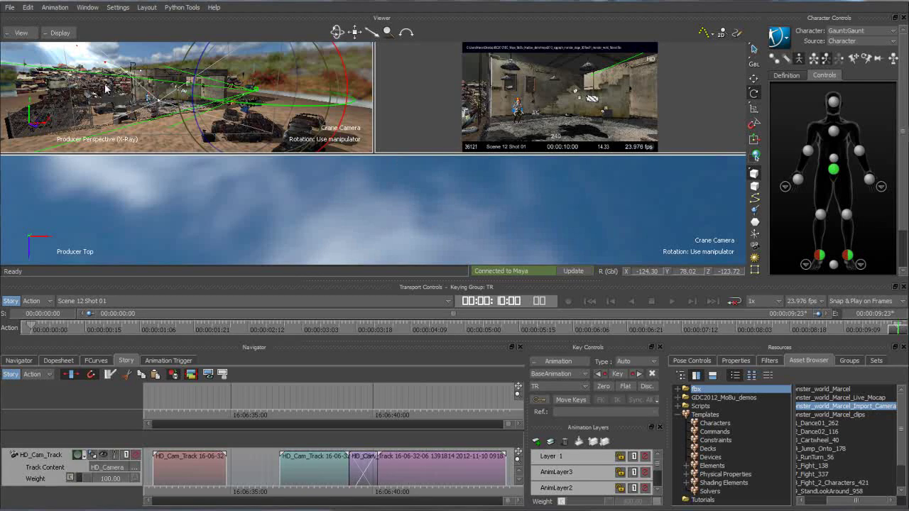
left_click(23, 33)
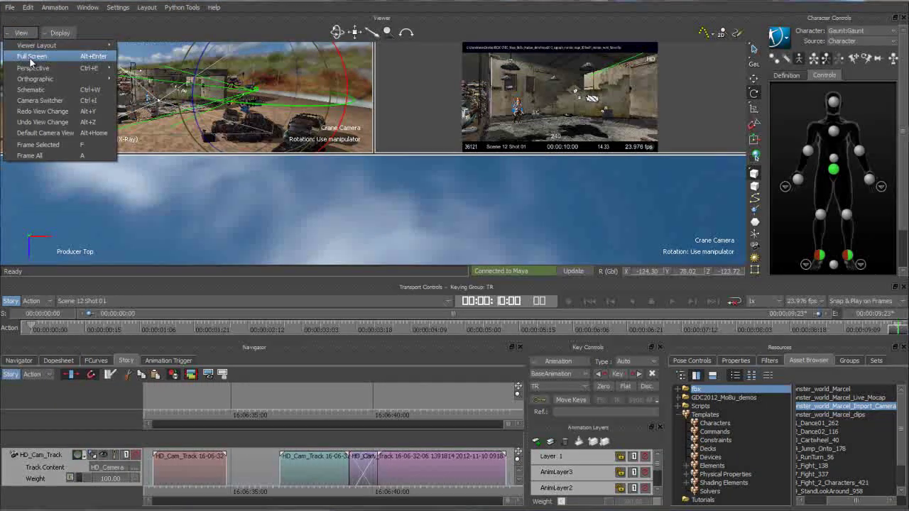
mouse_move(34, 69)
left_click(149, 91)
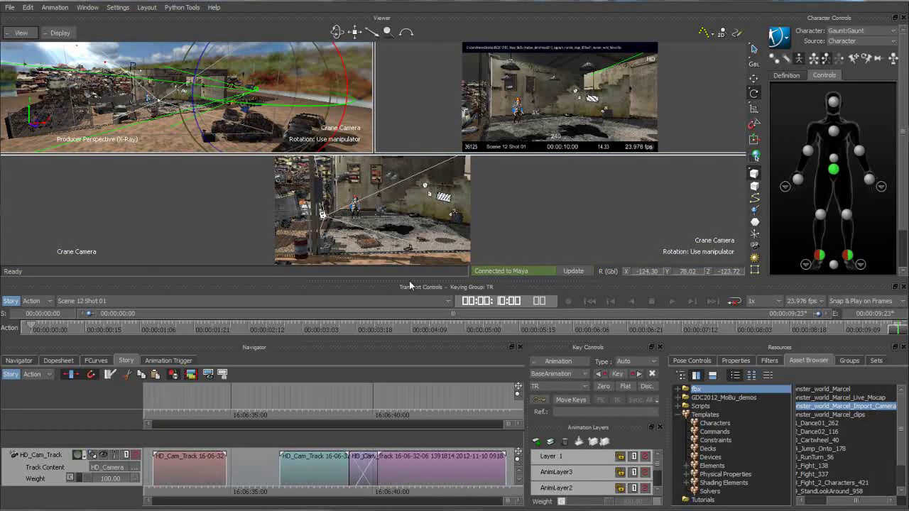
Step: Scrub the Scene 12 Shot 01 take to 00:00:07:02 and back to 00:00:02:22 to review the crane camera move
left_click(304, 329)
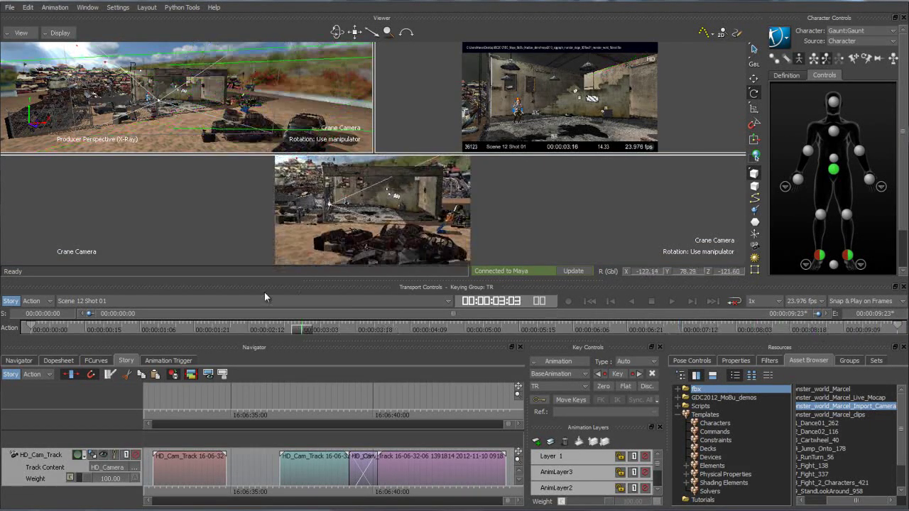
left_click_drag(78, 295, 644, 348)
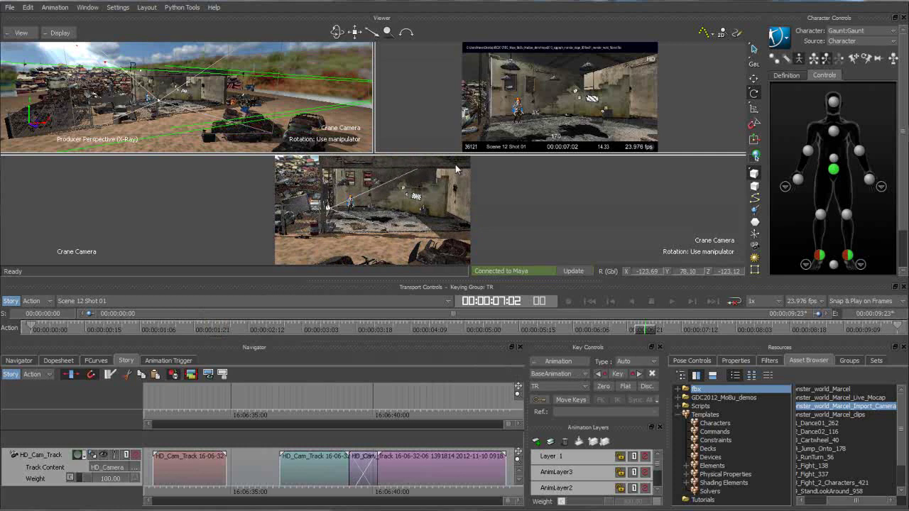
left_click(78, 301)
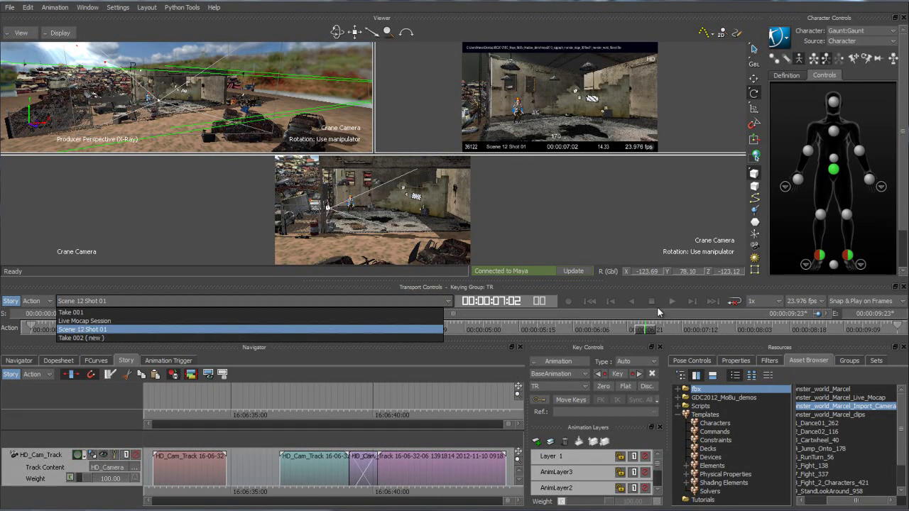
left_click_drag(650, 329, 280, 330)
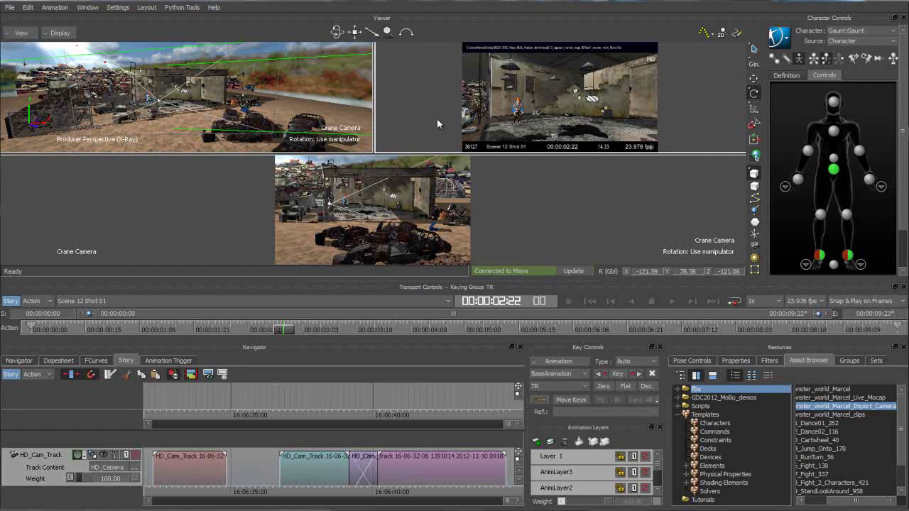
Step: Switch the viewer layout from three panes to two side-by-side panes
left_click(21, 32)
mouse_move(31, 46)
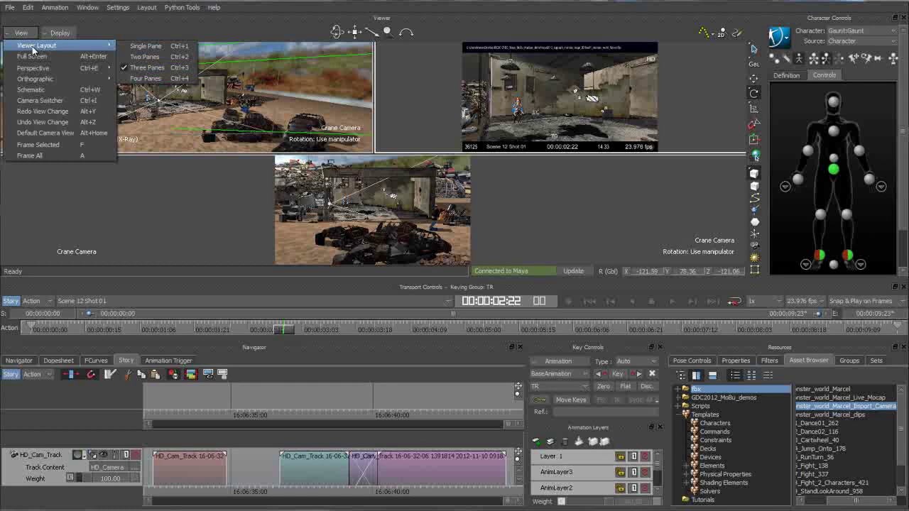
left_click(145, 57)
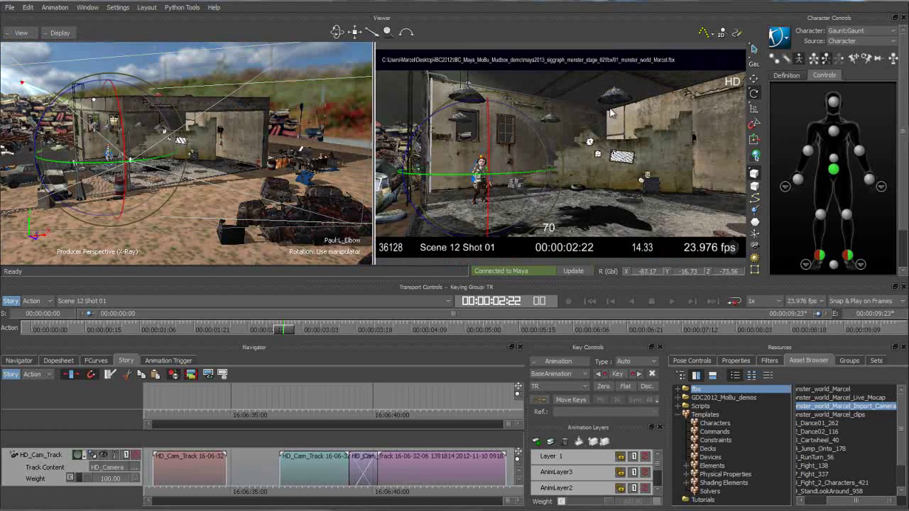
Step: Show the Producer Perspective in the viewer's second pane and the HD_Camera view in its first pane
left_click(21, 32)
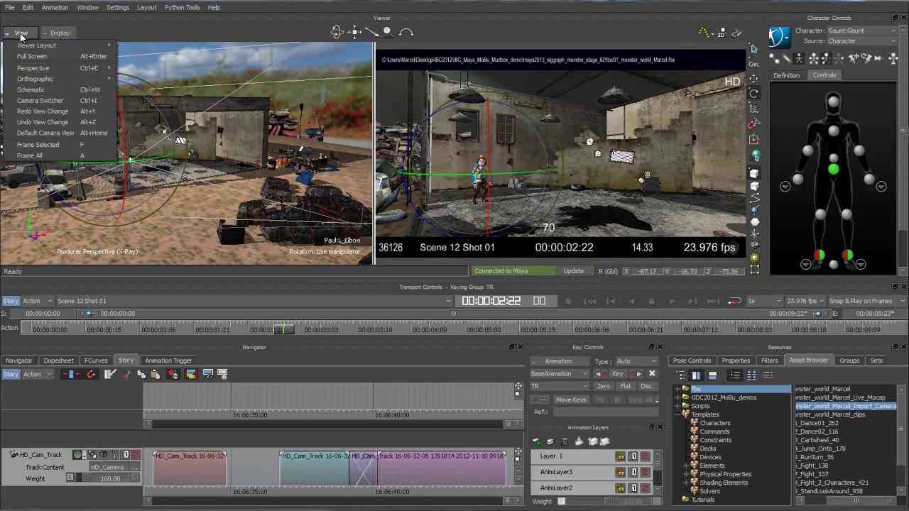
mouse_move(51, 79)
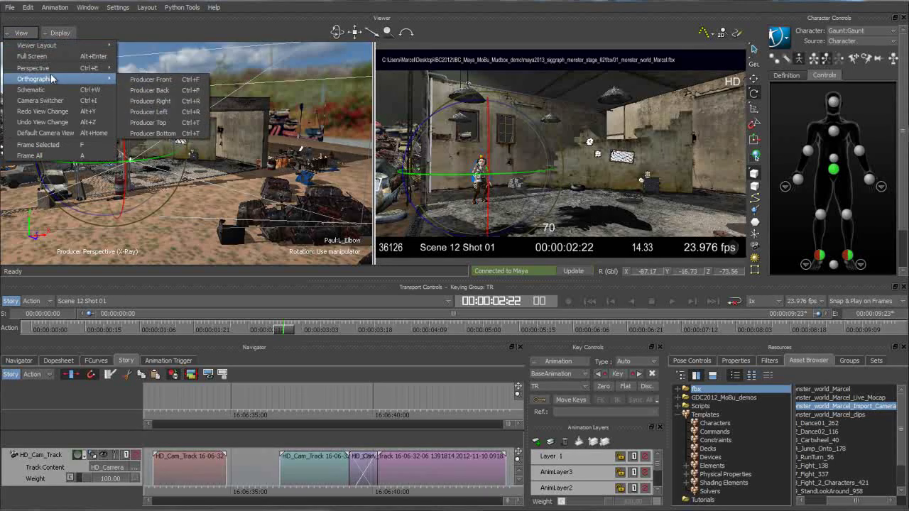
left_click(33, 67)
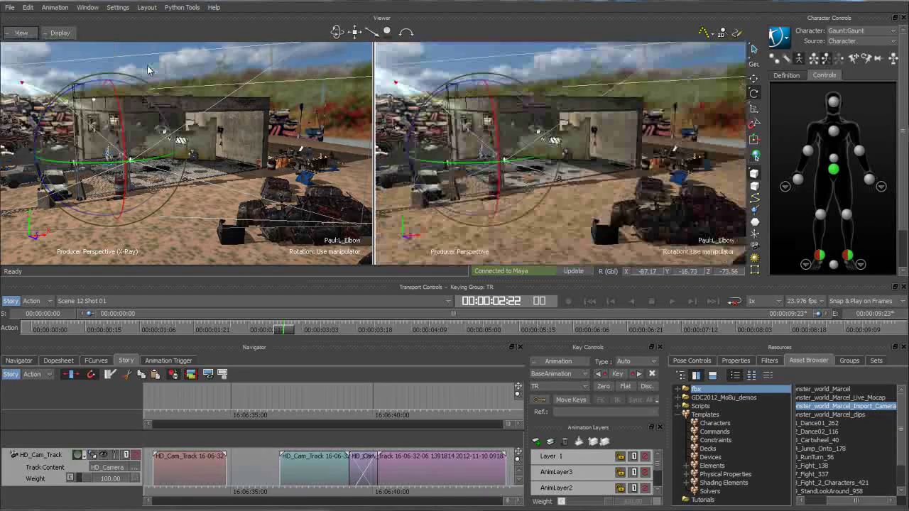
left_click(21, 33)
mouse_move(43, 67)
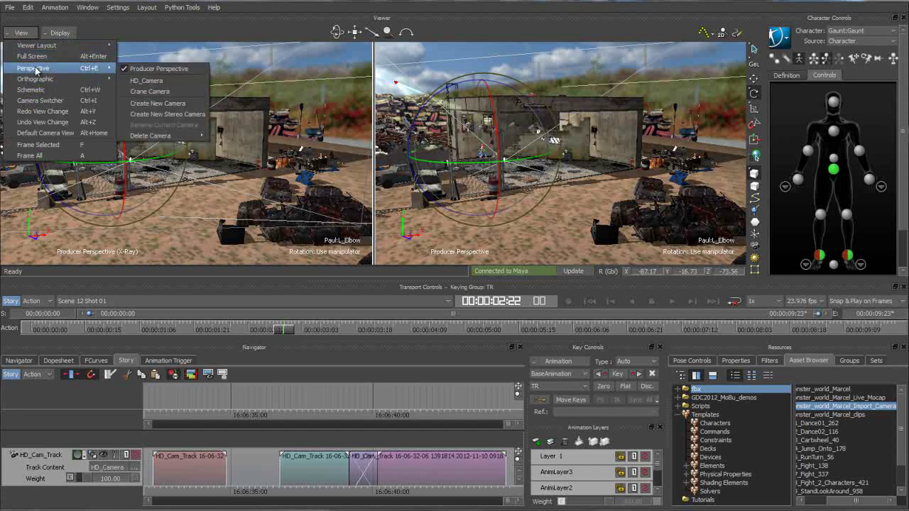
left_click(142, 79)
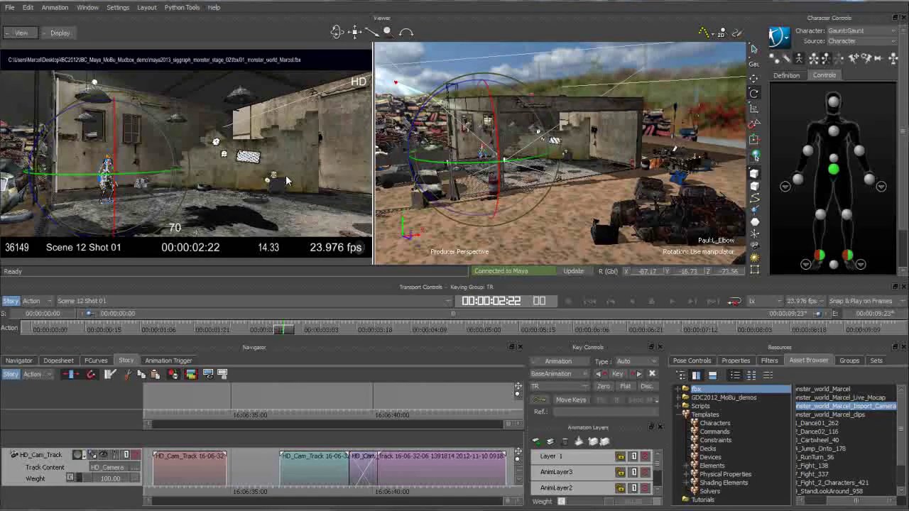
Step: Open the Video Out window for the HD camera feed and enlarge it to cover much of the workspace
left_click(94, 8)
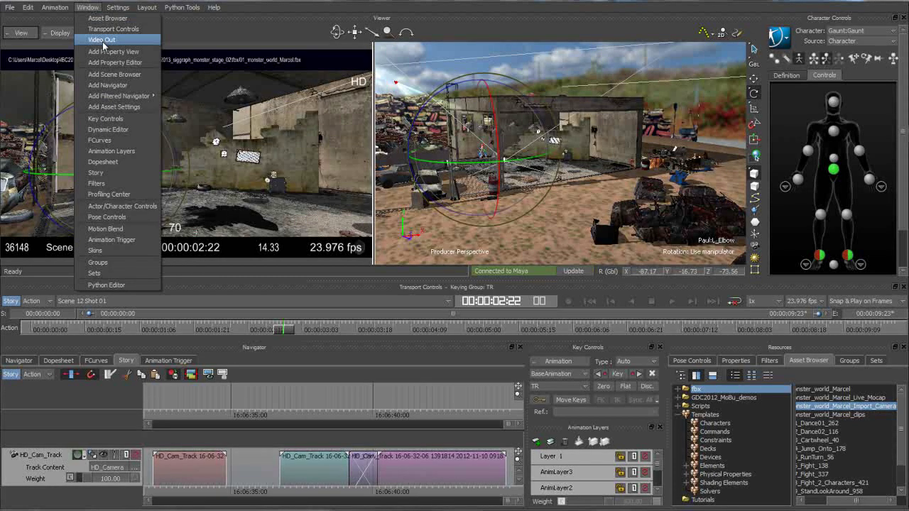
left_click(103, 40)
left_click_drag(509, 232, 411, 63)
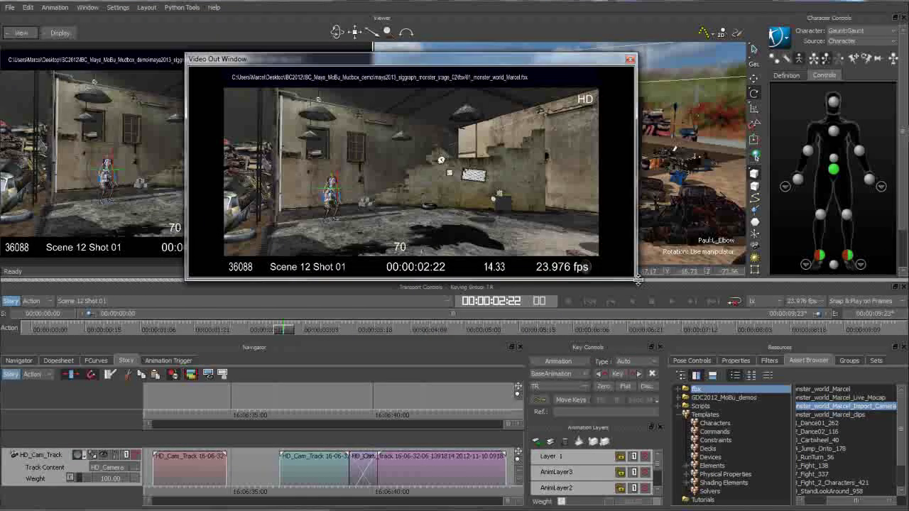
left_click_drag(636, 280, 777, 453)
Step: Reposition the enlarged Video Out window over the middle of the workspace, beside the character controls
left_click_drag(321, 60, 415, 60)
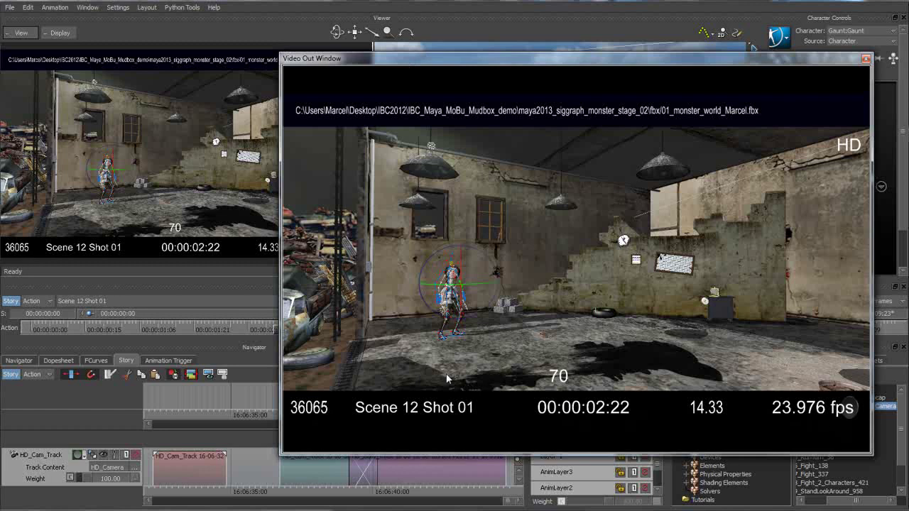
left_click_drag(494, 61, 240, 52)
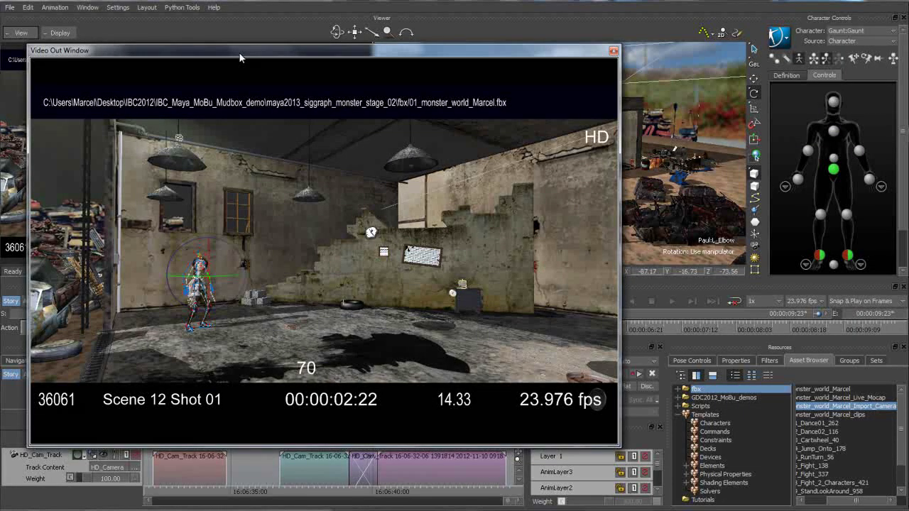
left_click_drag(240, 56, 223, 52)
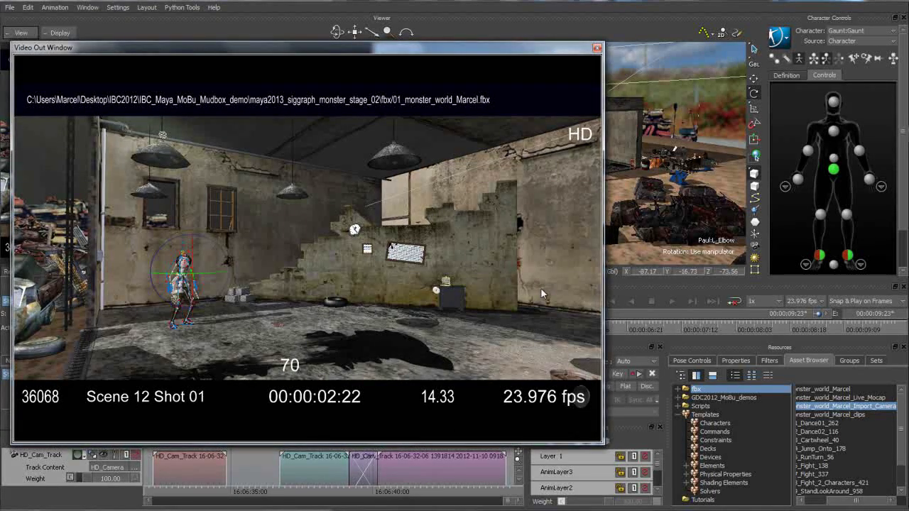
left_click_drag(472, 54, 595, 46)
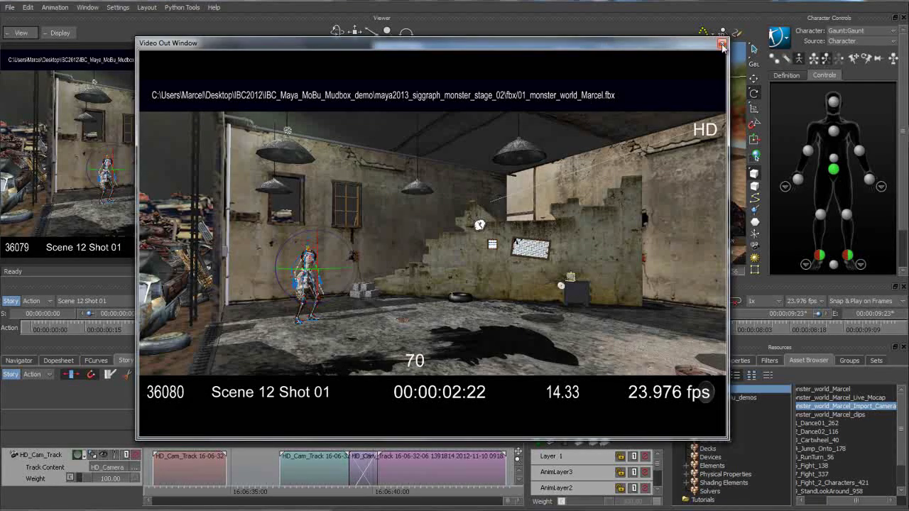
left_click_drag(671, 47, 681, 43)
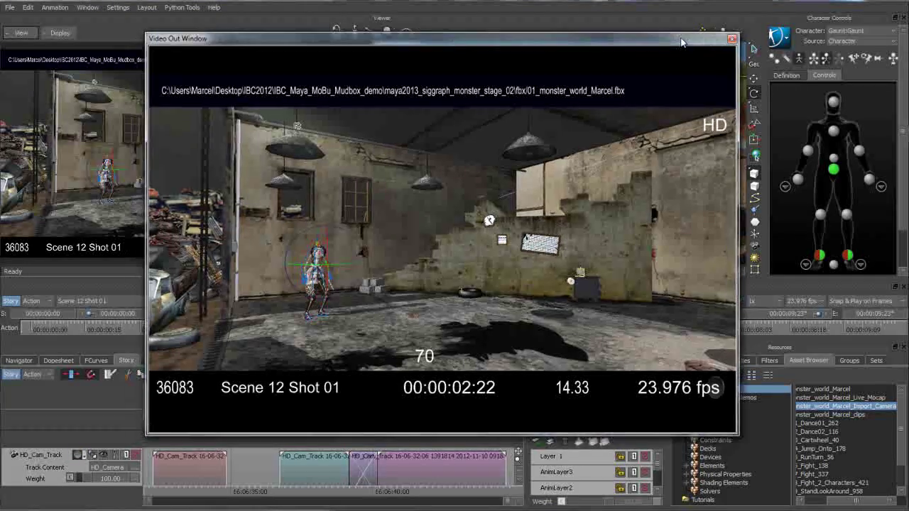